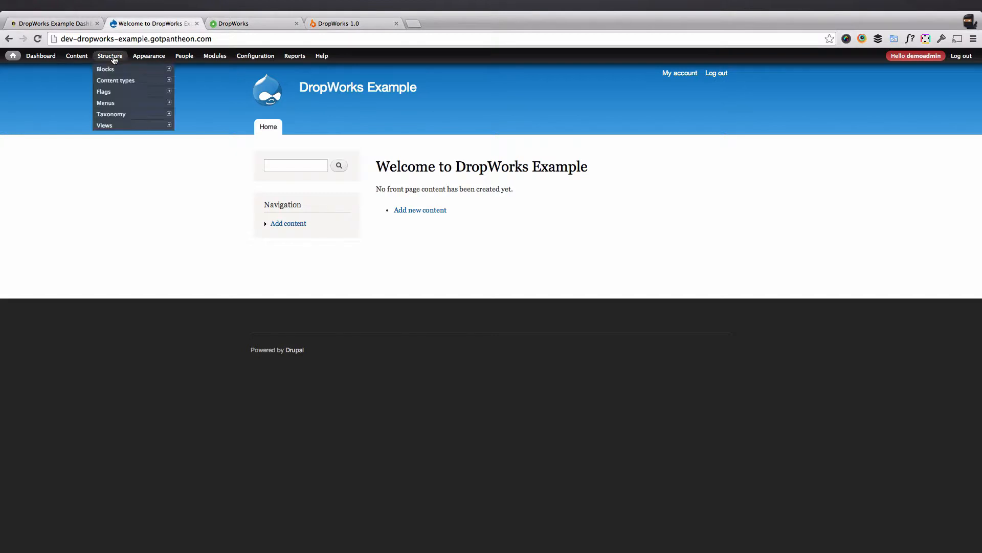
Start a new content type named Event, leaving its description empty and the title field label as Title.
mouse_move(116, 82)
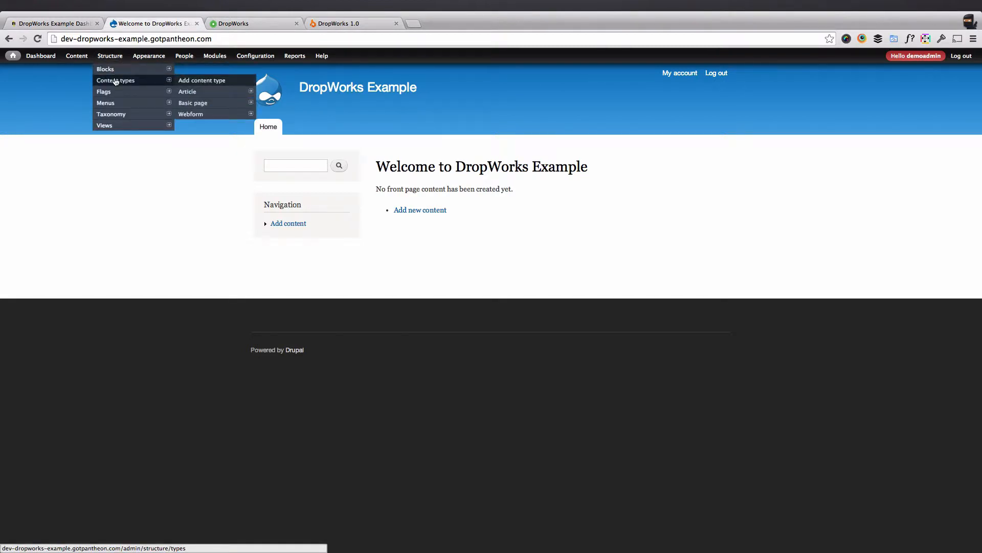
left_click(195, 81)
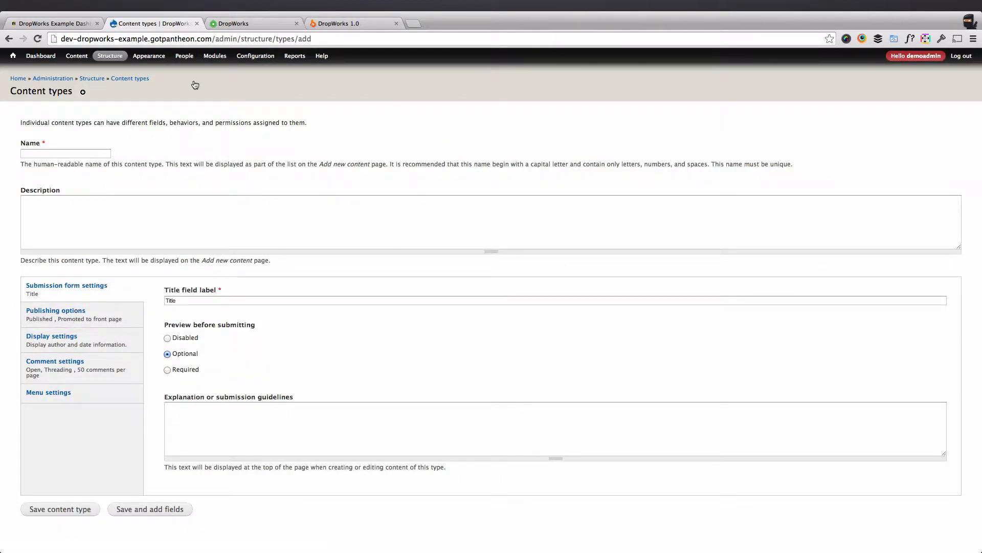
left_click(87, 154)
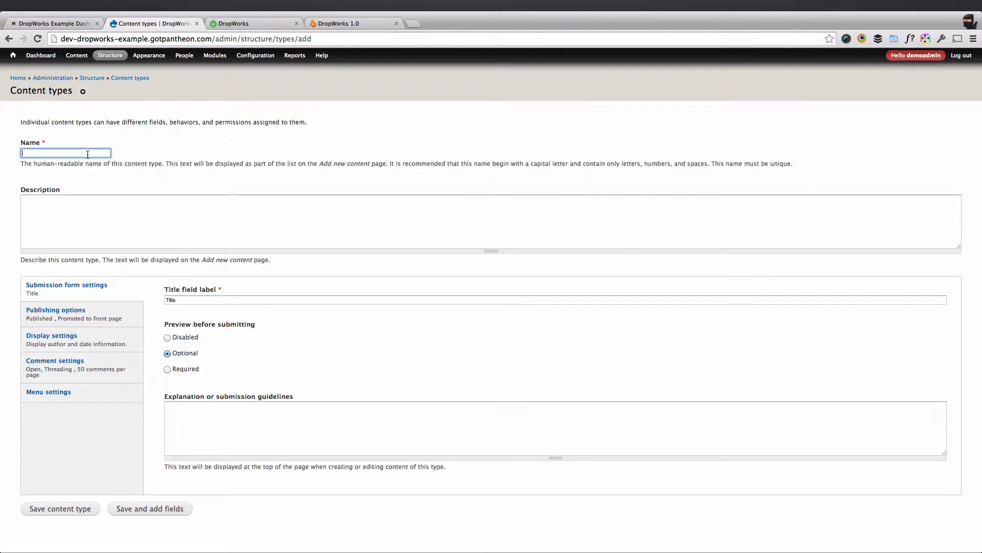
type("Event")
key("Tab")
key("Tab")
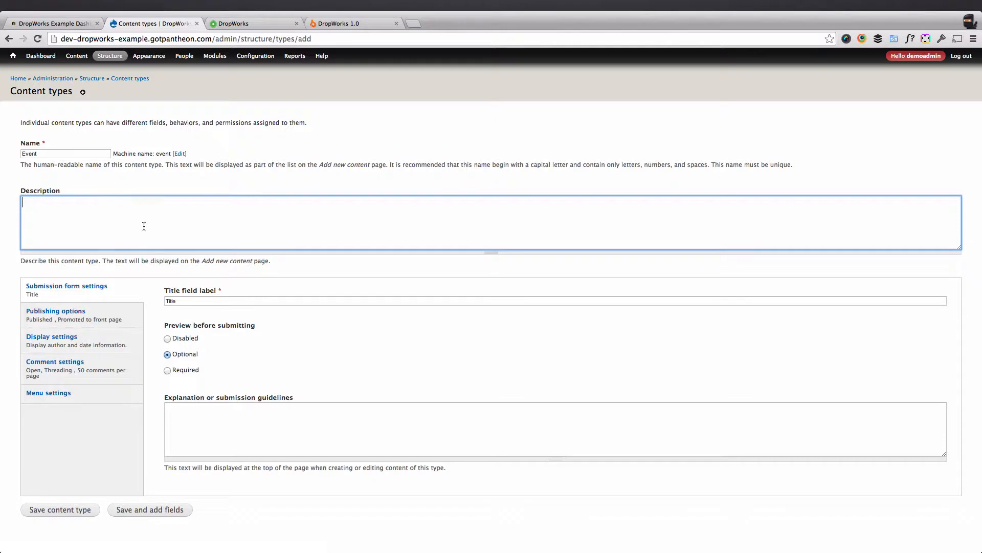
left_click(183, 302)
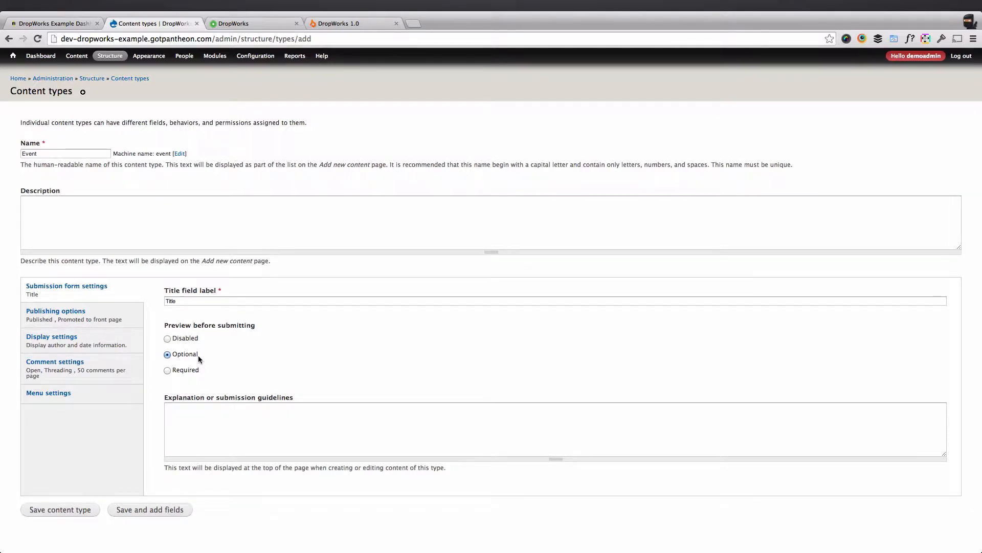
Make Event content create new revisions without front-page promotion by default, and turn off its author and date information.
left_click(112, 321)
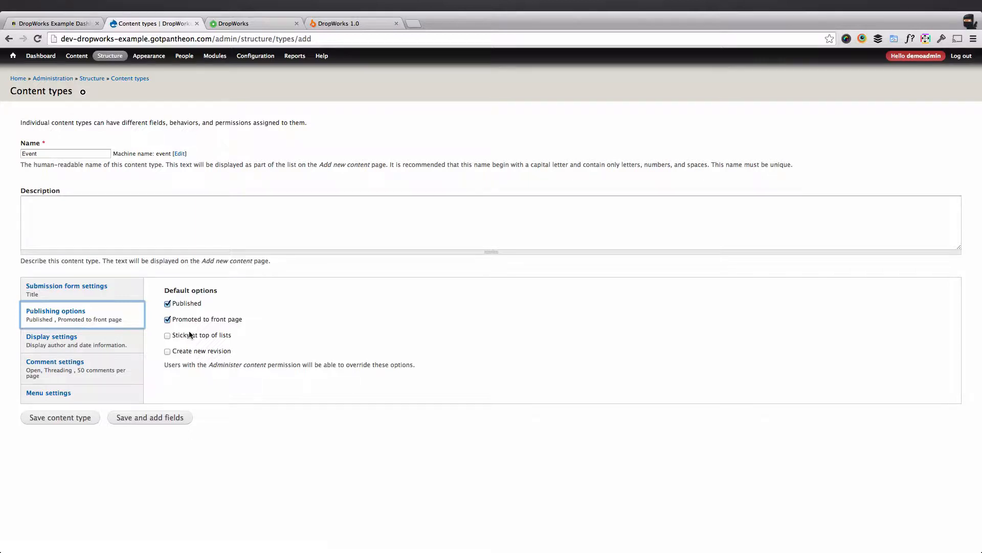
left_click(223, 354)
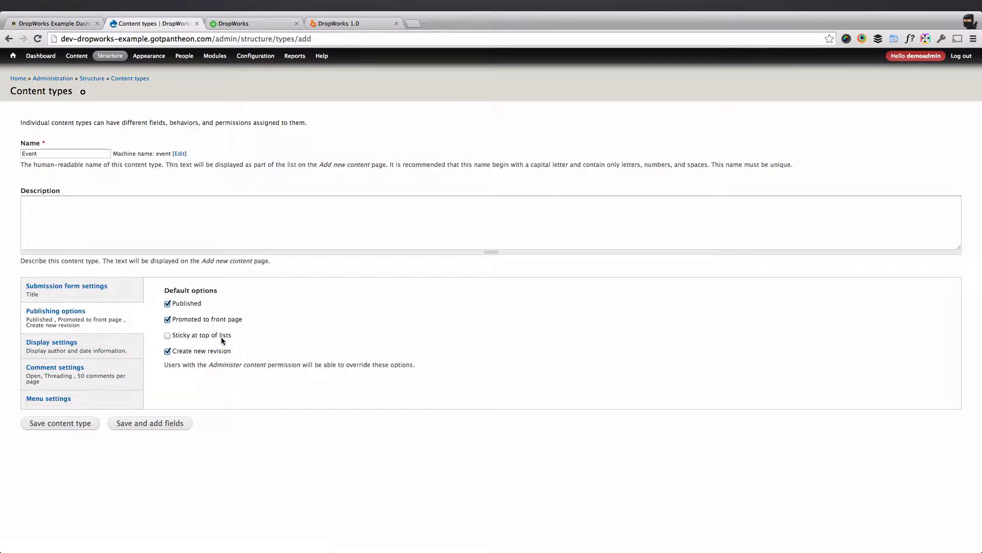
left_click(195, 320)
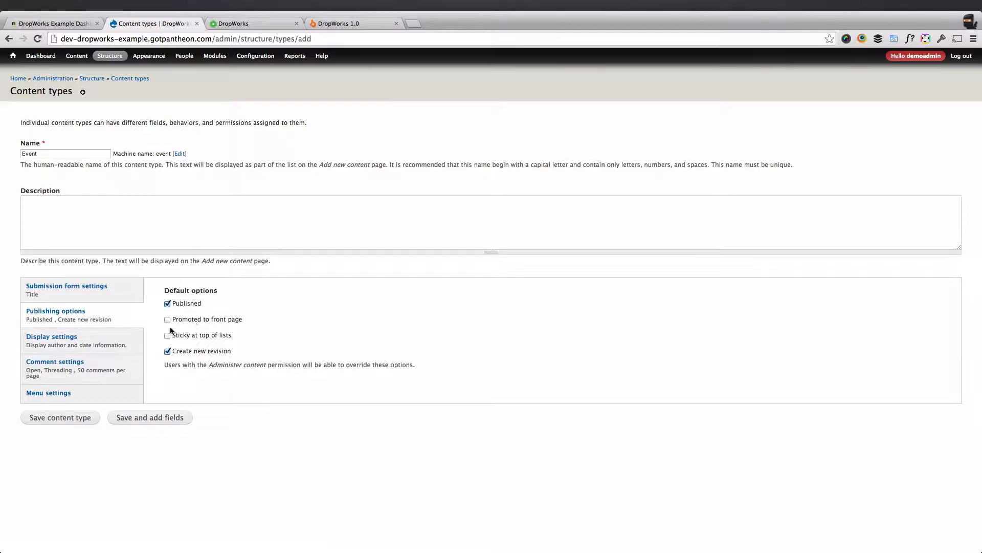
left_click(124, 340)
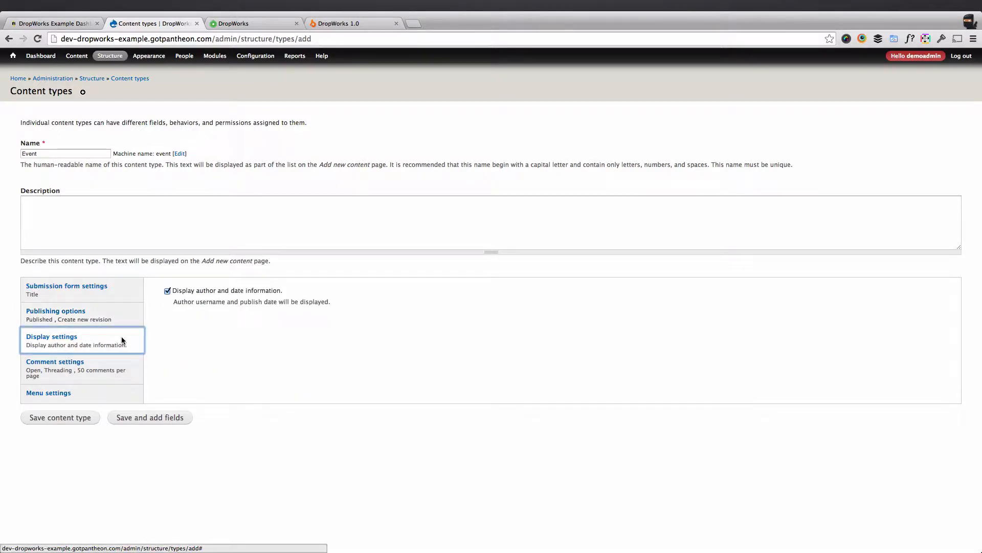
left_click(271, 290)
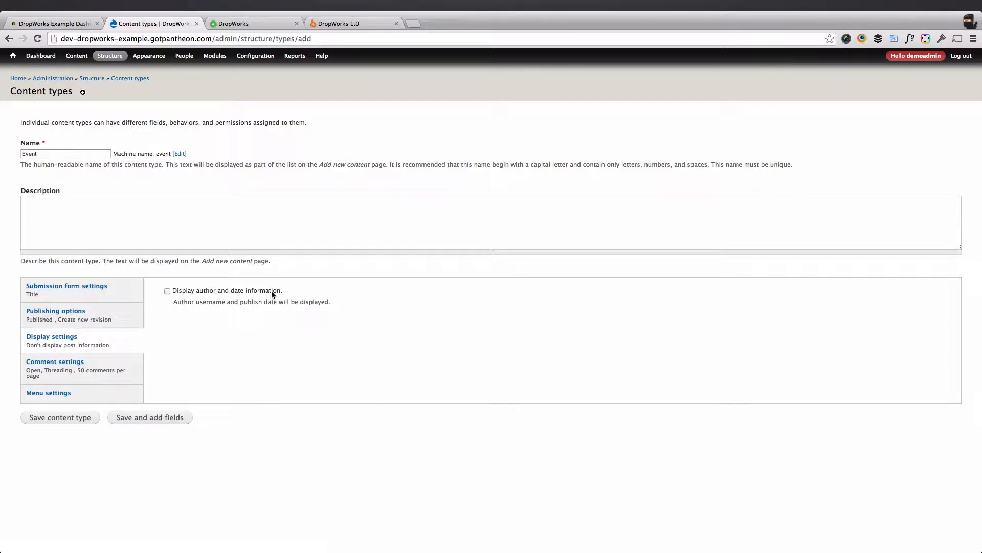
Configure Event comments as Open with 30 per page, and disable showing the reply form on the same page as comments.
left_click(125, 377)
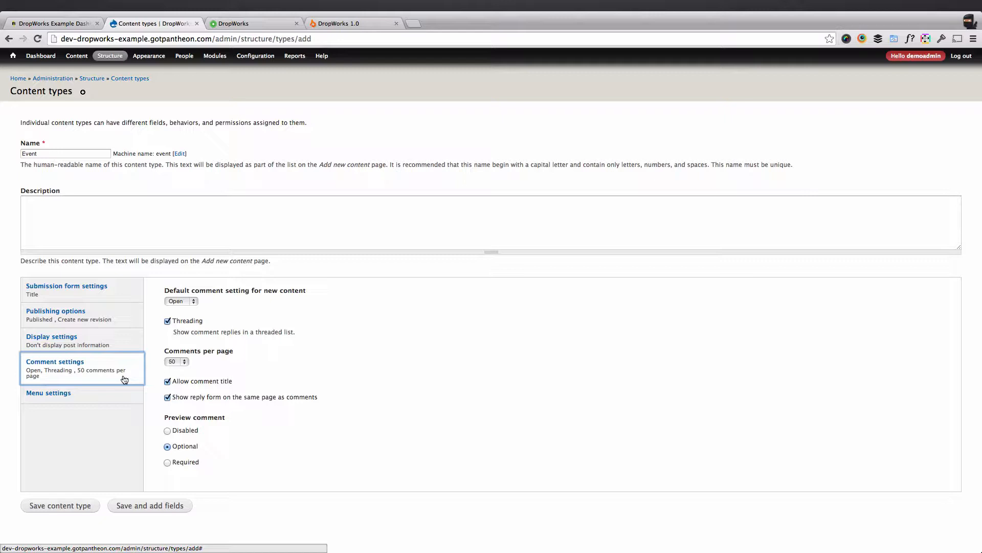
left_click(183, 302)
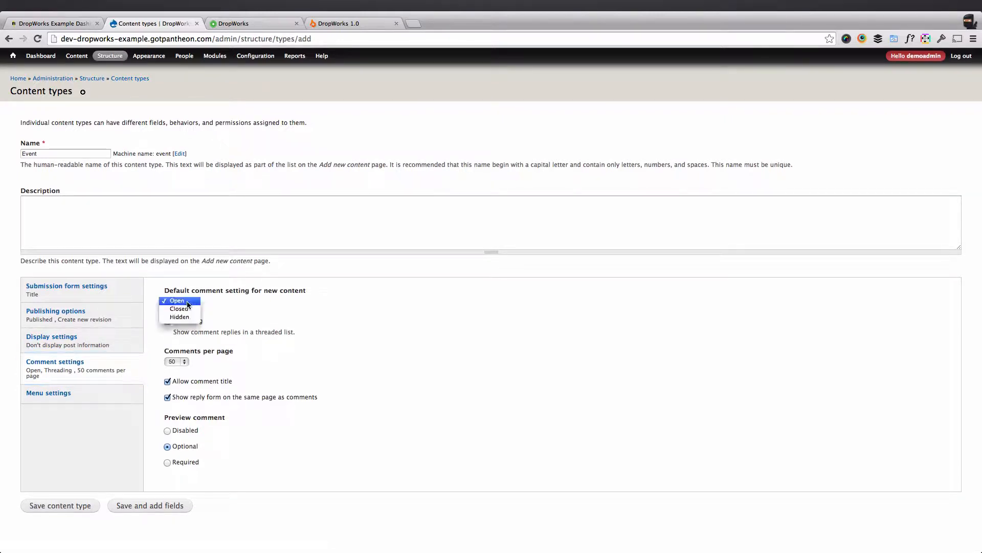
left_click(216, 301)
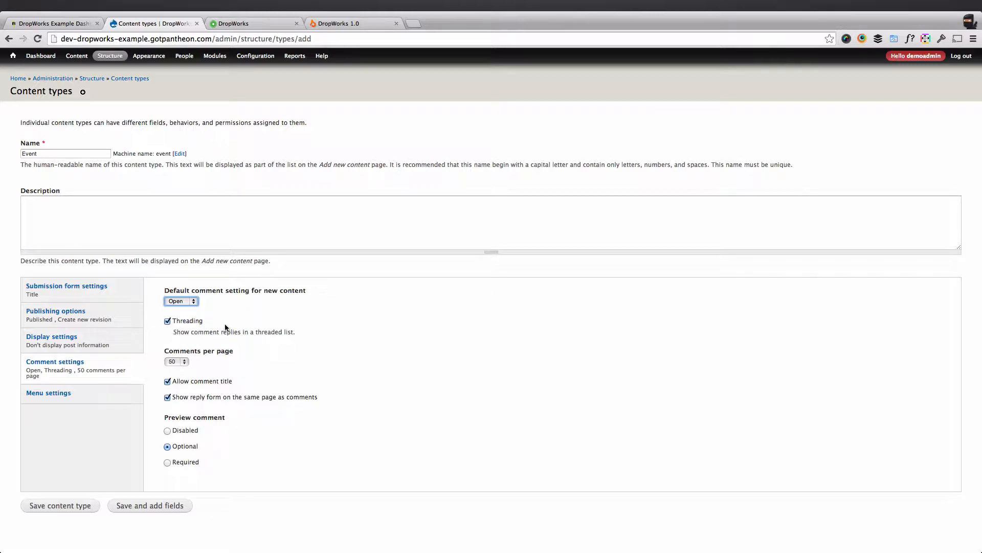
left_click(178, 362)
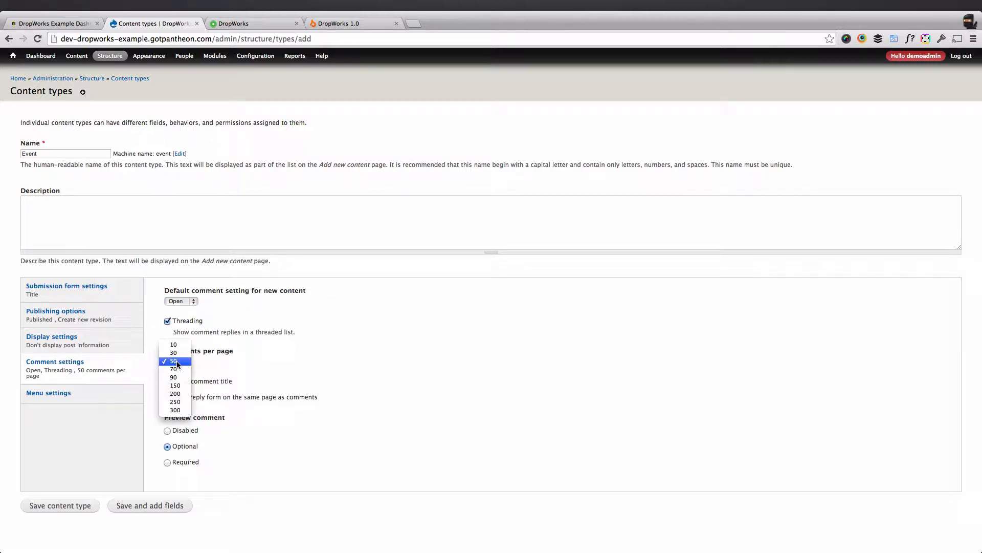
left_click(178, 352)
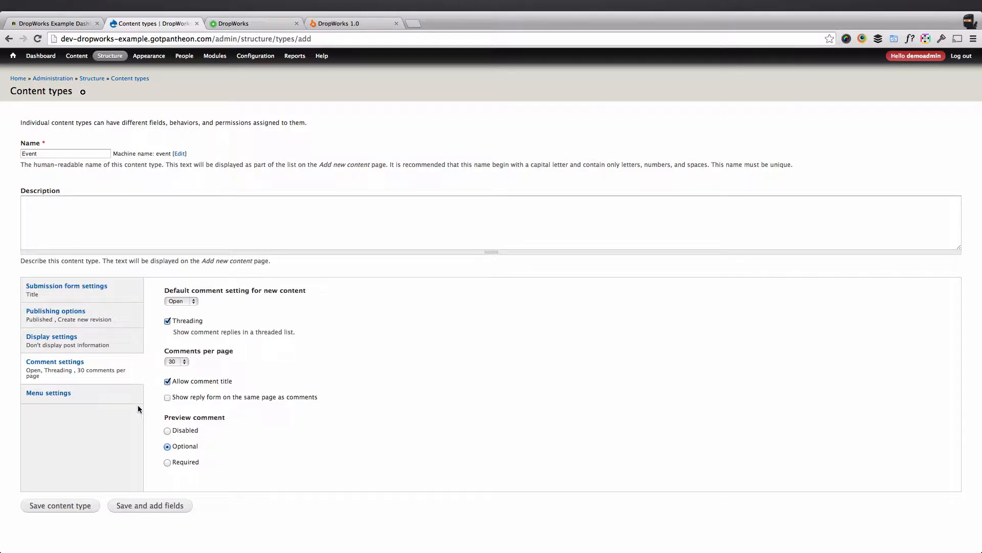
Save the Event content type and continue to its fields, then place Body above URL path settings and save the order.
left_click(117, 401)
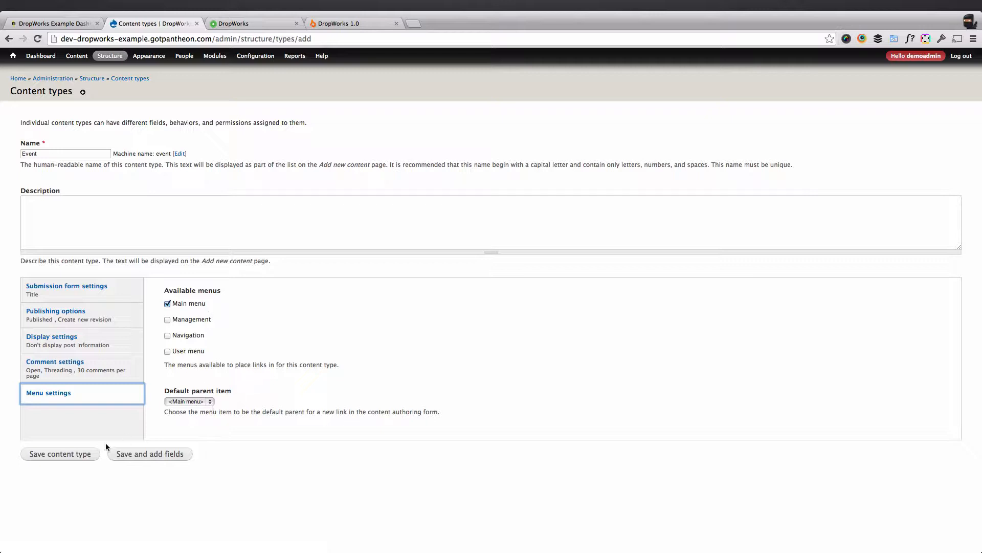
left_click(145, 458)
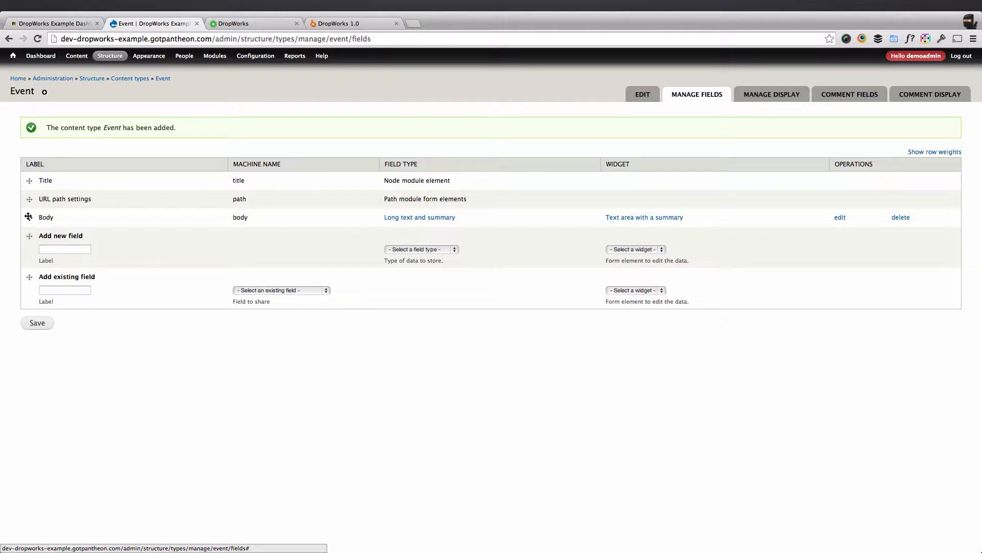
left_click_drag(28, 216, 28, 203)
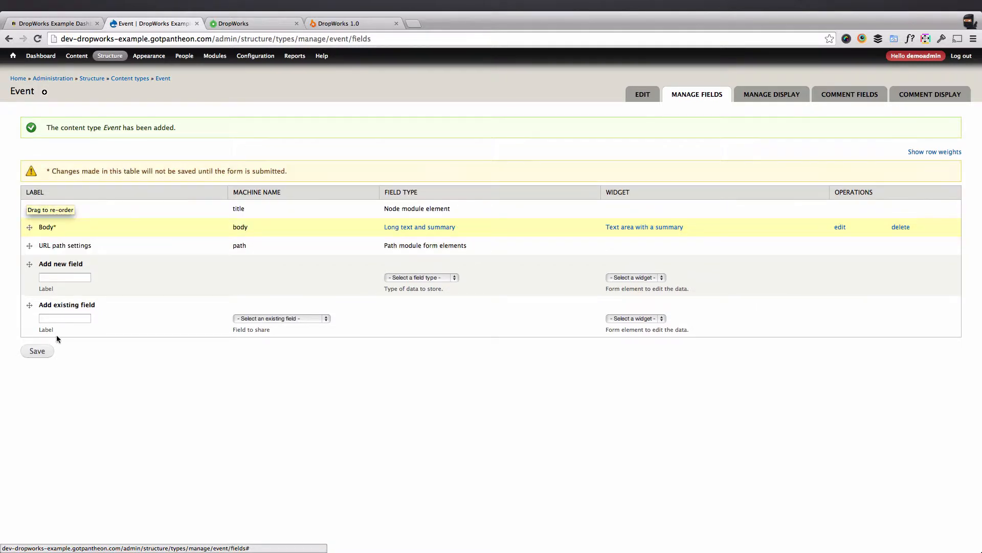
left_click(37, 351)
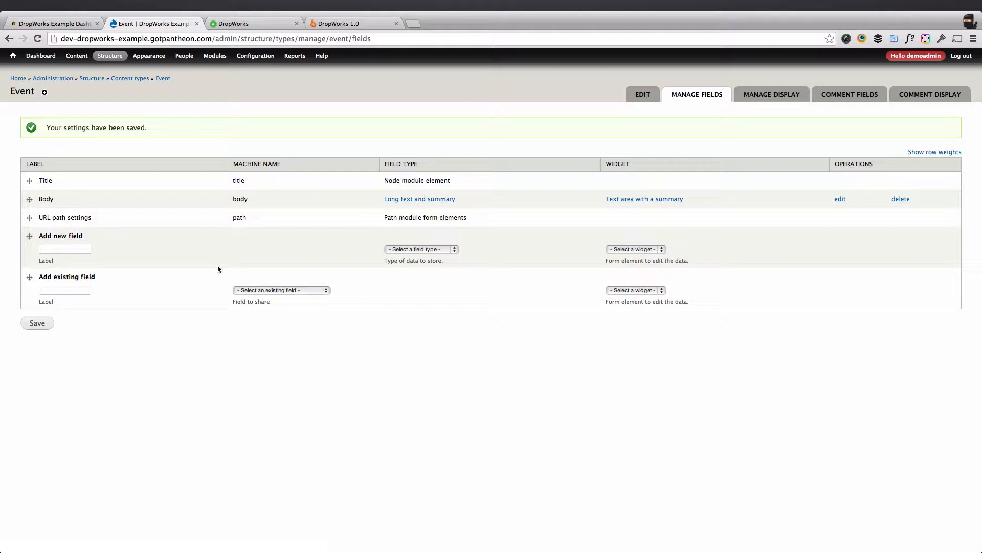
On the finished DropWorks site, open the Building Killer Websites with Drupal event and examine its title, date, category and course details.
left_click(237, 27)
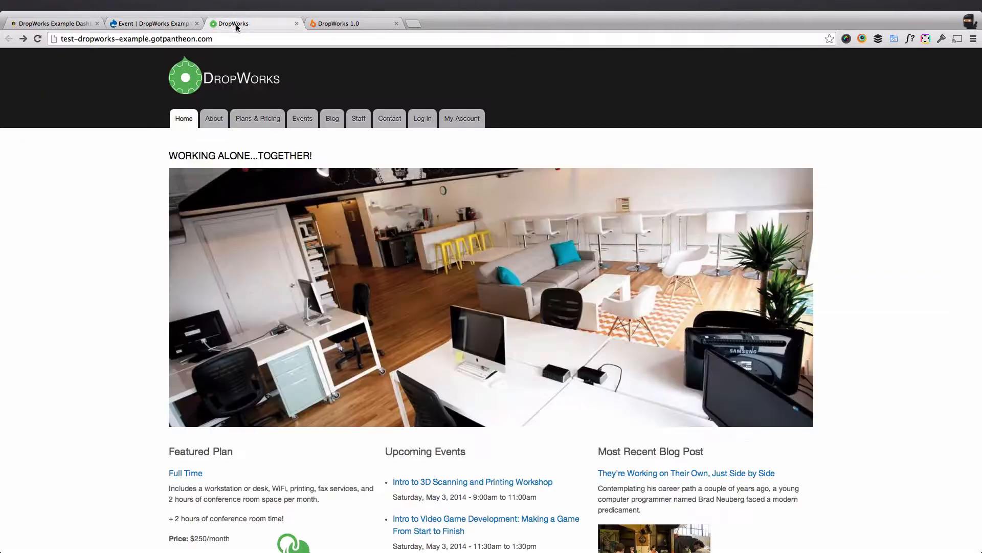
left_click(302, 124)
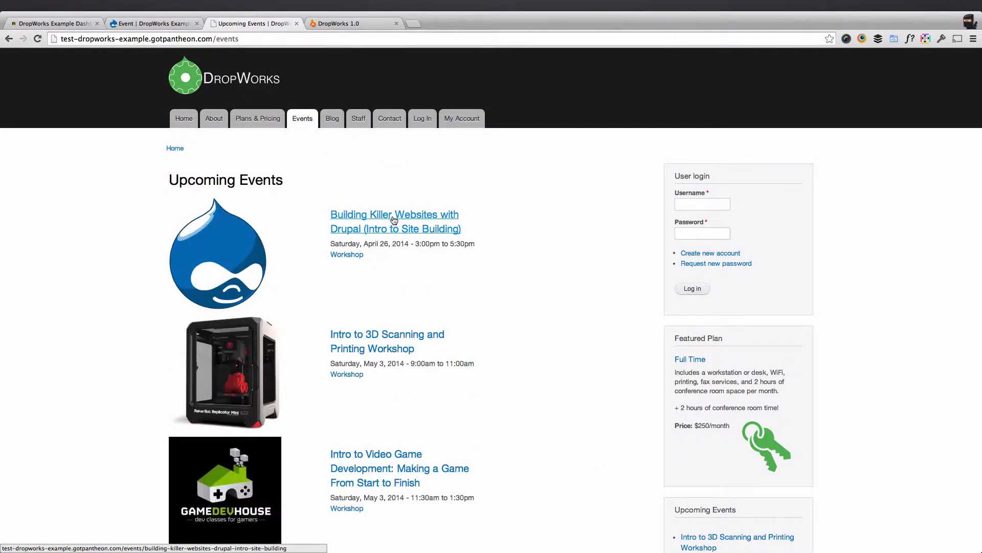
left_click(394, 220)
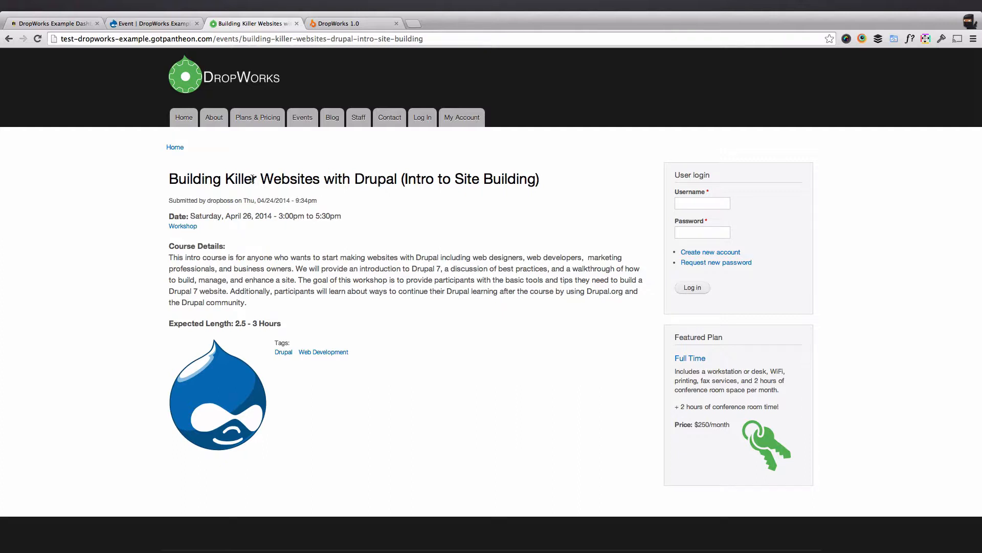
left_click_drag(252, 178, 580, 189)
left_click_drag(348, 218, 171, 230)
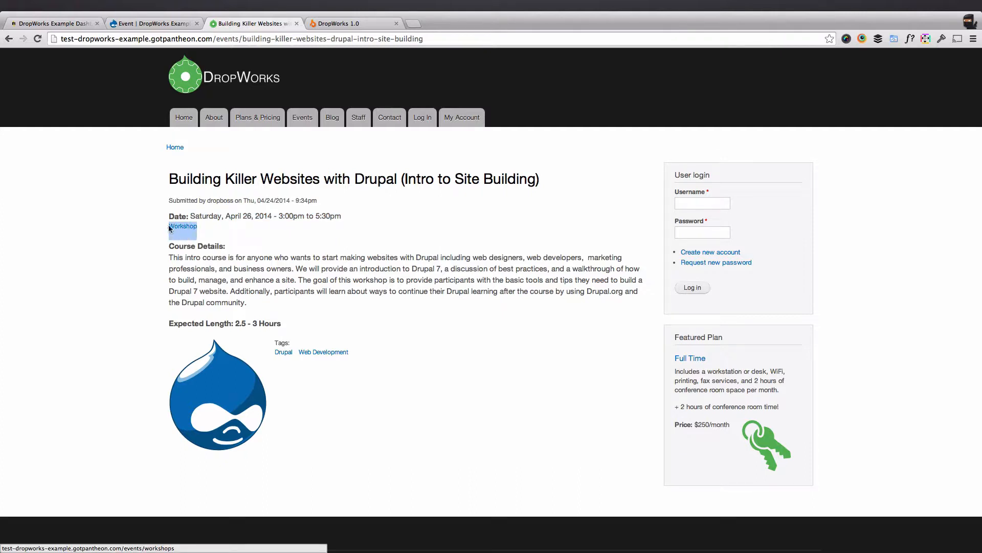
left_click_drag(167, 244, 287, 325)
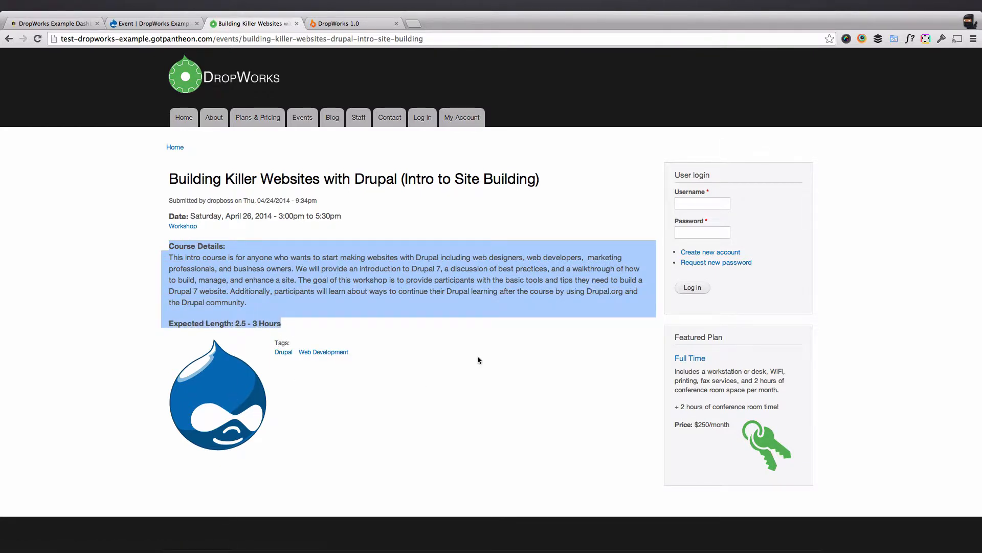
left_click(386, 308)
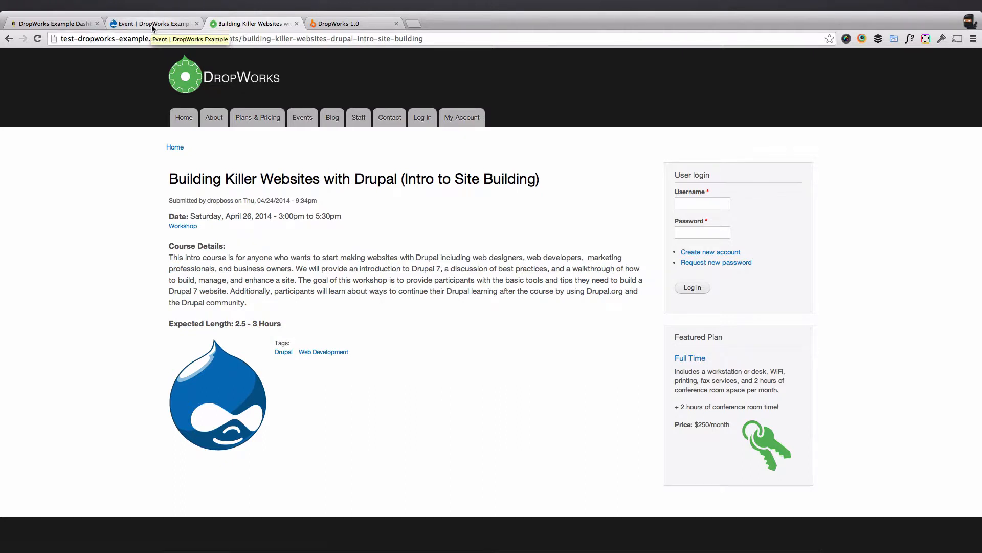
Back in the Event content type's fields, add a new field labelled Event Date of type Date with the Pop-up calendar widget.
left_click(152, 28)
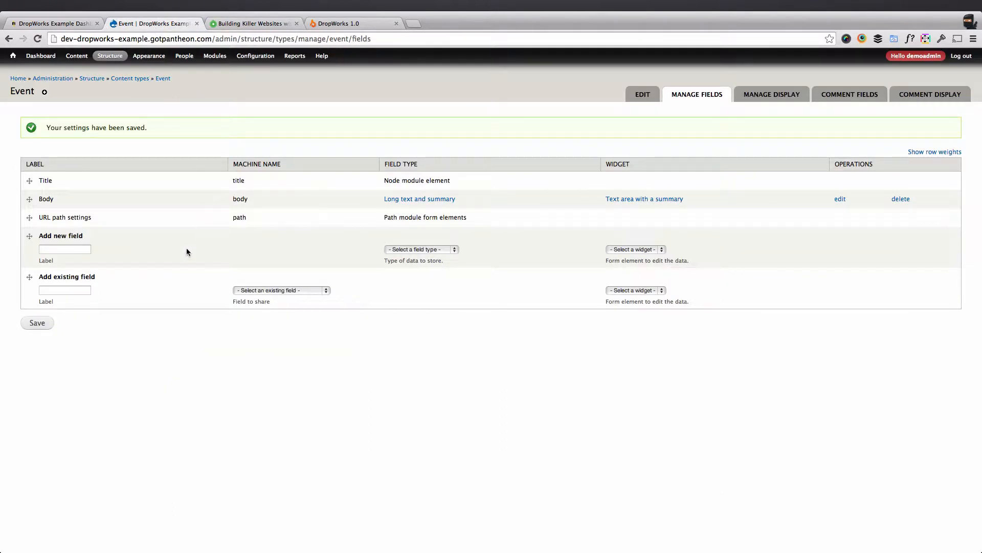
left_click(81, 252)
type("Date")
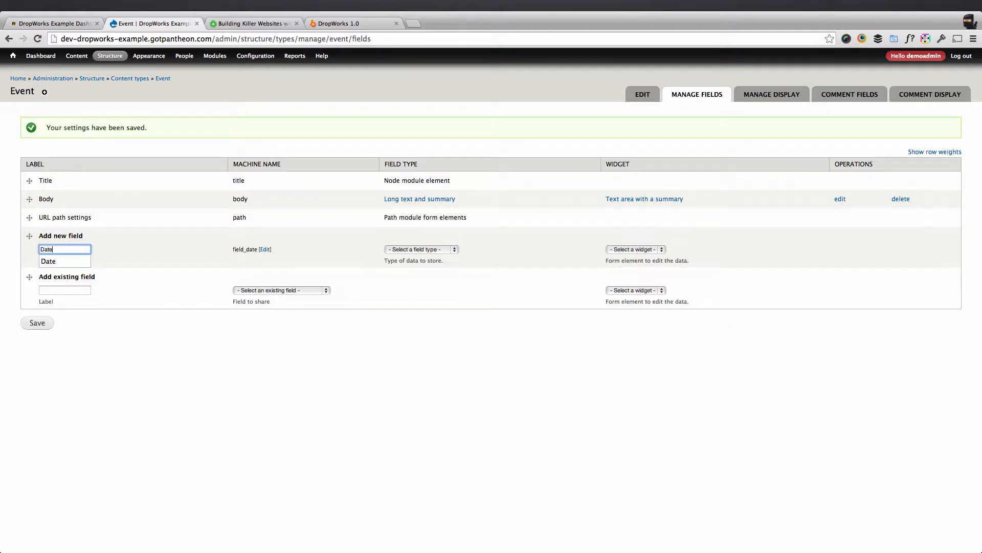
key("Tab")
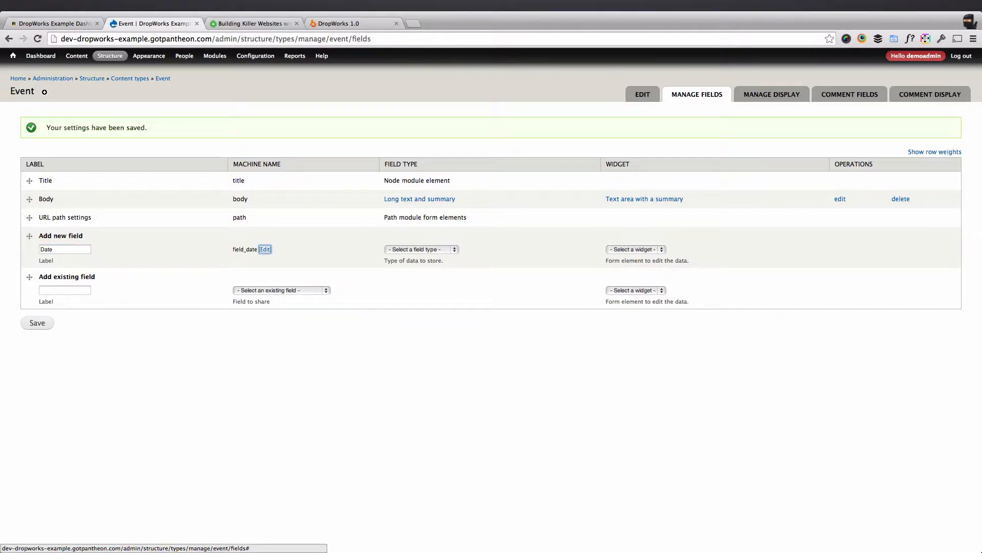
key("shift+Tab")
key("Left")
type("Event")
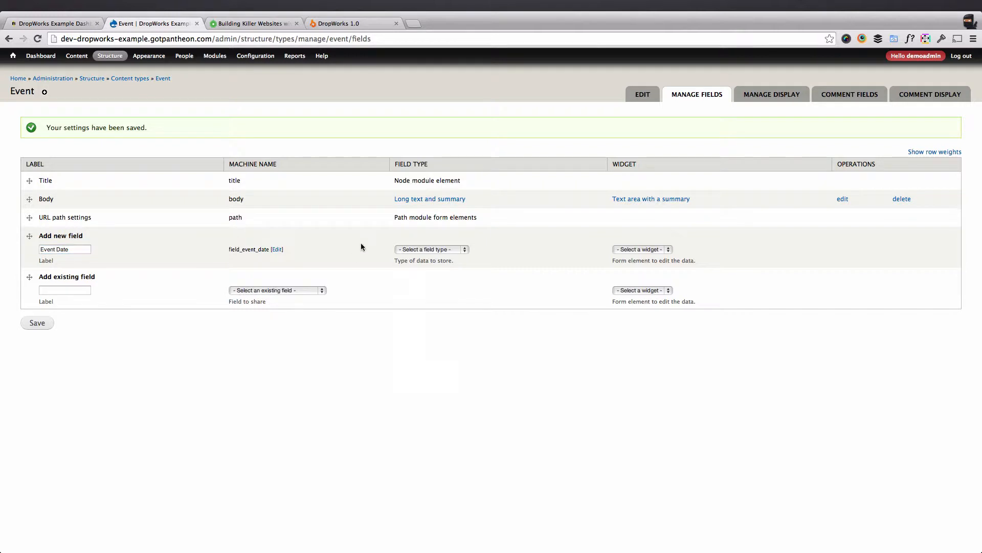
left_click(431, 250)
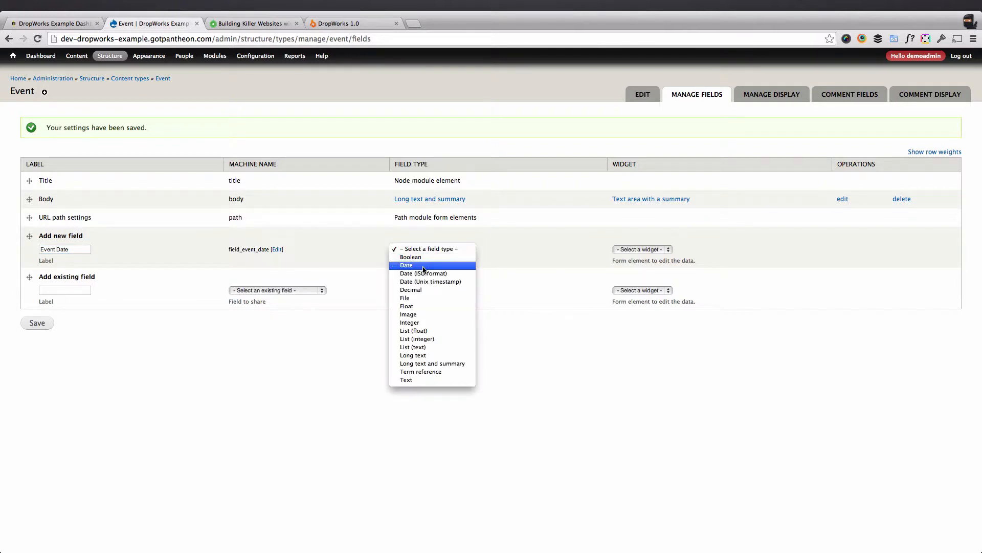
left_click(424, 266)
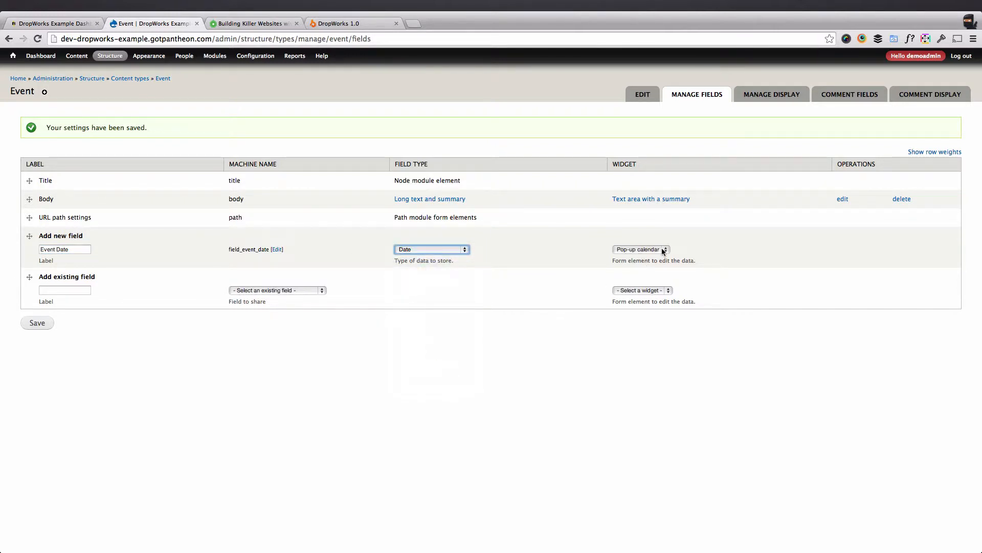
left_click(45, 322)
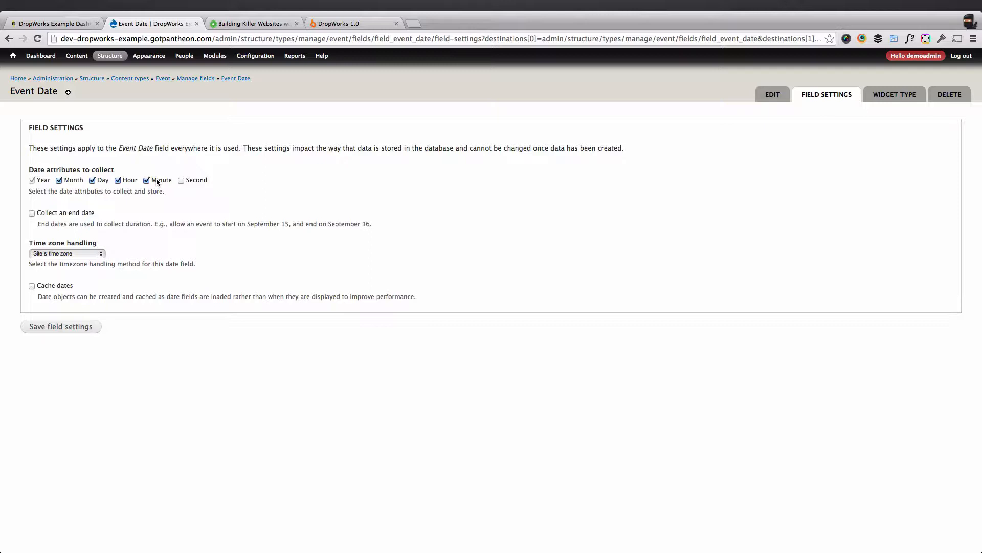
Enable collecting a required end date for Event Date, keep Site's time zone handling, and save the field settings.
left_click(73, 216)
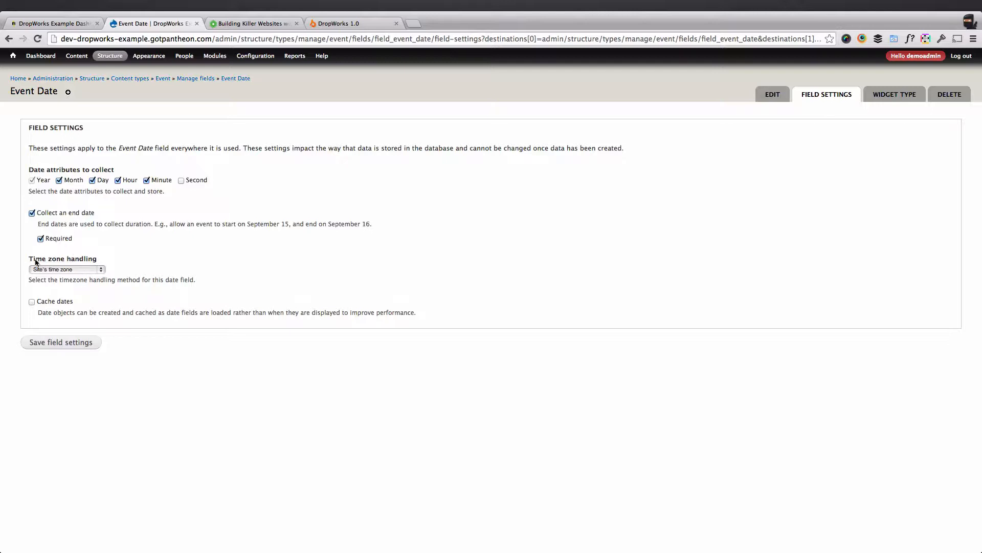
left_click(96, 270)
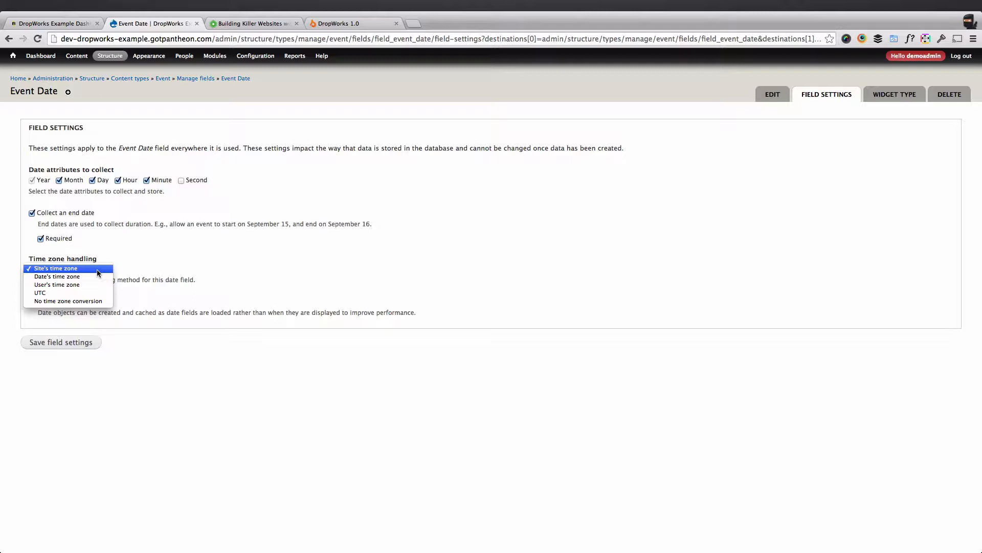
left_click(97, 269)
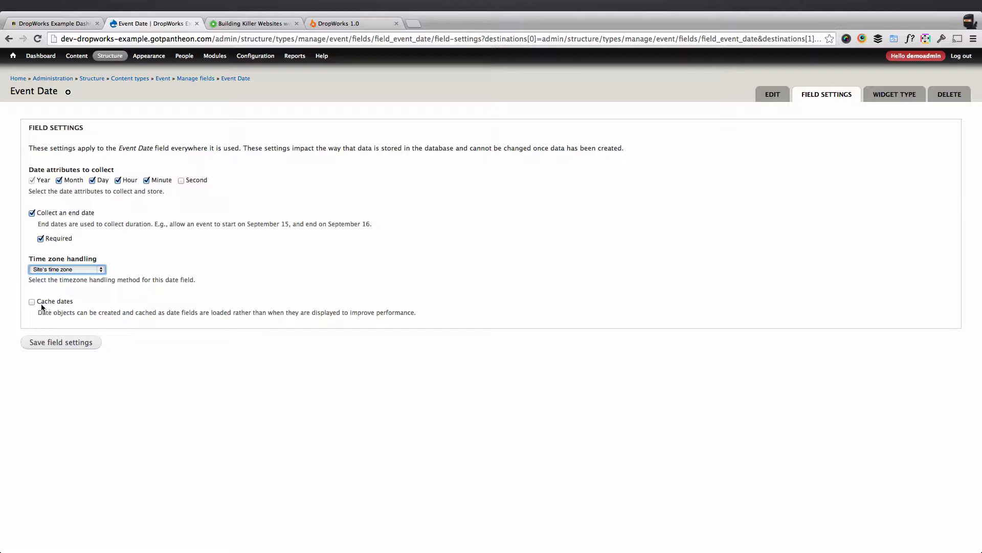
left_click(84, 348)
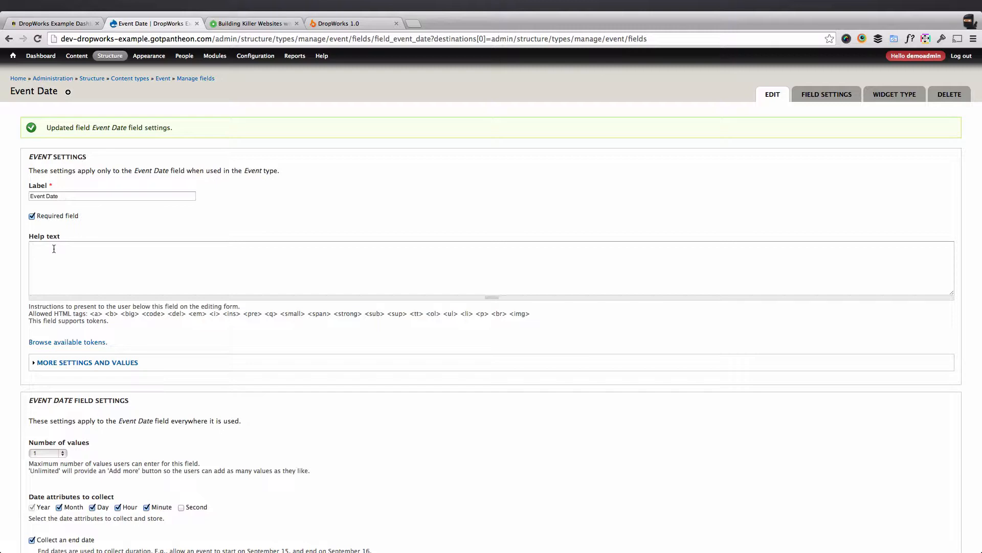
Keep the 06/02/2014 - 4:41:35pm date entry format and set Starting year to -0 years from now and Ending year to +1 year from now.
left_click(121, 362)
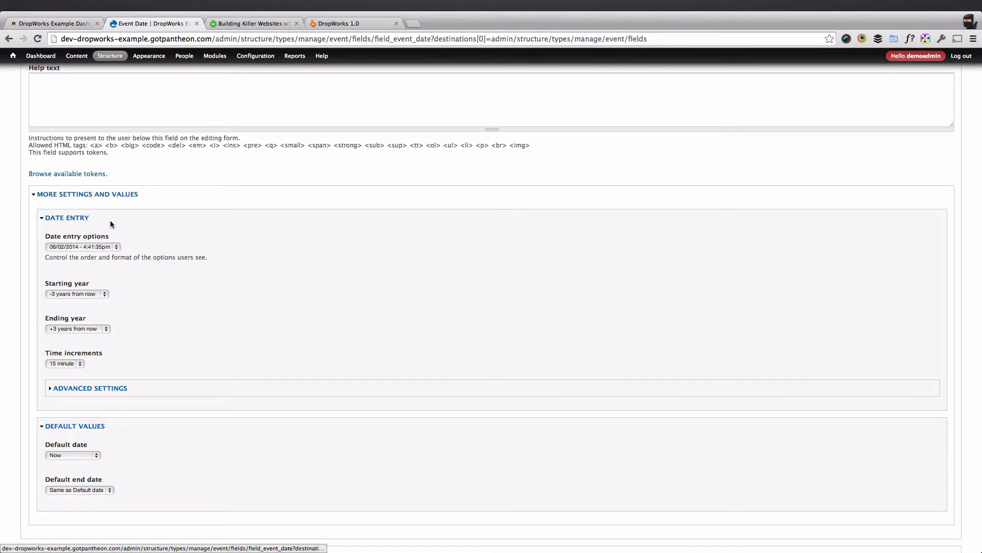
left_click(91, 247)
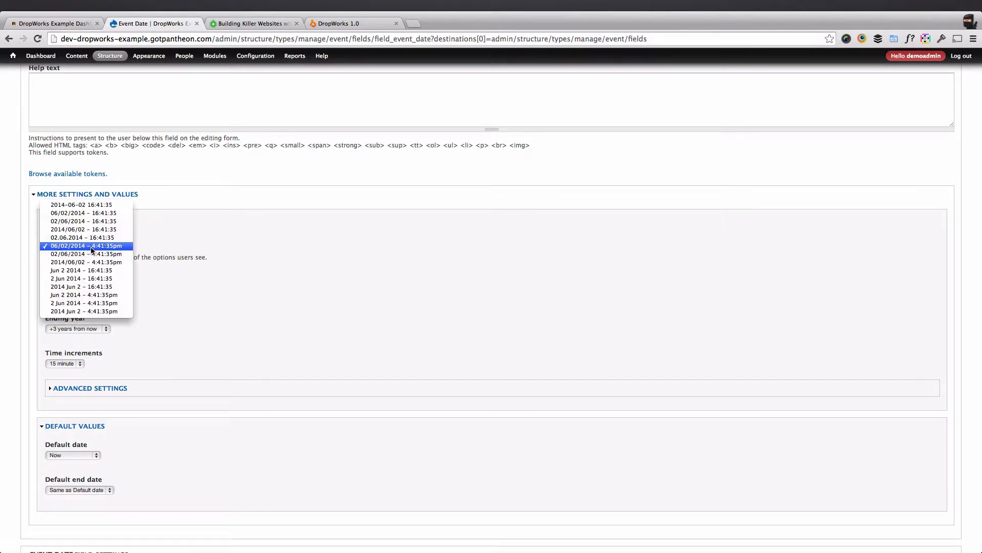
left_click(92, 246)
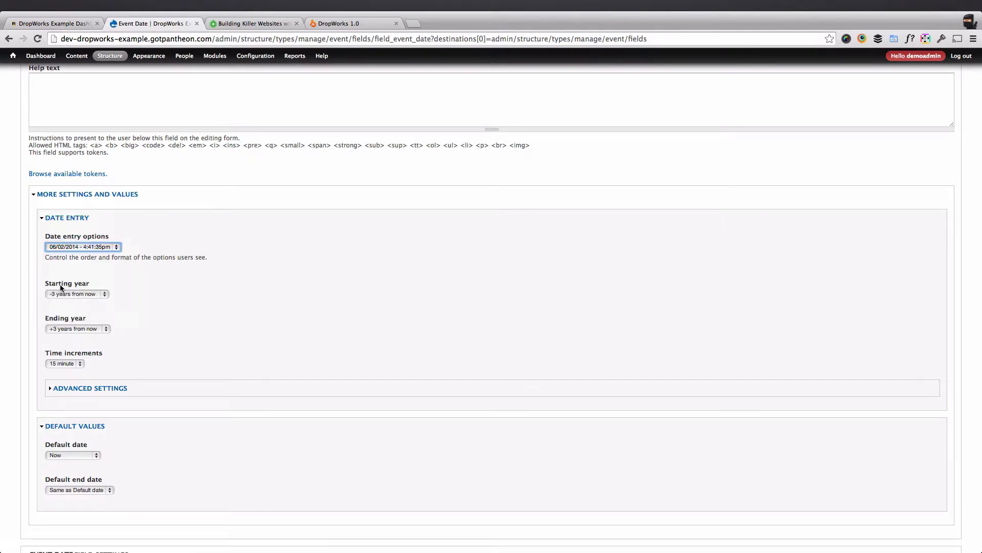
left_click(87, 296)
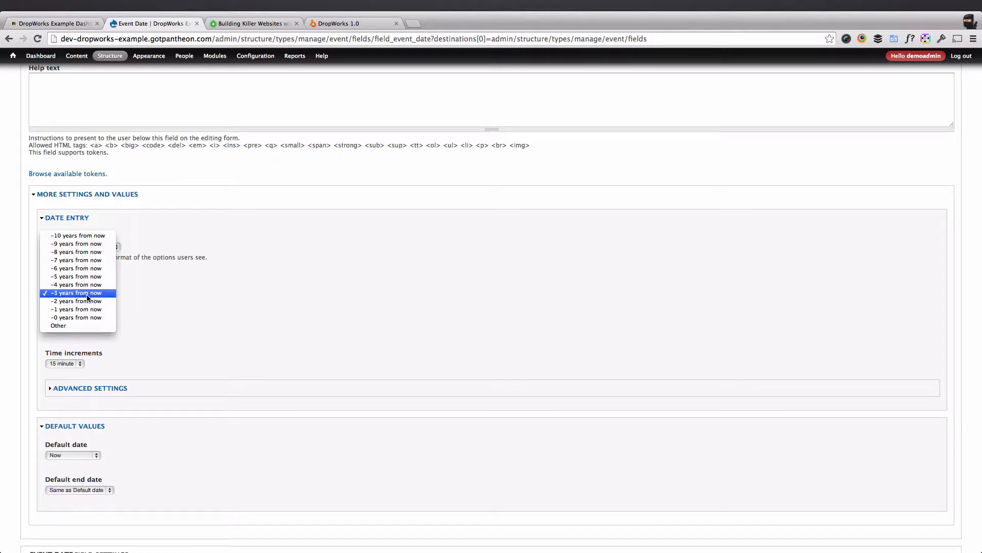
left_click(83, 317)
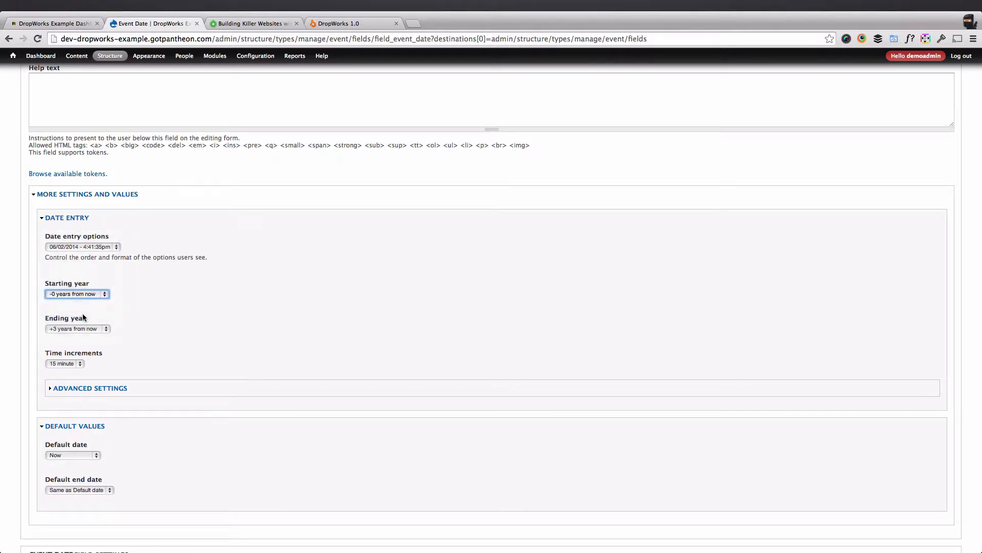
left_click(79, 294)
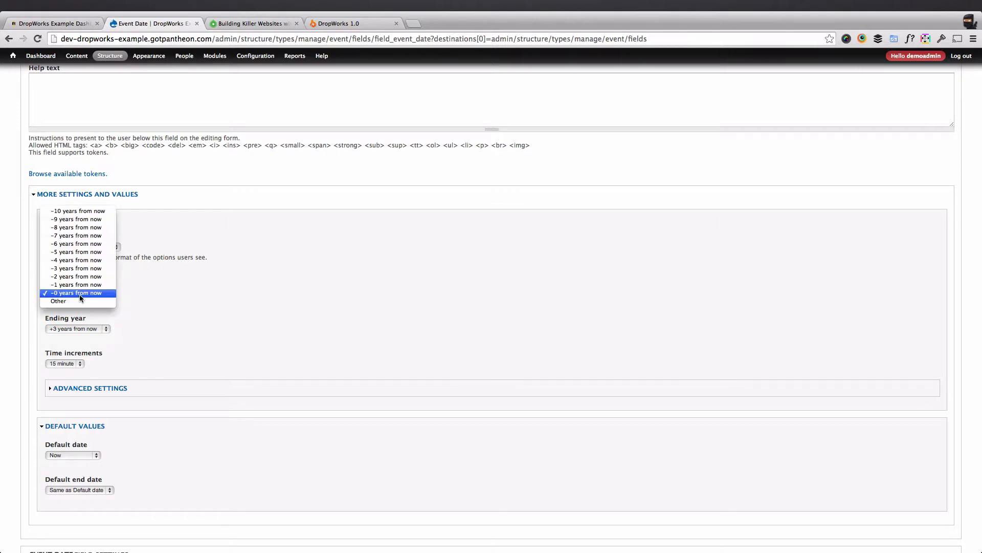
left_click(79, 295)
left_click(79, 295)
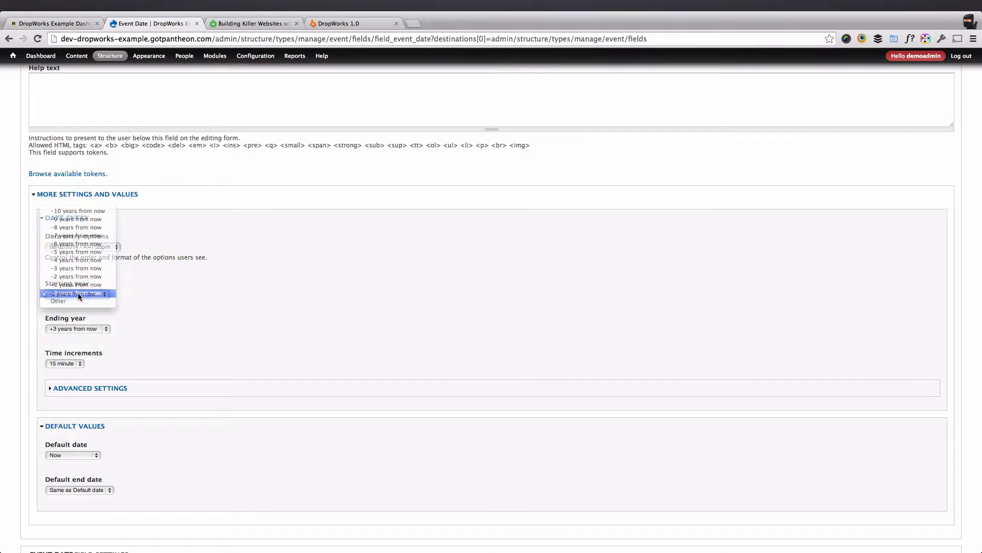
left_click(79, 295)
left_click(62, 328)
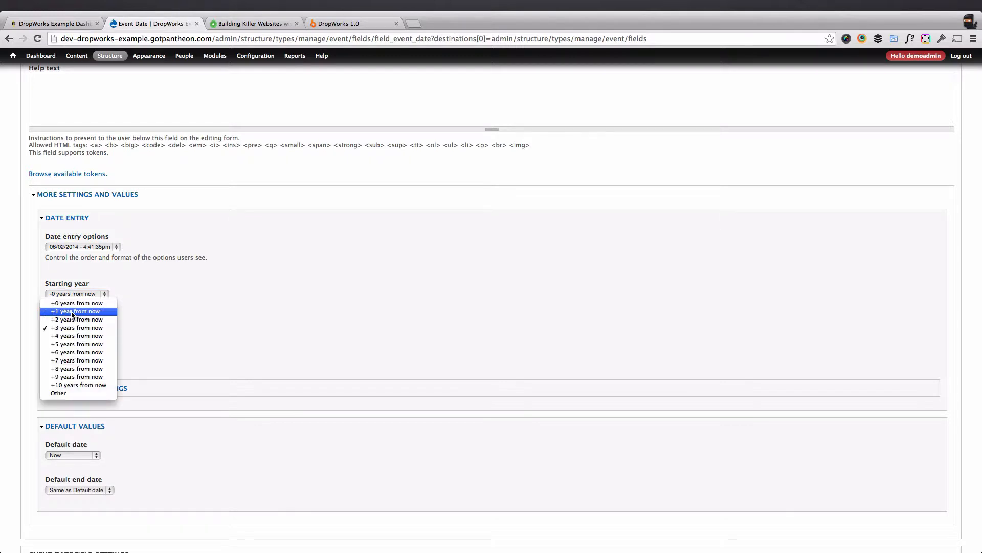
left_click(71, 311)
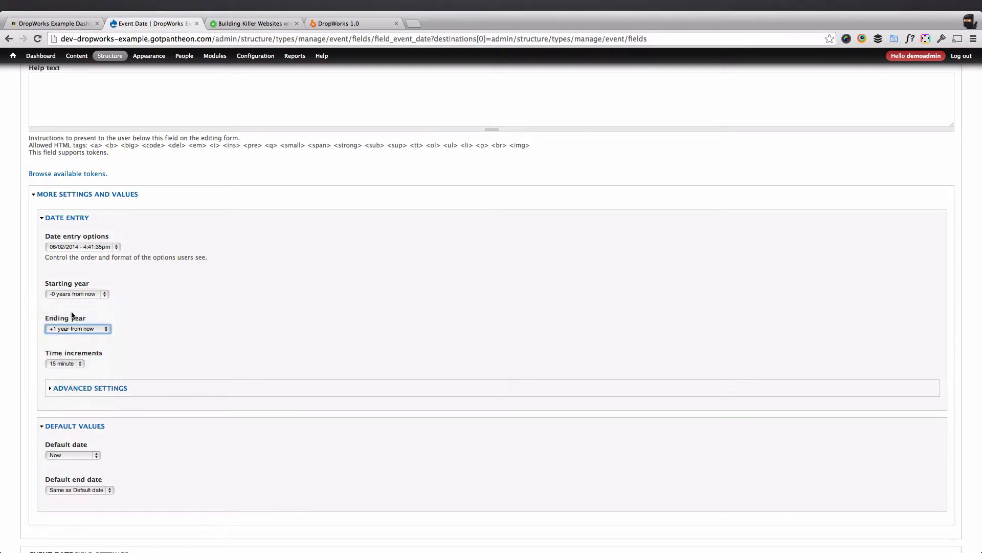
Review the Time increments choices, keeping 15 minute, and examine the advanced settings for the position of date part labels.
left_click(71, 362)
left_click(72, 362)
left_click(72, 362)
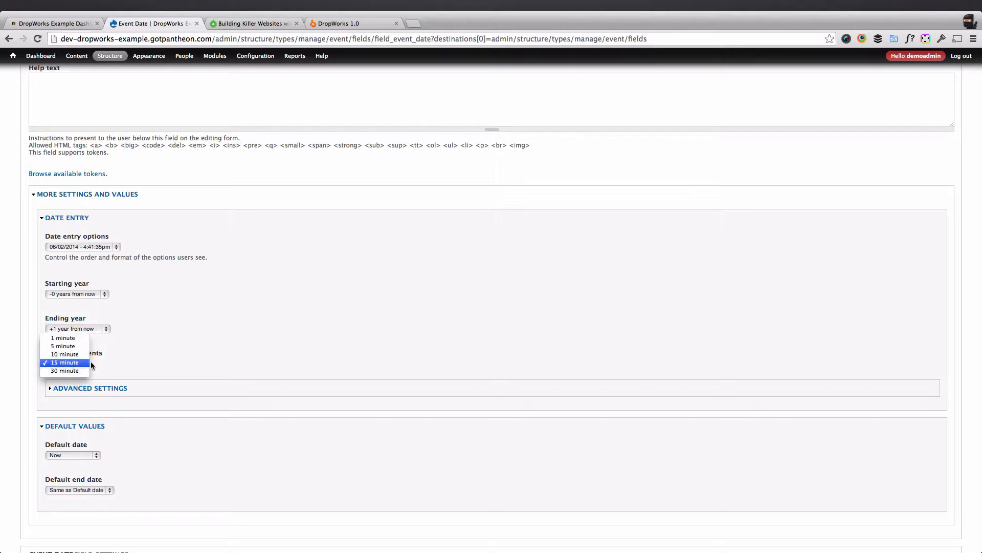
left_click(72, 363)
left_click(91, 389)
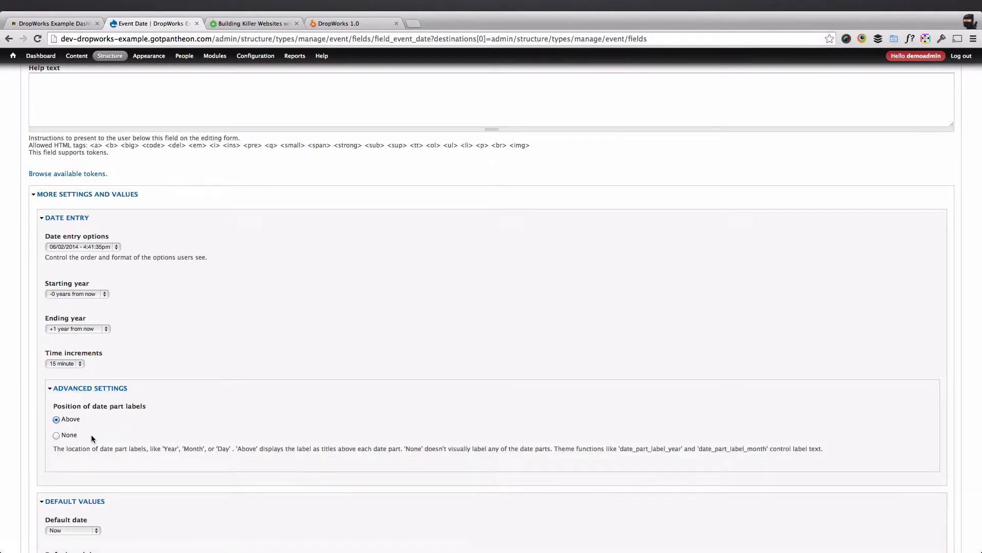
left_click(99, 388)
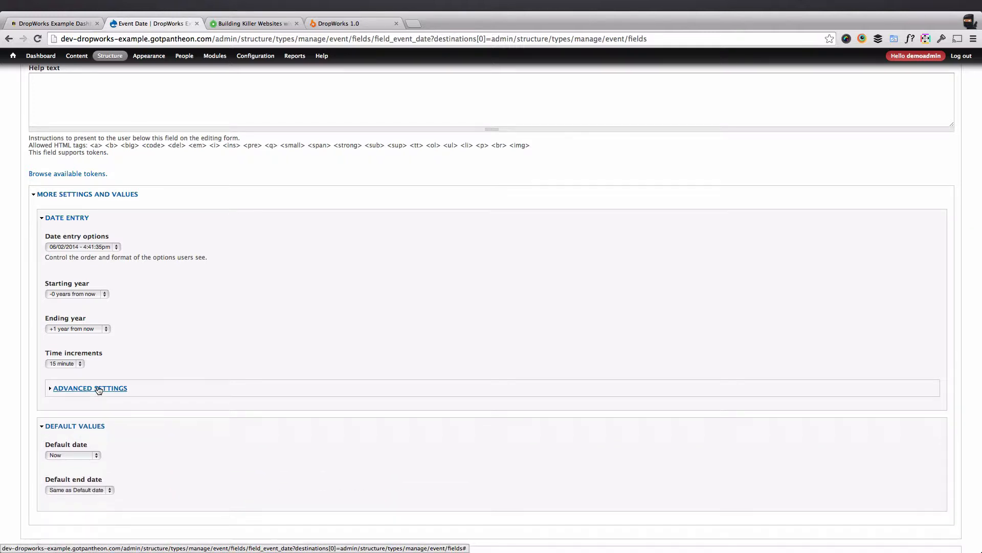
Set Event Date's Default date to No default value and keep Default end date as Same as Default date.
scroll(99, 390, "down", 2)
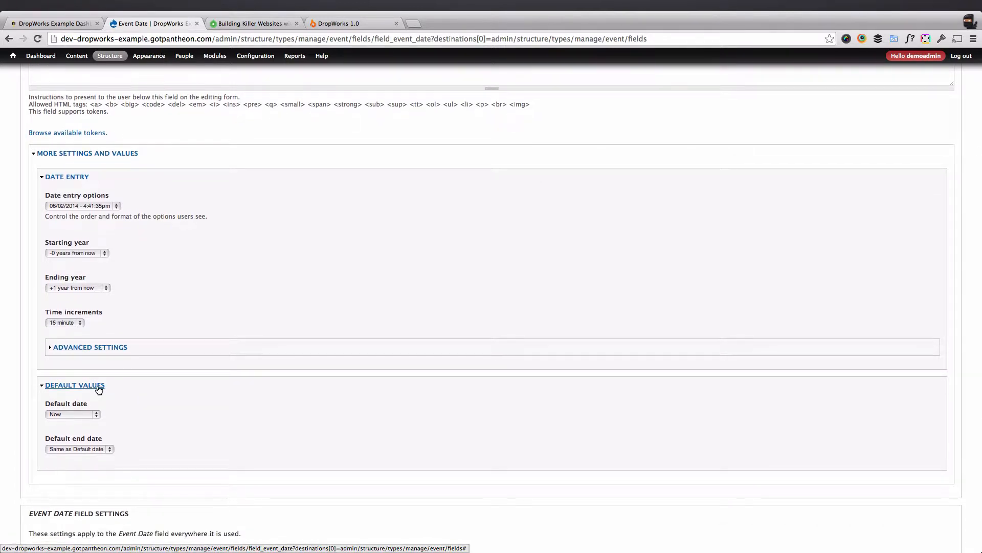
scroll(99, 390, "down", 2)
left_click(74, 376)
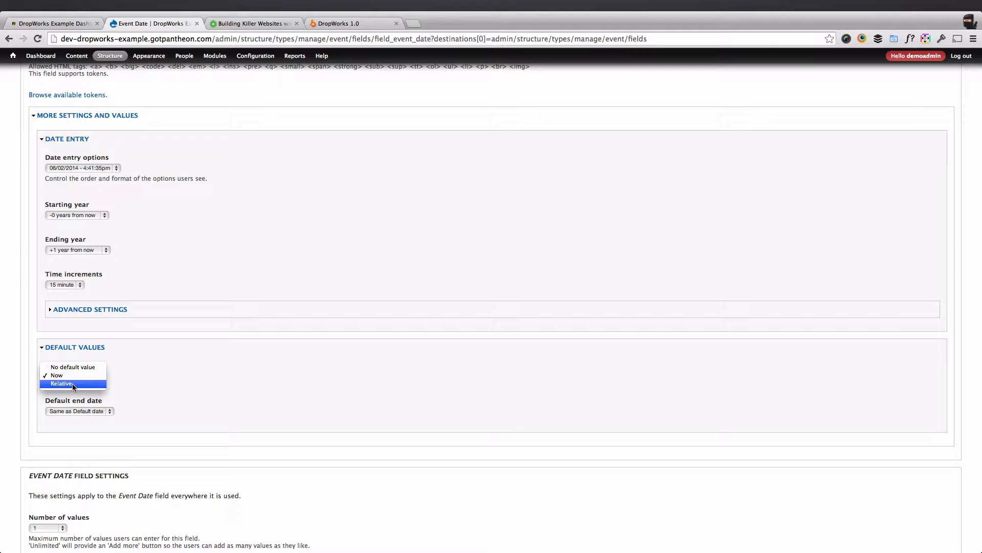
left_click(72, 382)
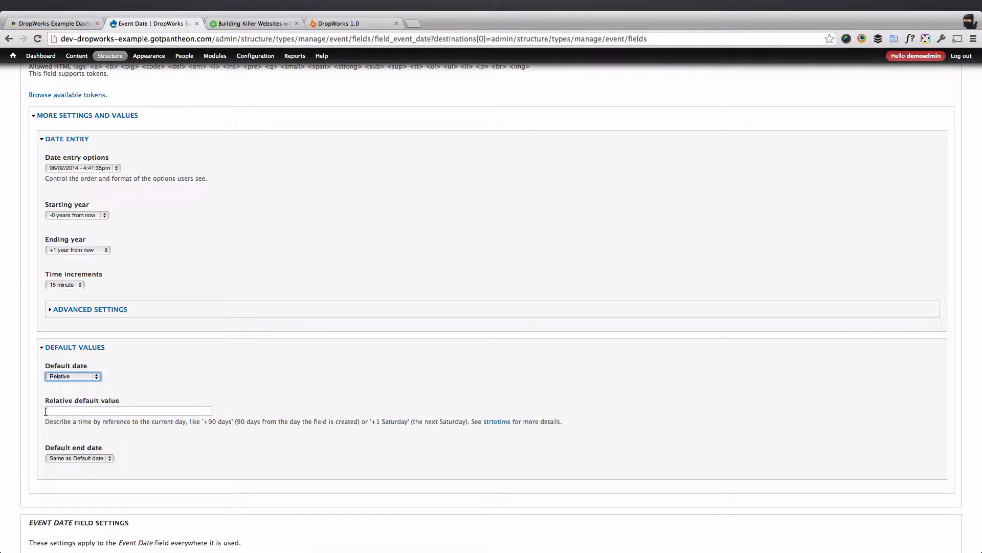
left_click(82, 376)
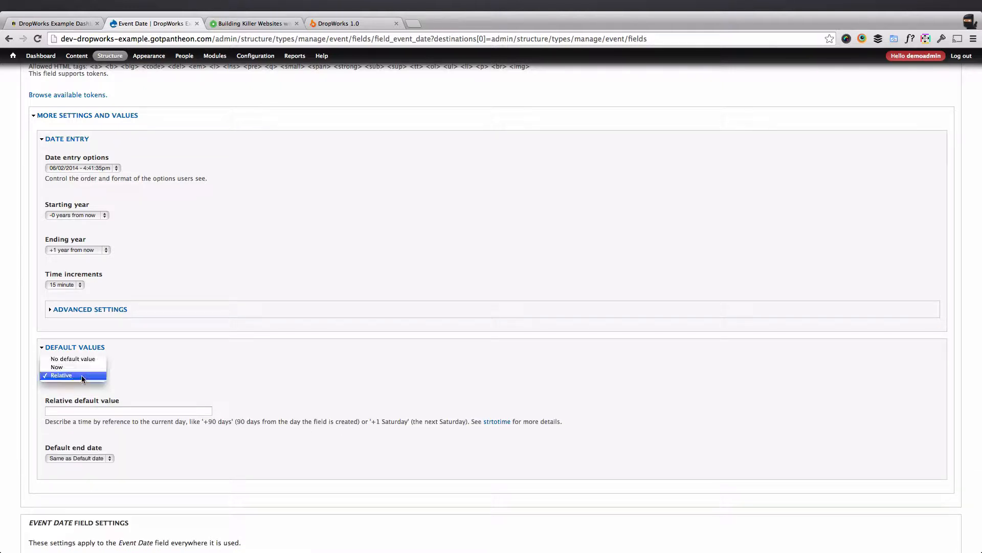
left_click(86, 360)
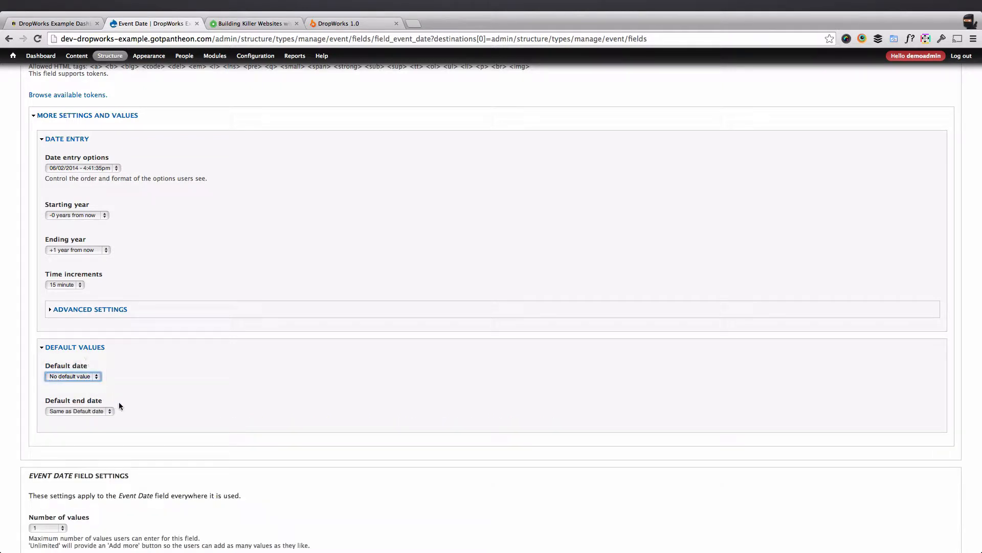
scroll(121, 401, "down", 3)
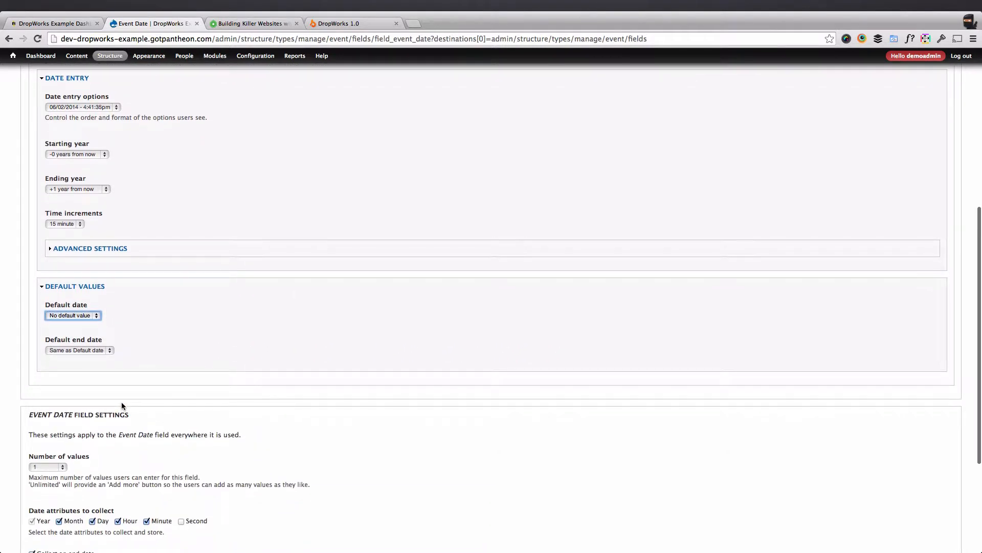
left_click(86, 352)
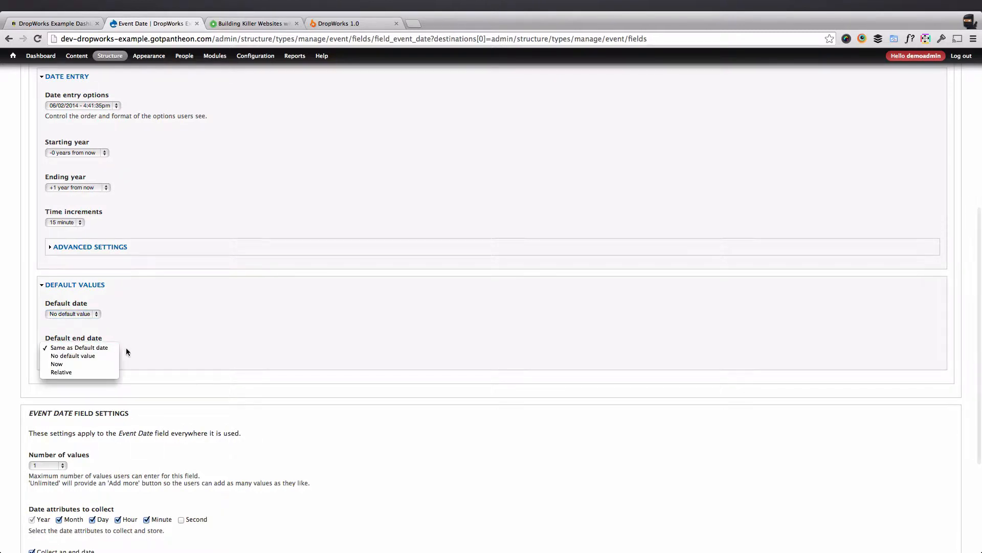
left_click(94, 349)
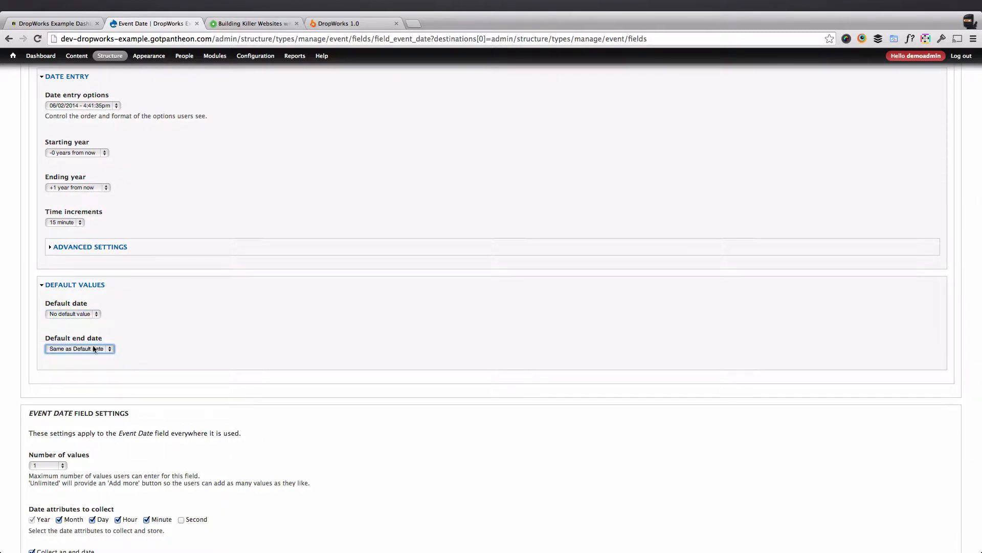
left_click(124, 357)
Save the Event Date settings, then place Event Date between Title and Body and save the field order.
scroll(123, 368, "down", 5)
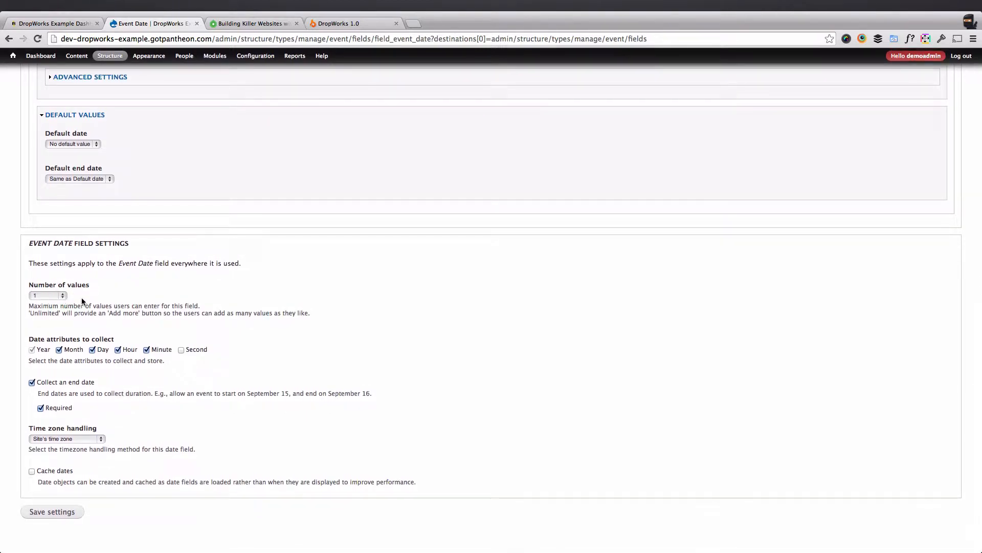
left_click(64, 515)
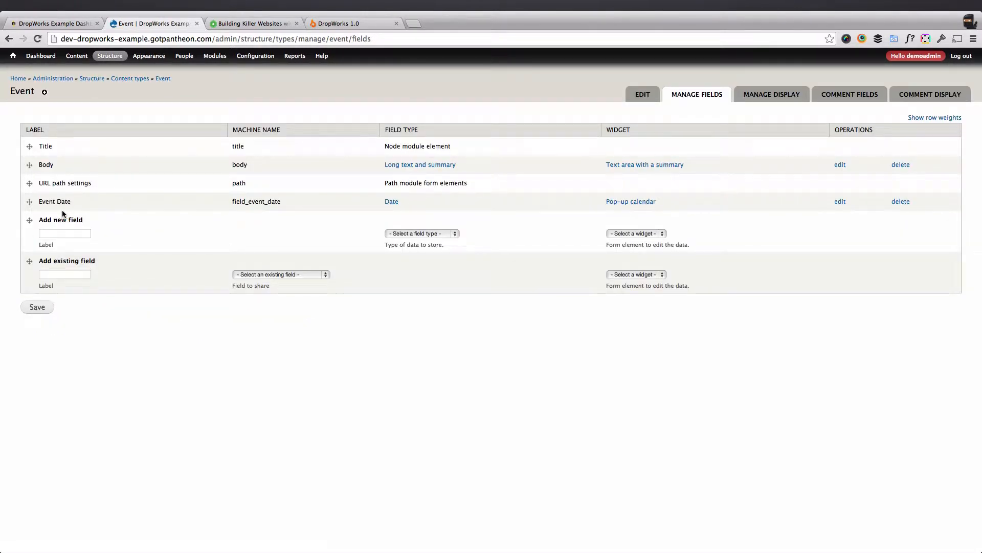
left_click_drag(29, 201, 34, 164)
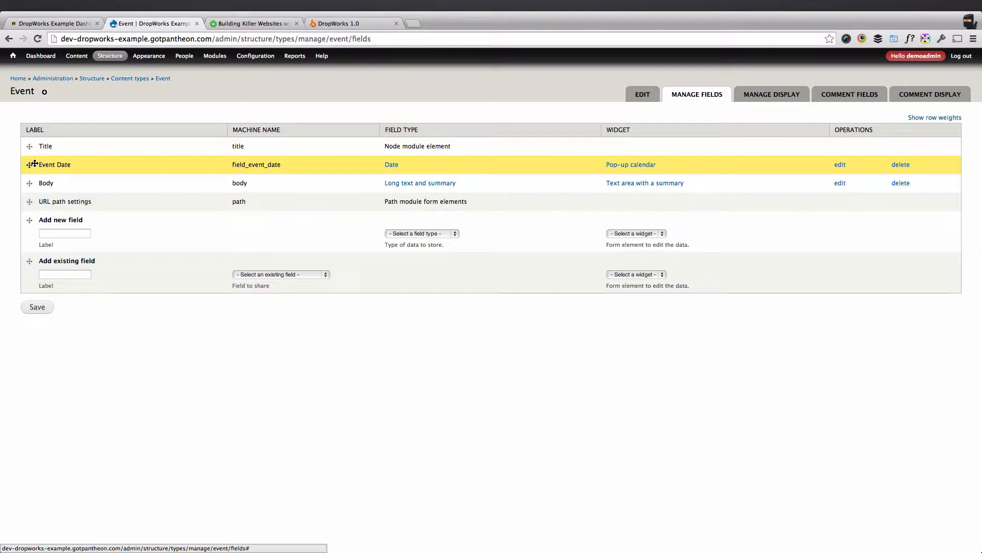
left_click(46, 339)
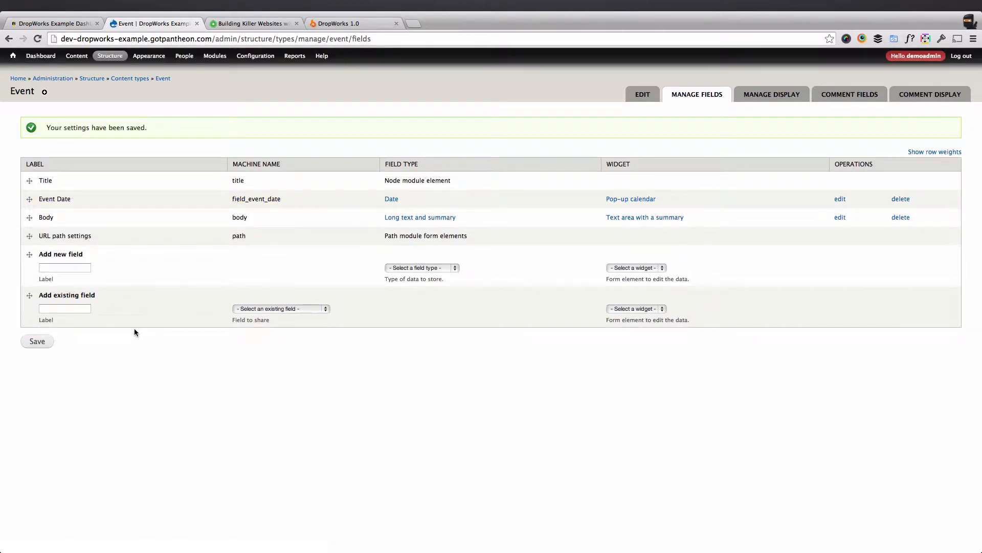
On the finished DropWorks site, open the event's Workshop category and examine how its listing groups the workshop events.
left_click(251, 24)
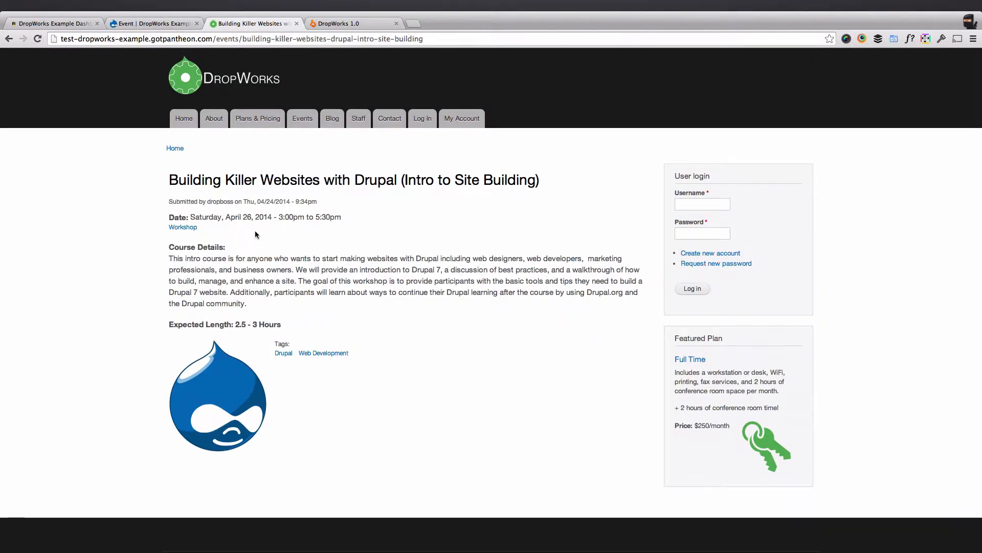
left_click_drag(201, 230, 169, 227)
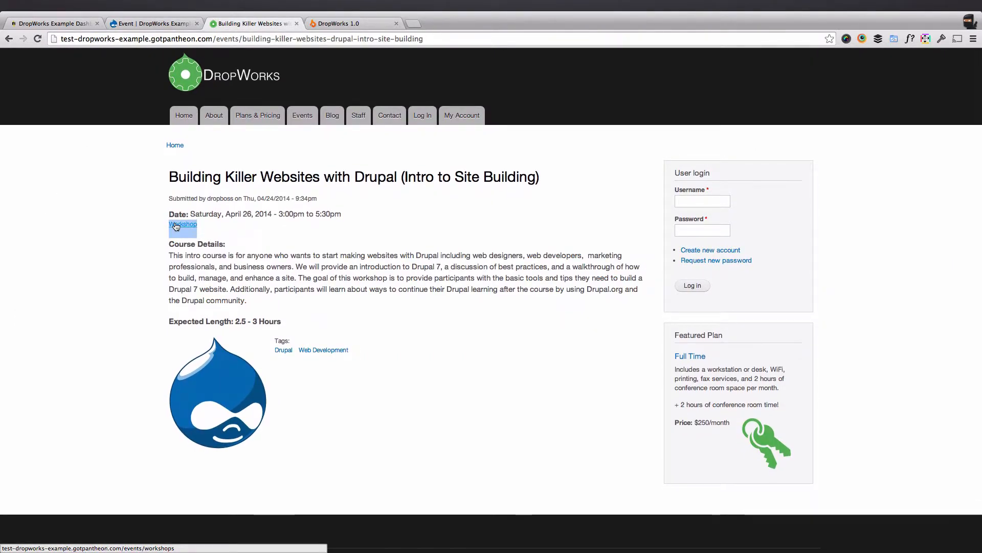
left_click(175, 226)
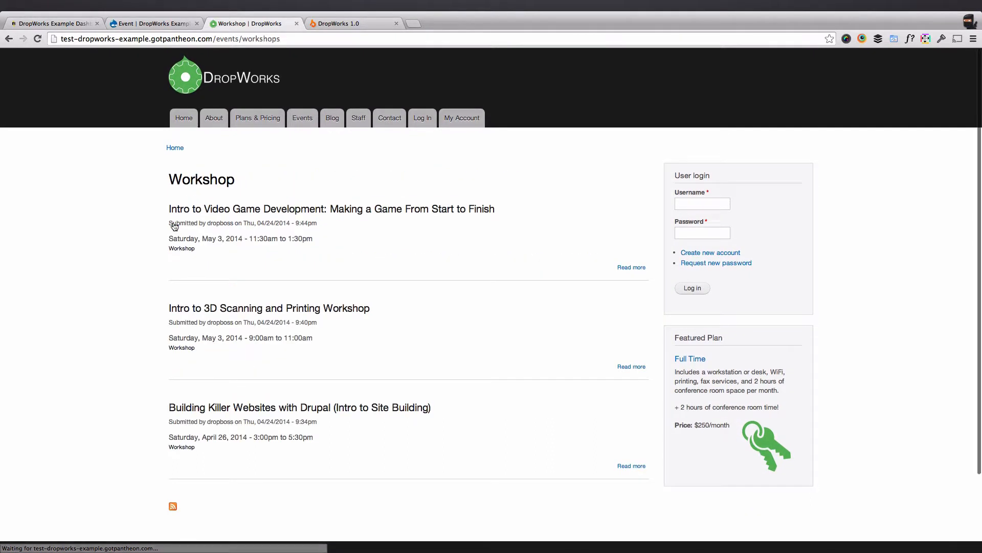
scroll(162, 217, "down", 3)
scroll(161, 217, "up", 3)
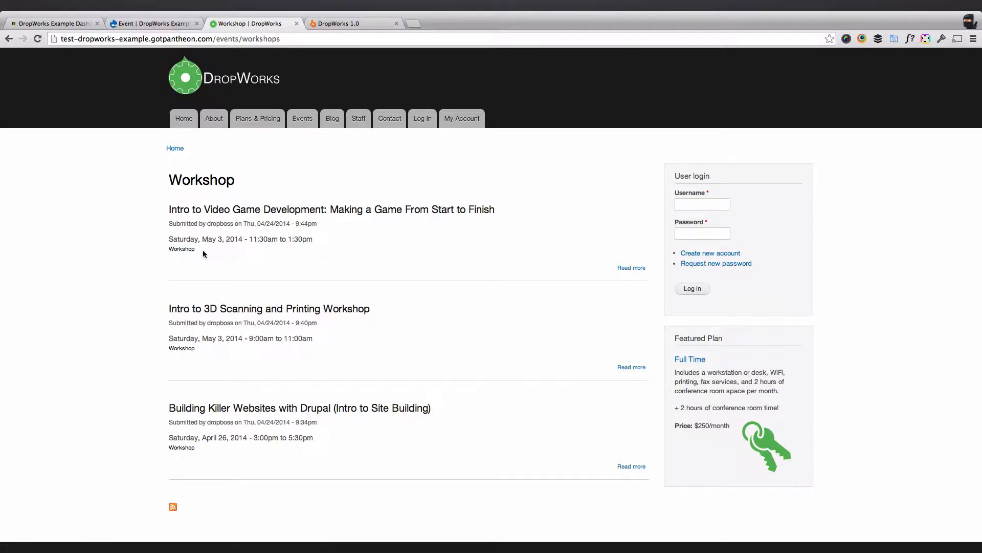
left_click_drag(163, 247, 197, 250)
Return to the Event content type's admin page and open the form for adding a taxonomy vocabulary in a separate browser tab.
left_click(162, 26)
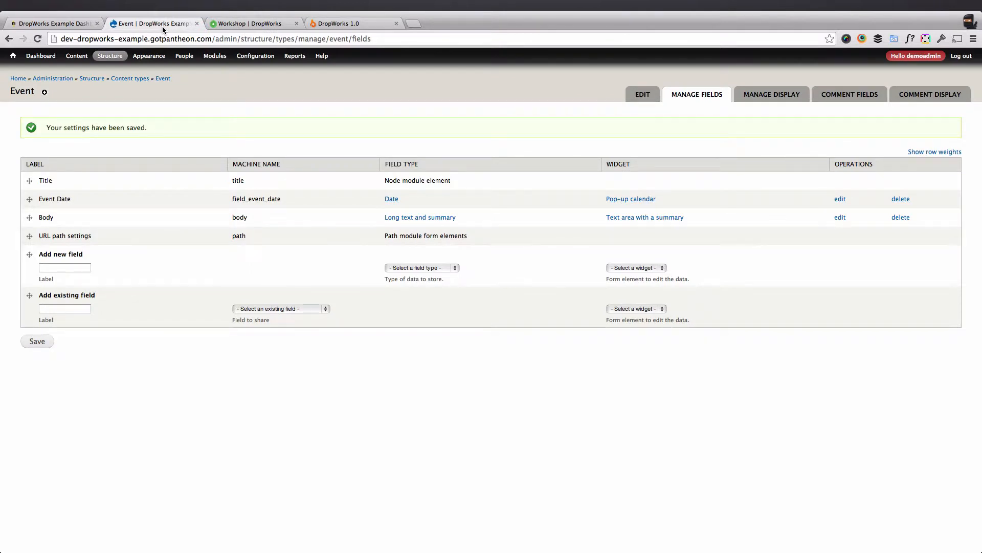
mouse_move(110, 60)
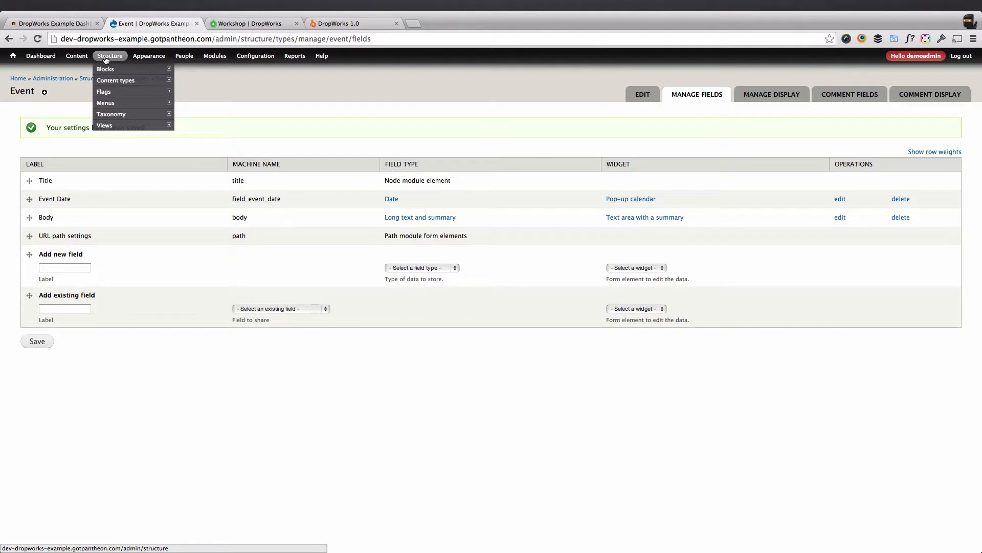
mouse_move(121, 115)
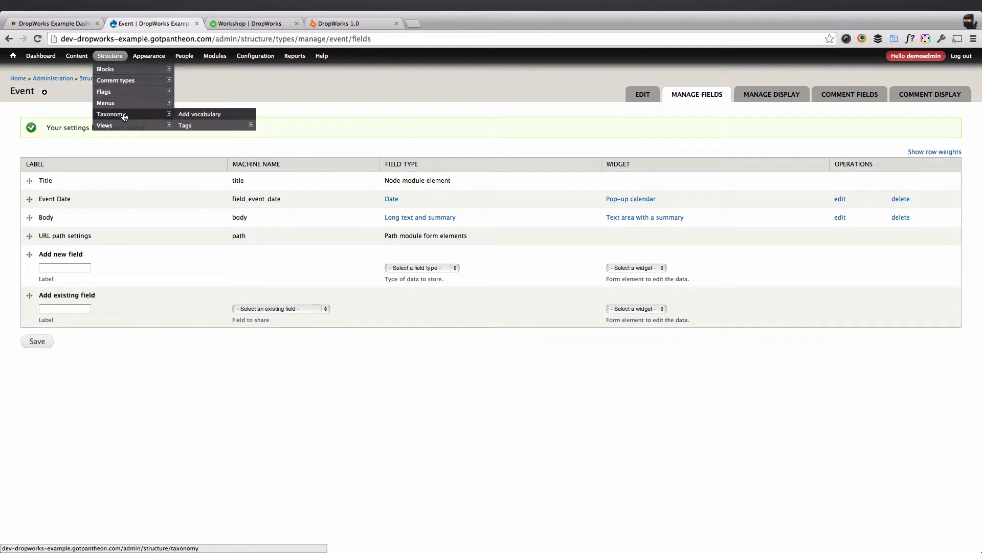
right_click(195, 117)
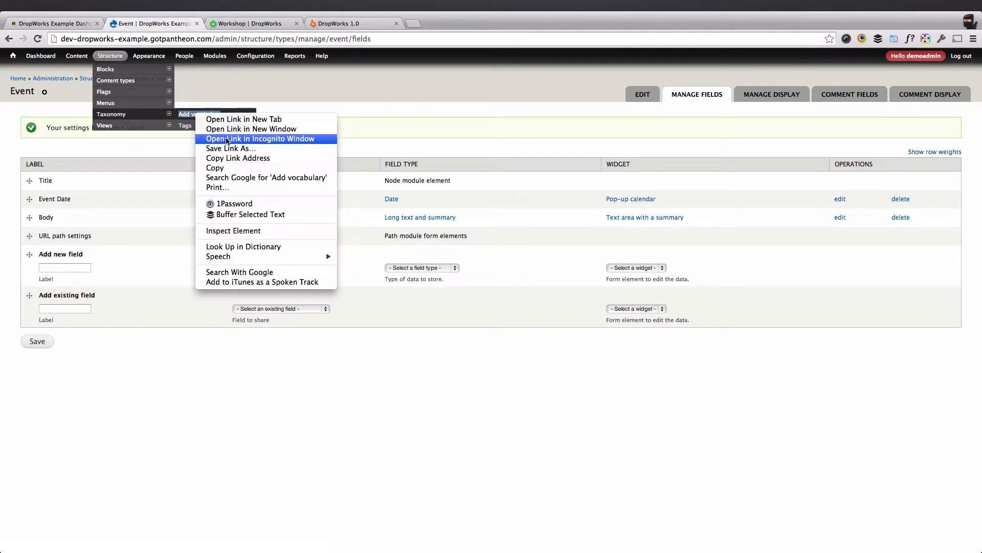
left_click(228, 119)
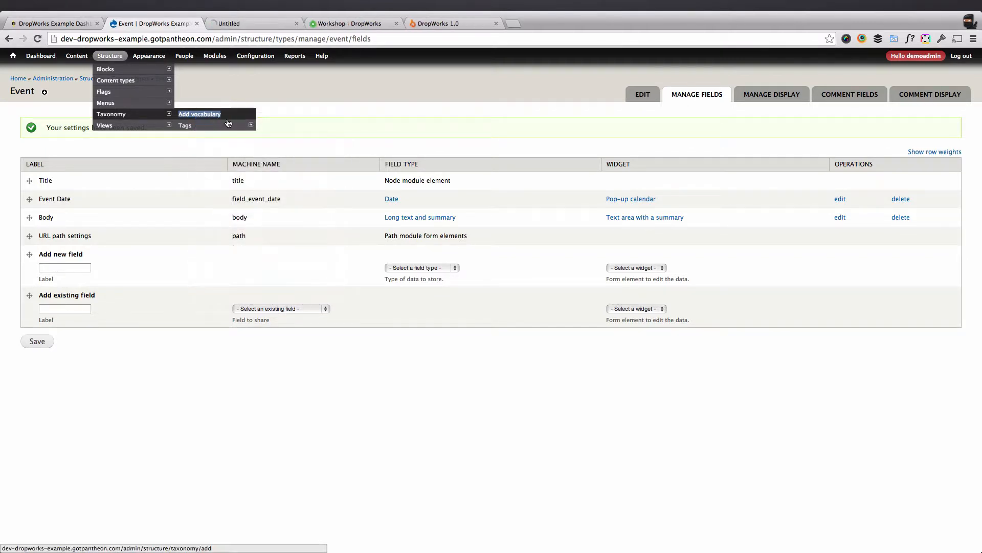
left_click(239, 23)
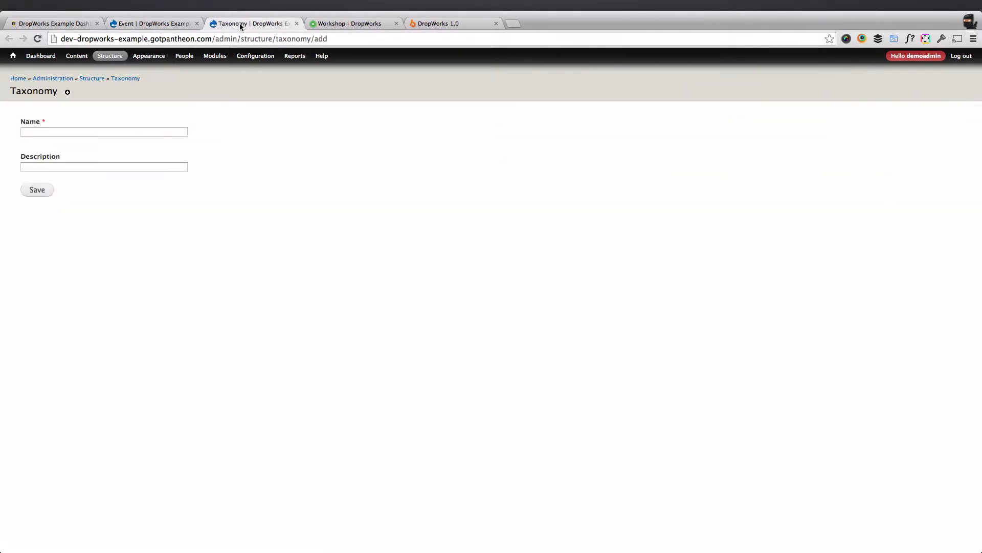
Create and save a taxonomy vocabulary named Event Type, leaving its description empty.
left_click(162, 134)
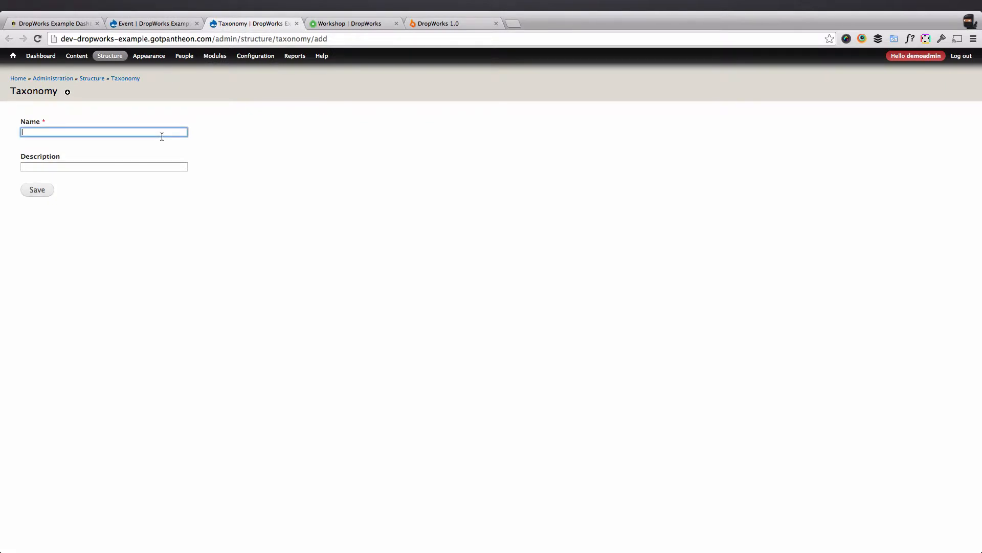
type("Eve")
key("Down")
key("Down")
key("Tab")
key("Tab")
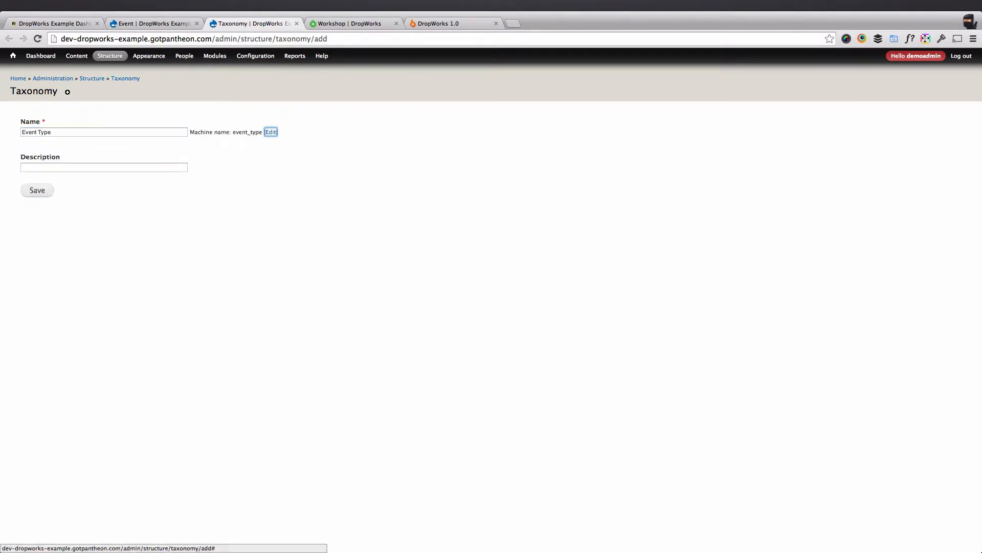
left_click(45, 191)
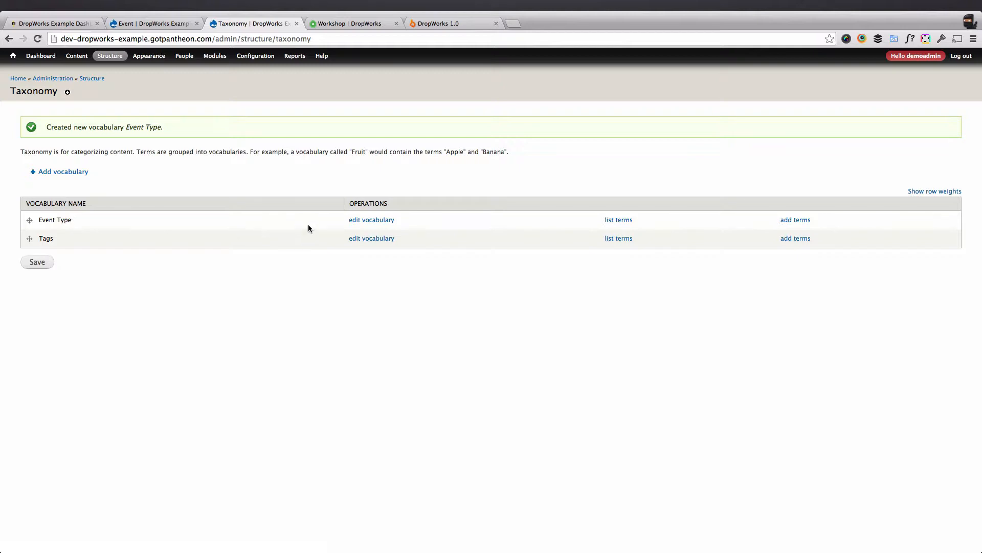
Open the Event Type vocabulary's terms and add a term named Workshop.
left_click(612, 224)
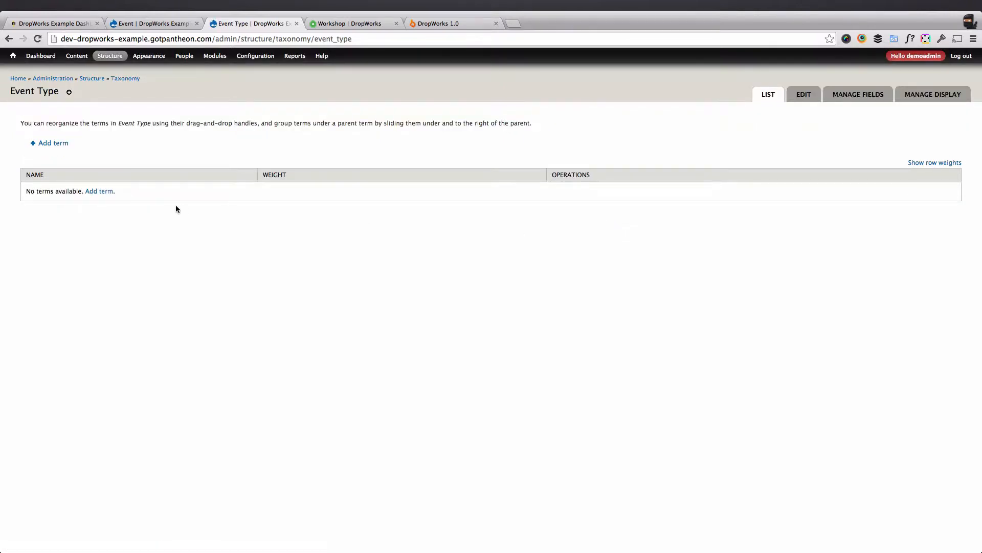
left_click(54, 144)
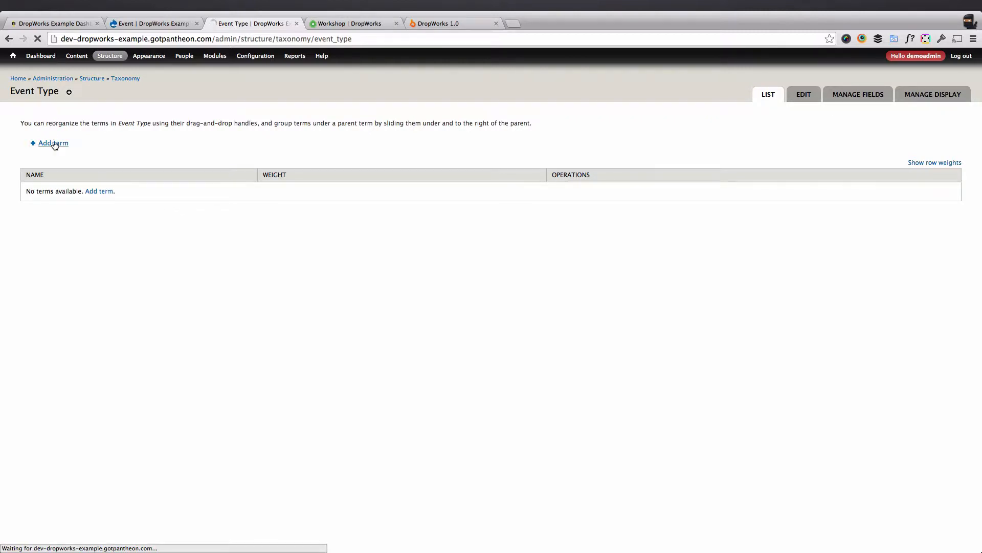
left_click(57, 133)
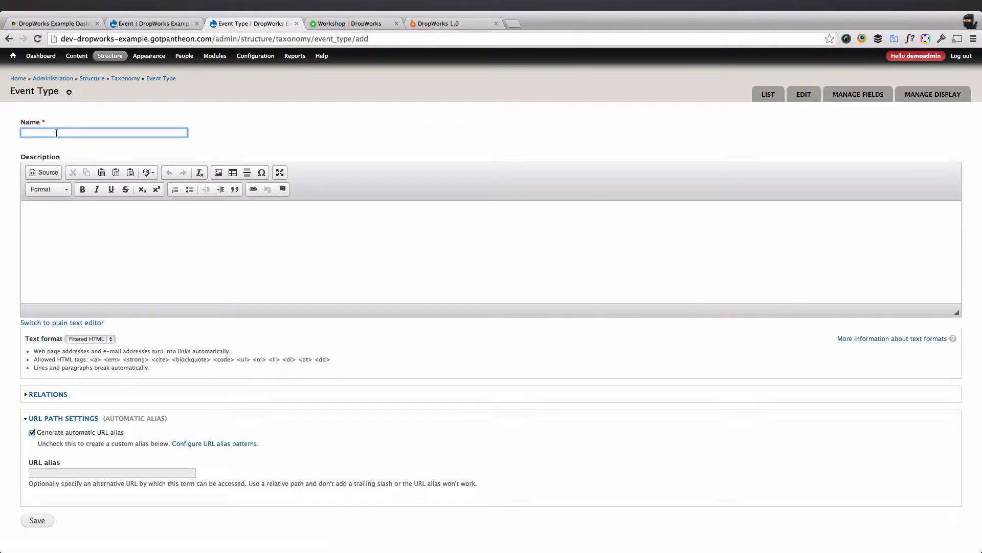
type("Works")
key("Down")
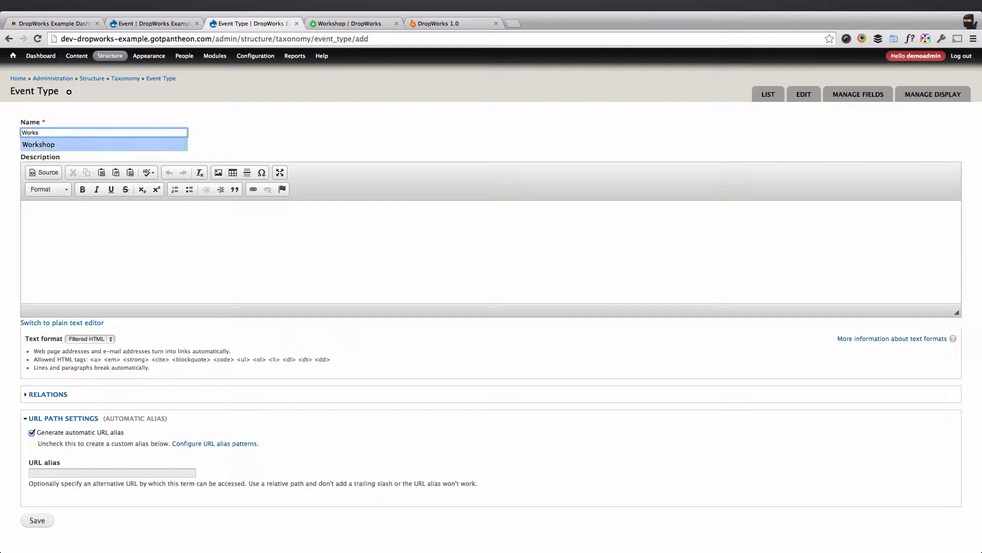
key("Tab")
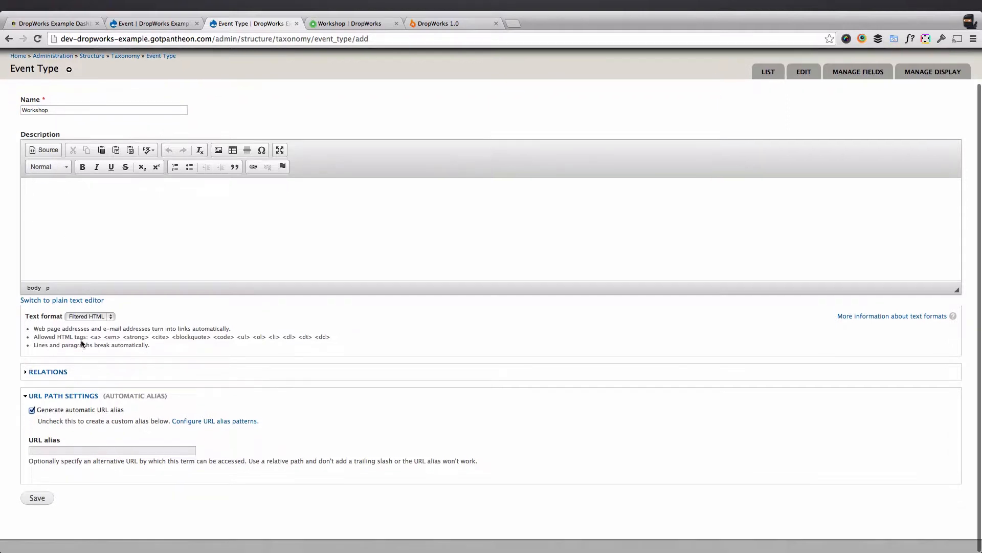
scroll(66, 389, "down", 1)
left_click(43, 511)
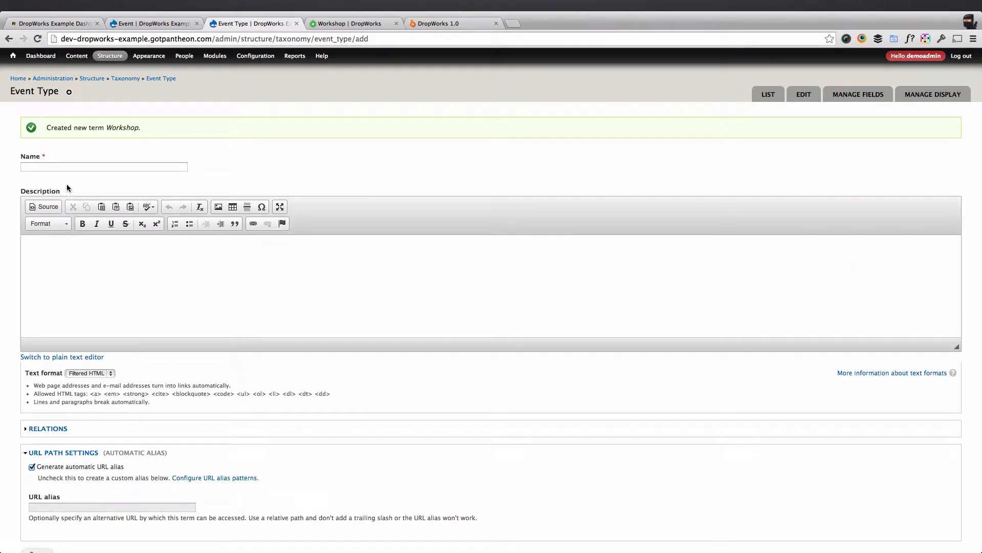
Add a second term named Meetup to the Event Type vocabulary.
left_click(51, 165)
type("Meetup")
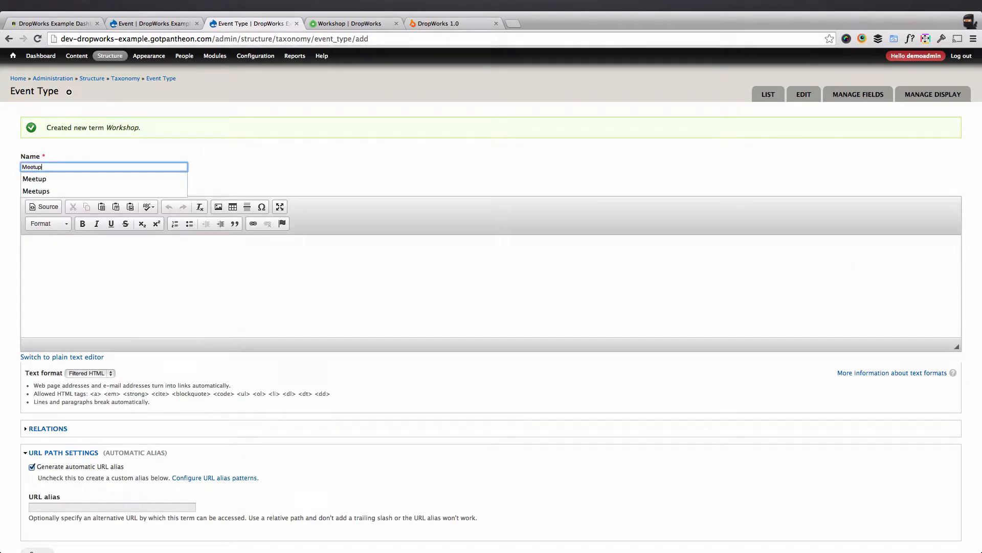
left_click(99, 242)
scroll(100, 246, "down", 2)
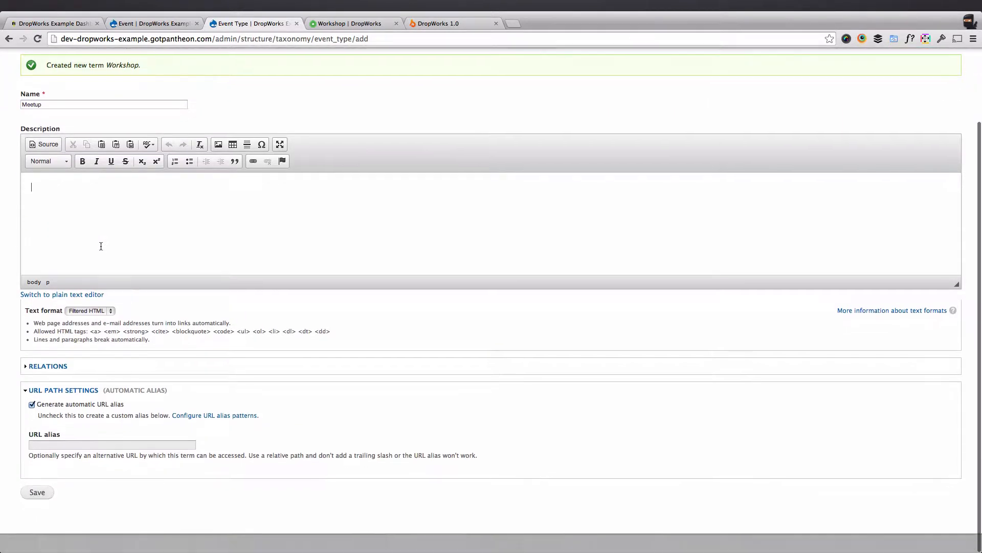
left_click(37, 511)
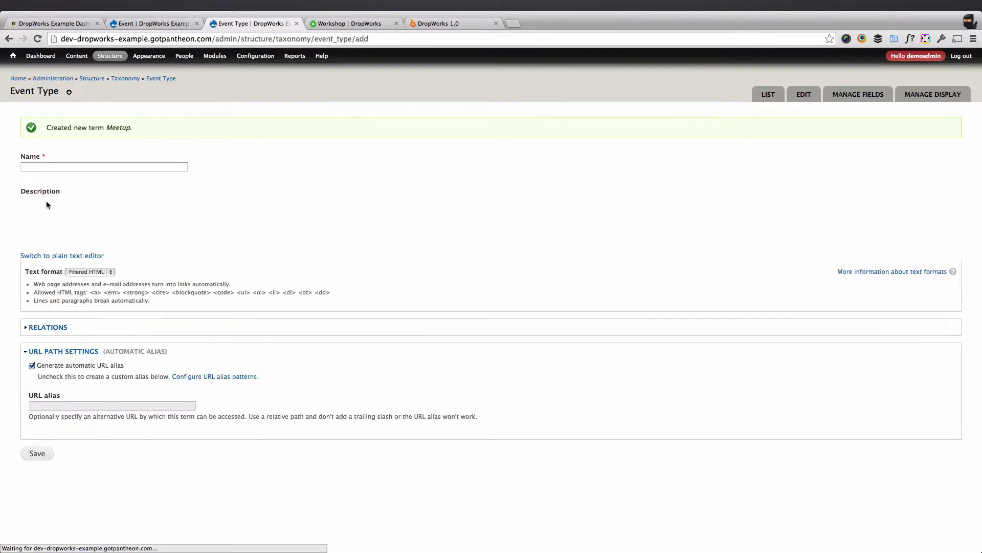
Add a third term named Networking to the Event Type vocabulary and open the vocabulary's term list.
left_click(55, 164)
type("Ne")
key("Down")
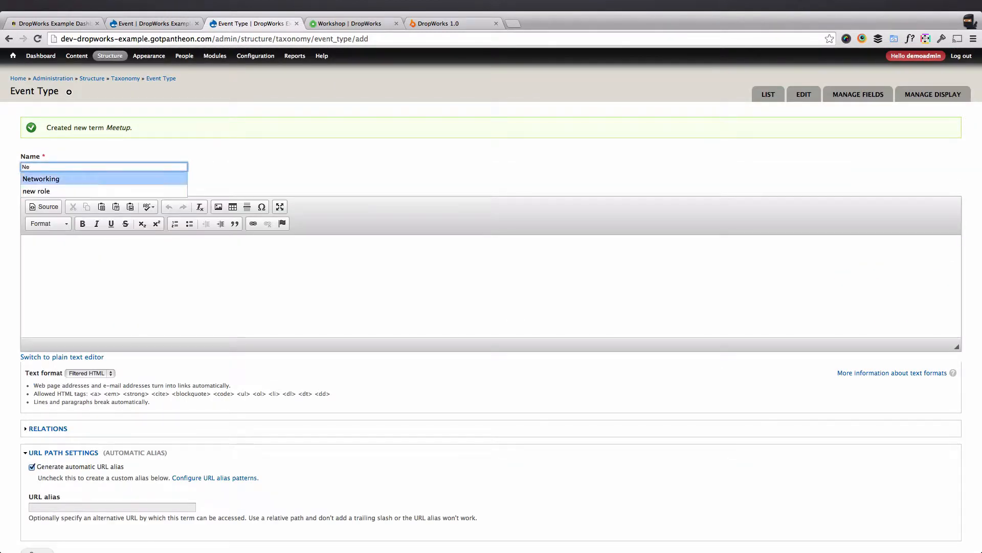
key("Return")
scroll(114, 256, "down", 2)
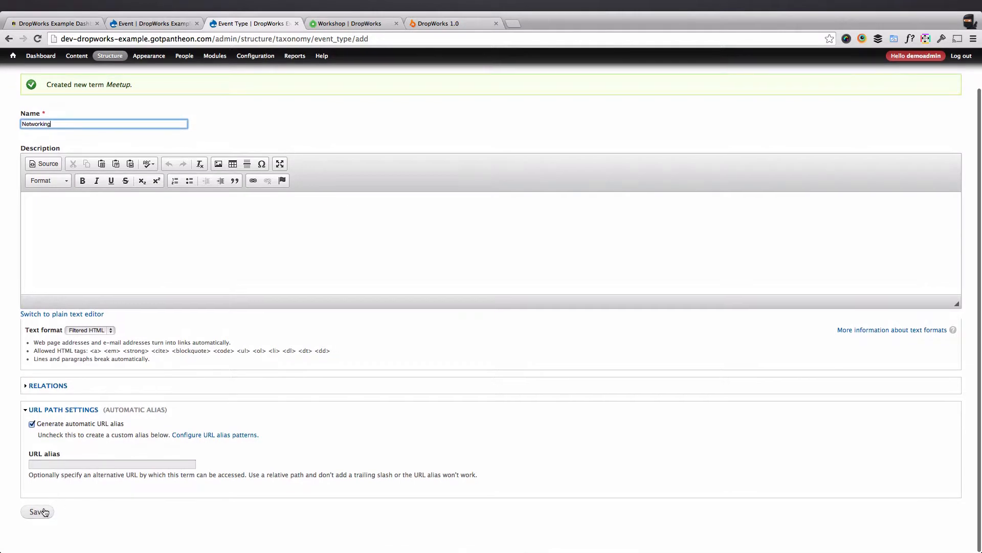
left_click(36, 511)
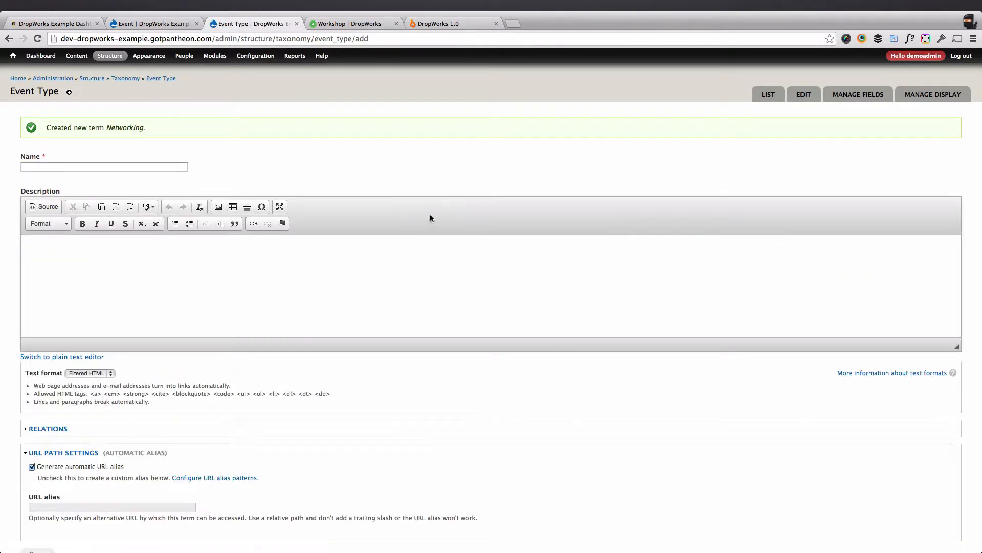
left_click(769, 96)
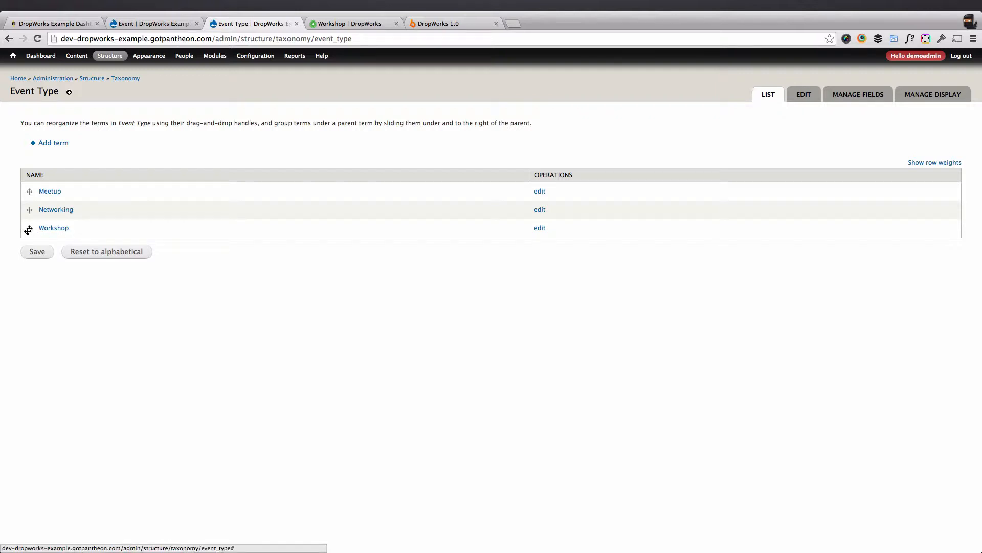
Try placing Workshop first among the Event Type terms, and reset the vocabulary to alphabetical order.
left_click_drag(29, 228, 30, 191)
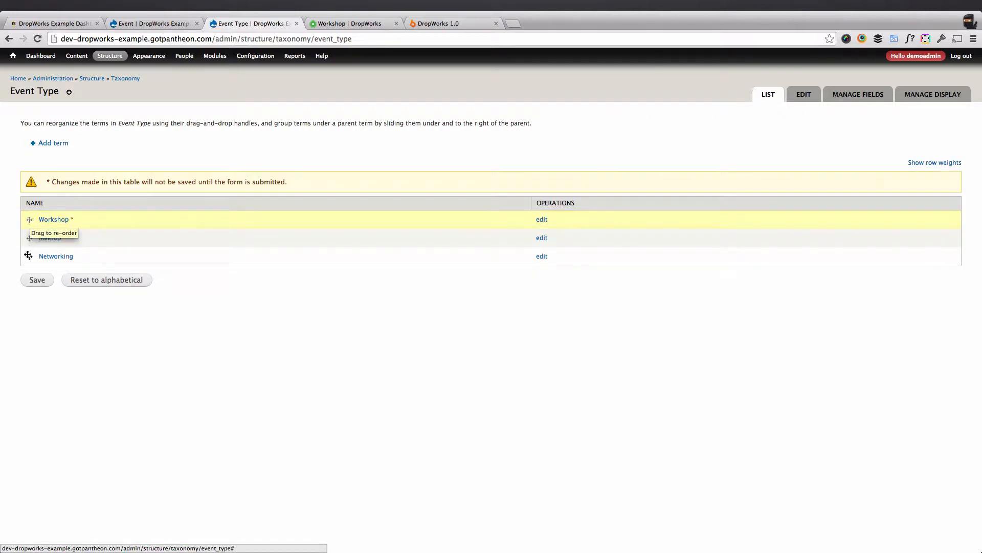
mouse_move(29, 256)
left_mouse_down()
mouse_move(29, 237)
mouse_move(30, 256)
left_mouse_up()
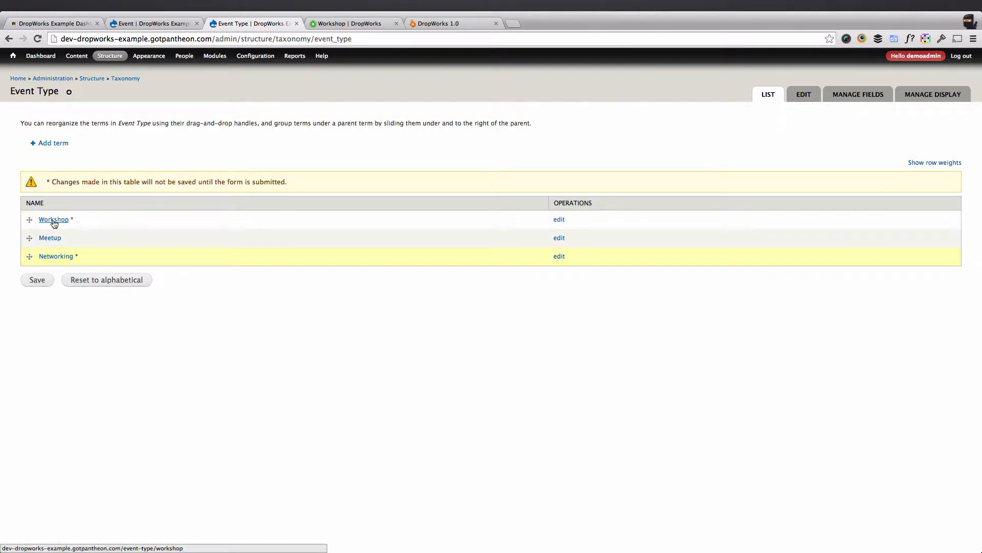
left_click(41, 284)
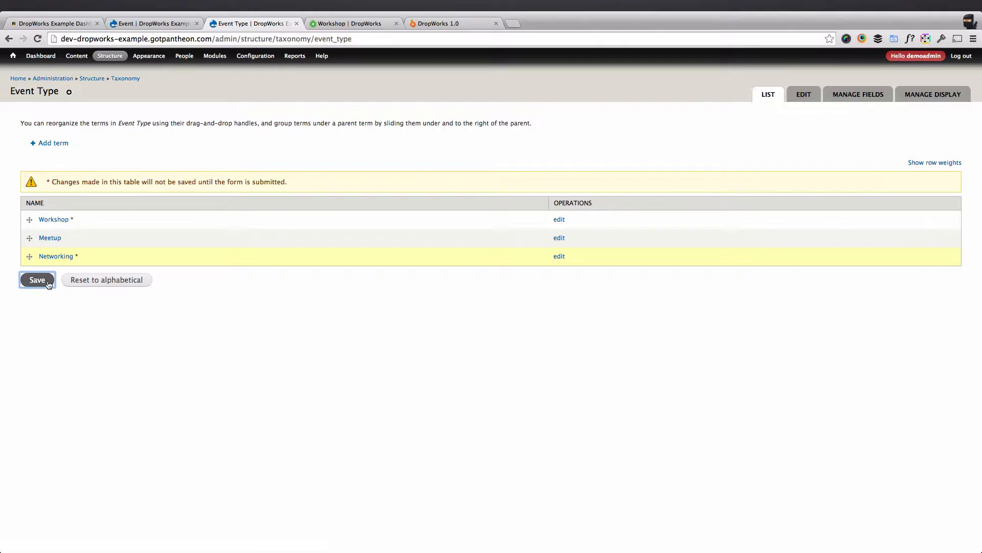
left_click(108, 285)
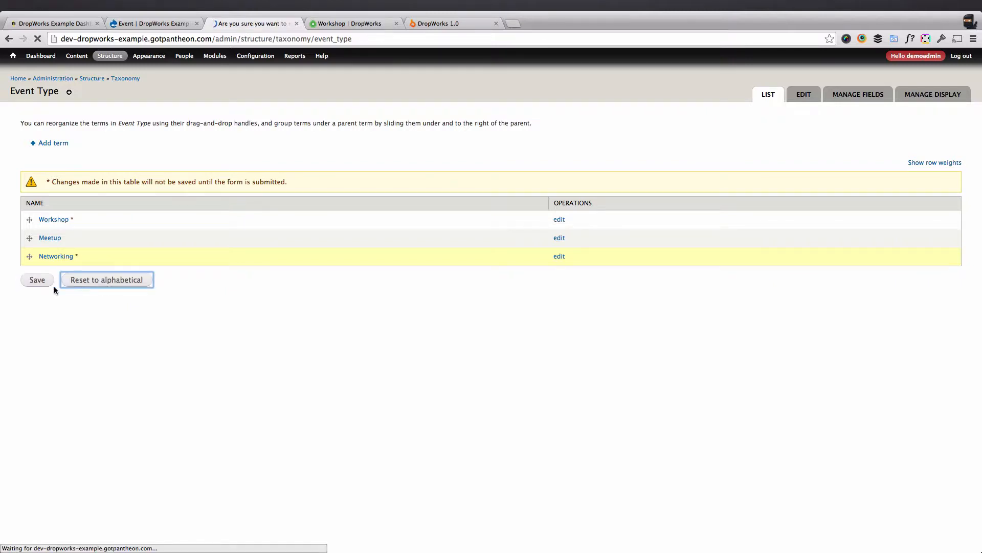
left_click(59, 185)
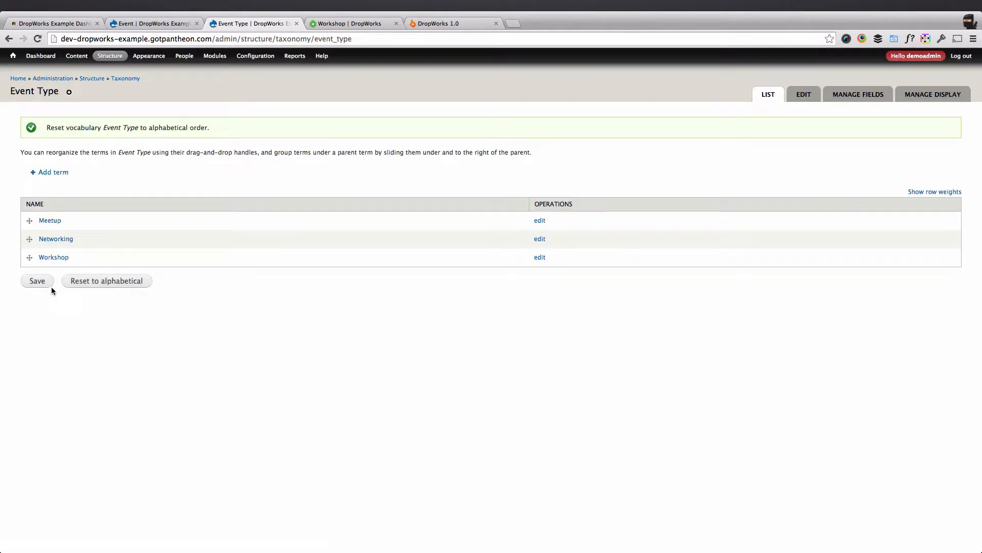
Move Workshop above Meetup and Networking, save the term order, and close the vocabulary's browser tab.
left_click_drag(29, 257, 29, 219)
left_click(43, 309)
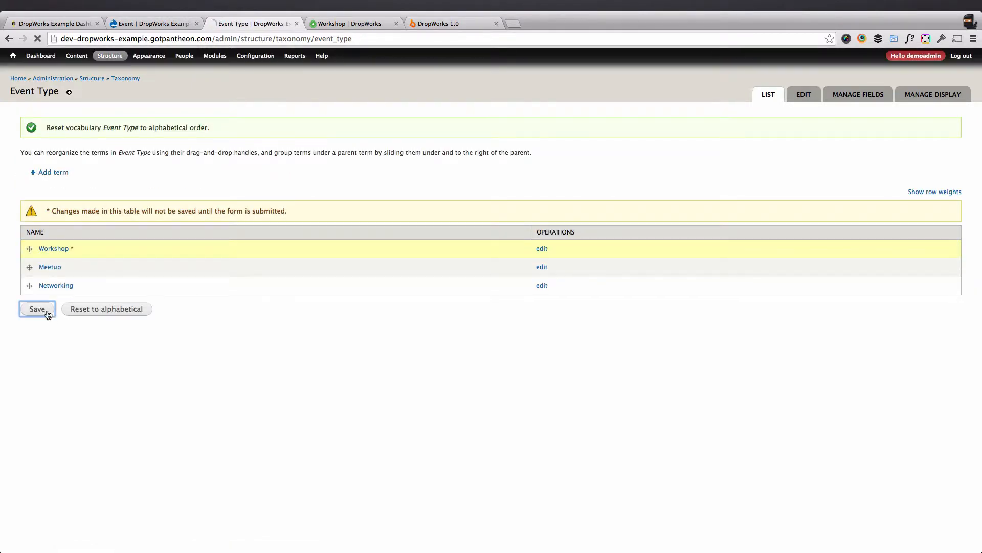
left_click(294, 24)
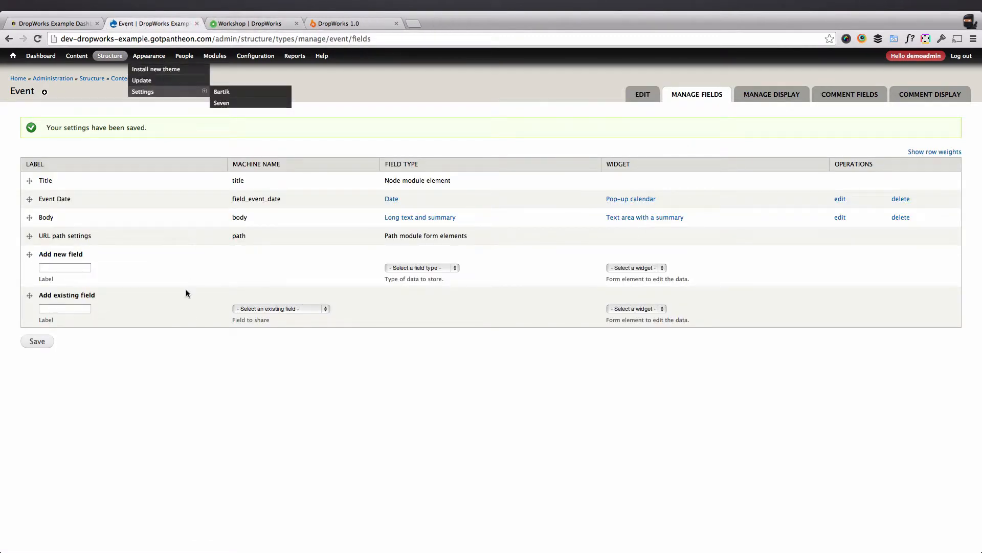
Add a new field labelled Event Type to the Event content type as a Term reference with the Select list widget.
left_click(75, 271)
type("Event Type")
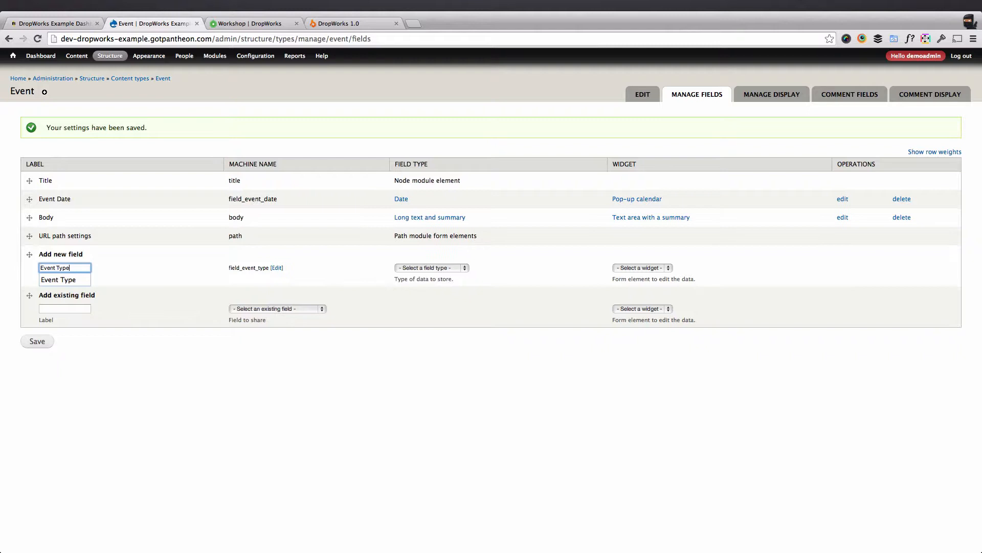
key("Tab")
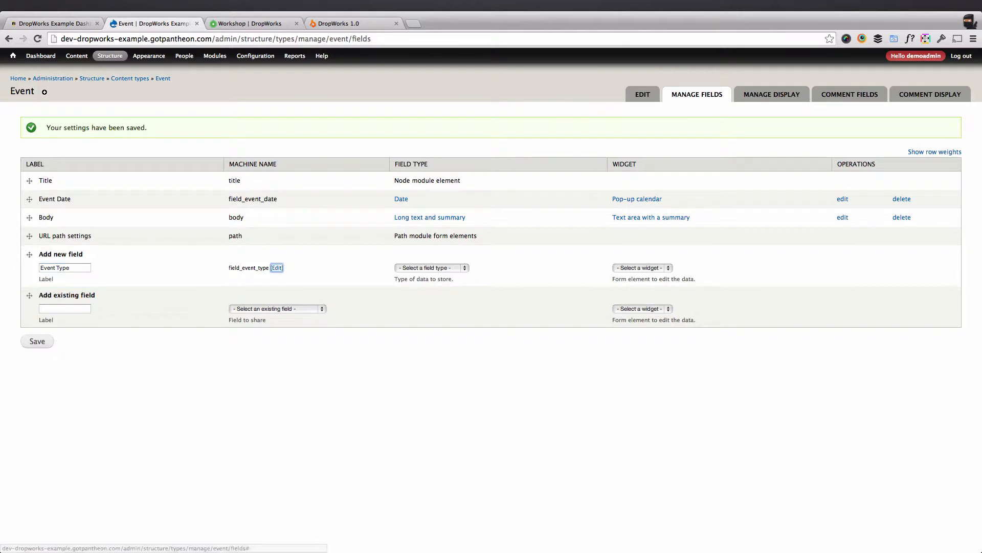
left_click(403, 271)
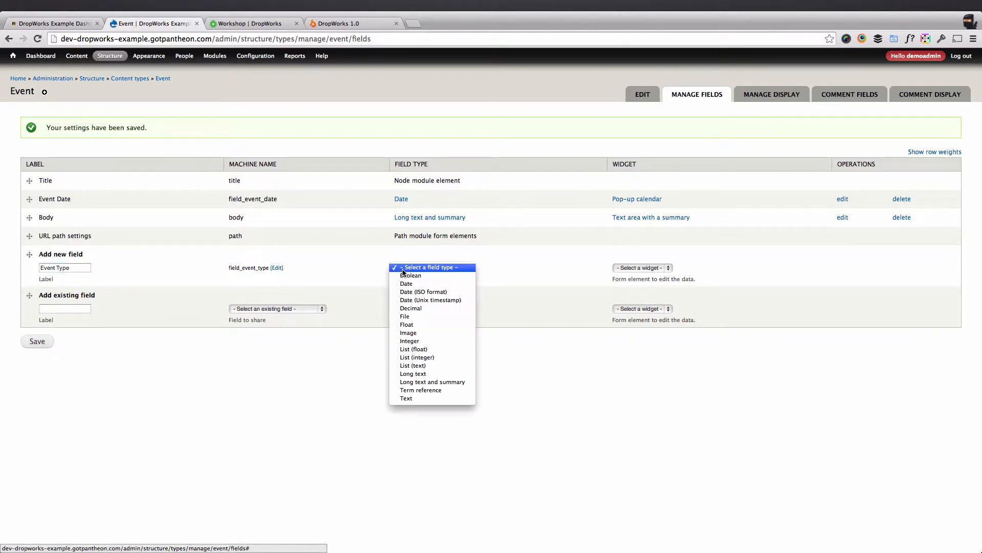
left_click(406, 391)
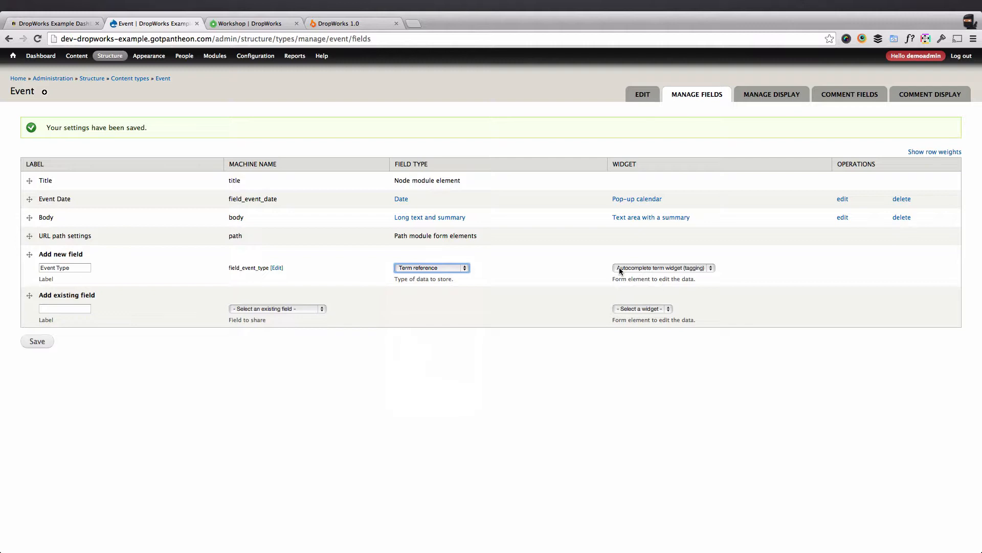
left_click(669, 268)
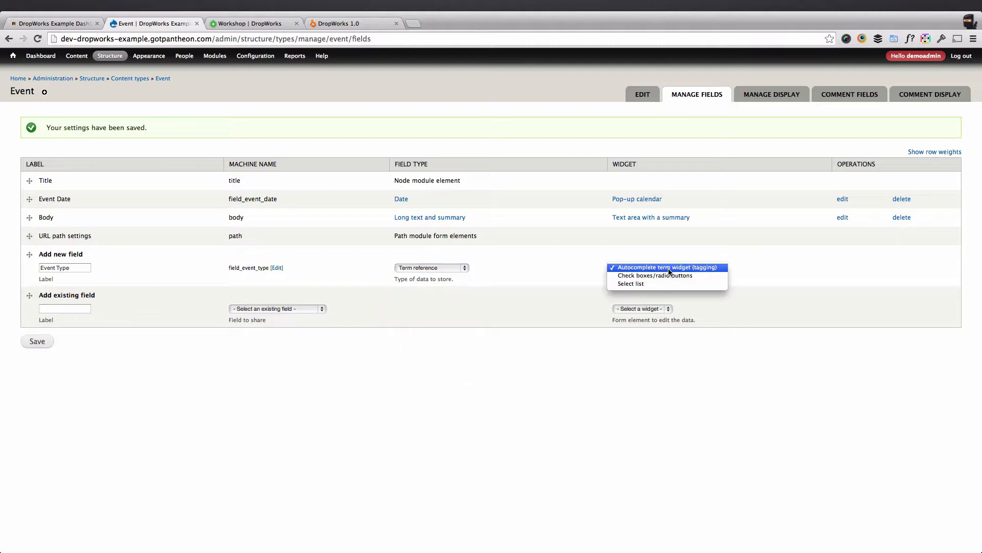
left_click(644, 283)
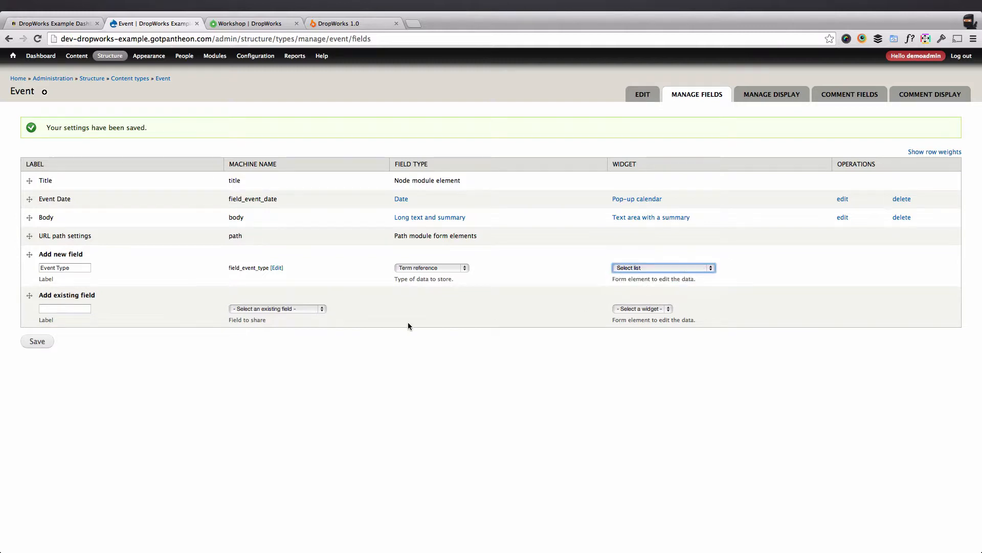
left_click(37, 342)
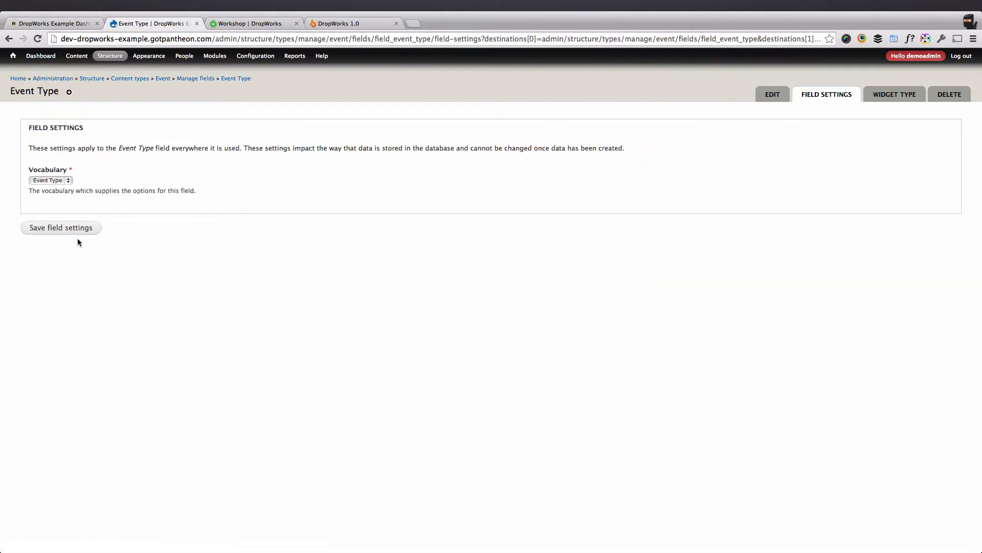
Save the Event Type vocabulary for the field, make the field required with default value None, and save its settings.
left_click(77, 230)
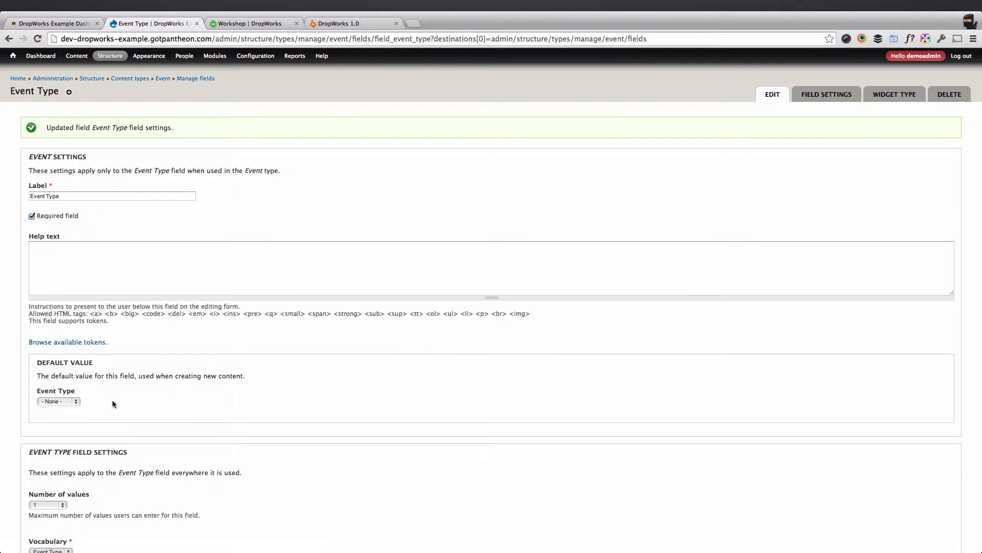
left_click(78, 403)
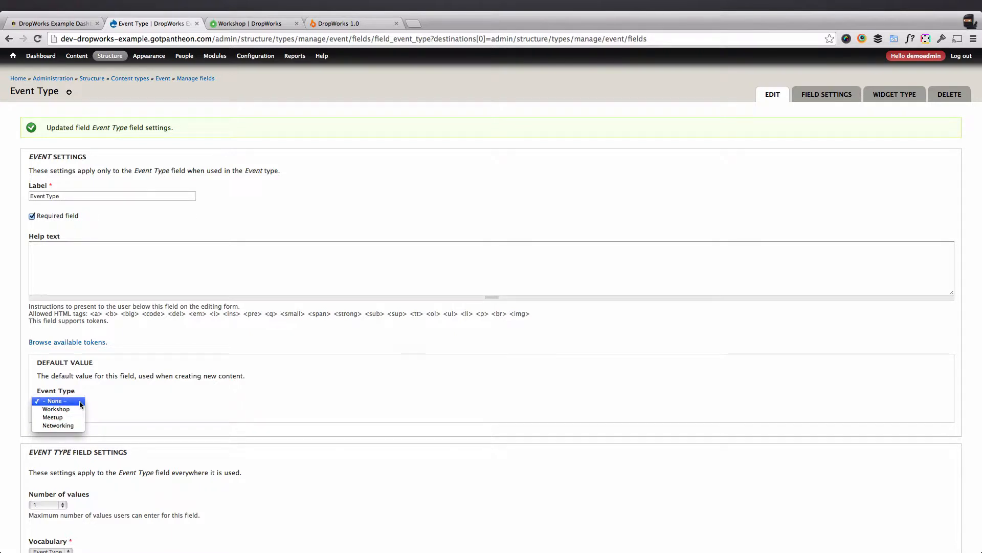
left_click(80, 402)
scroll(125, 415, "down", 4)
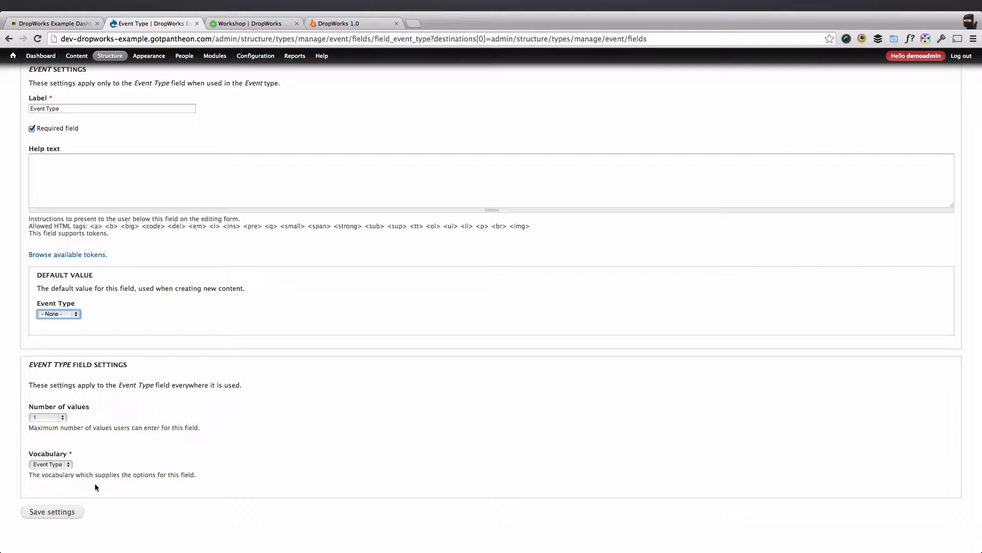
scroll(95, 488, "up", 1)
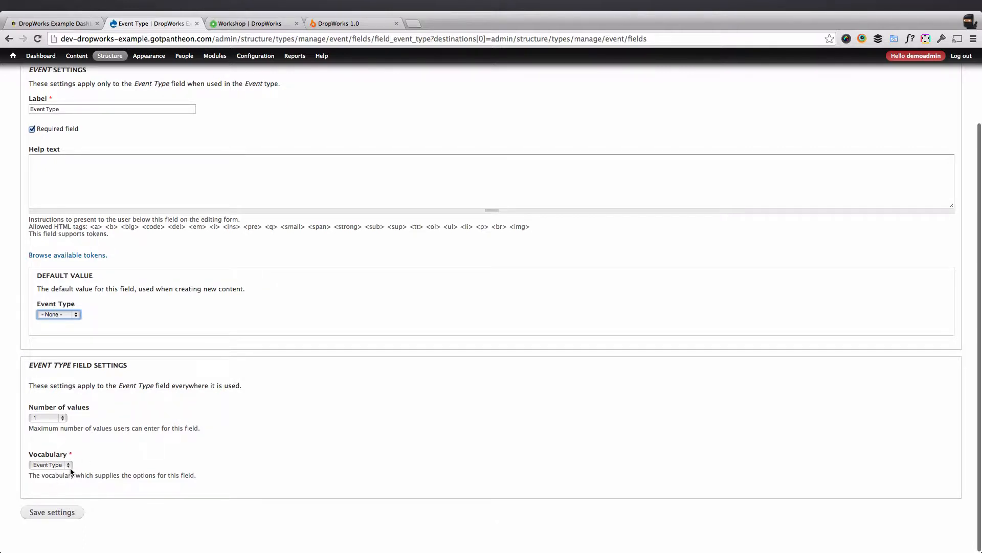
left_click_drag(29, 453, 202, 475)
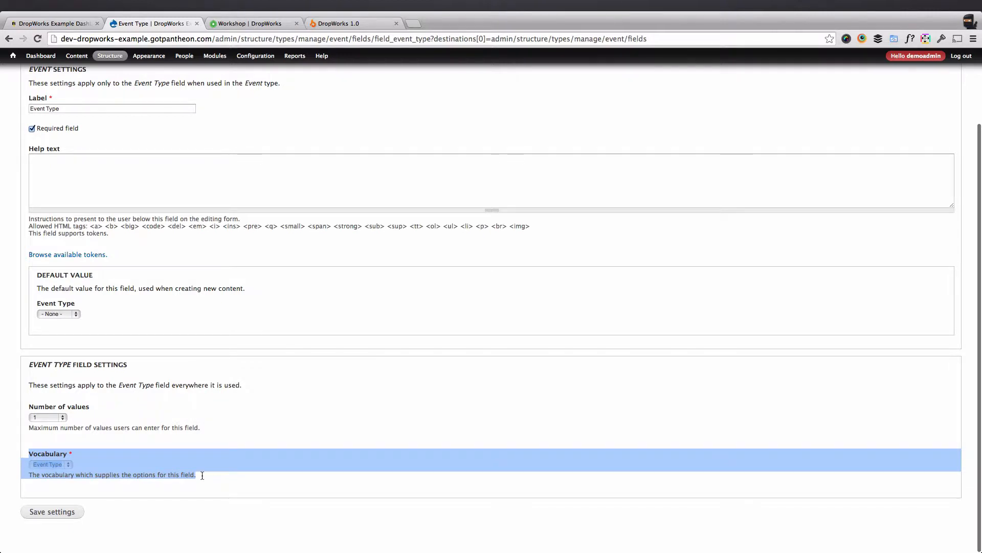
left_click(202, 476)
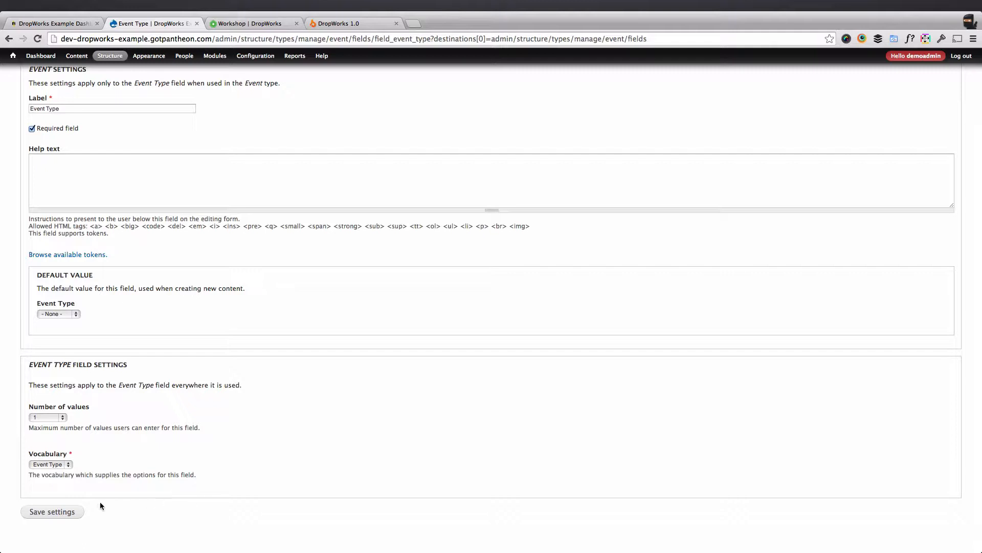
left_click(61, 513)
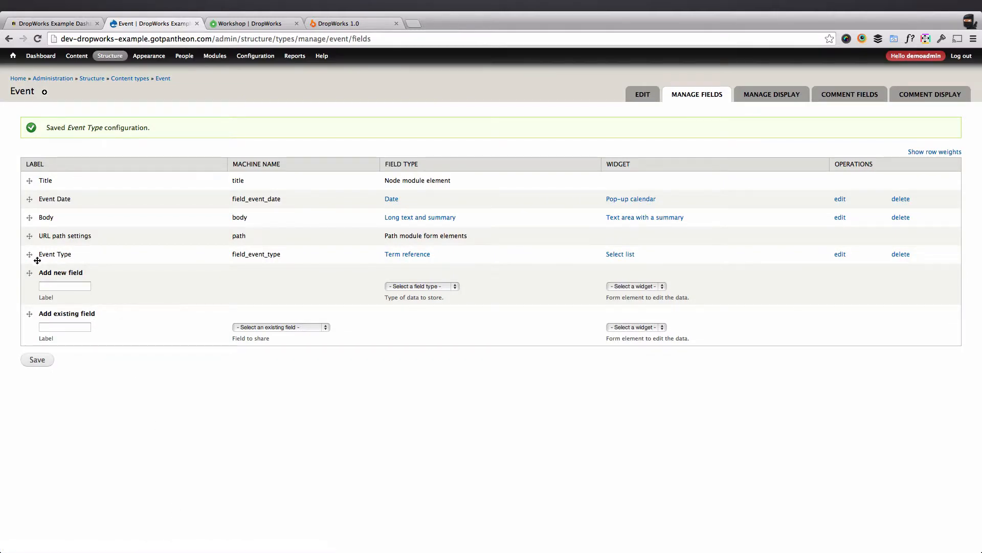
Move the Event Type field between Event Date and Body and save the field order.
left_click_drag(30, 254, 27, 216)
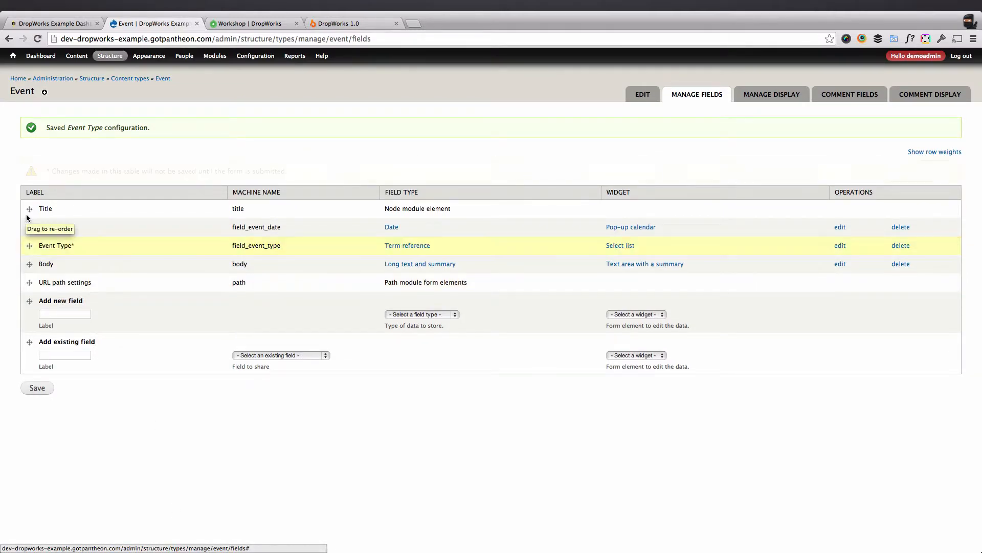
left_click(44, 391)
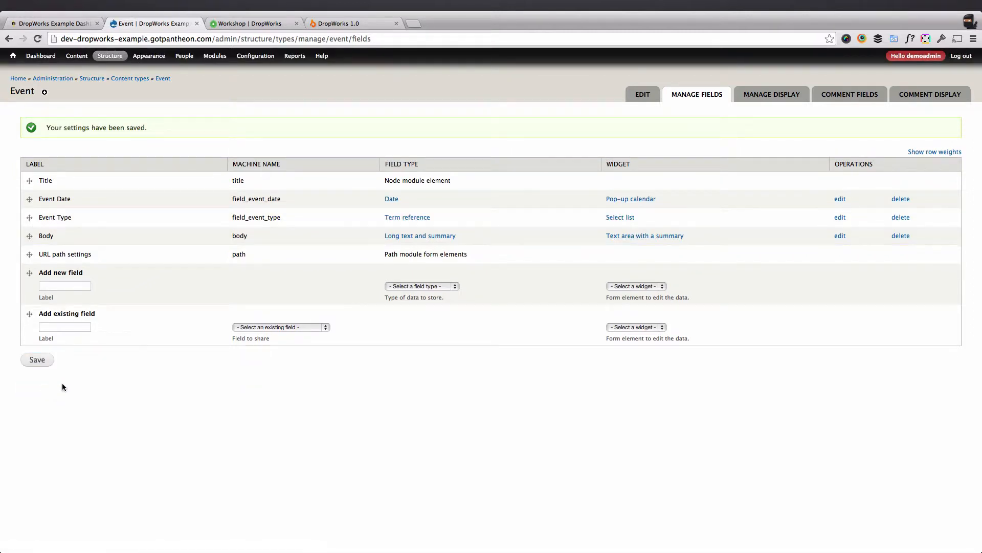
Examine the Intro to Video Game Development event on the example site for its body, image and tags fields.
left_click(255, 22)
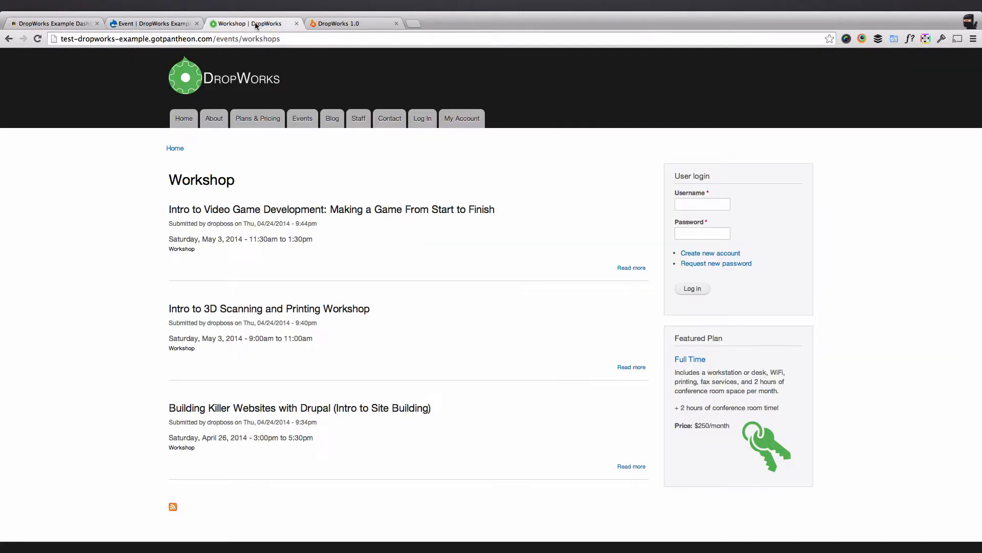
left_click(293, 210)
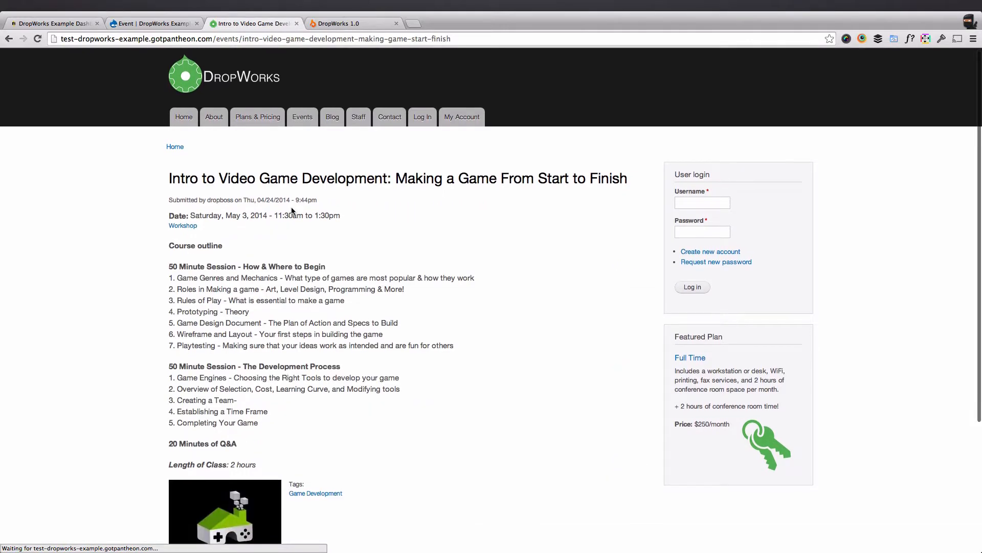
scroll(292, 212, "down", 3)
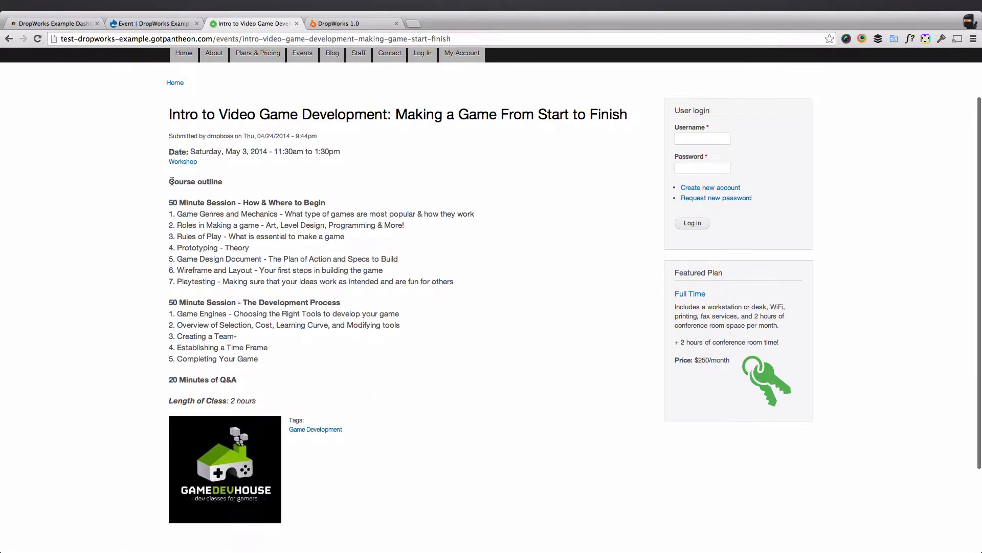
left_click_drag(169, 181, 295, 400)
left_click(288, 389)
scroll(290, 385, "down", 3)
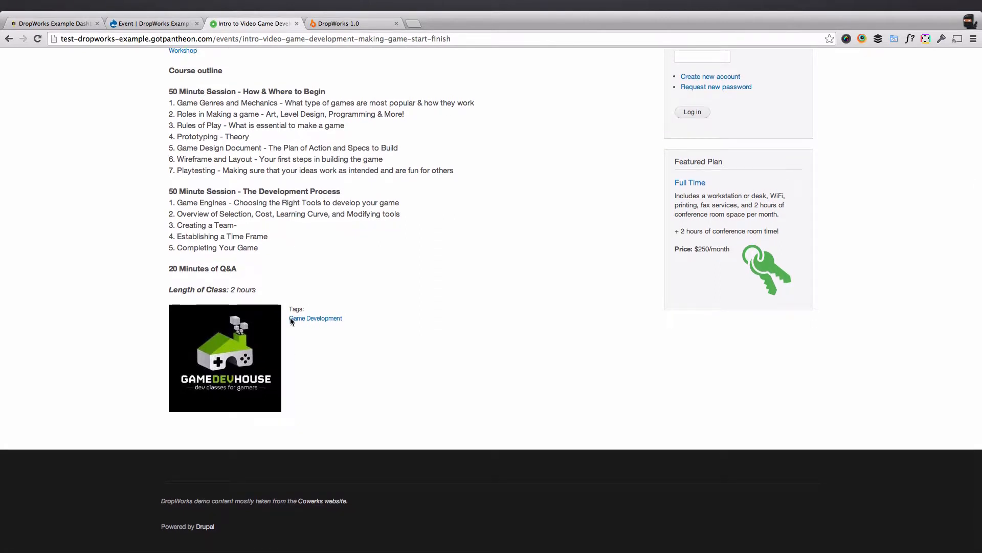
scroll(297, 328, "down", 1)
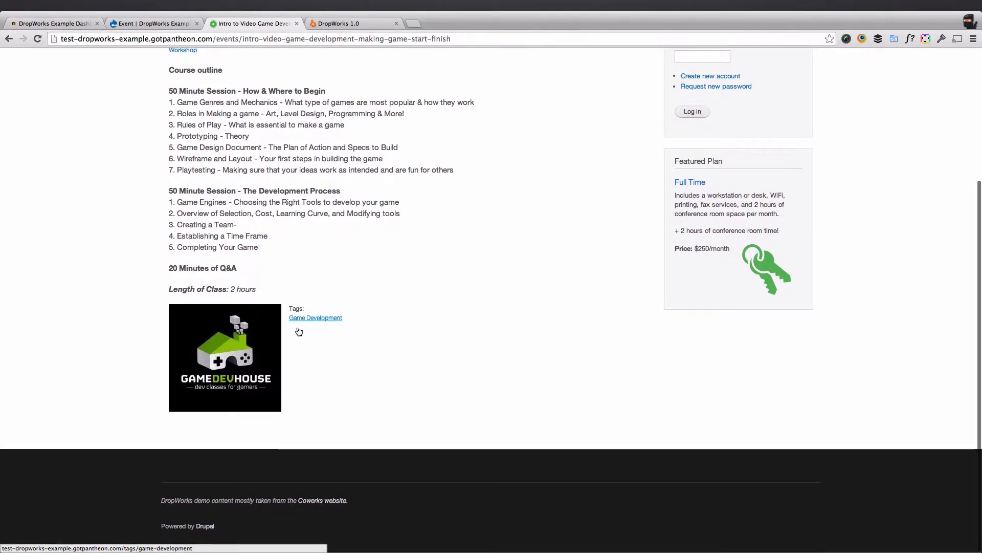
Try to add a new field labelled Image, of type Image with the Image widget, to the Event content type.
left_click(168, 24)
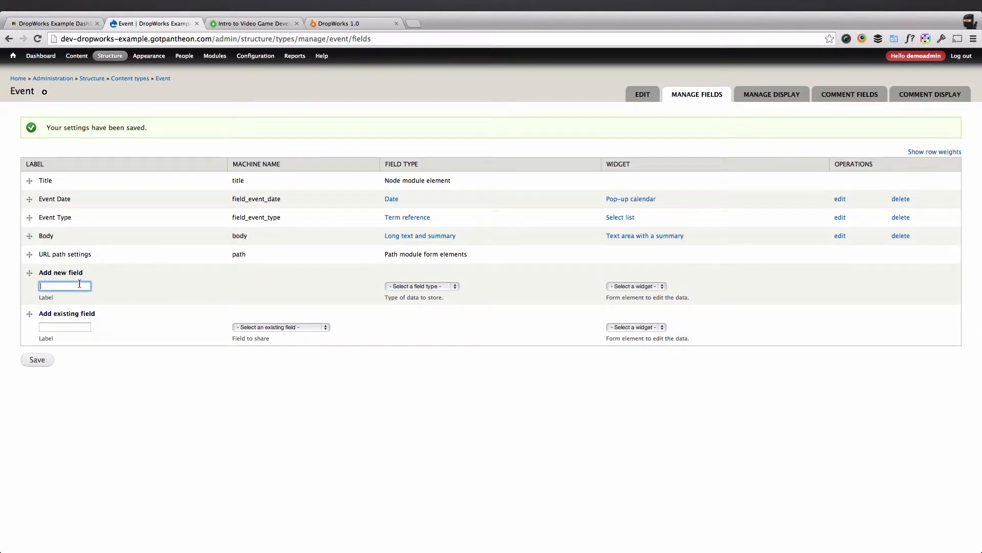
type("Image")
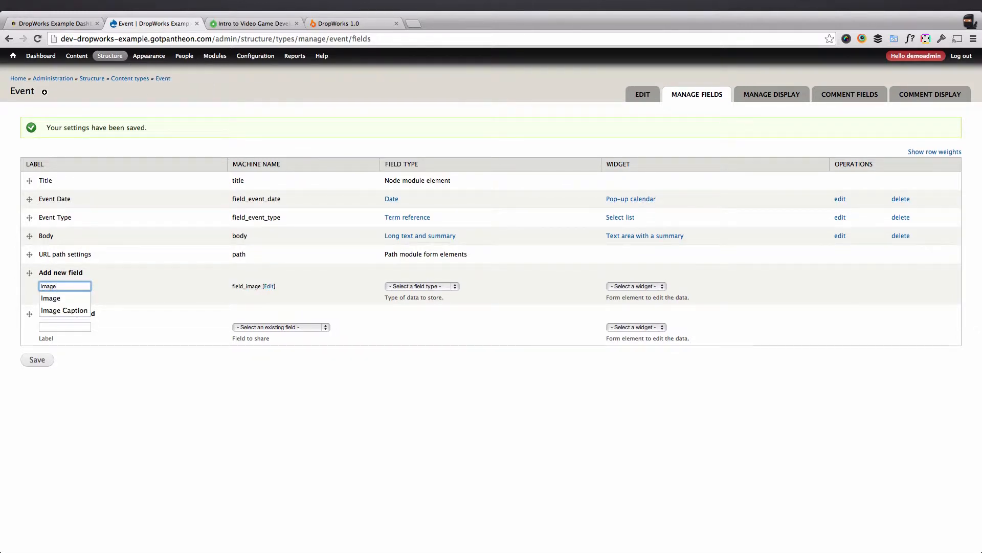
key("Tab")
key("Tab")
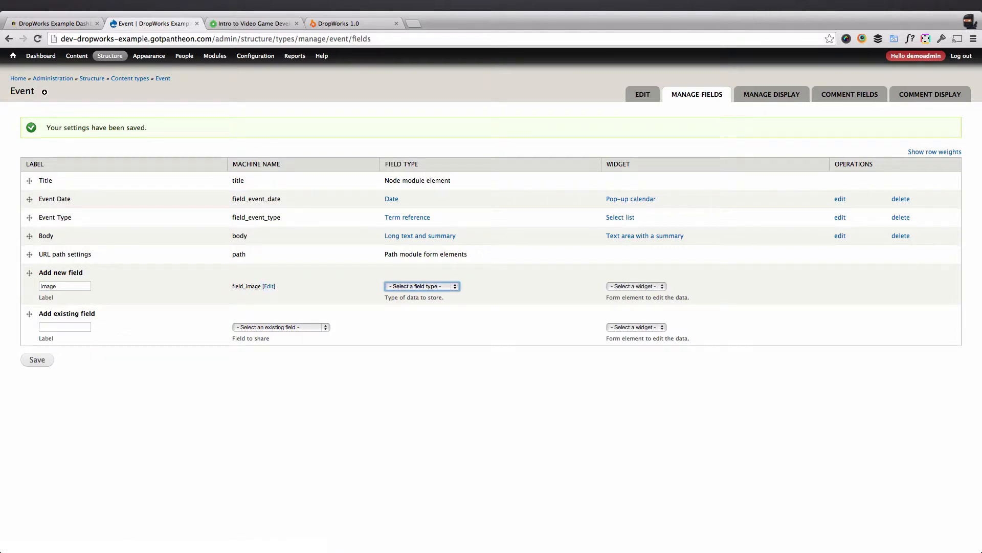
left_click(424, 286)
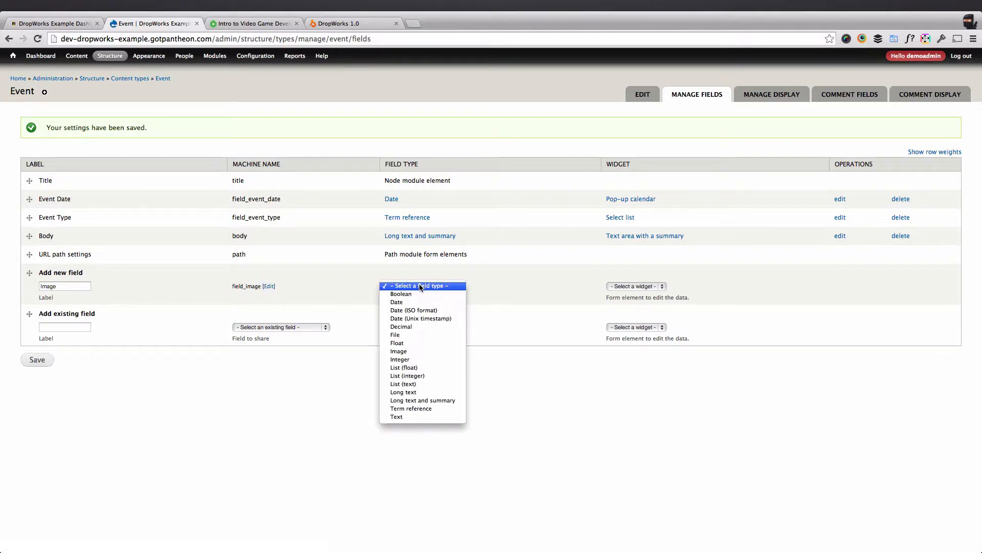
left_click(420, 352)
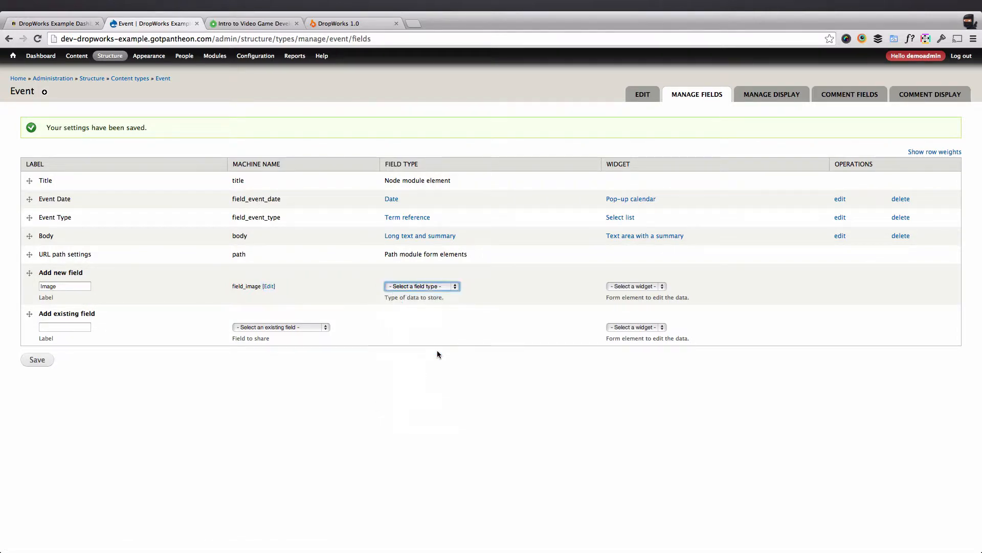
left_click(627, 287)
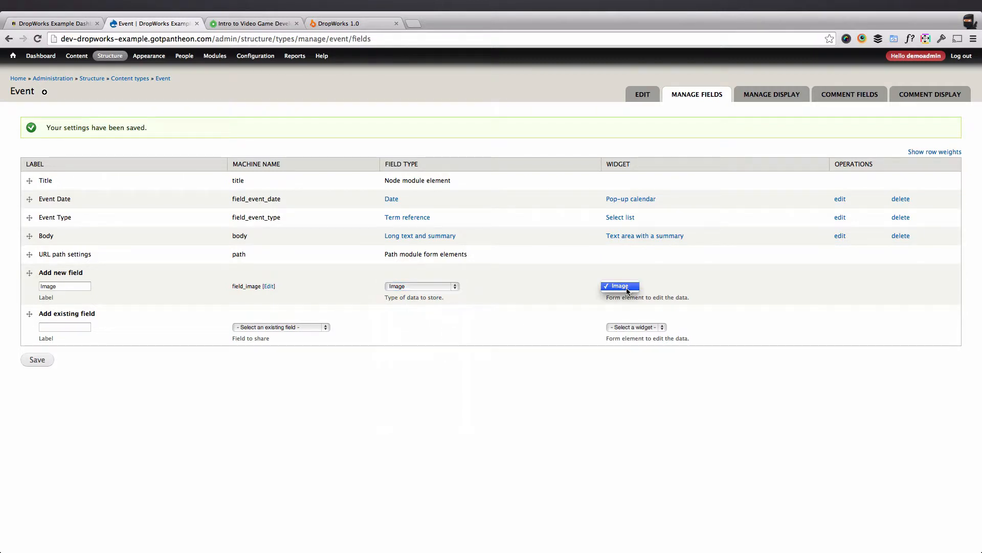
left_click(628, 290)
left_click(32, 361)
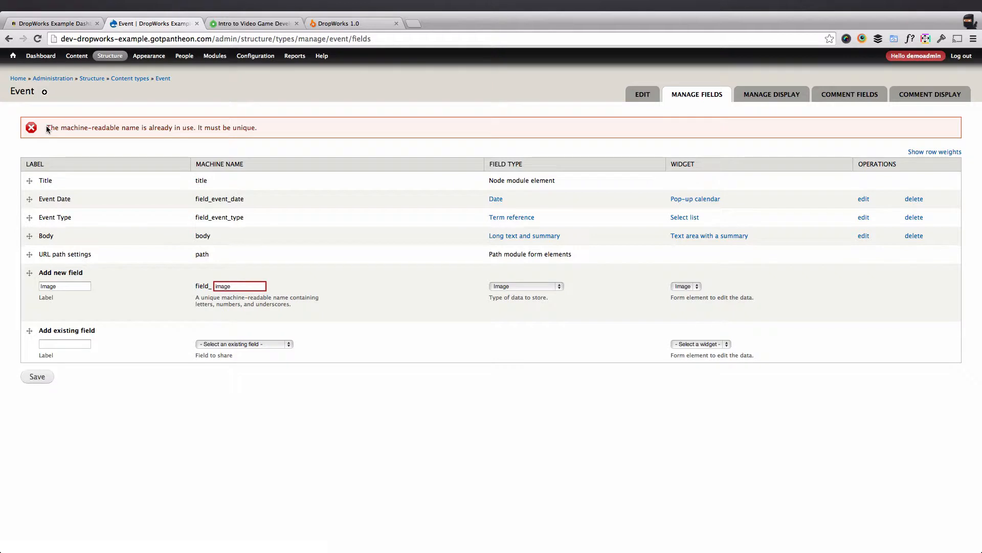
left_click_drag(47, 129, 269, 129)
left_click(269, 129)
Clear the label and machine name of the new Image field and reset its field type selection.
left_click_drag(86, 286, 16, 282)
key("BackSpace")
double_click(239, 286)
key("BackSpace")
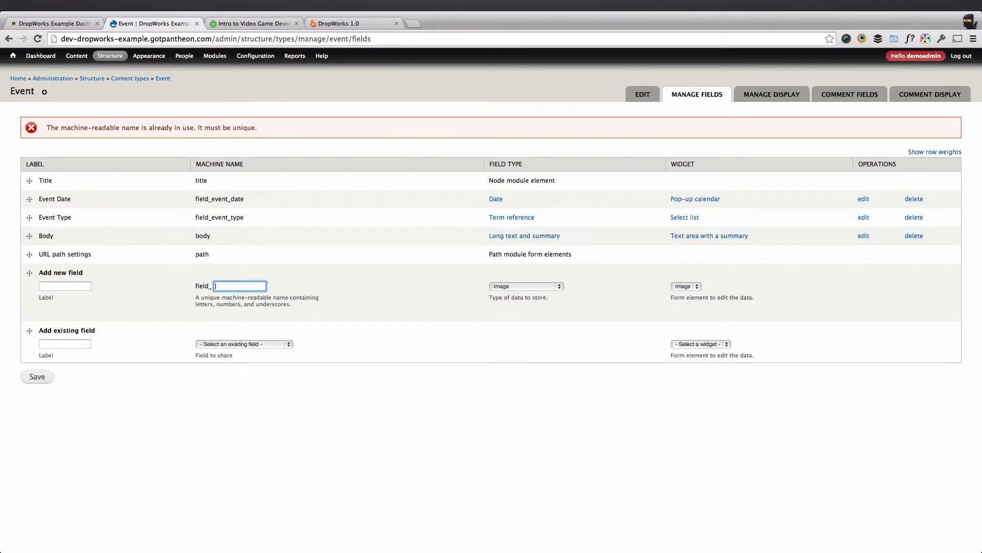
left_click(534, 284)
left_click(520, 220)
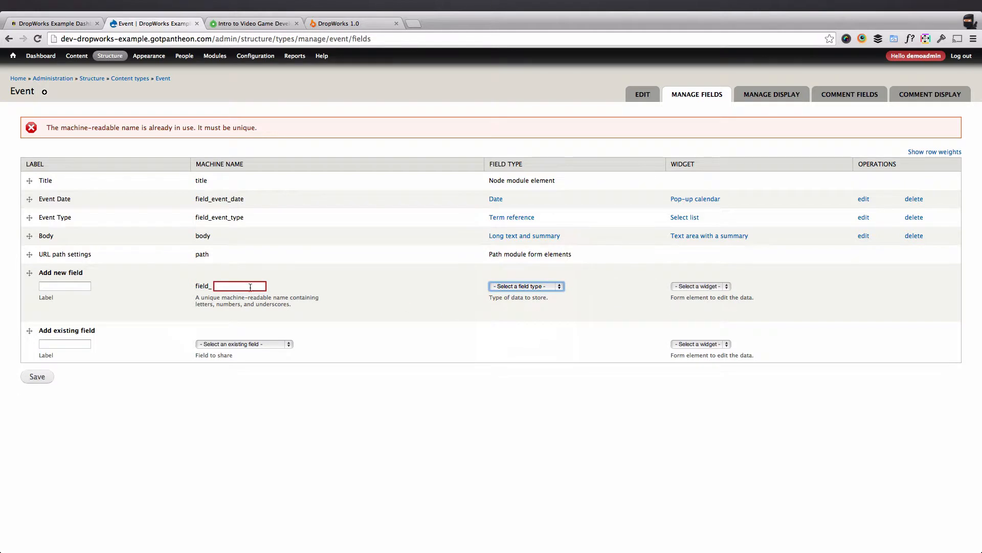
left_click(477, 306)
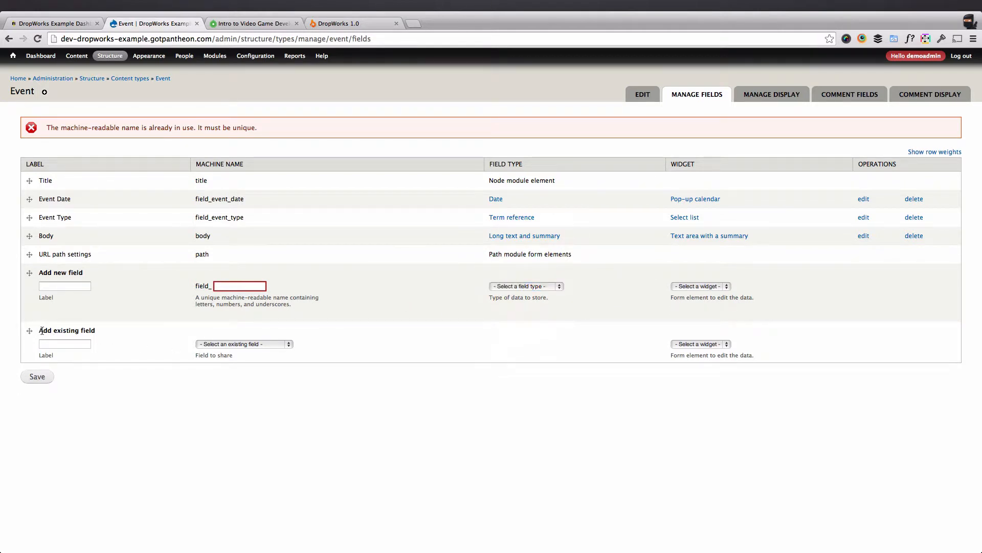
Add the existing field_image to the Event content type with the label Image and the Image widget, and save.
left_click_drag(39, 331, 96, 331)
left_click(83, 341)
type("Image")
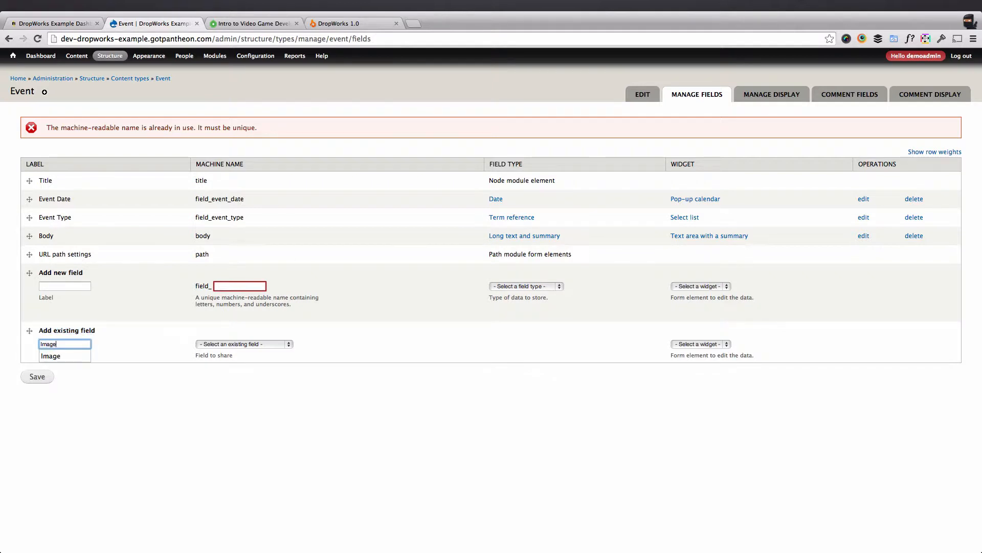
key("Tab")
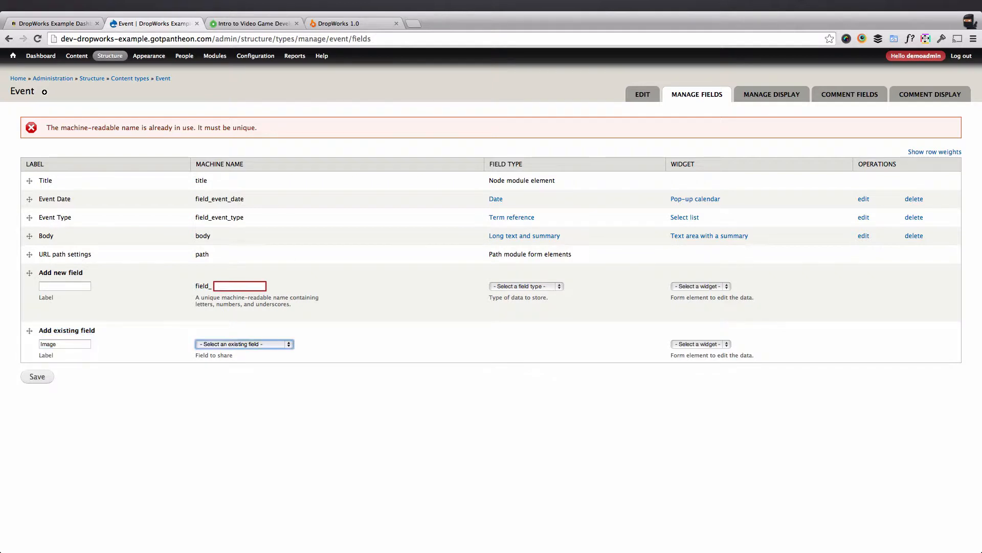
left_click(228, 344)
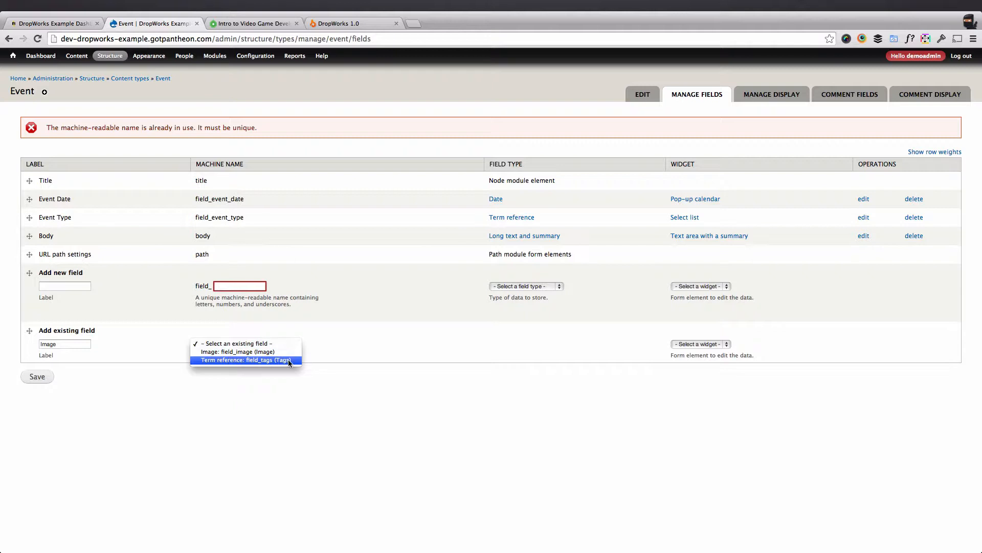
left_click(239, 356)
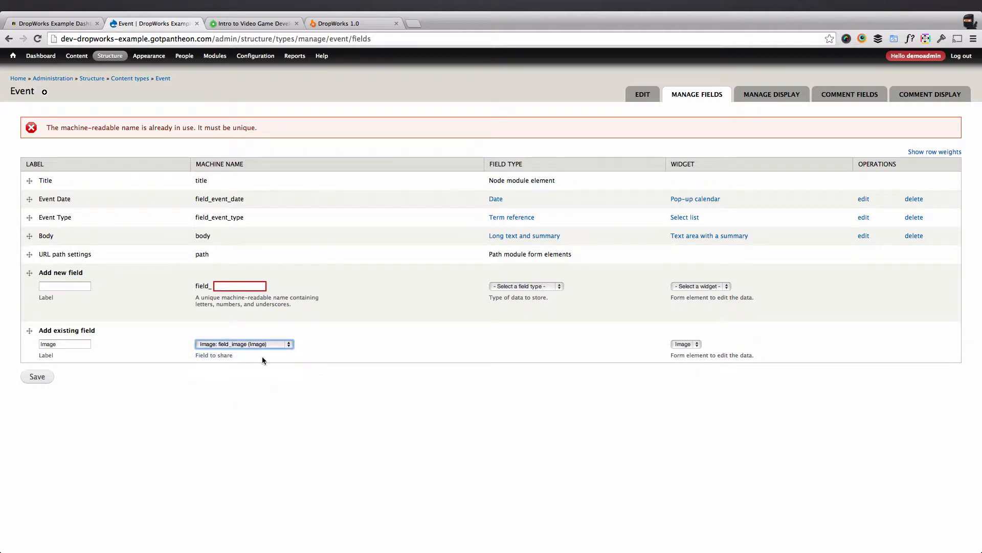
left_click(42, 381)
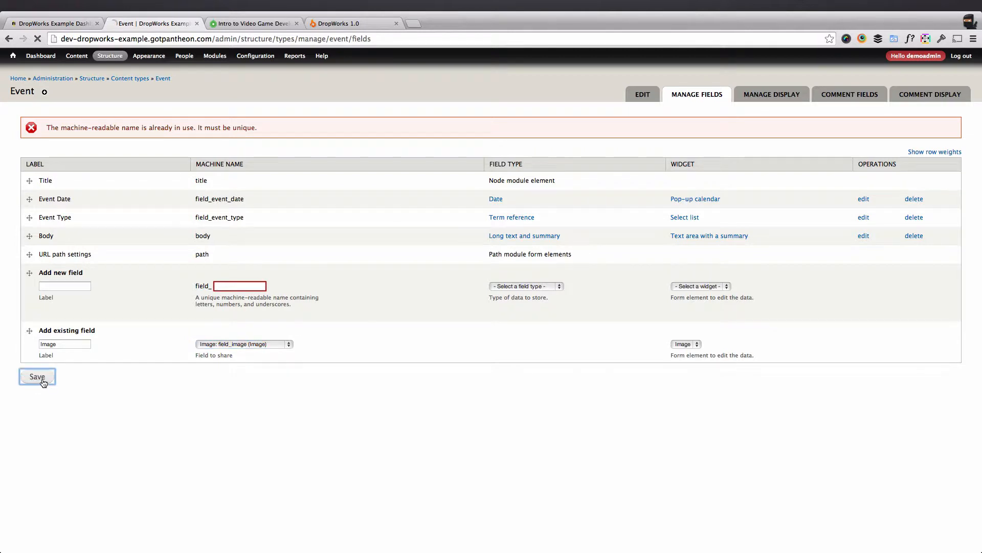
Make the Image field required, enable its Alt and Title fields, and keep Thumbnail (100x100) as the preview image style.
left_click(51, 188)
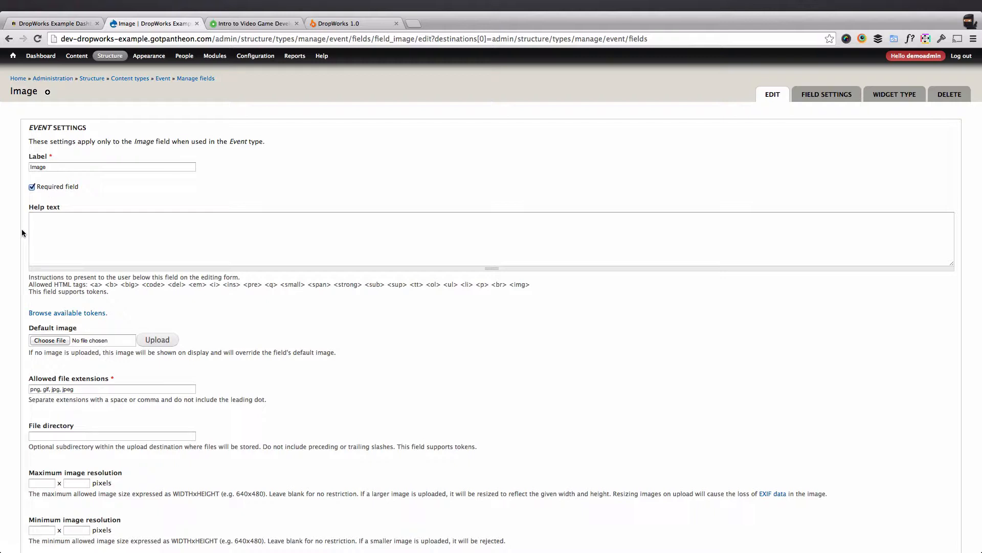
scroll(23, 231, "down", 5)
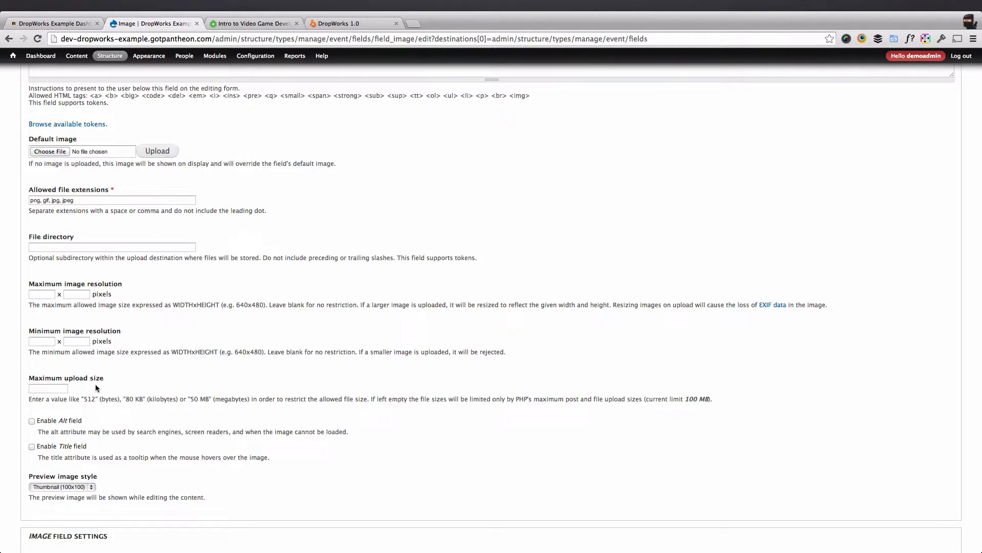
scroll(67, 420, "down", 1)
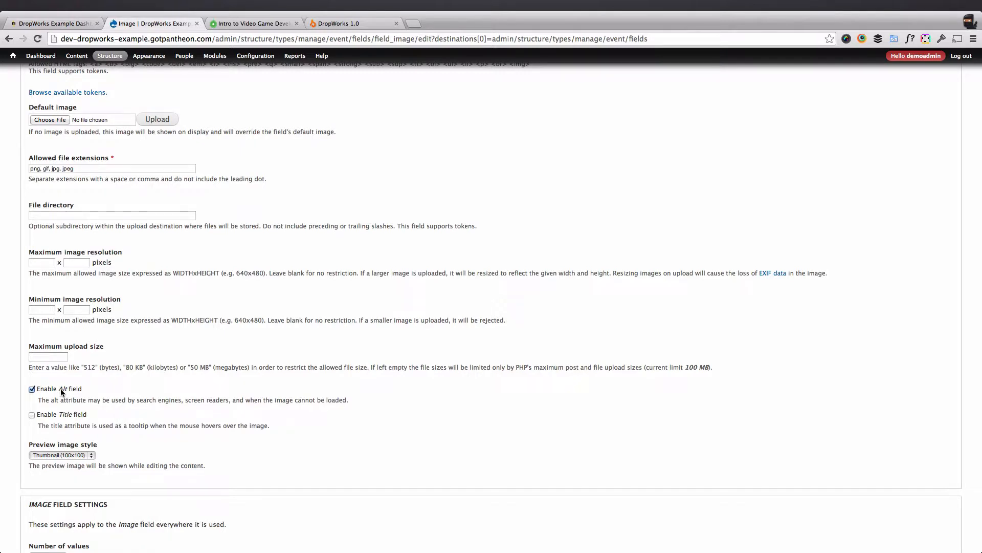
left_click(45, 415)
scroll(49, 419, "down", 3)
left_click(51, 386)
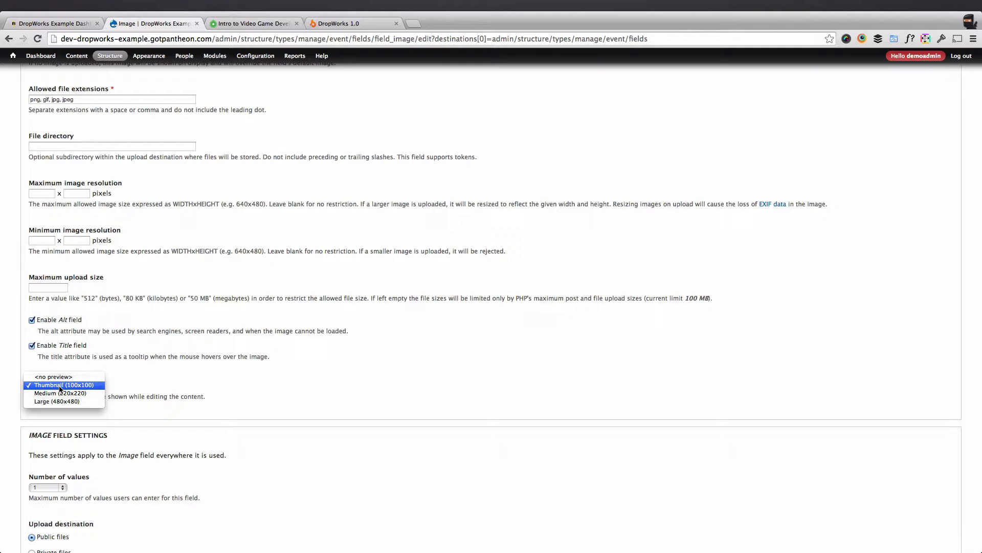
left_click(60, 386)
Set the Image field's number of values to Unlimited and save the field settings.
scroll(63, 401, "down", 2)
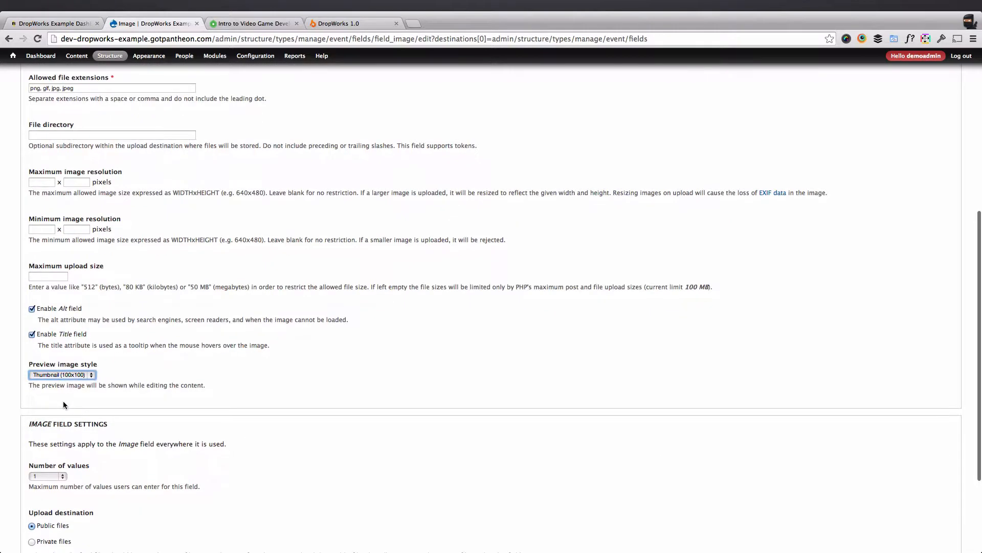
scroll(63, 402, "down", 5)
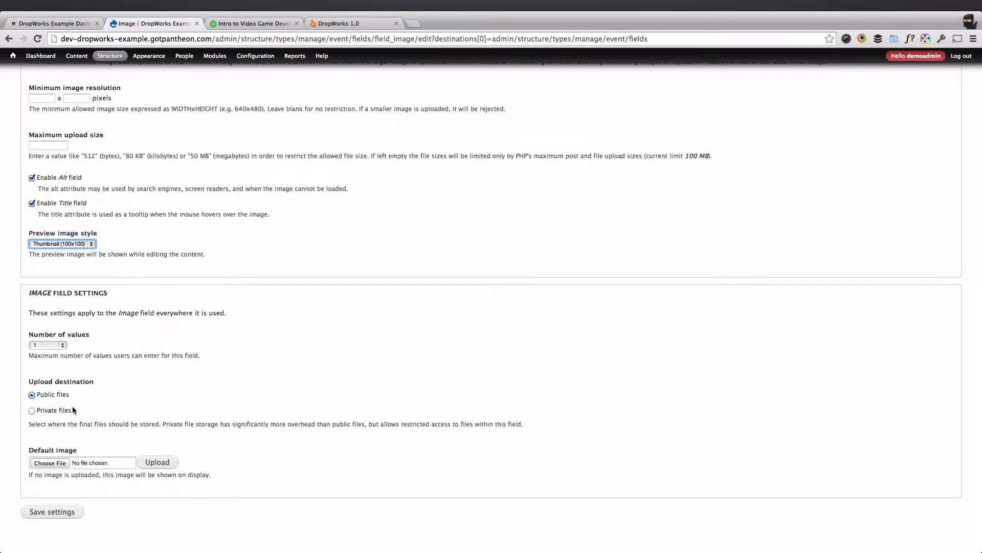
left_click(61, 346)
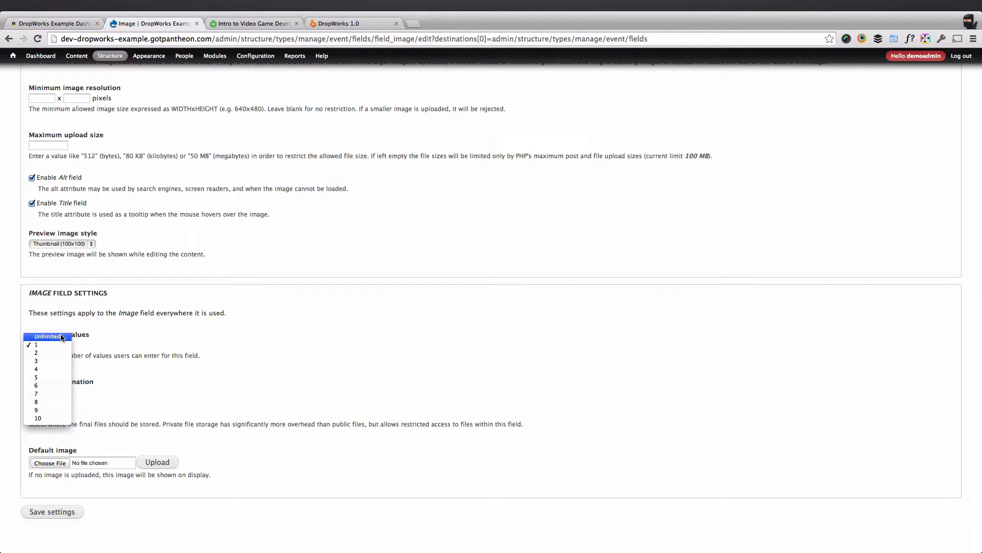
left_click(61, 337)
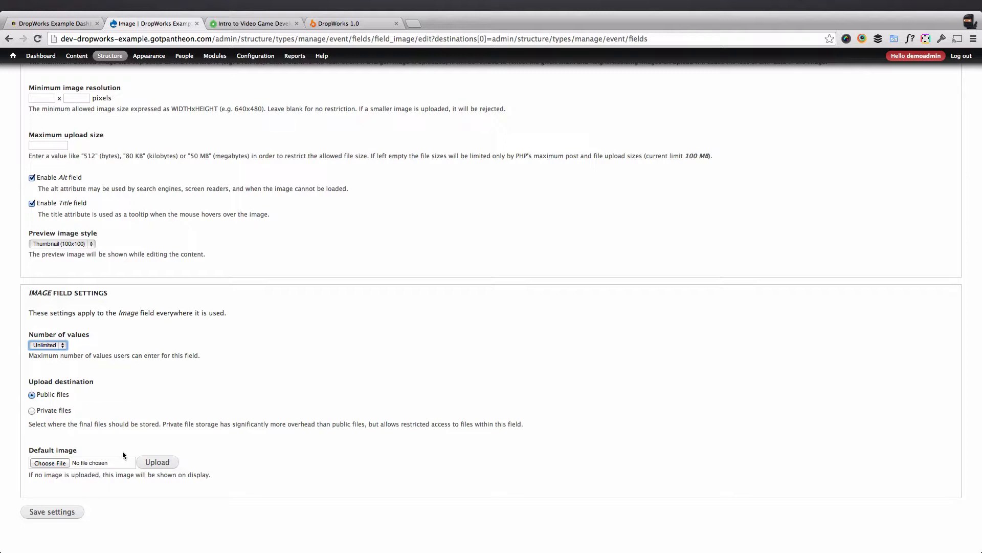
left_click(54, 512)
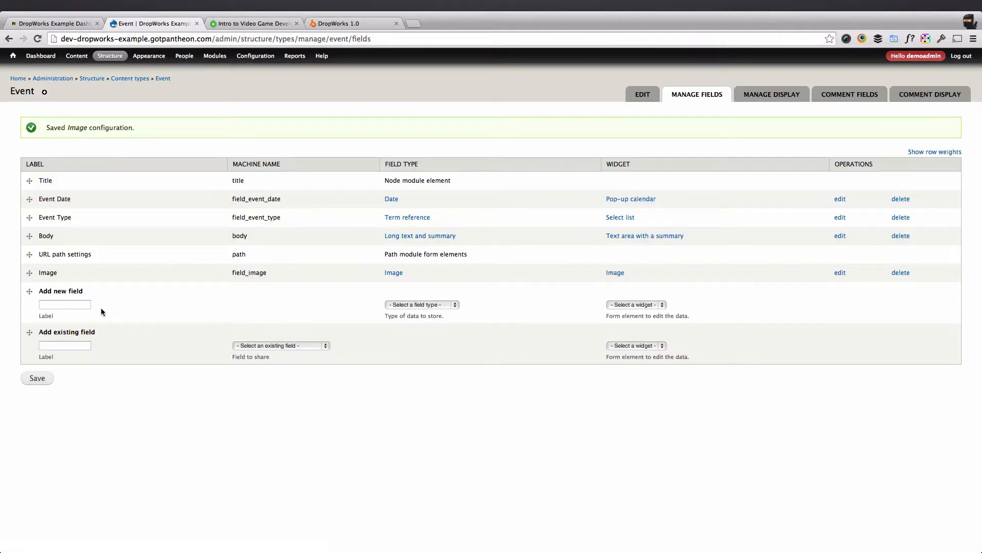
Move the Image field between Body and URL path settings and save the field order.
left_click_drag(29, 272, 31, 257)
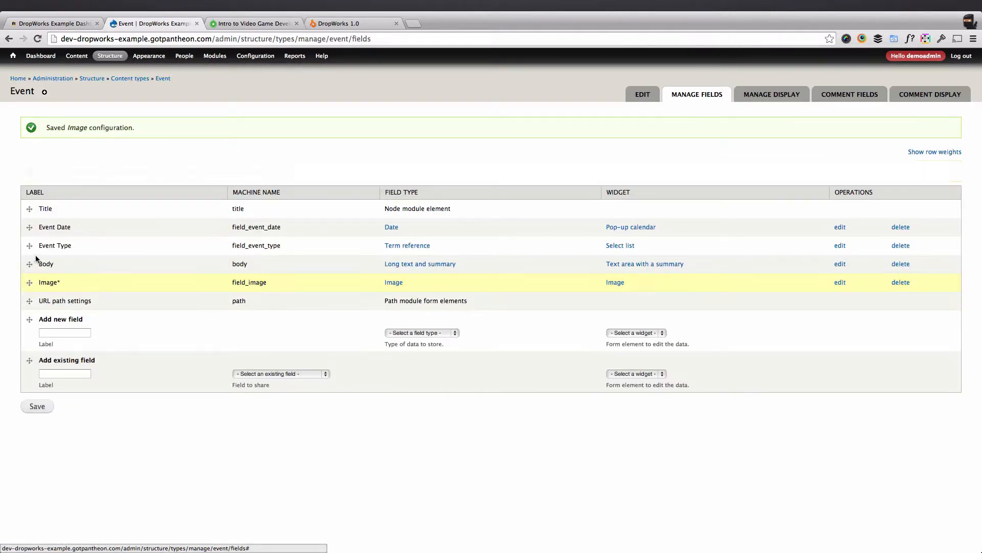
left_click(45, 405)
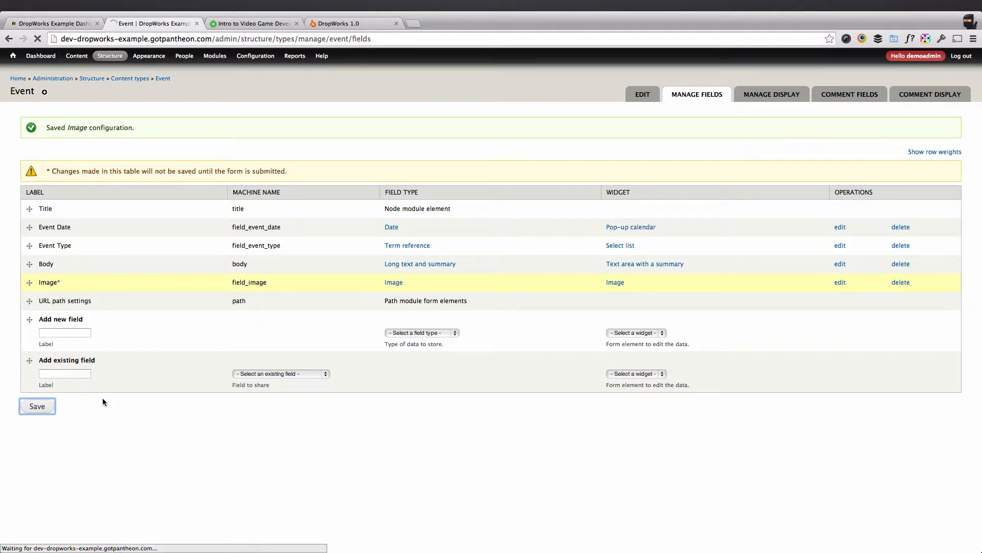
Add the existing field_tags as Tags with the Autocomplete term widget (tagging) and save its settings with the defaults.
left_click(68, 346)
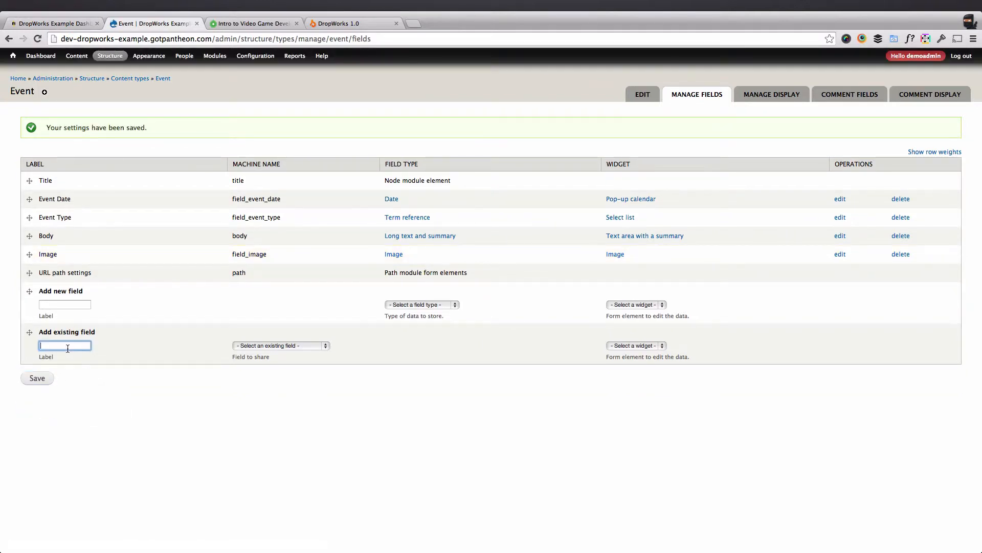
type("Tags")
key("Tab")
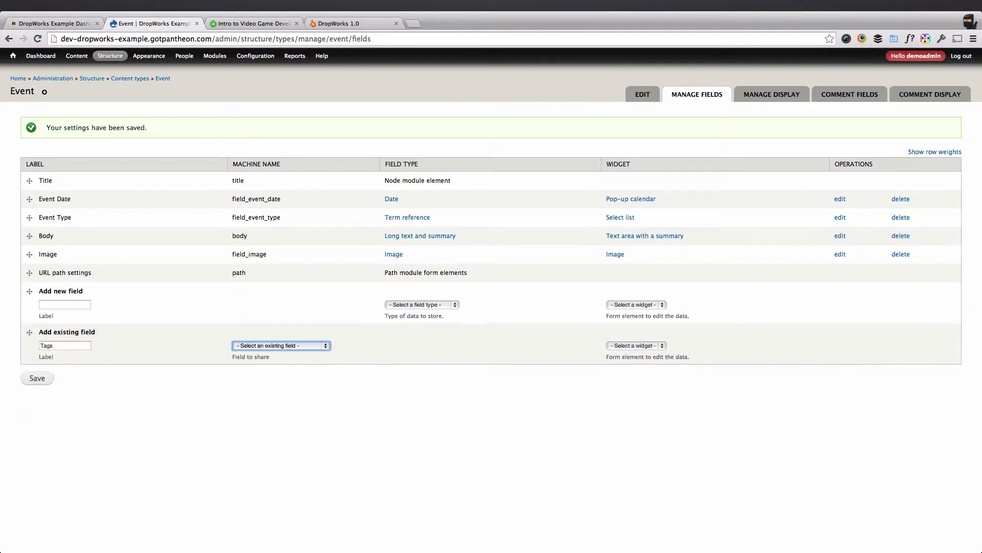
key("Down")
key("Tab")
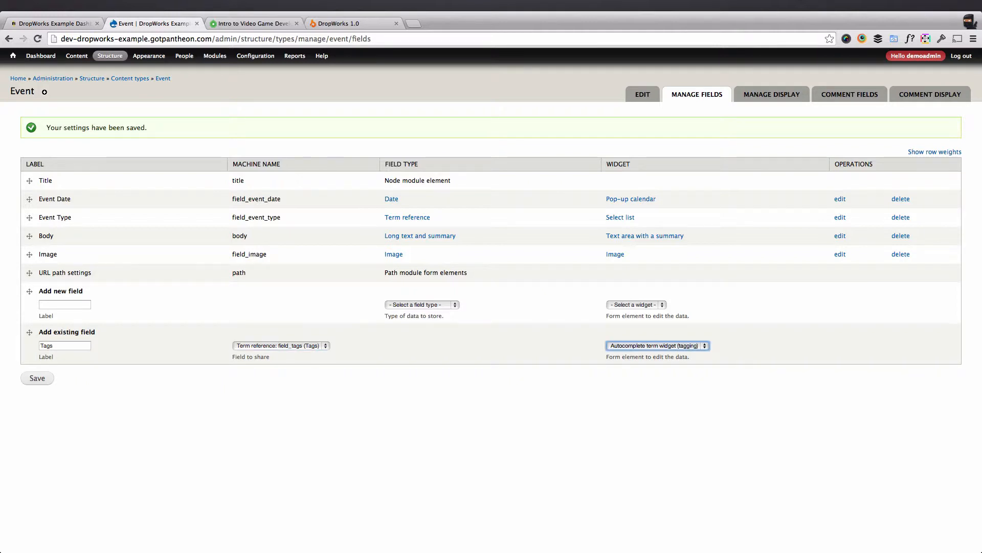
left_click(47, 379)
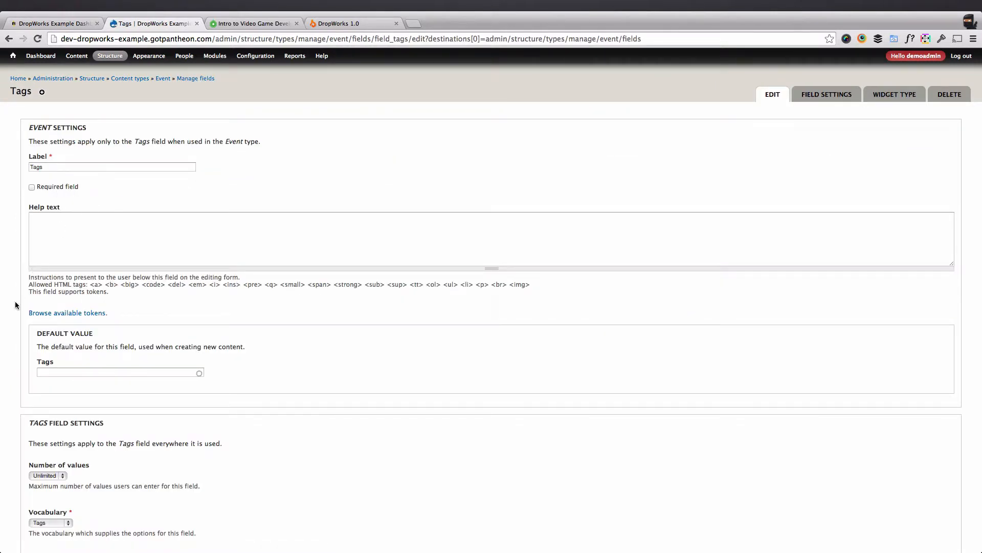
scroll(15, 305, "down", 3)
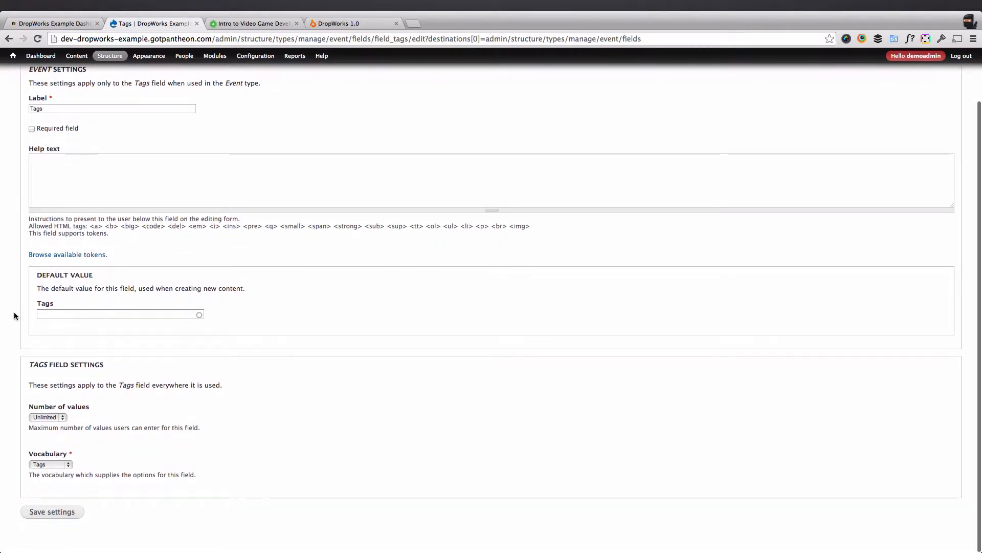
left_click(62, 515)
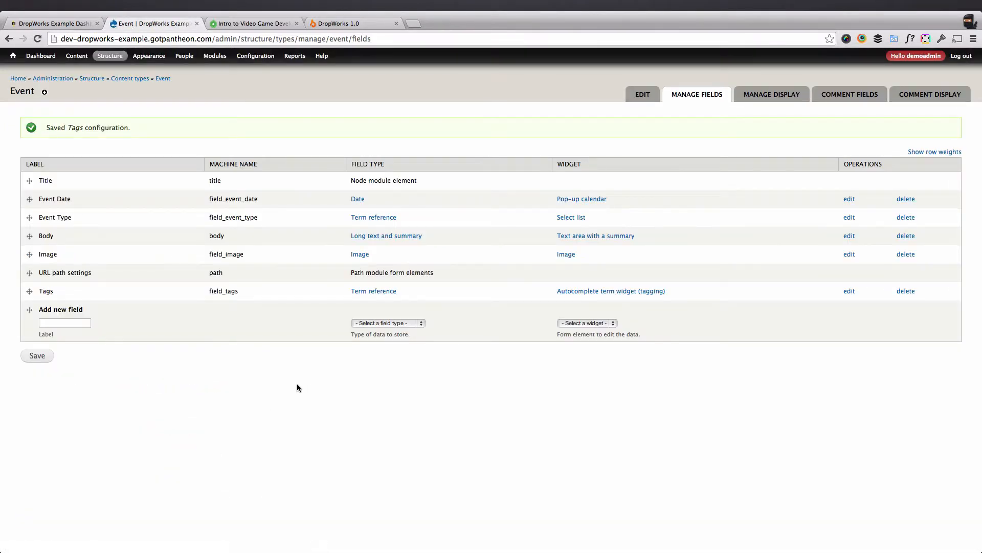
Move the Tags field between Image and URL path settings and save the field order.
left_click_drag(31, 290, 32, 271)
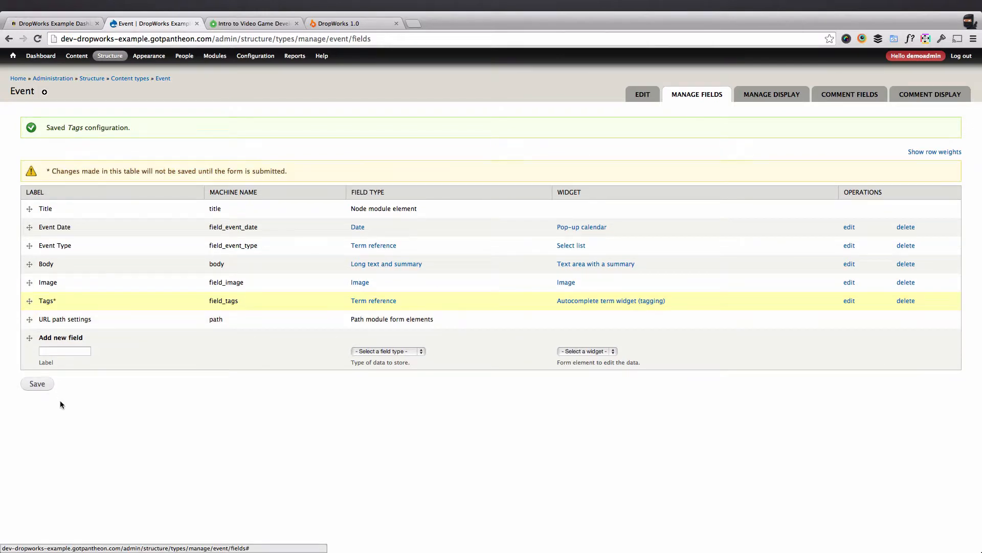
left_click(41, 390)
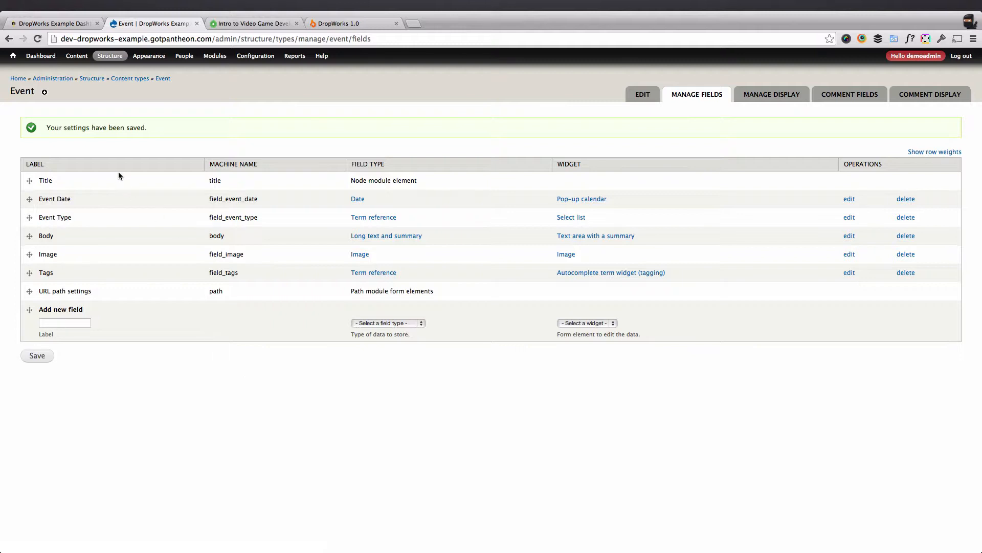
Start a new Event and copy in the title "Intro to Video Game Development: Making a Game From Start to Finish" from the example site.
mouse_move(78, 59)
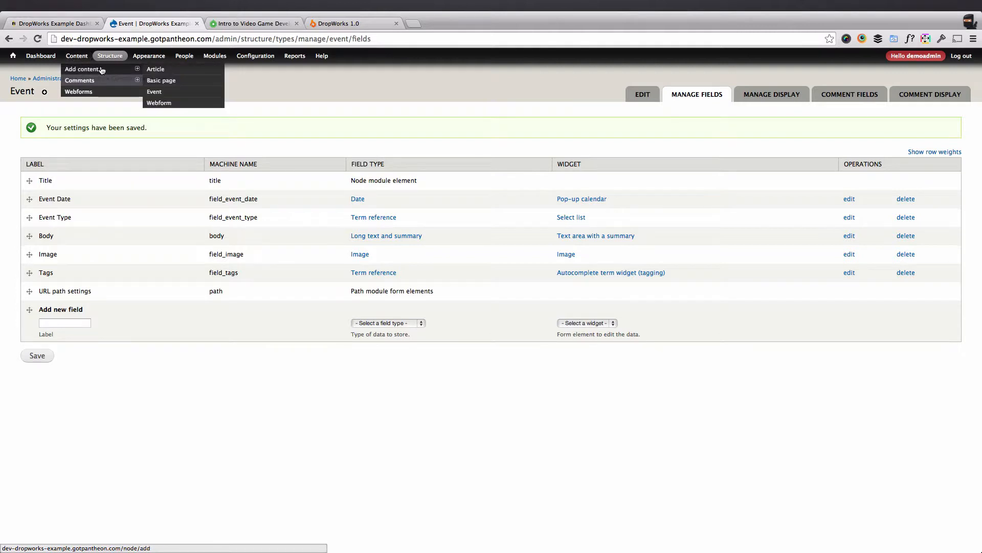
left_click(158, 95)
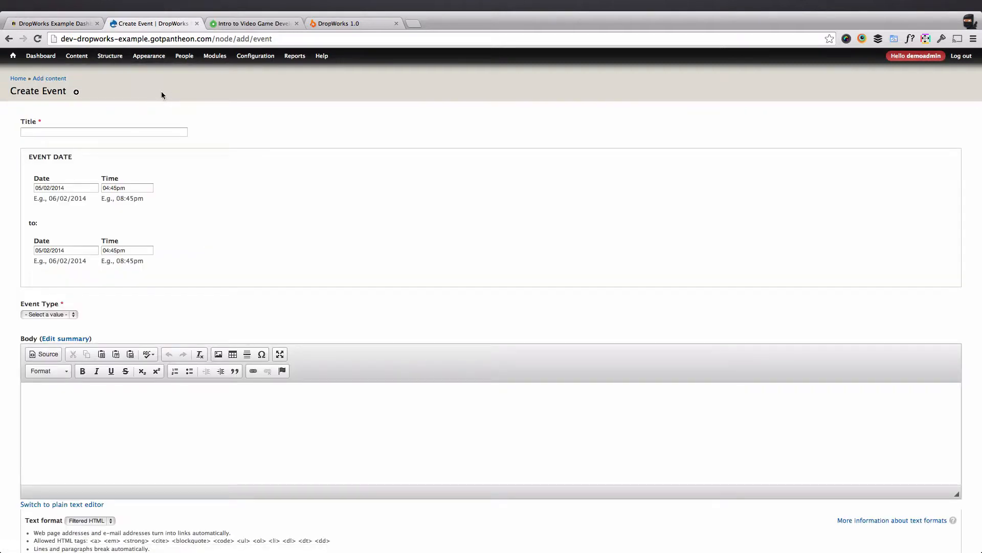
left_click(235, 24)
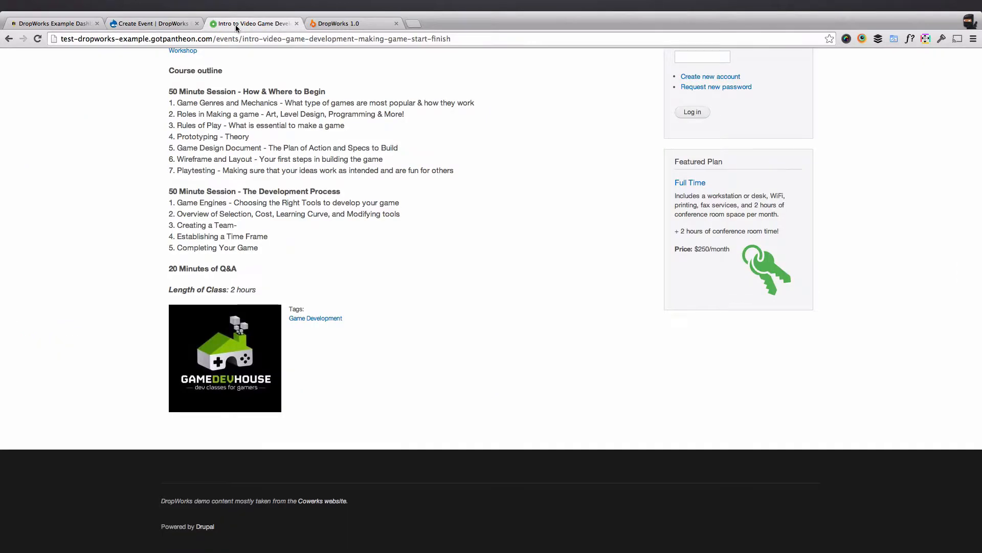
scroll(235, 164, "up", 5)
triple_click(200, 185)
key("ctrl+c")
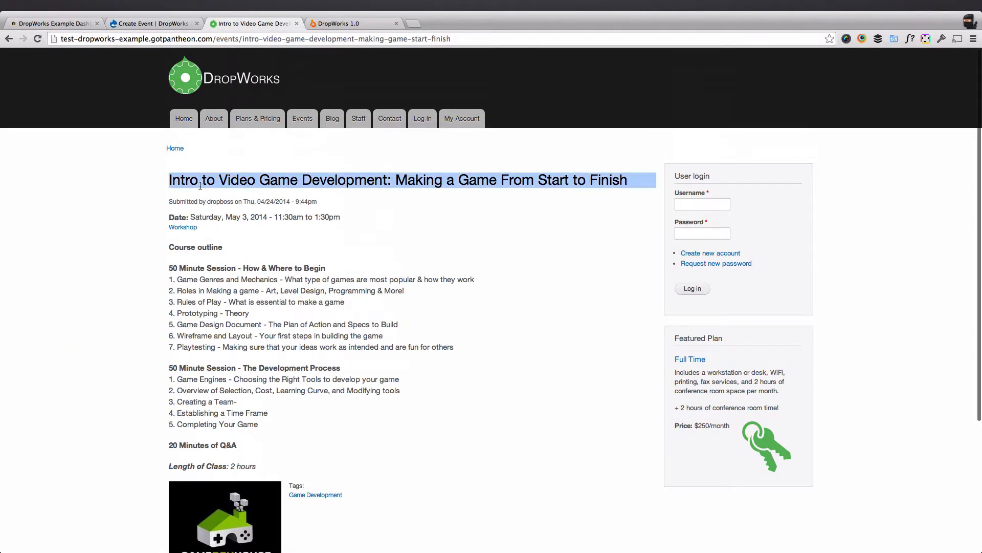
left_click(137, 24)
left_click(108, 131)
key("ctrl+v")
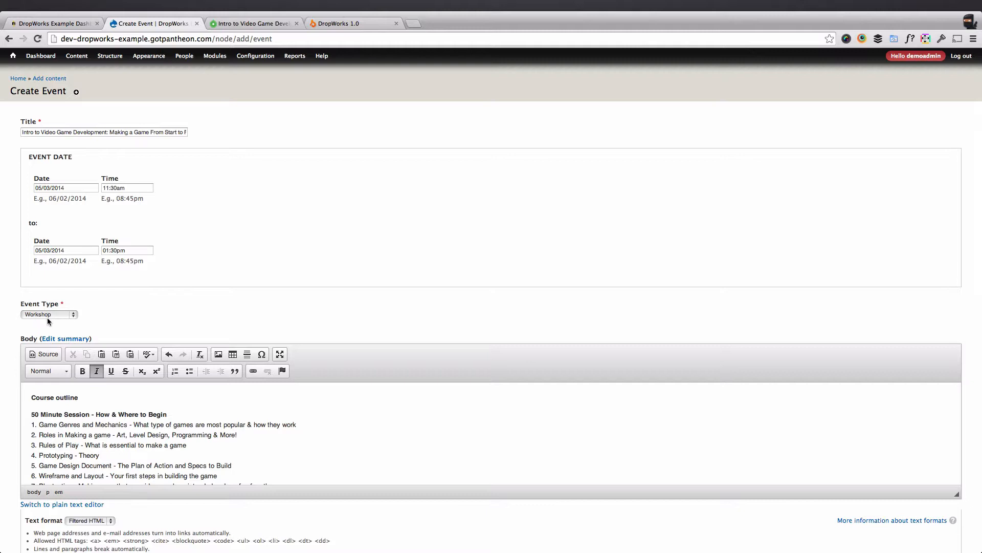
Review the new event's body, image, tags and menu settings, and open its URL path settings.
scroll(50, 416, "down", 10)
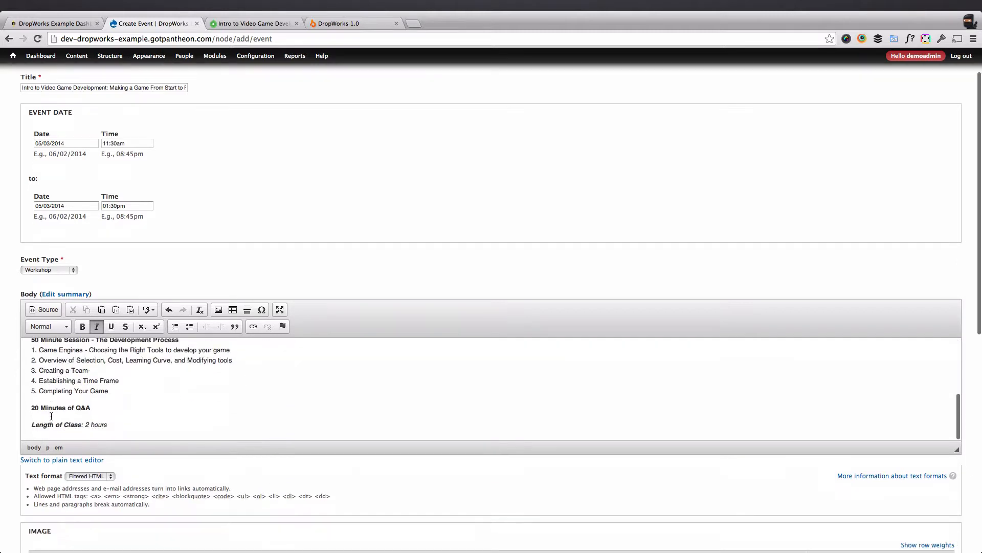
scroll(51, 416, "down", 5)
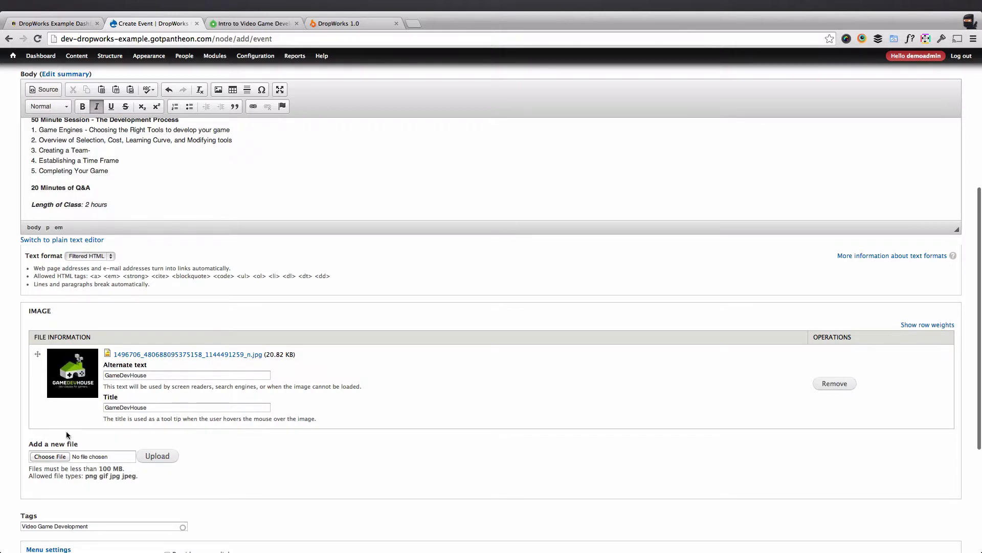
scroll(71, 429, "down", 4)
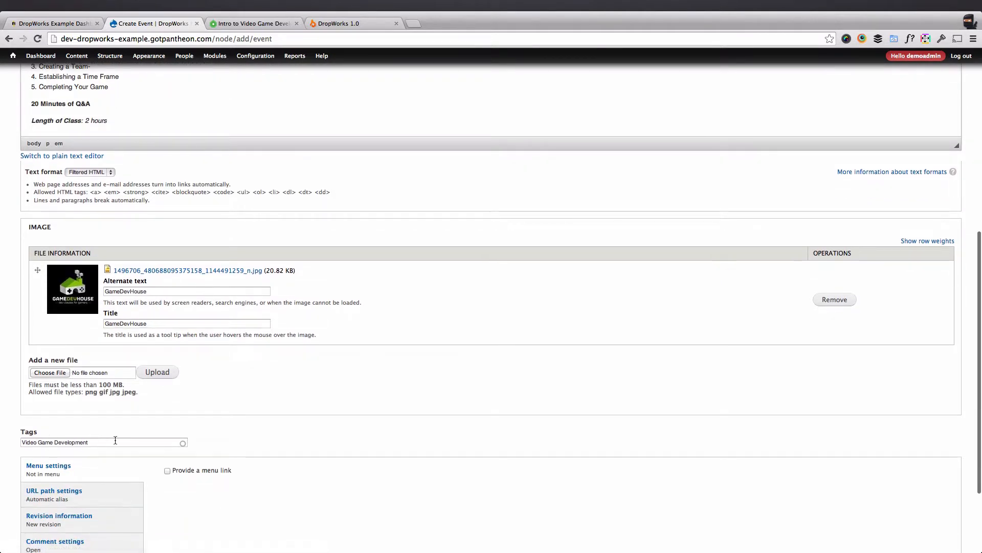
scroll(117, 439, "down", 3)
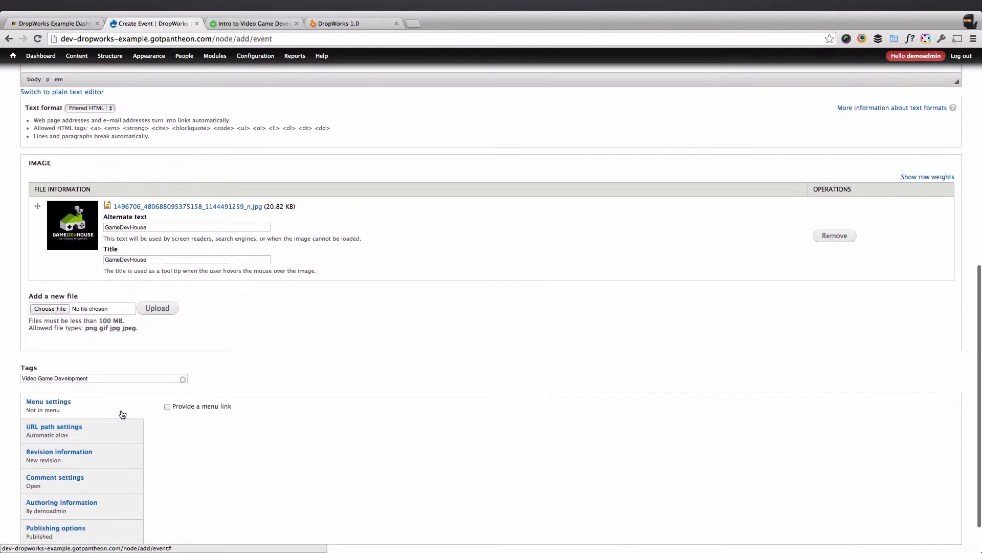
scroll(120, 425, "down", 2)
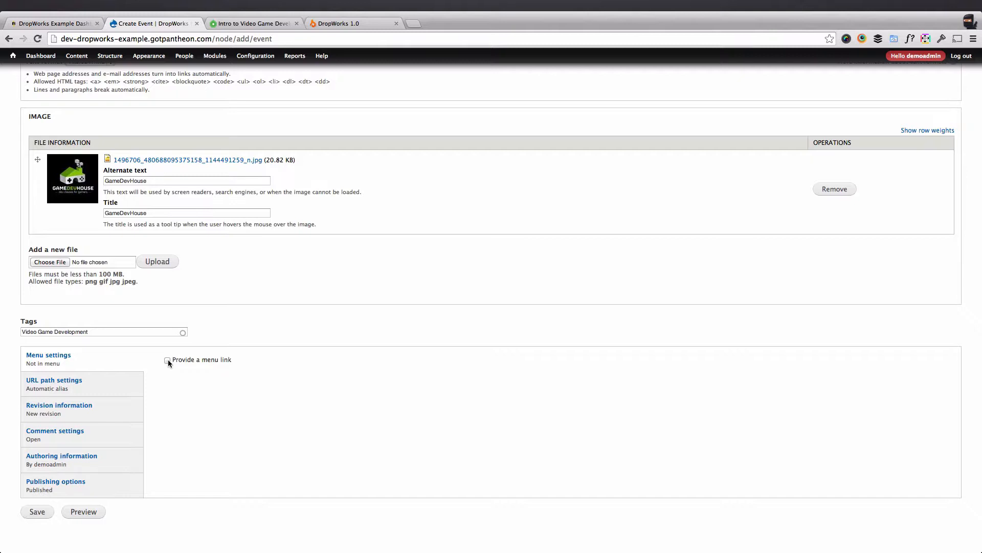
left_click(116, 381)
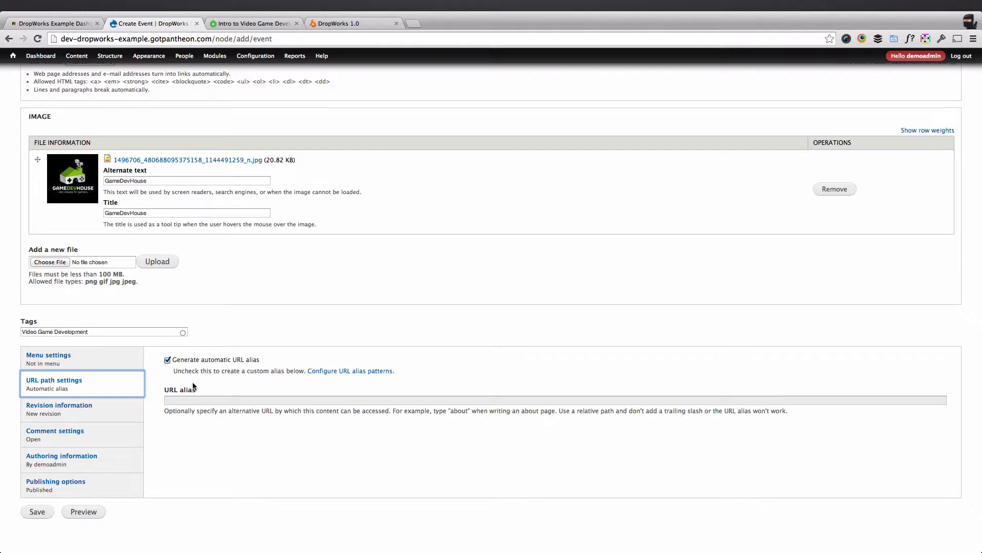
Review the event's revision, comment, authoring and publishing settings, keeping Create new revision enabled, and save the event.
left_click(130, 412)
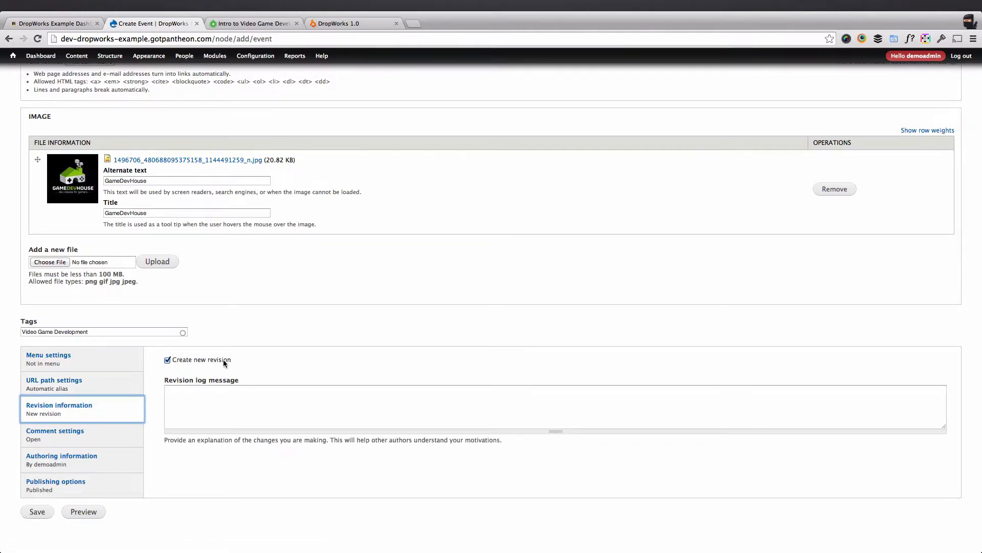
left_click(195, 361)
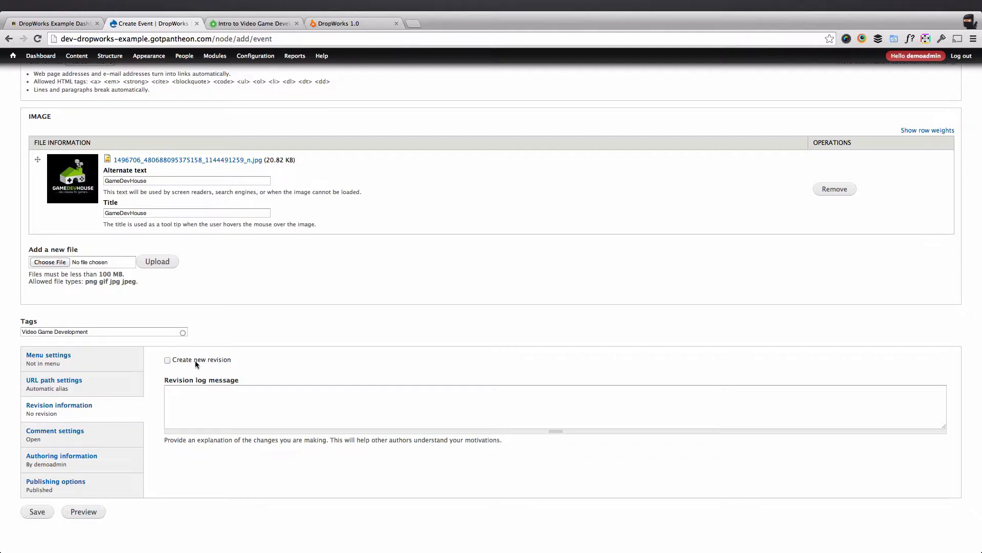
left_click(195, 360)
left_click(134, 430)
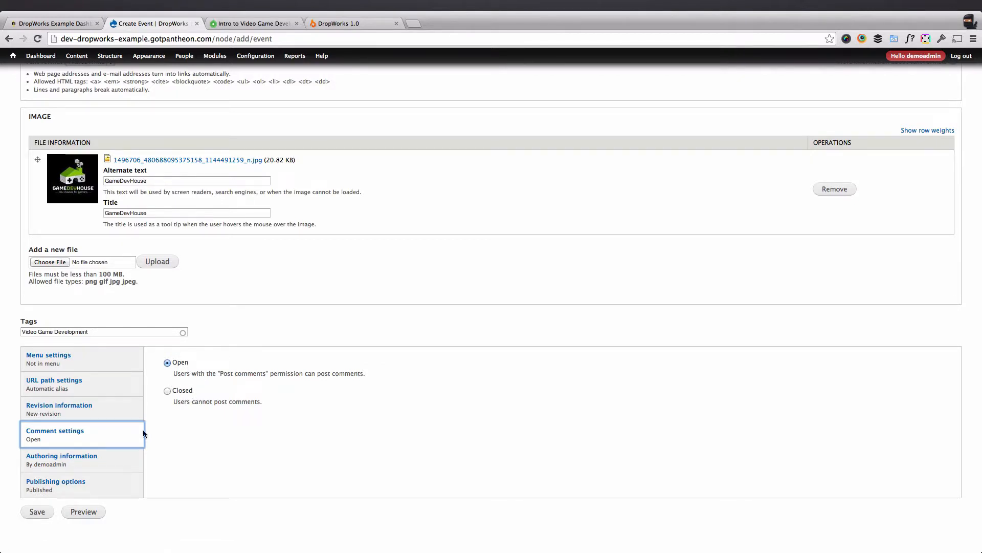
left_click(124, 456)
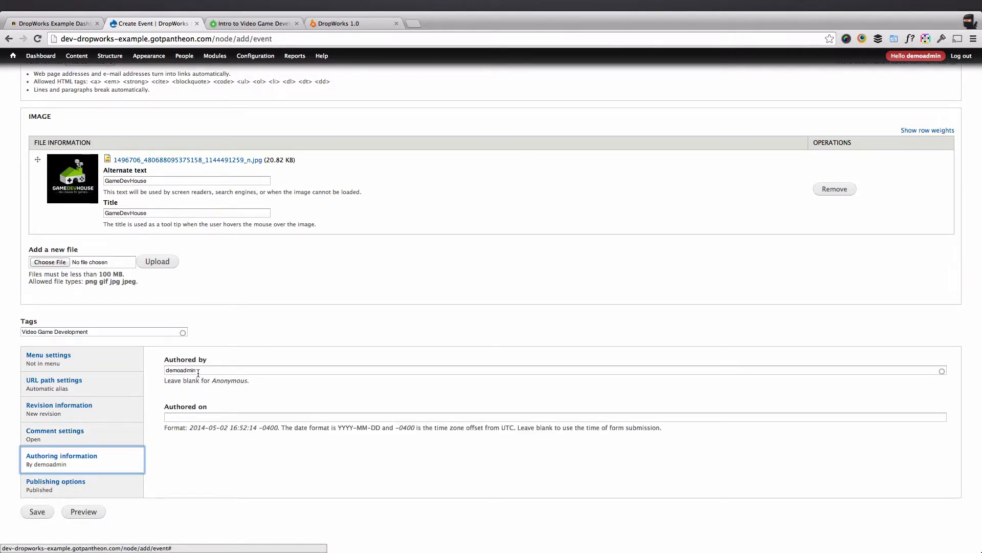
left_click(112, 487)
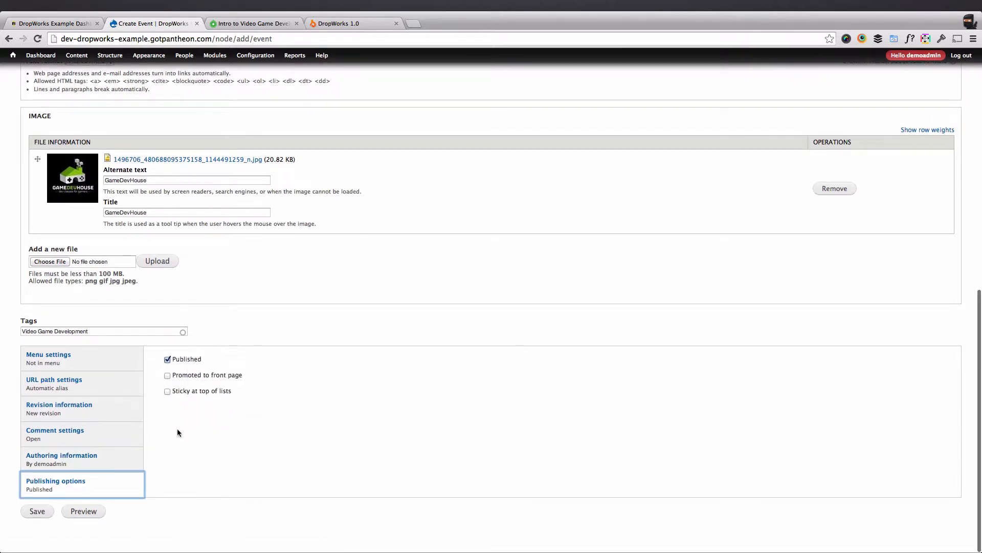
left_click(38, 511)
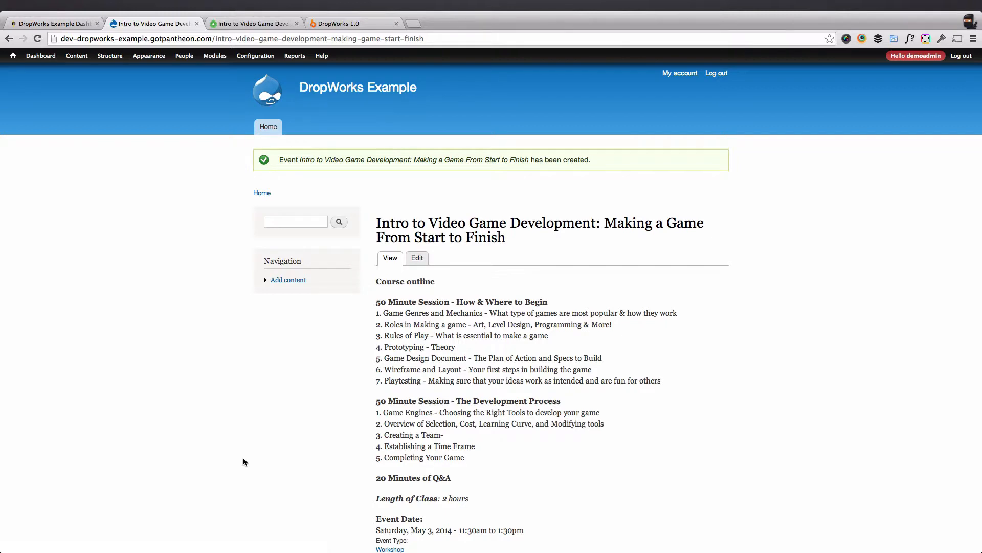
Look over the saved event page down to its image and tags, and return to the site's home page.
scroll(364, 309, "down", 10)
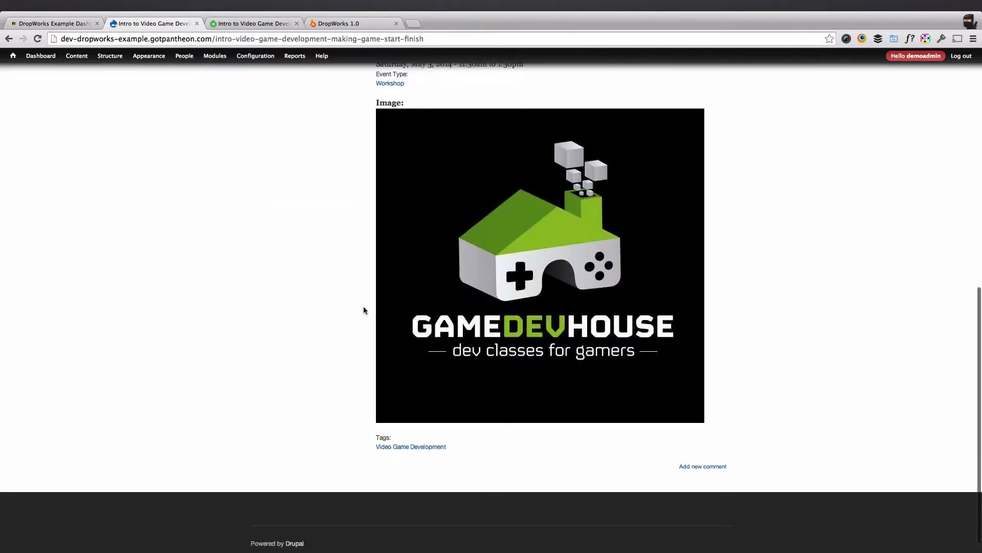
scroll(363, 309, "up", 10)
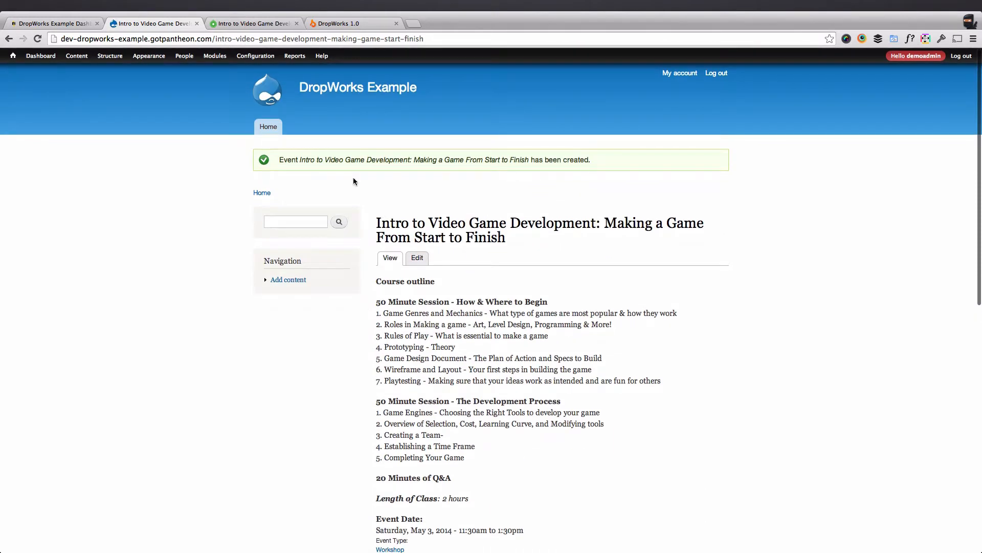
left_click(274, 127)
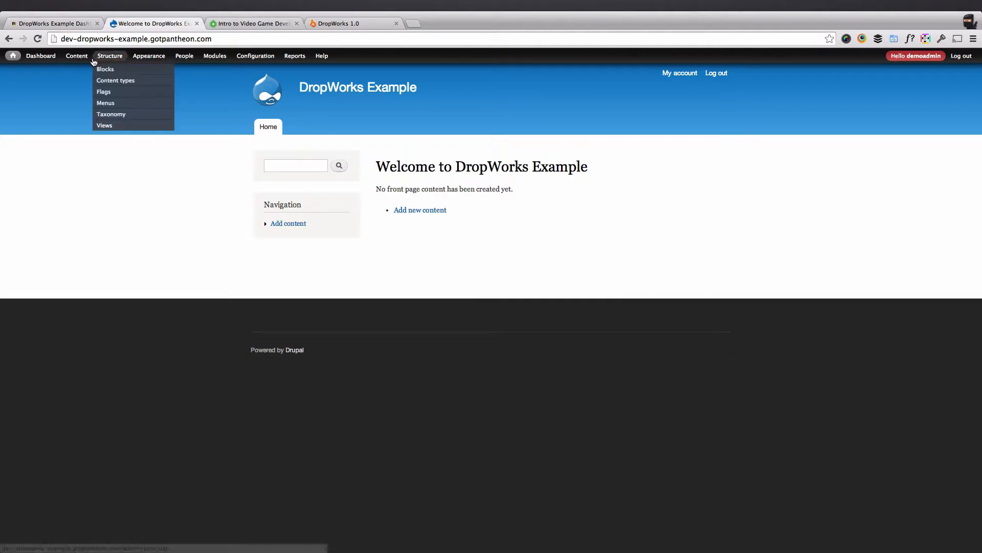
Start a new content type and name it Plan.
mouse_move(106, 61)
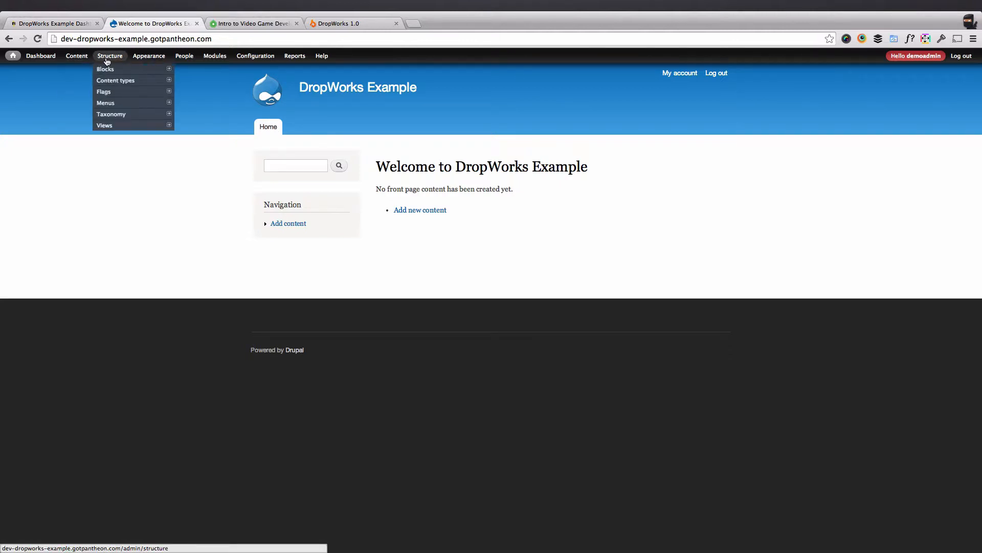
mouse_move(116, 84)
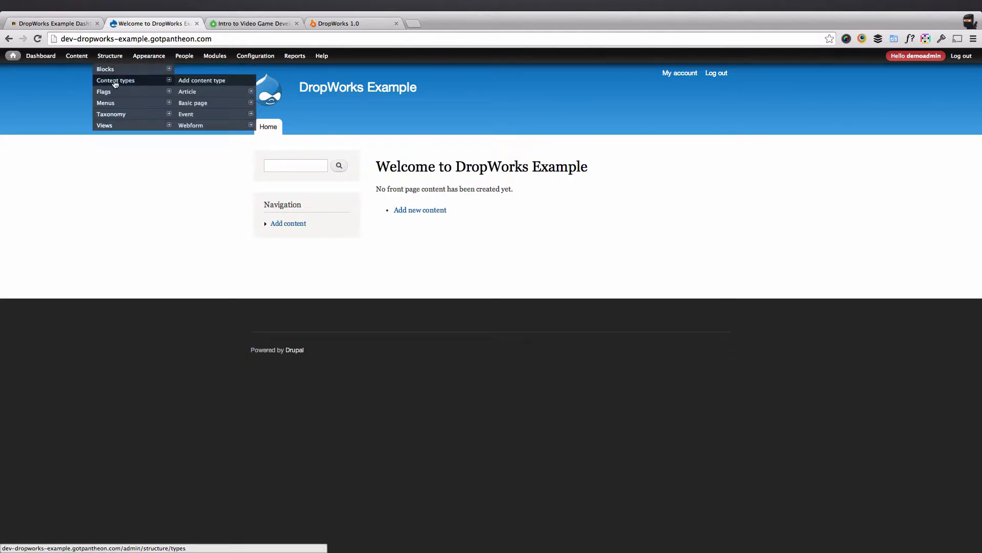
left_click(180, 84)
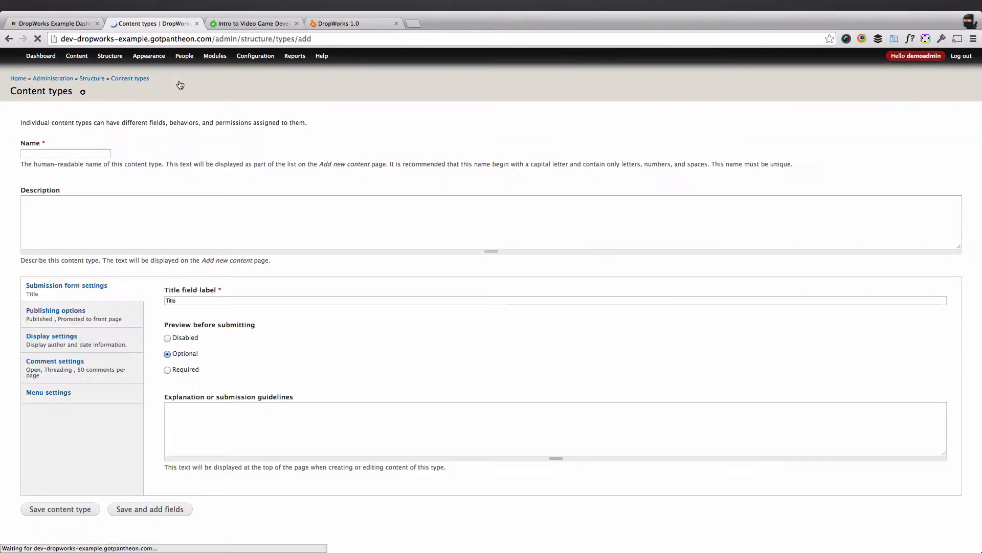
left_click(75, 154)
type("Pl")
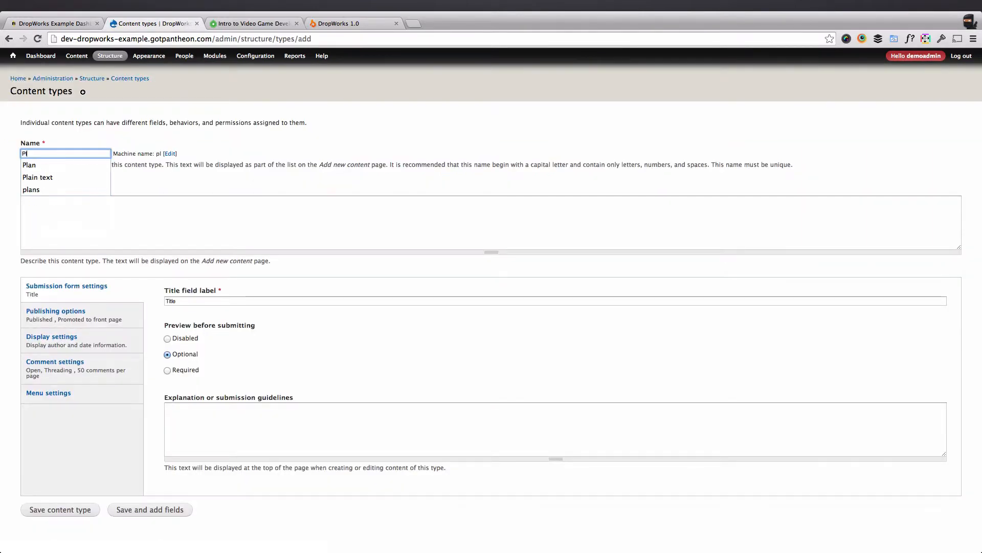
key("Down")
key("Tab")
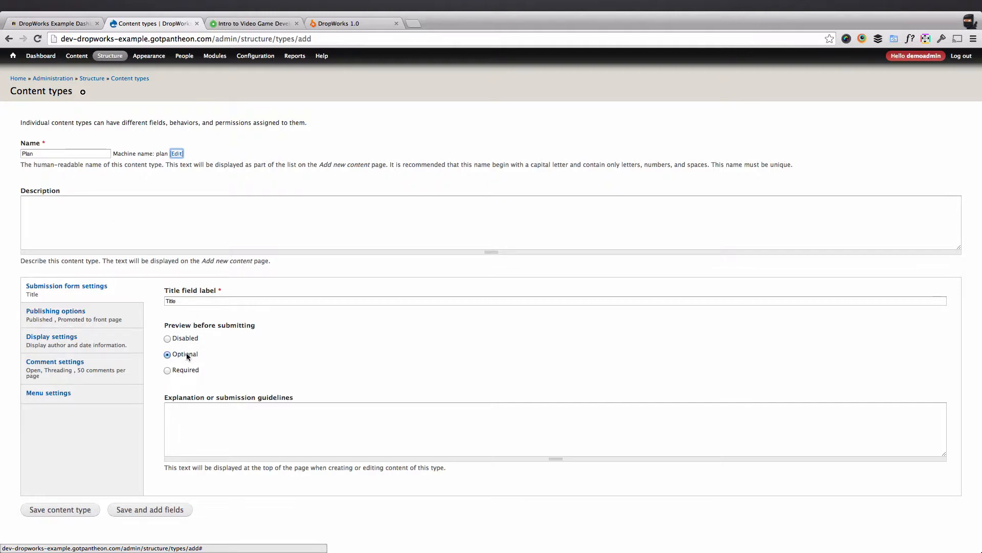
Turn off front page promotion and author and date display for the Plan type, and enable Create new revision.
left_click(98, 305)
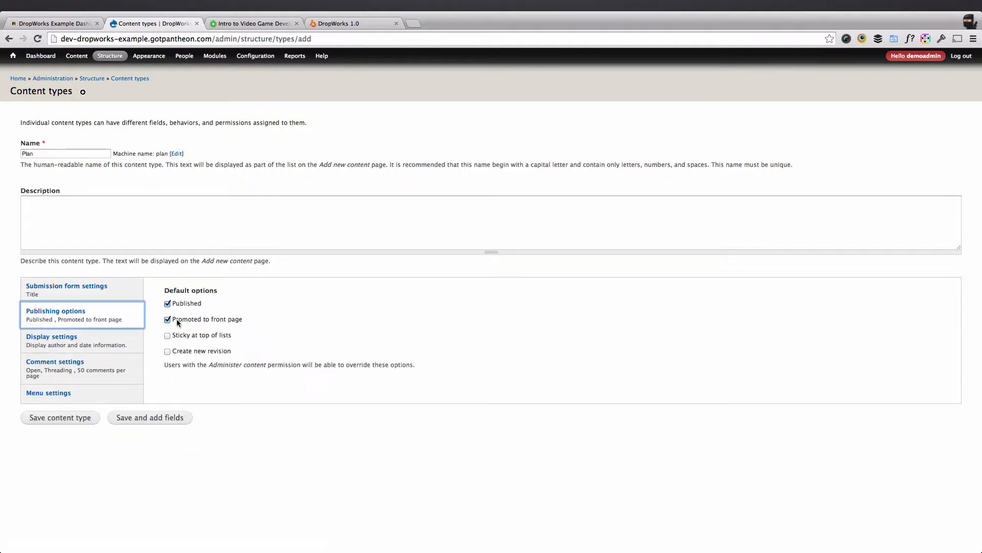
left_click(176, 320)
left_click(183, 352)
left_click(103, 353)
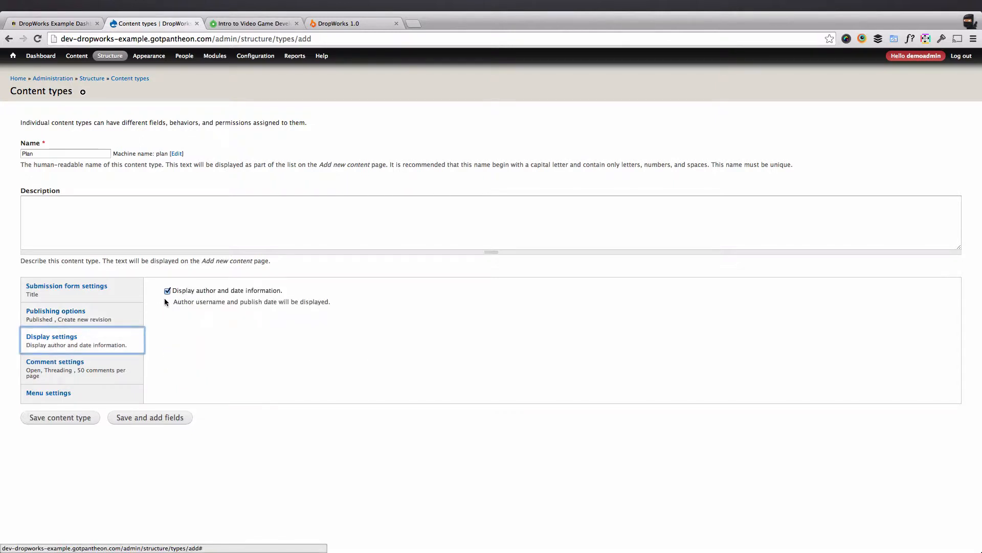
left_click(167, 291)
Set the default comment setting to Closed, check the menu settings, and save the Plan content type.
left_click(112, 365)
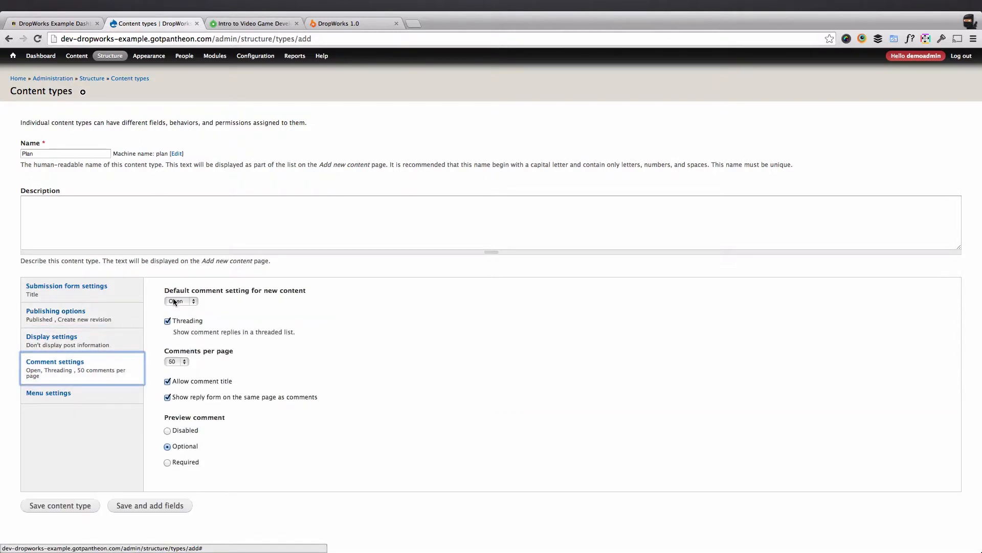
left_click(174, 301)
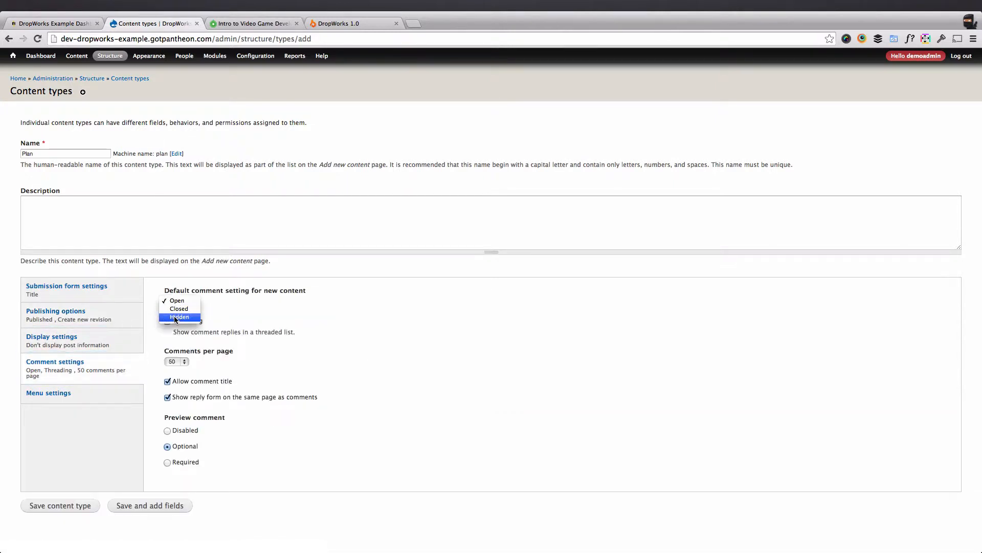
left_click(177, 309)
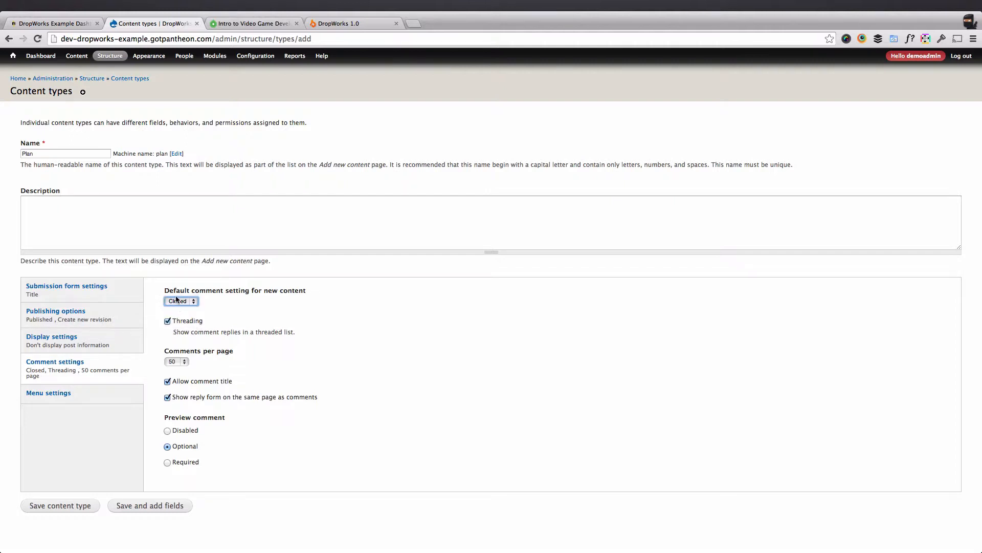
left_click(109, 403)
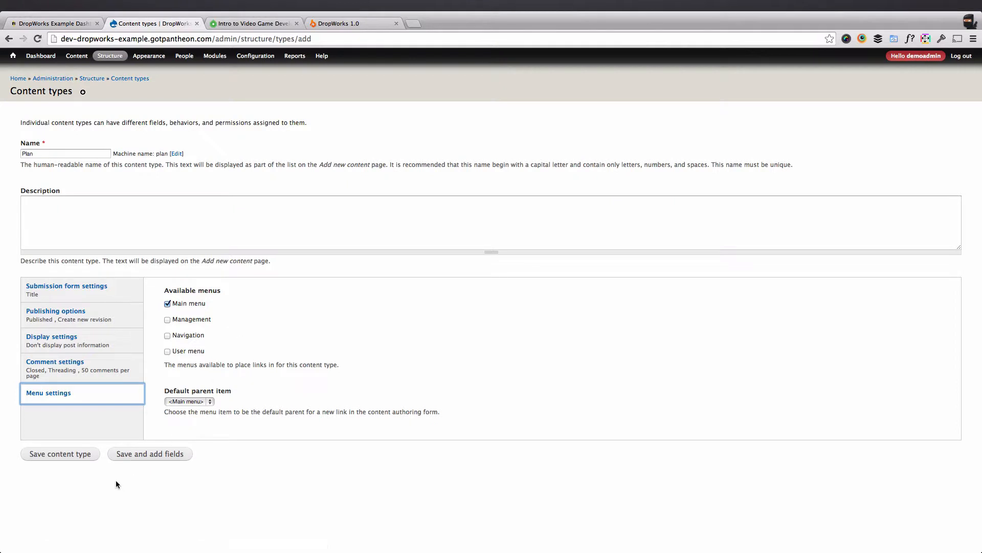
left_click(87, 457)
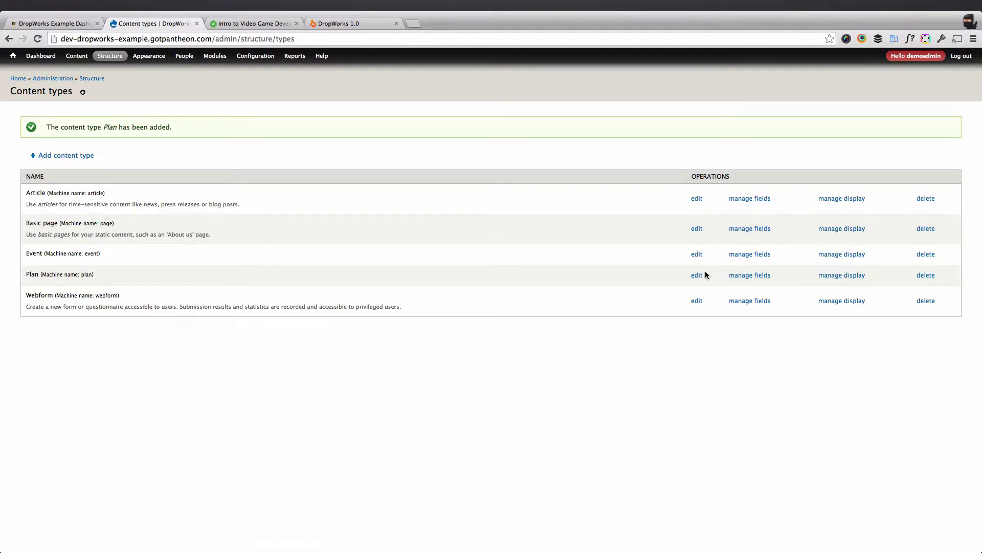
Move URL path settings below Body in the Plan type's fields and save the order.
left_click(738, 276)
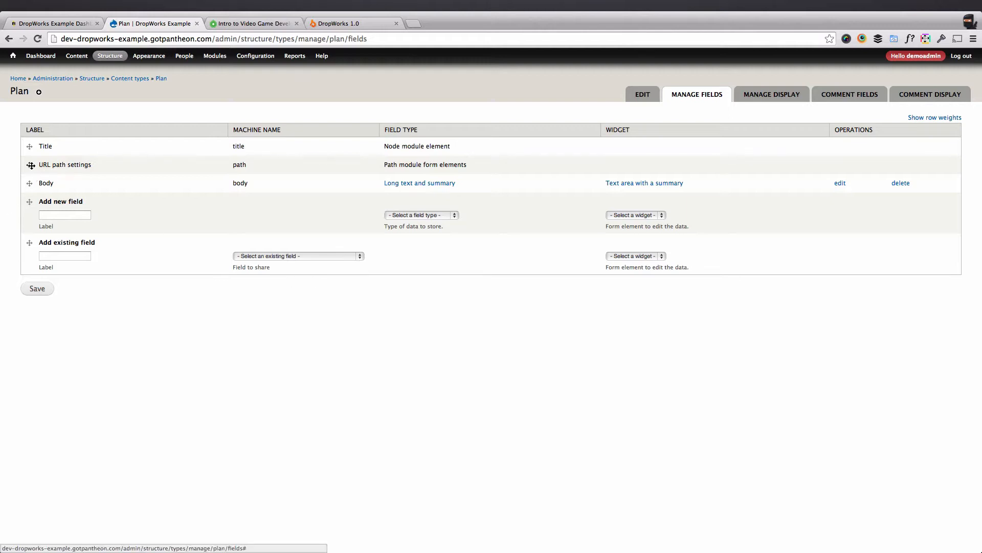
left_click_drag(29, 164, 31, 184)
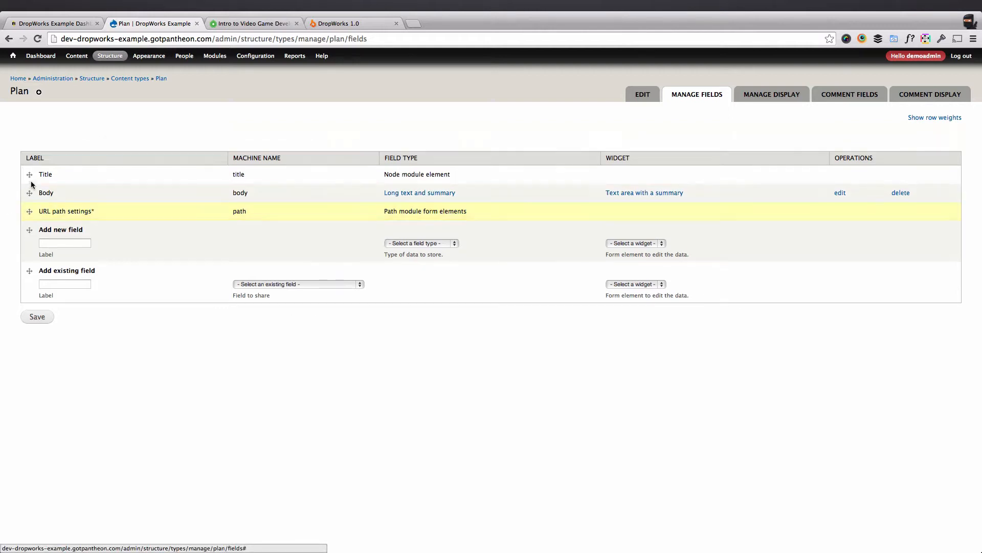
left_click(37, 317)
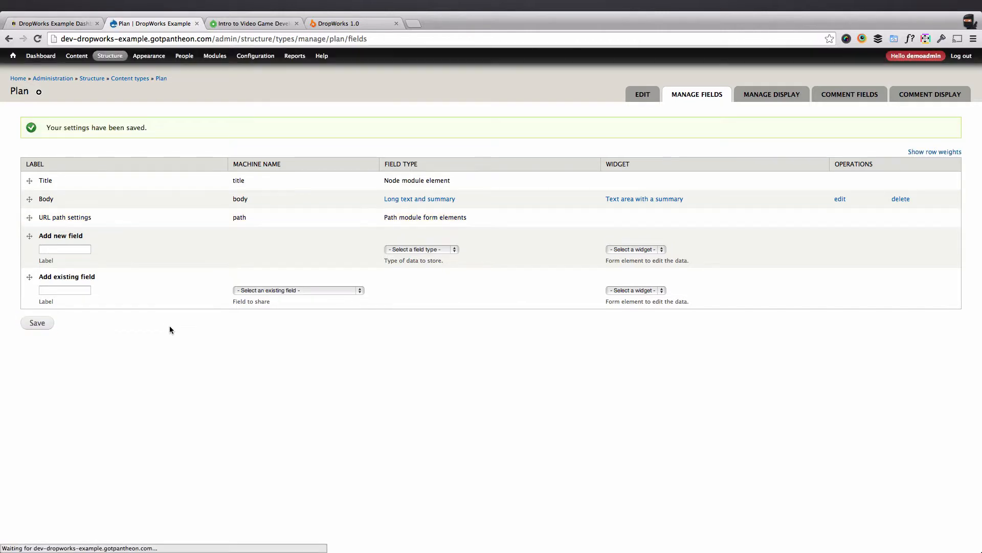
Examine the Drop In plan's description, price and image on the example site's Plans & Pricing page.
left_click(251, 23)
left_click(274, 118)
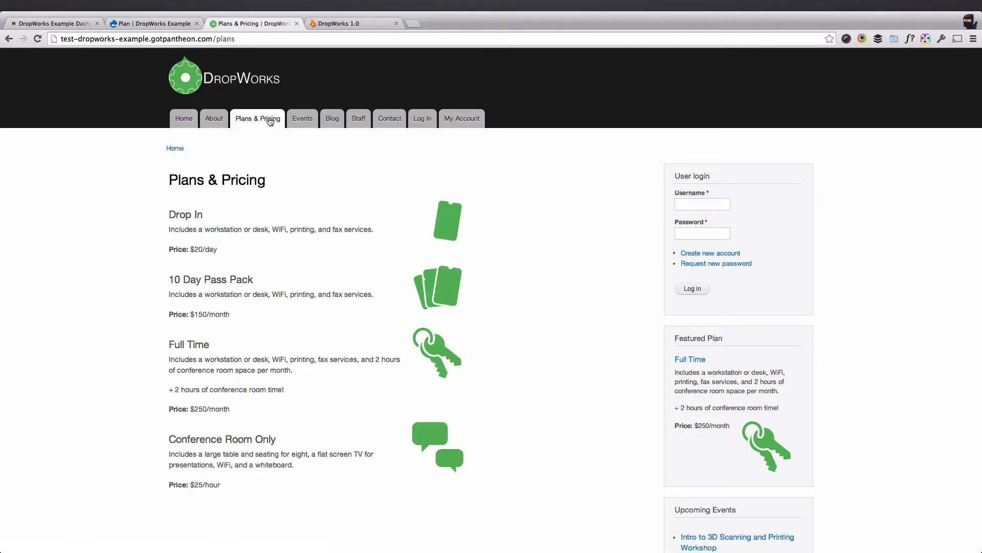
left_click_drag(169, 214, 375, 231)
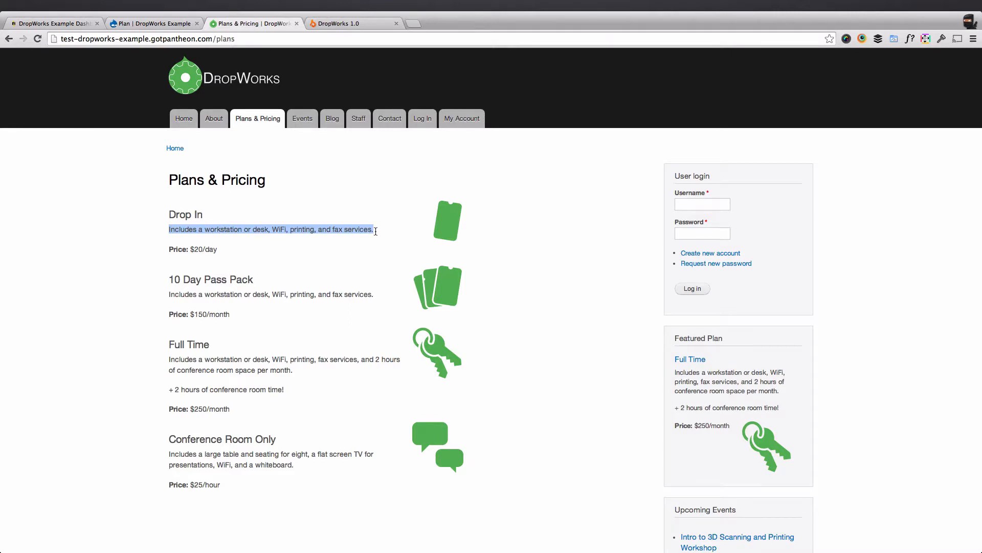
left_click_drag(217, 249, 190, 249)
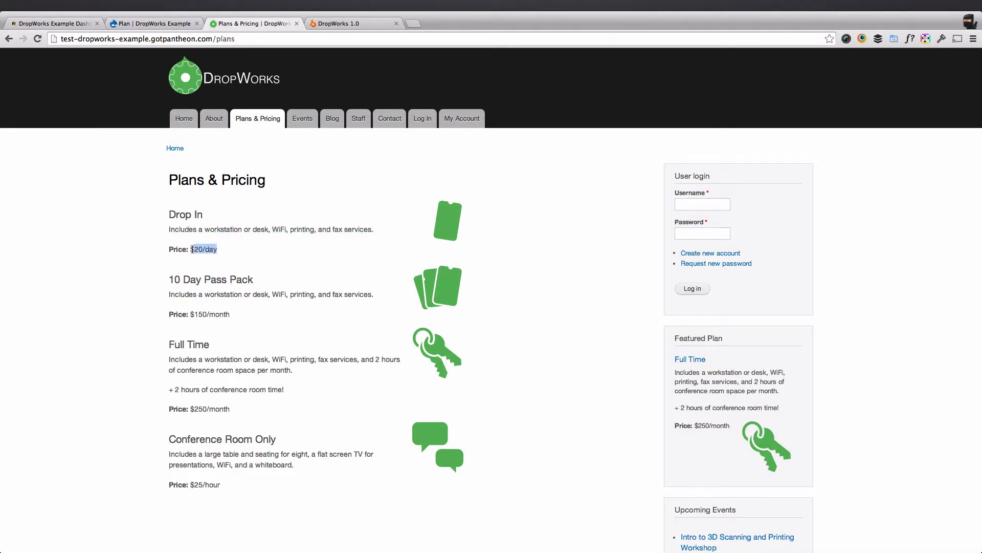
left_click(442, 230)
Add a new Price field of type Text with the Text field widget to the Plan content type.
left_click(140, 27)
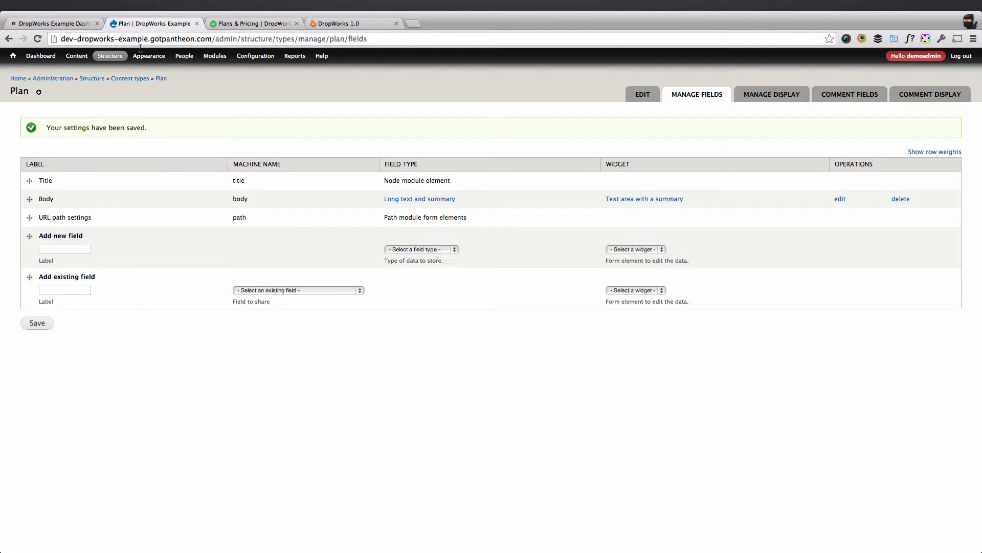
left_click(73, 252)
type("Price")
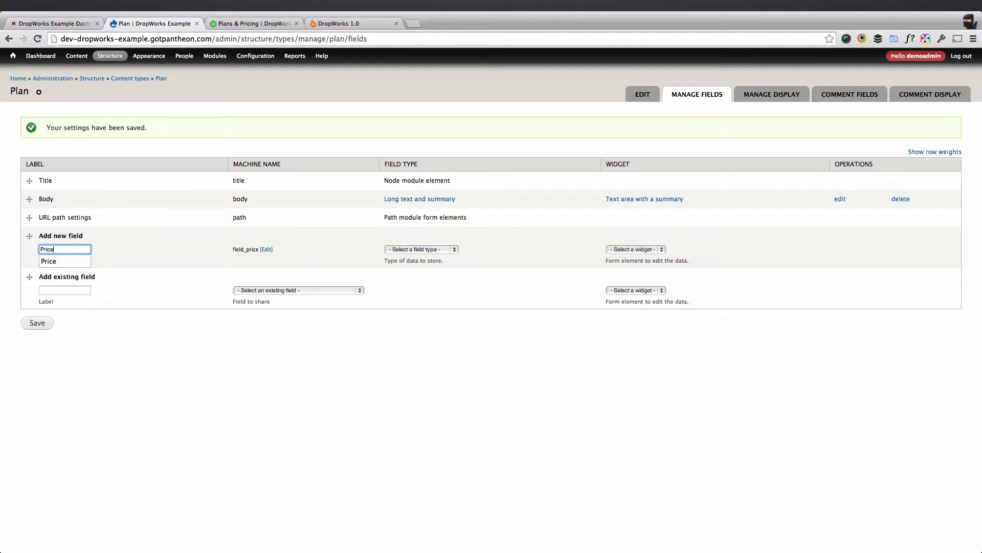
key("Tab")
key("Tab")
key("t")
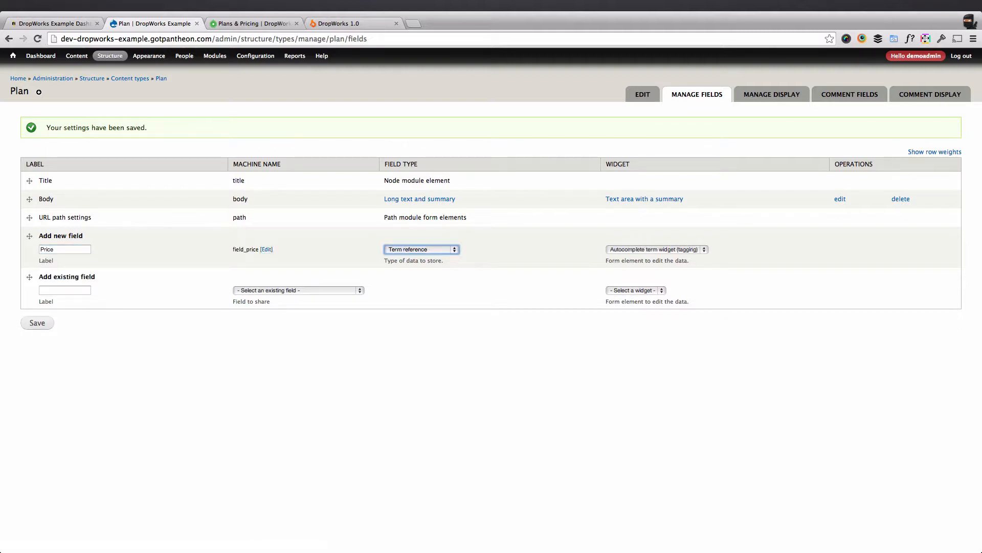
key("t")
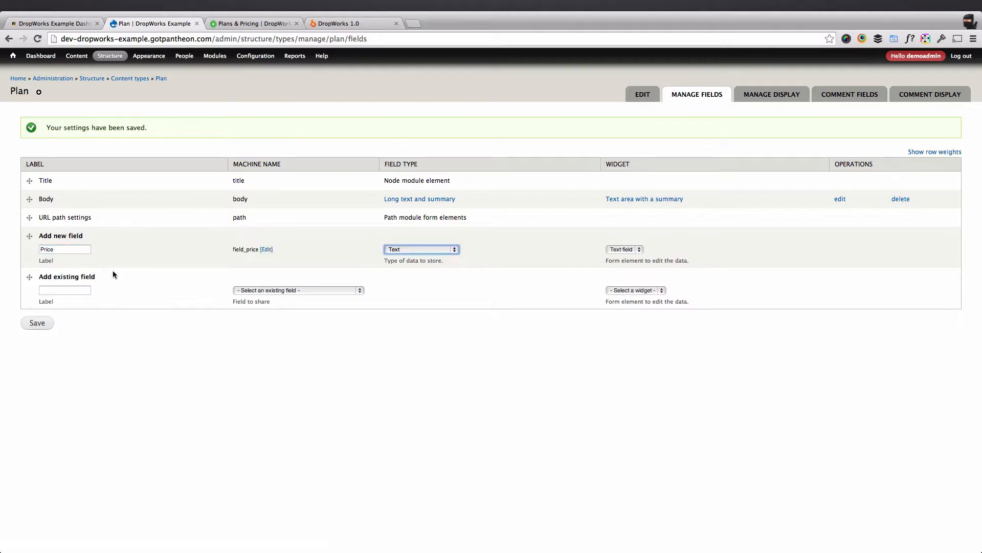
left_click(30, 323)
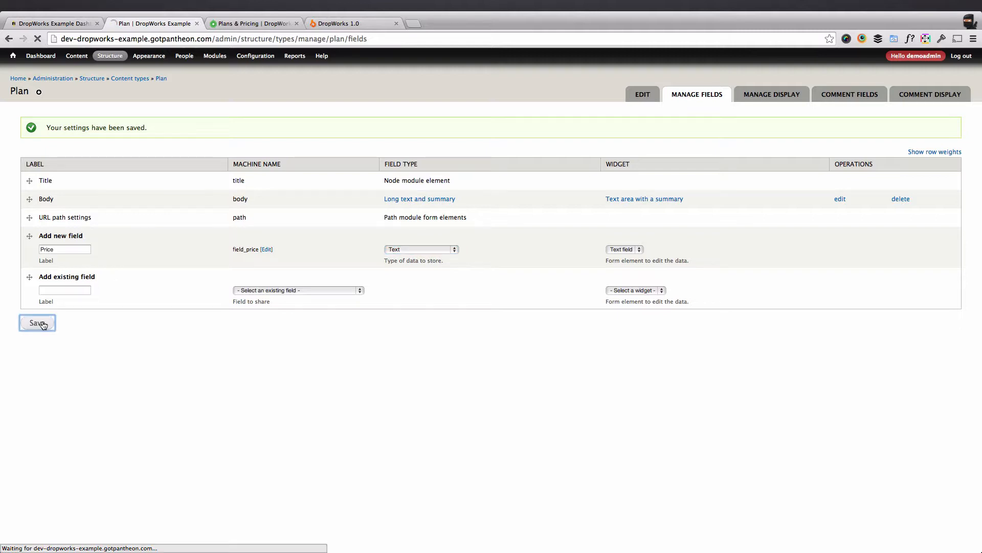
Make the Price field required with plain text processing and save its settings for the Plan content type.
left_click(70, 231)
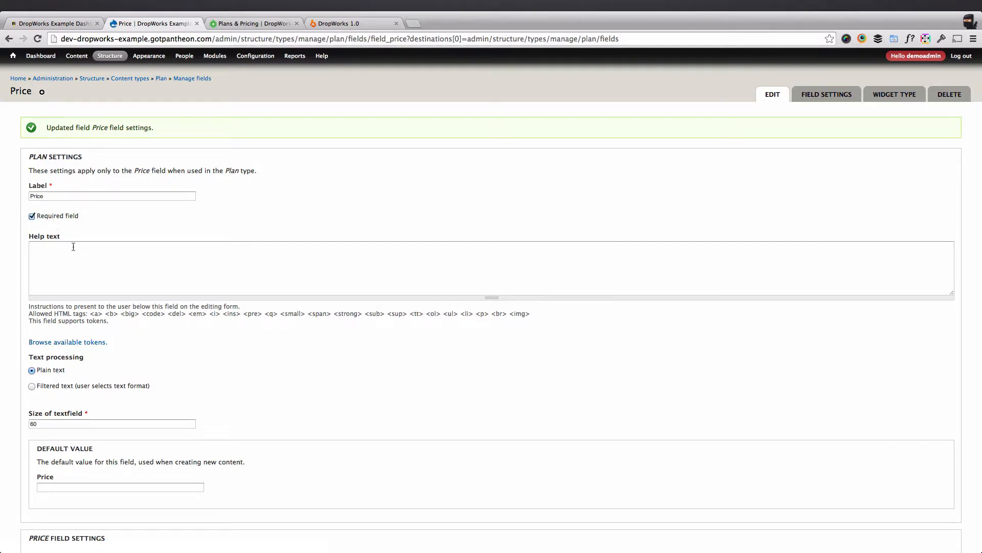
scroll(60, 338, "down", 2)
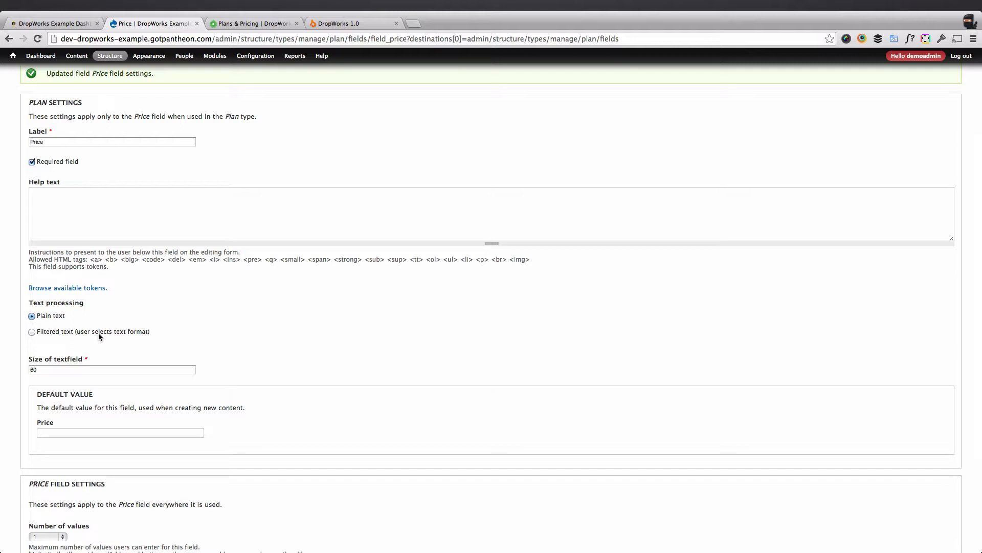
scroll(76, 331, "down", 5)
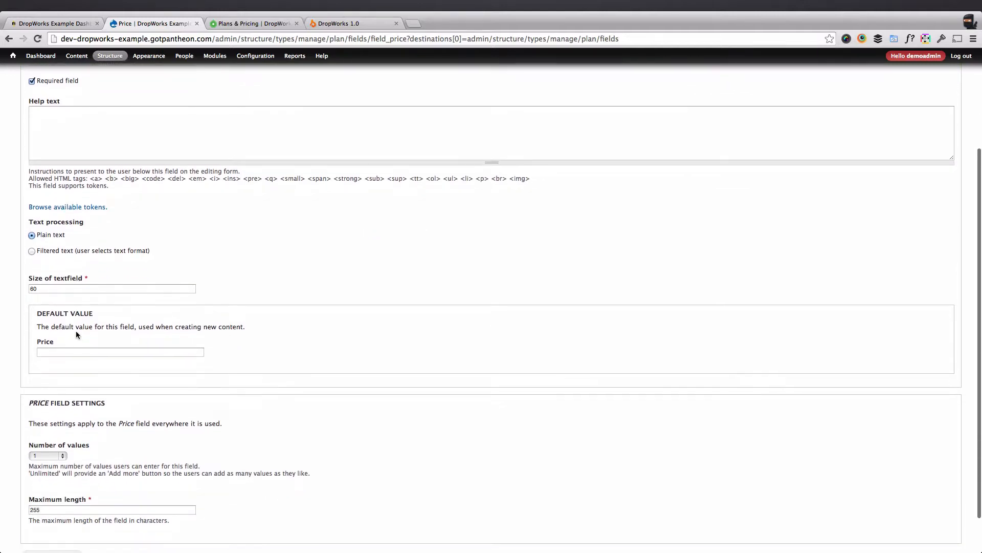
scroll(76, 335, "down", 1)
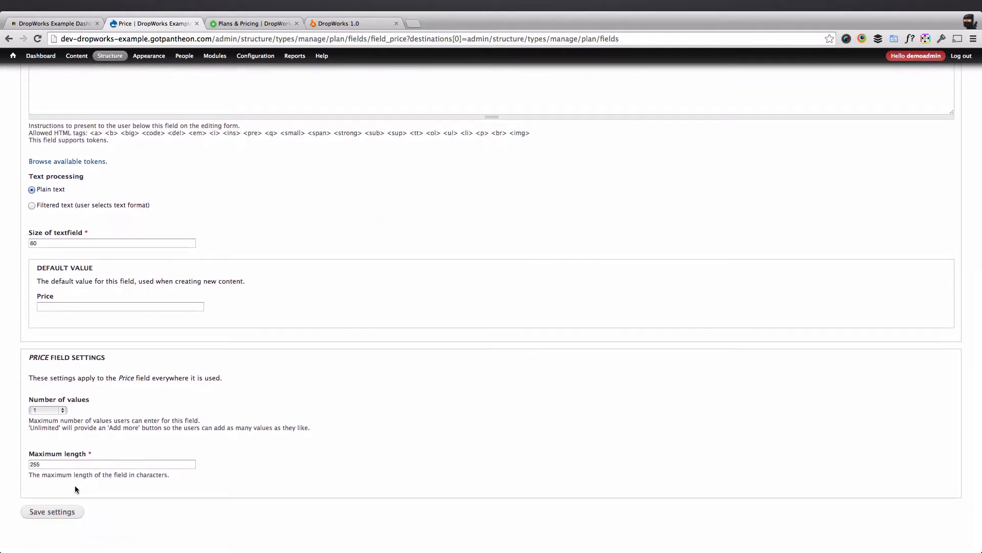
left_click(64, 513)
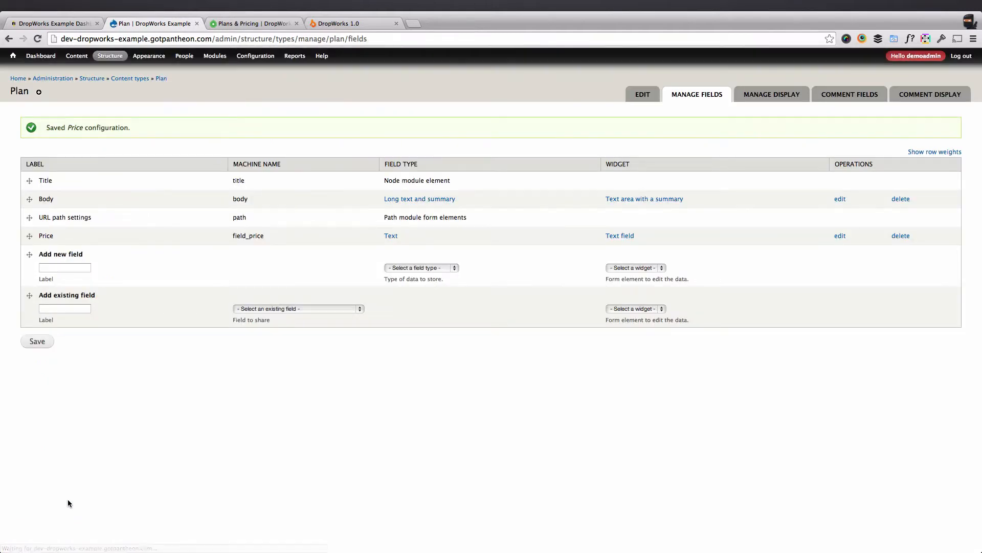
Move the Price field between Title and Body in the Plan type's fields and save the order.
mouse_move(29, 235)
left_mouse_down()
mouse_move(28, 218)
mouse_move(29, 226)
left_mouse_up()
left_click(40, 370)
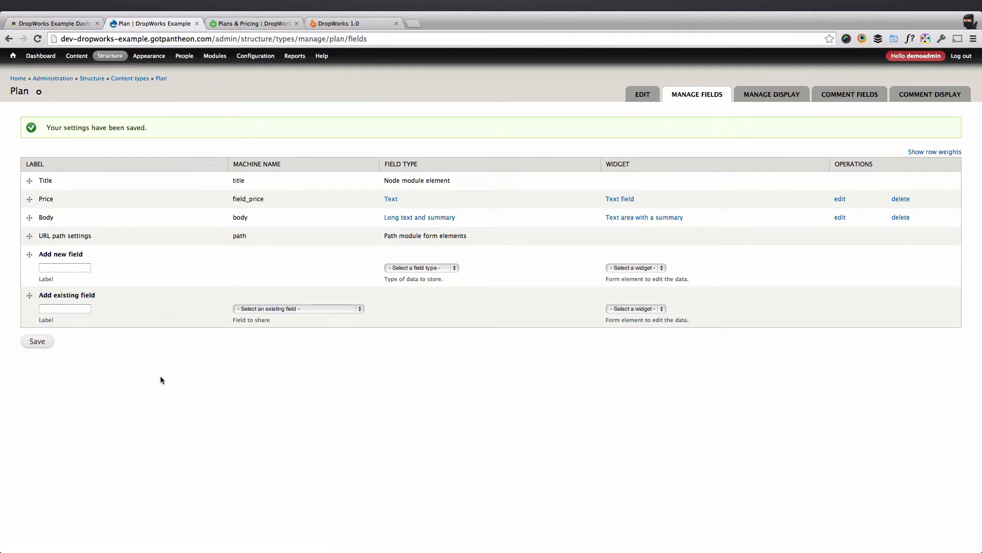
Add a new Icon field of type Image with the Image widget to the Plan content type.
left_click(80, 266)
type("Icon")
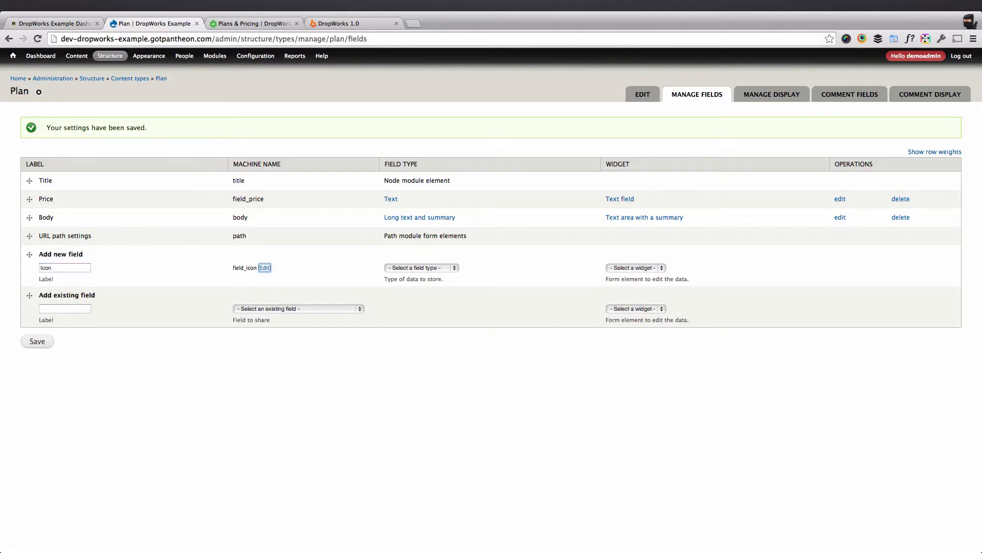
key("Tab")
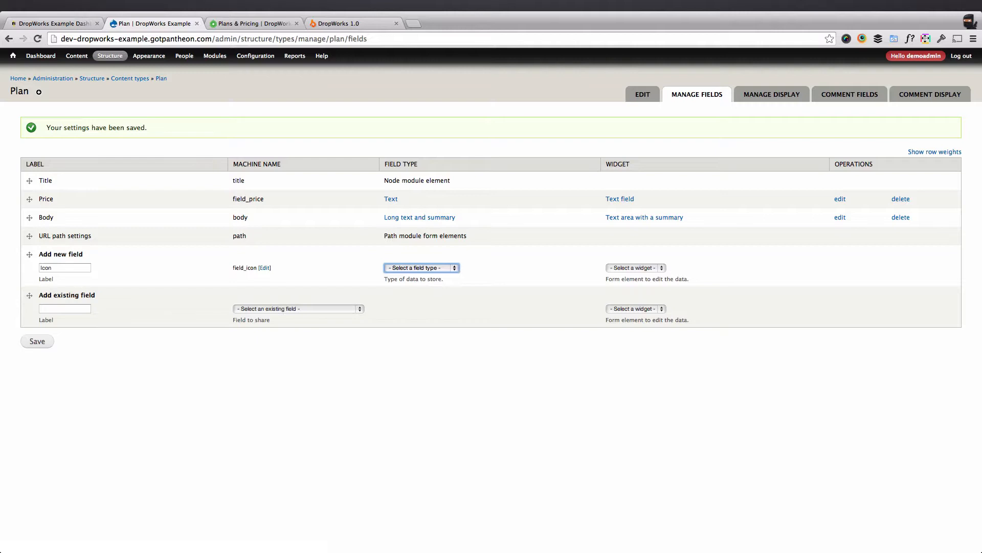
left_click(413, 267)
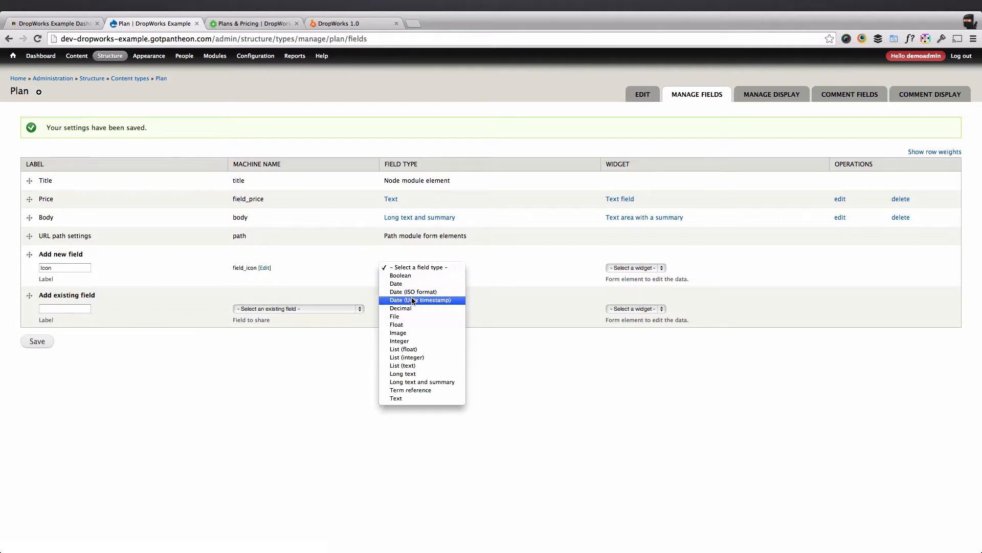
left_click(409, 332)
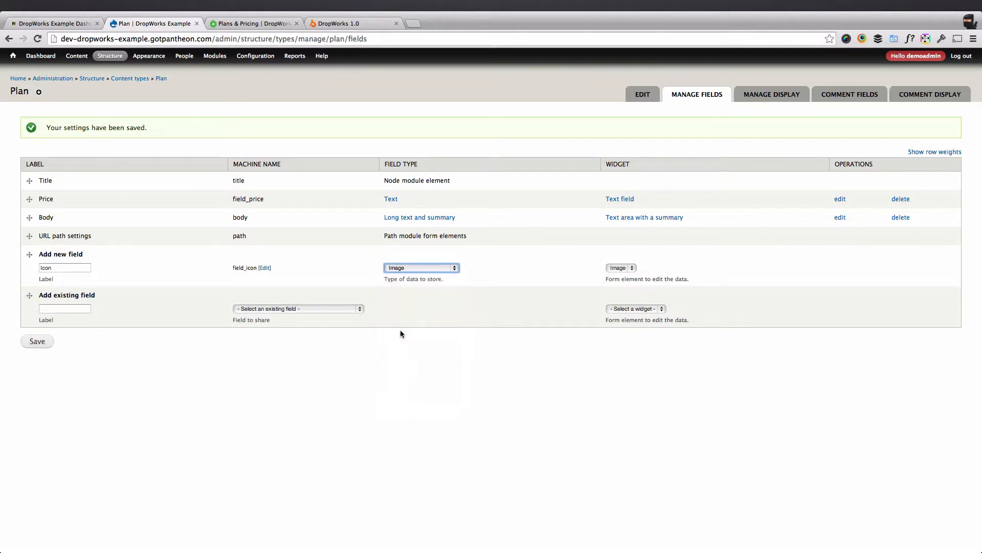
left_click(45, 346)
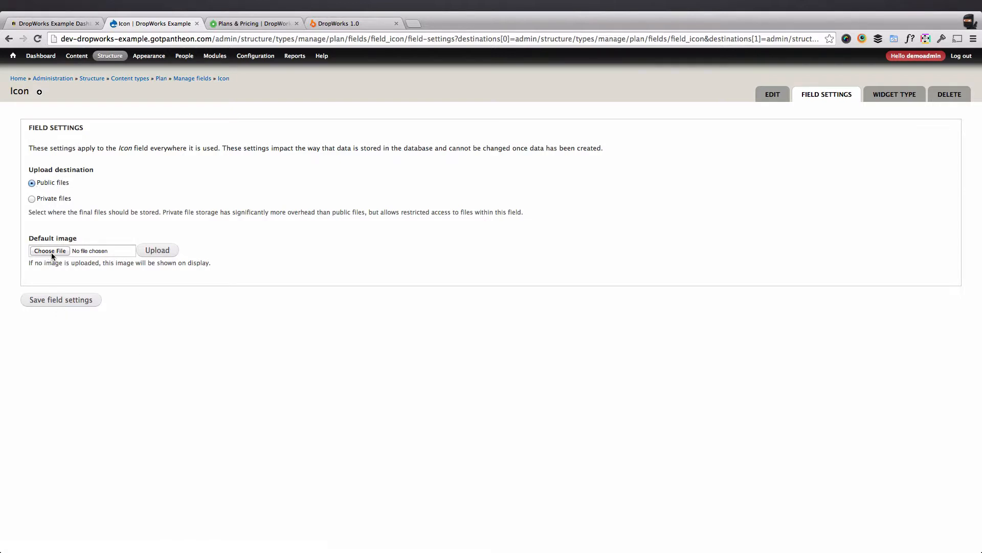
Save the Icon field settings with Public files as upload destination and make the field required on Plan.
left_click(65, 303)
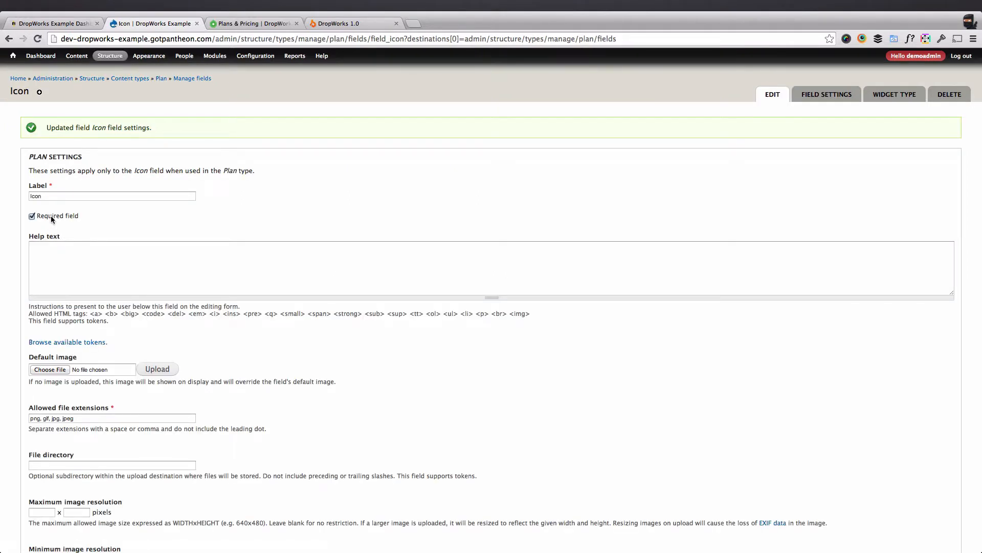
scroll(128, 326, "down", 5)
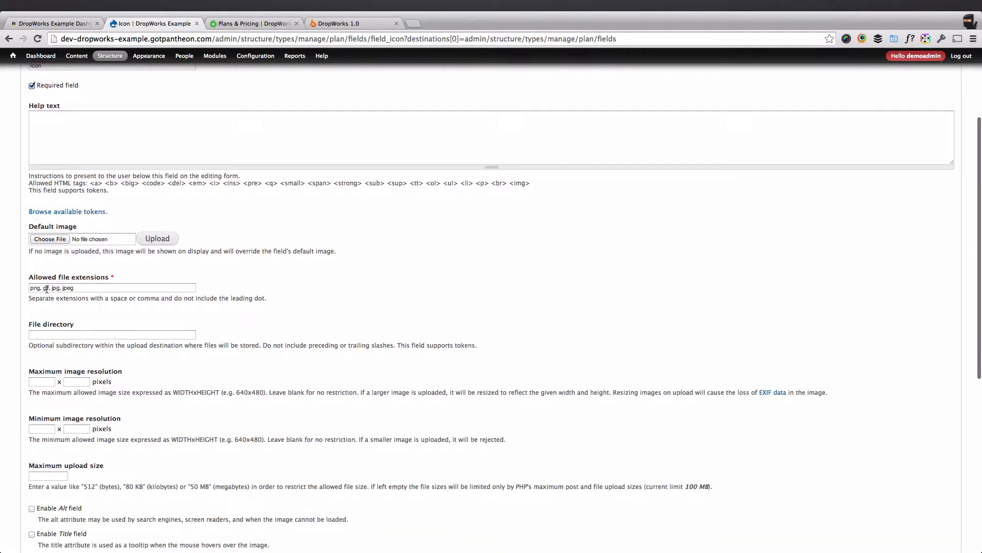
Remove gif from the Icon field's allowed file extensions, leaving png, jpg, jpeg.
double_click(48, 288)
key("BackSpace")
key("BackSpace")
key("BackSpace")
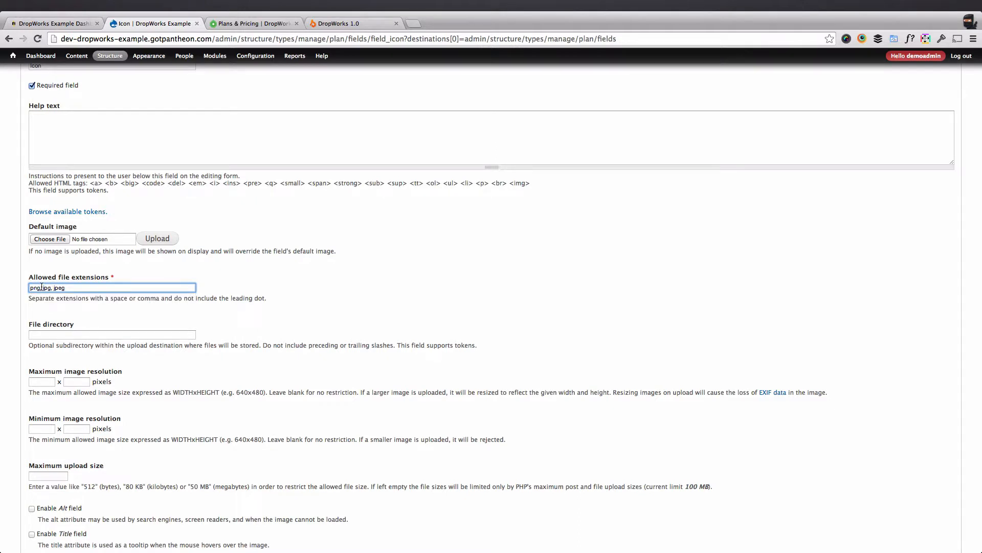
Set the Icon field's file directory to plans/.
scroll(28, 328, "down", 1)
left_click(55, 316)
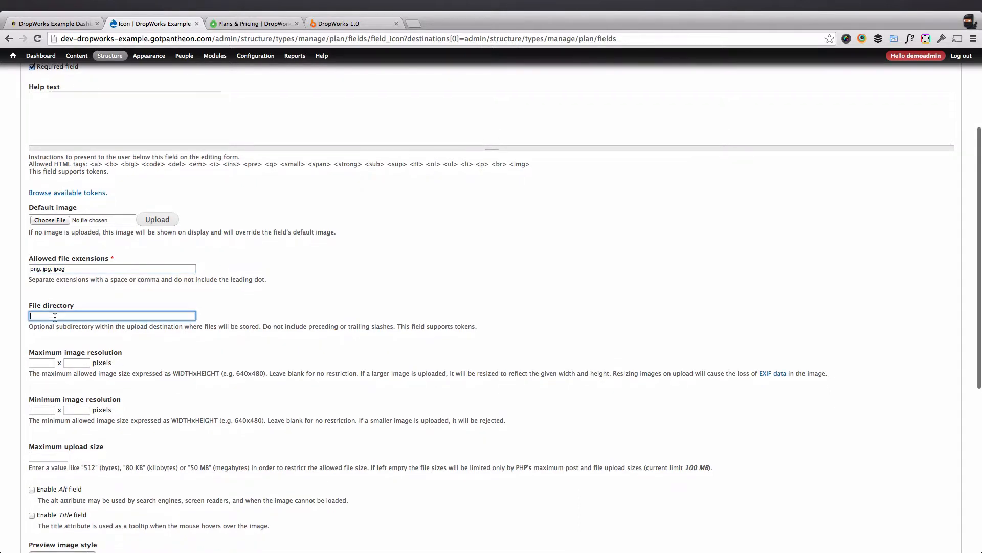
type("plans")
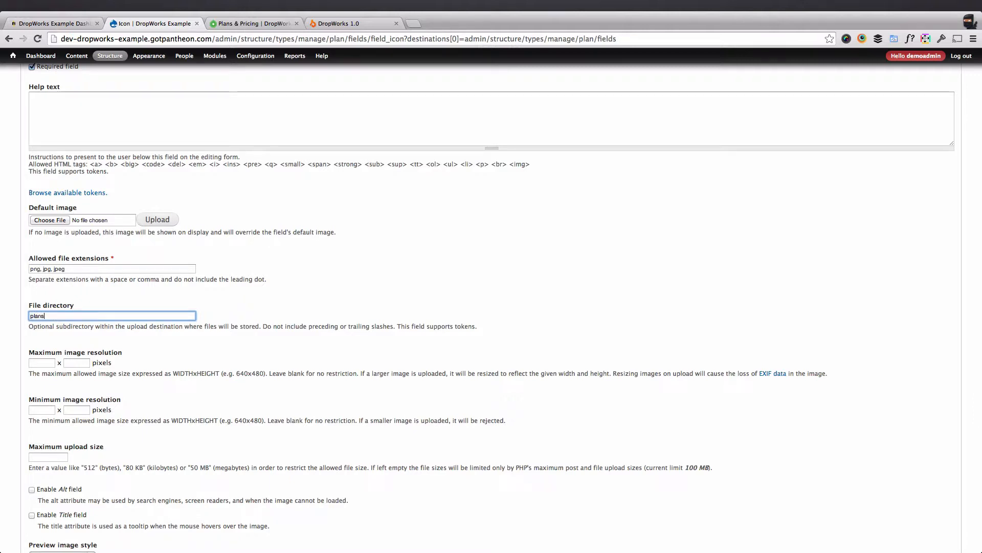
type("/")
left_click(19, 339)
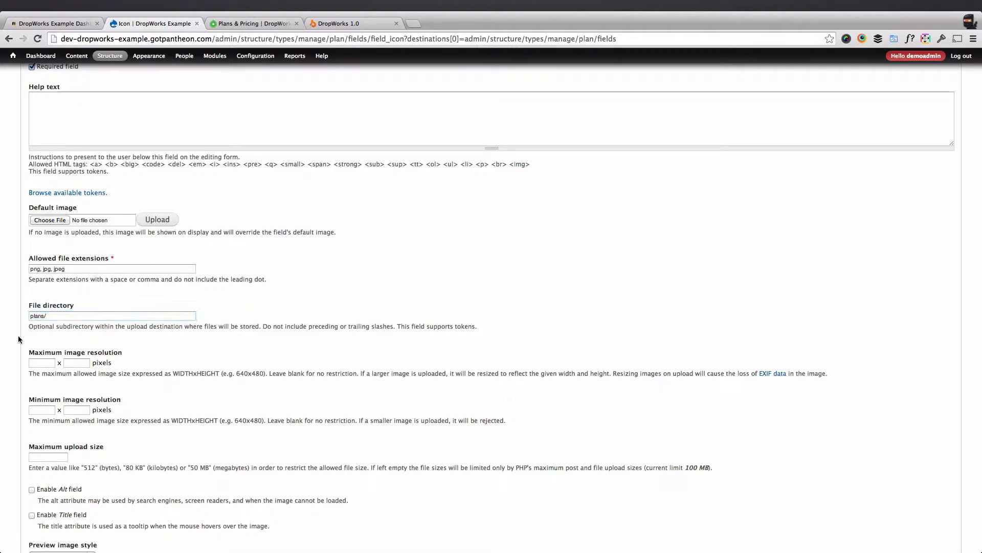
Review the remaining Icon field options and save the field settings.
scroll(19, 339, "down", 4)
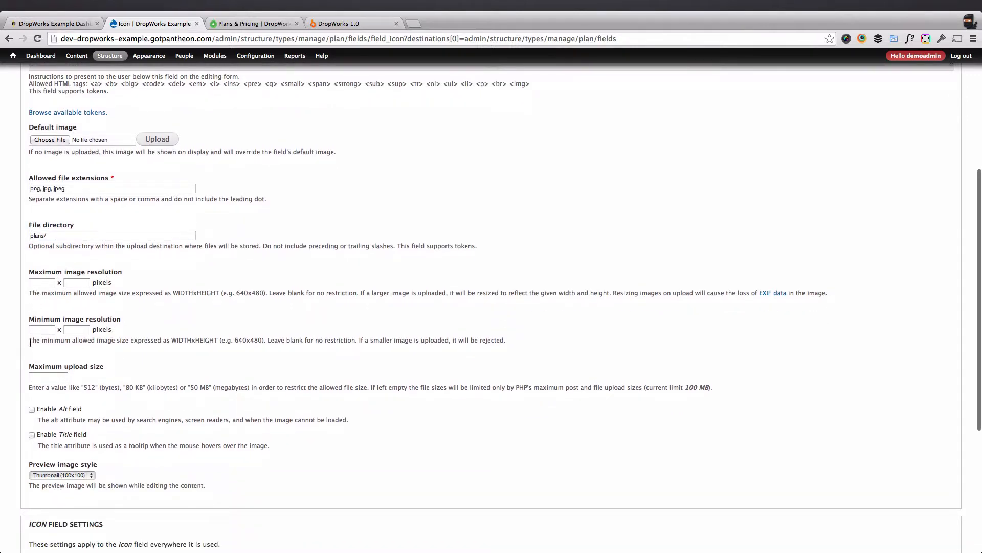
scroll(65, 420, "down", 3)
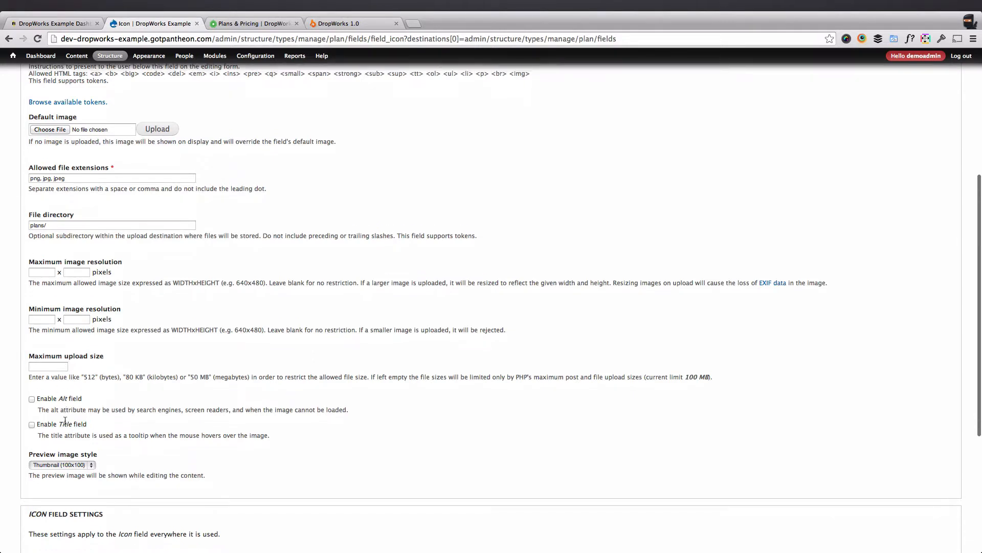
scroll(65, 421, "down", 3)
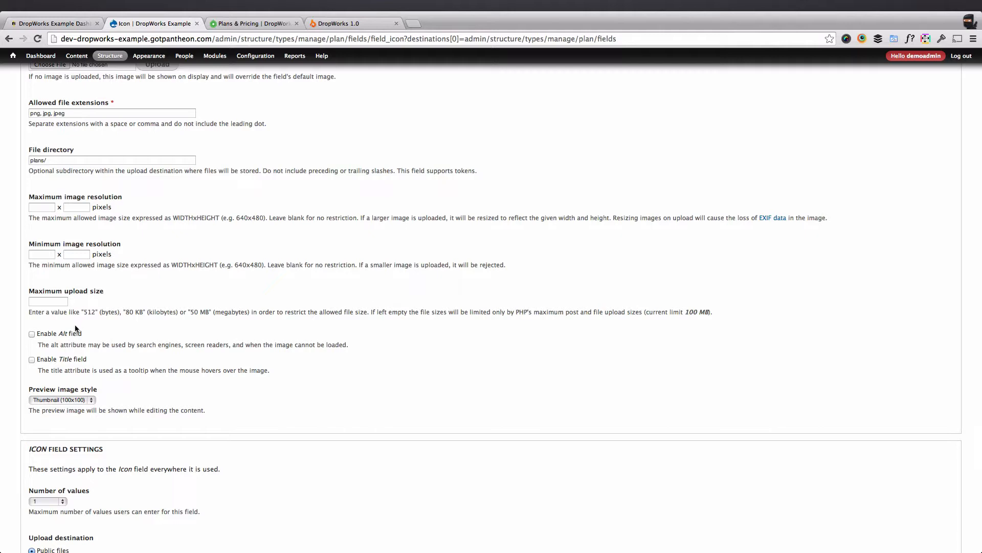
scroll(71, 366, "down", 1)
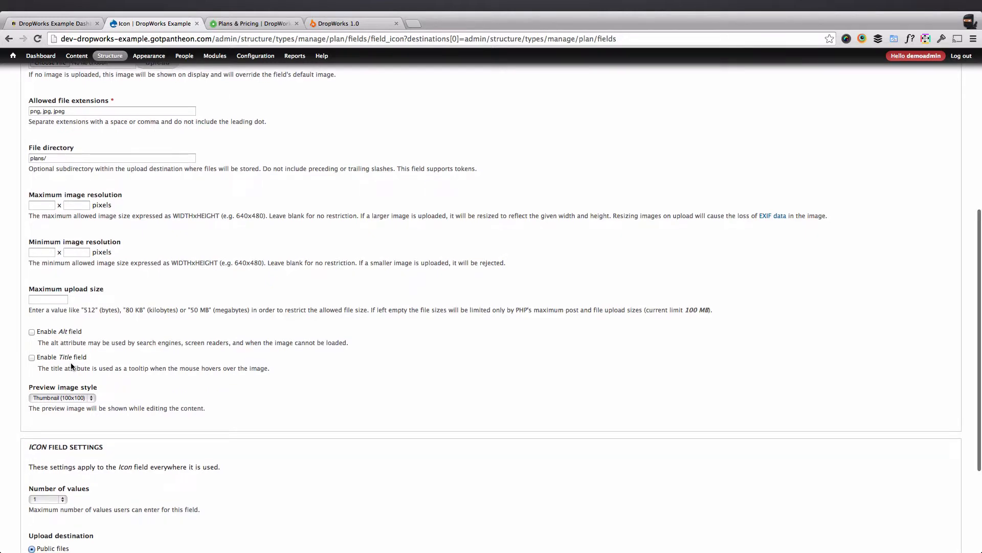
scroll(72, 366, "down", 6)
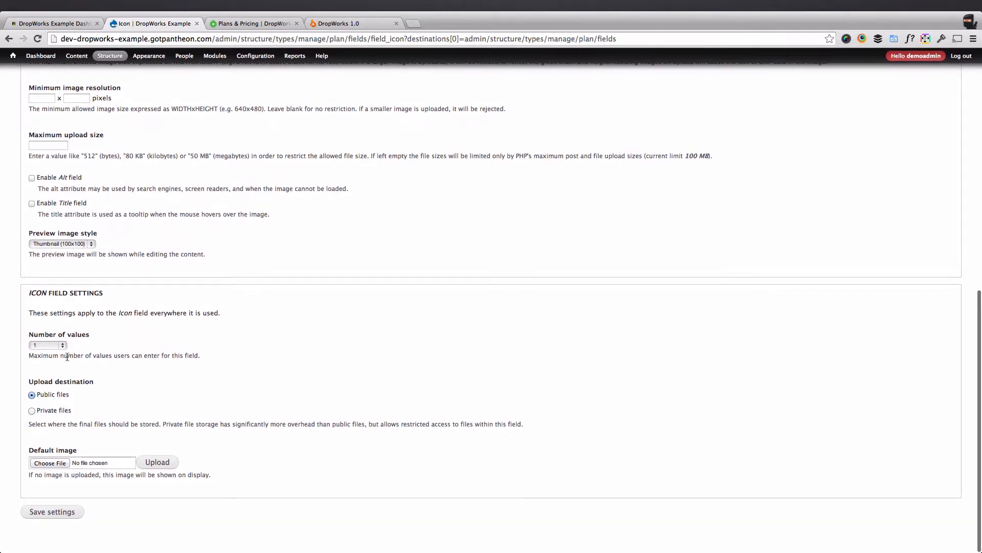
left_click(65, 513)
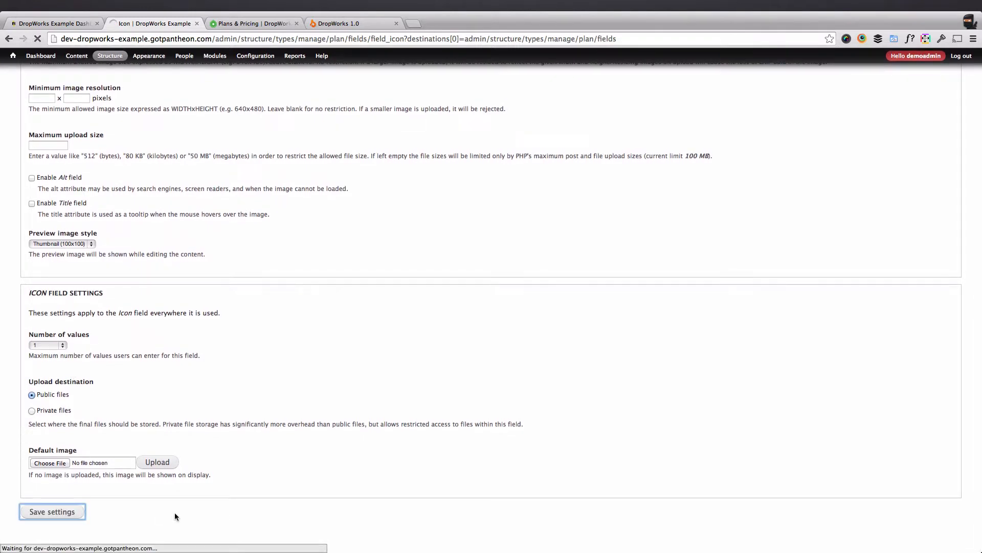
Move the Icon field above Body in the Plan content type's field list and save the order.
left_click_drag(29, 254, 32, 219)
left_click(38, 360)
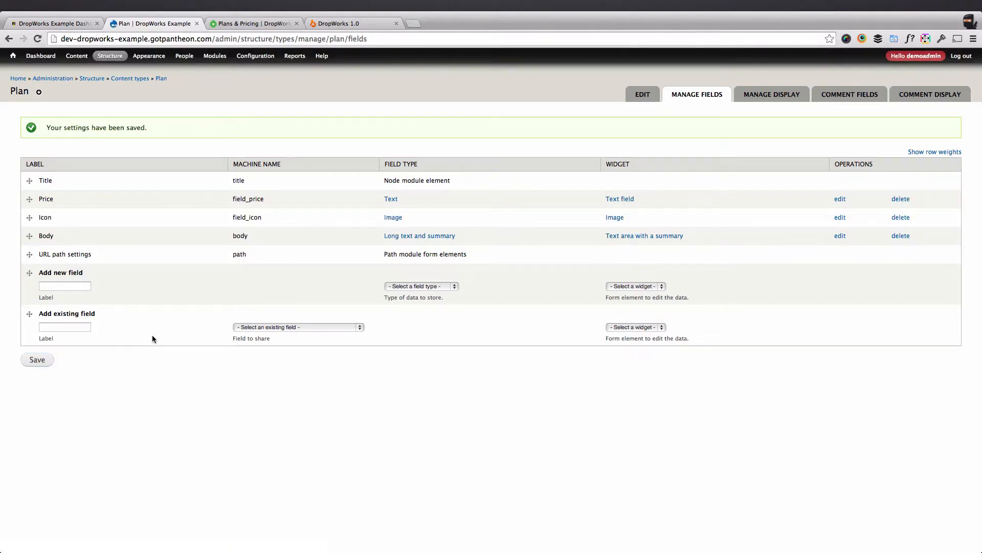
Open the form for adding a new Plan content item and highlight its URL path.
mouse_move(77, 56)
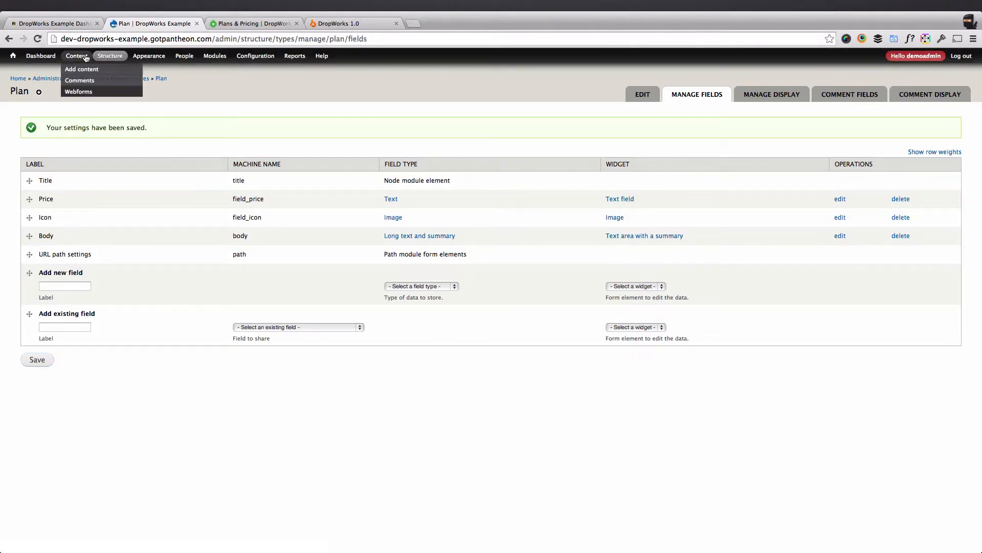
mouse_move(87, 74)
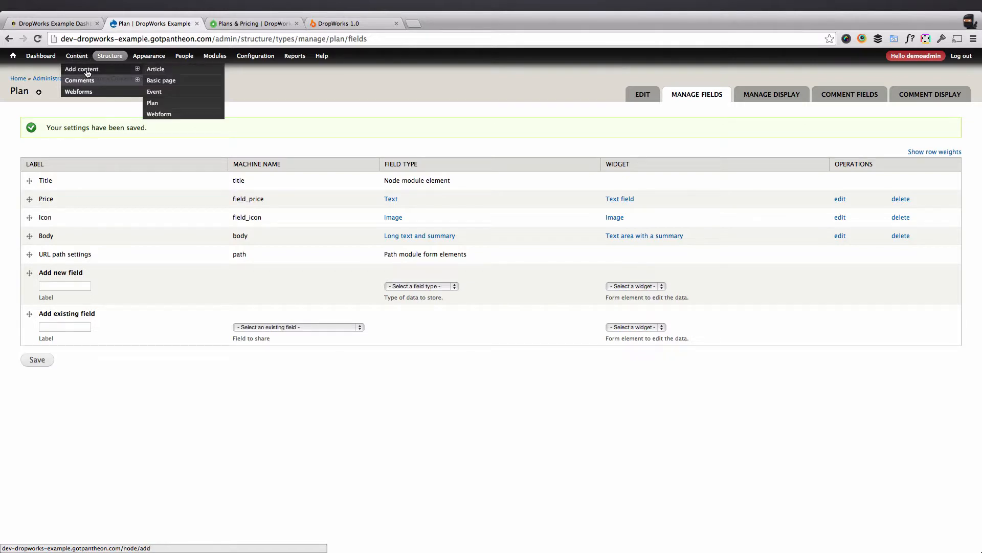
left_click(167, 108)
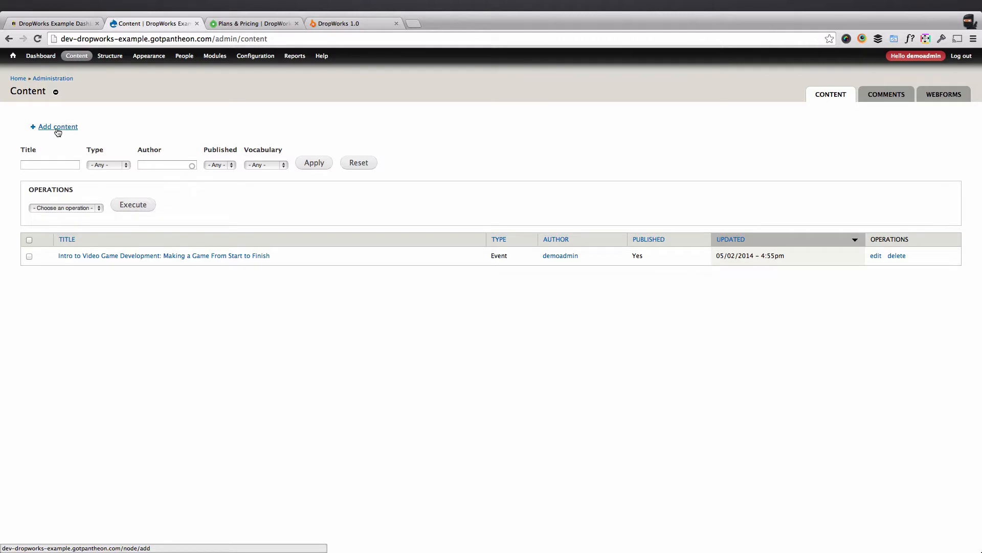
left_click(58, 128)
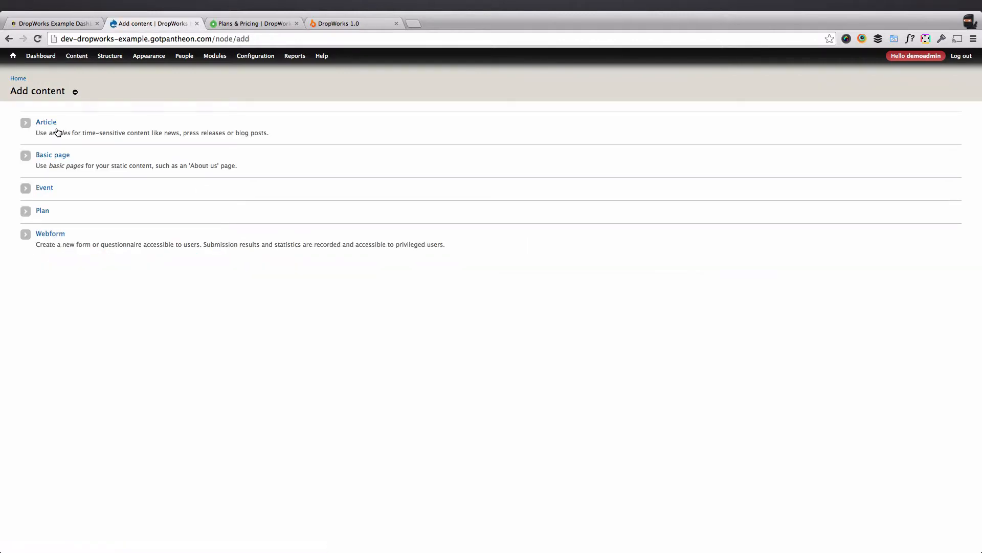
left_click(45, 214)
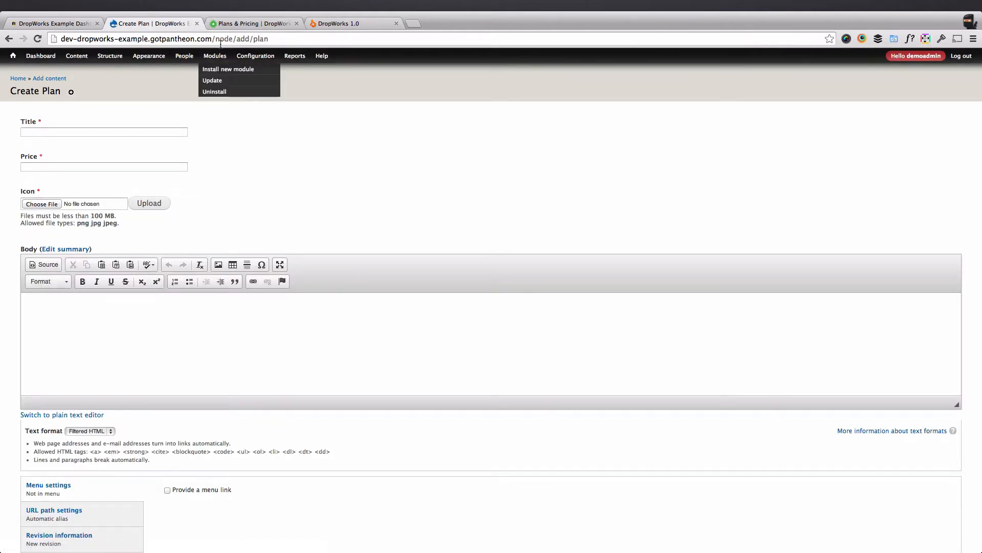
left_click_drag(215, 39, 272, 39)
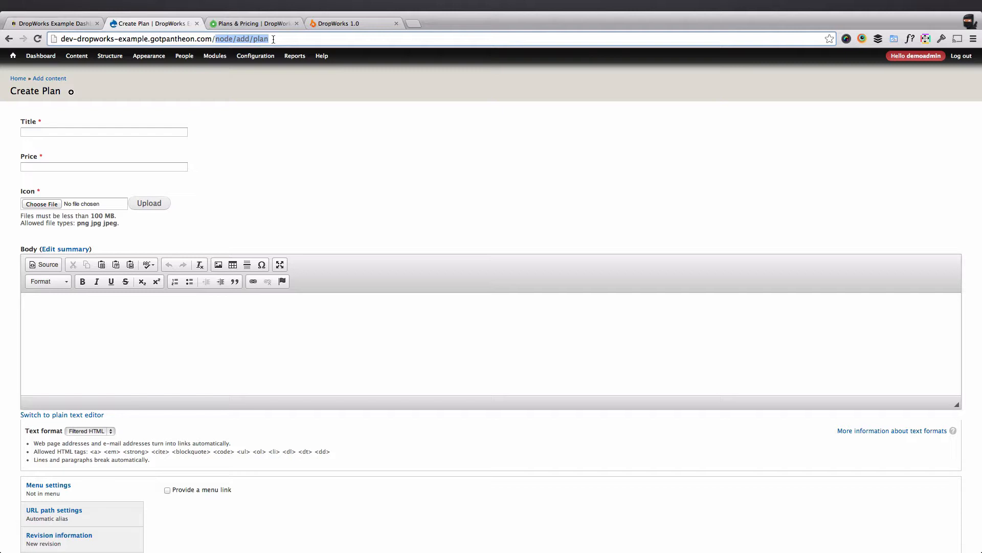
Copy the plan name Drop In from the Plans & Pricing page into the new plan's title.
left_click(131, 132)
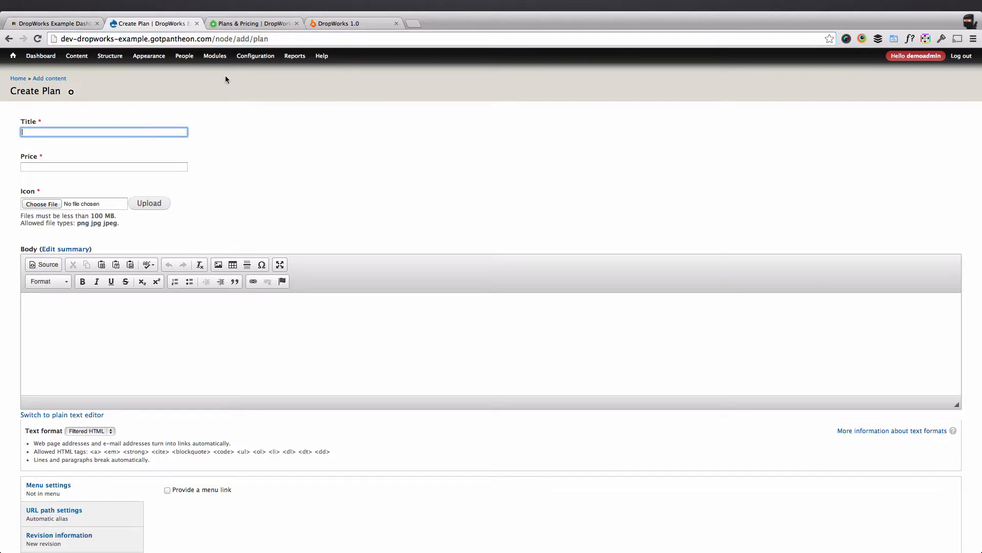
left_click(243, 25)
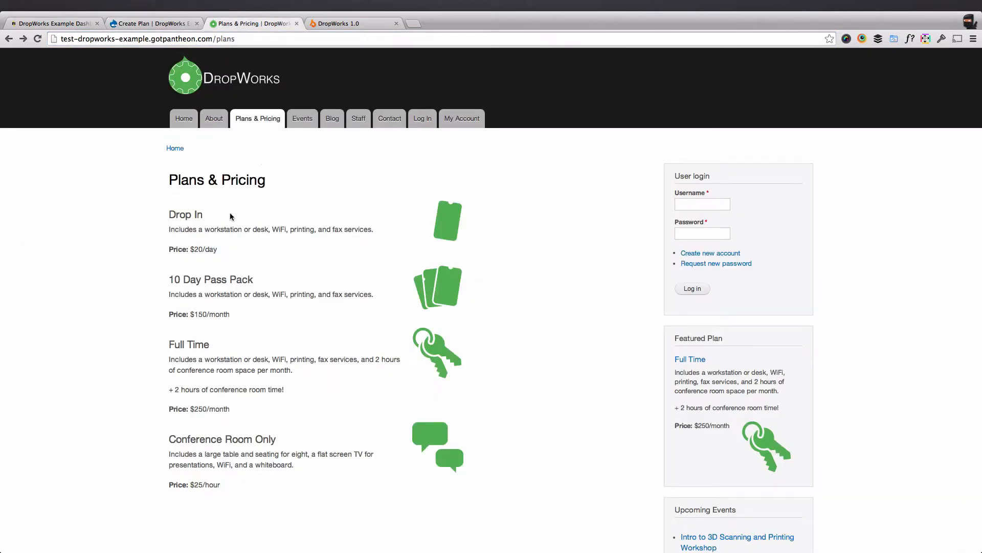
left_click_drag(203, 215, 167, 213)
key("super+c")
left_click(170, 23)
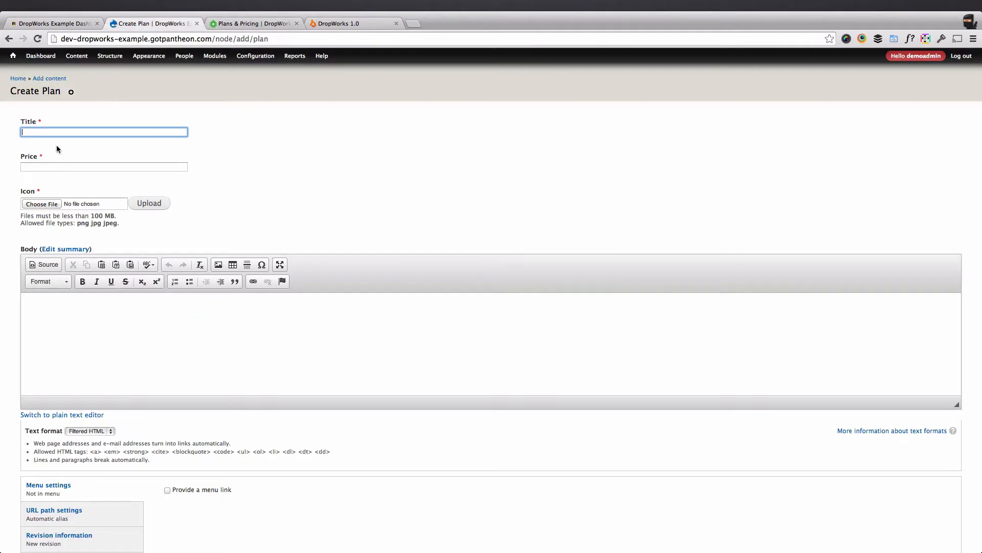
key("super+v")
Set the new plan's price to $20.00.
left_click(60, 164)
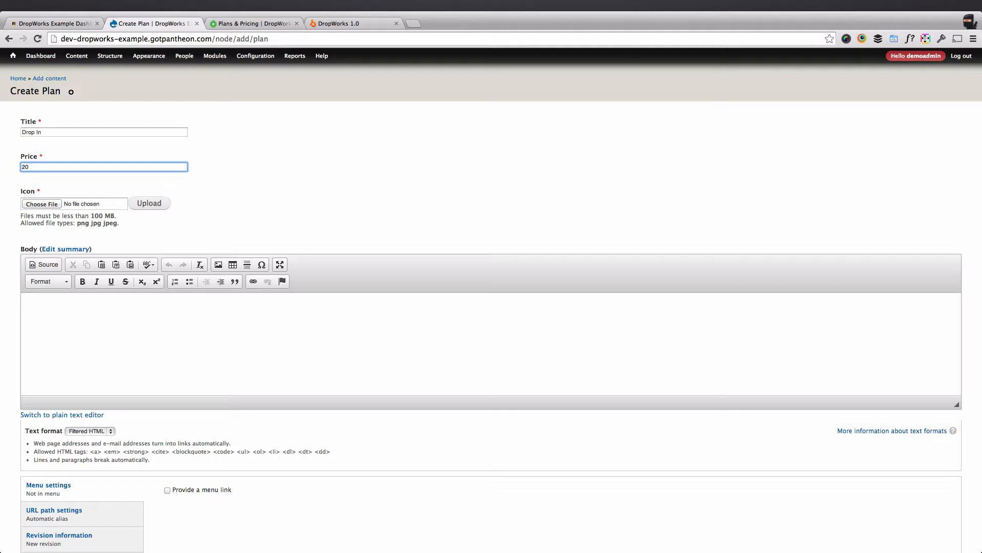
type("20")
left_click(23, 167)
type("$")
Choose day-pass.png from the Drupal-Site-Building folder and upload it as the plan's icon.
left_click(55, 206)
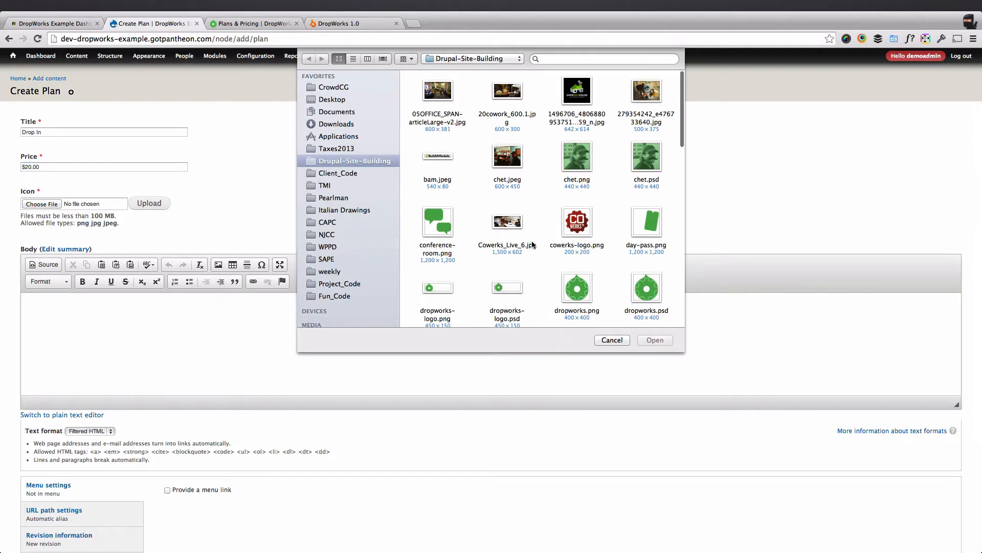
left_click(654, 226)
left_click(655, 340)
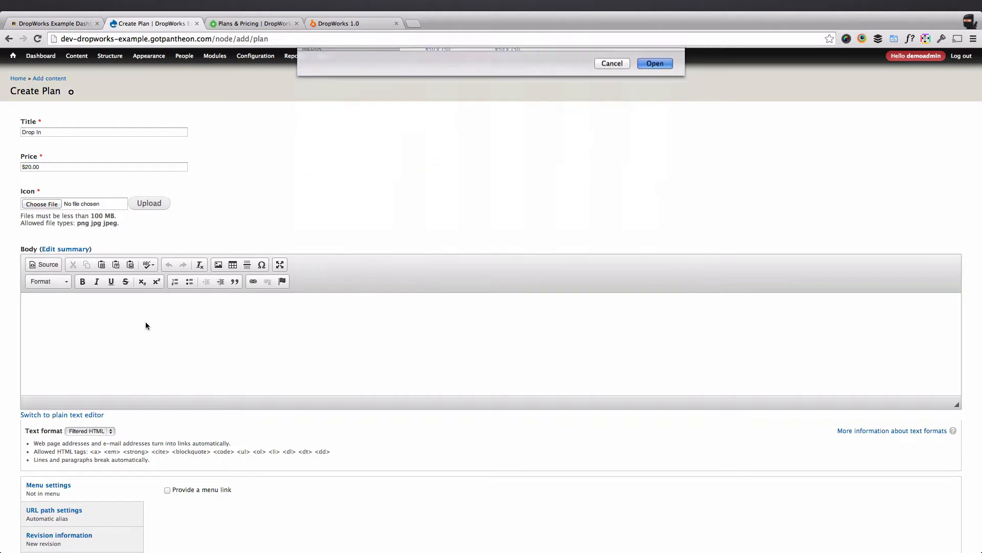
left_click(164, 207)
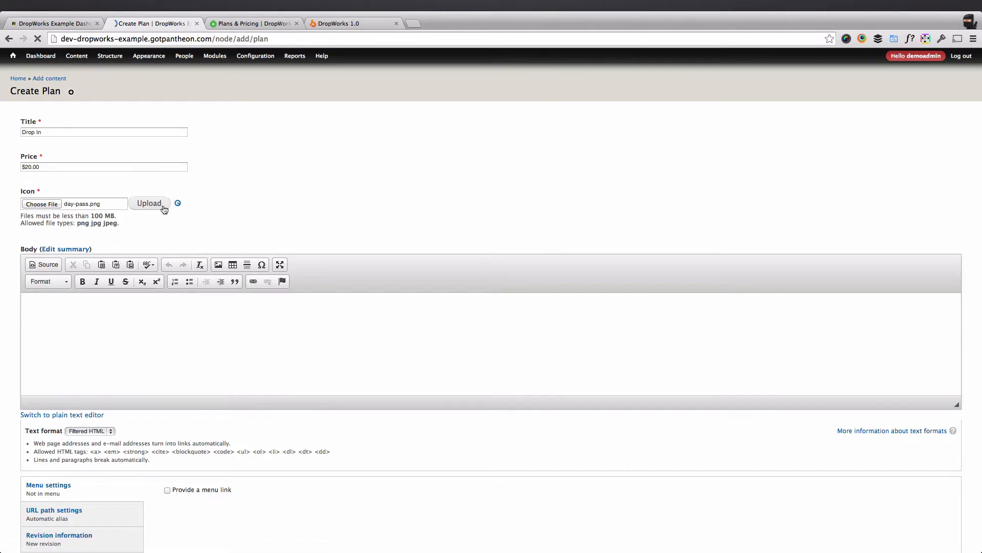
Copy the Drop In description from the Plans & Pricing page into the plan's body and remove the extra blank lines.
scroll(164, 209, "down", 1)
left_click(245, 23)
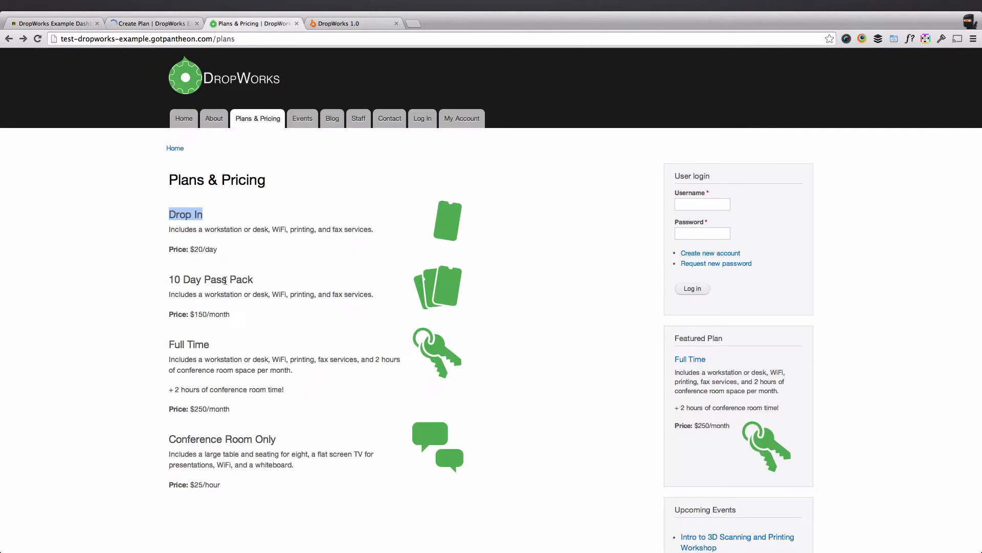
left_click(317, 230)
triple_click(316, 230)
key("super+c")
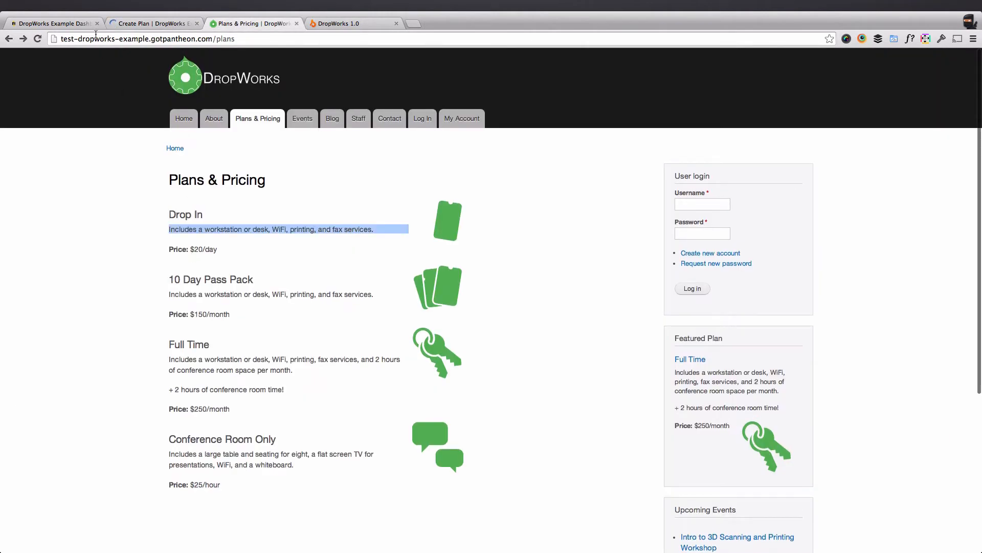
left_click(141, 23)
left_click(122, 320)
key("super+v")
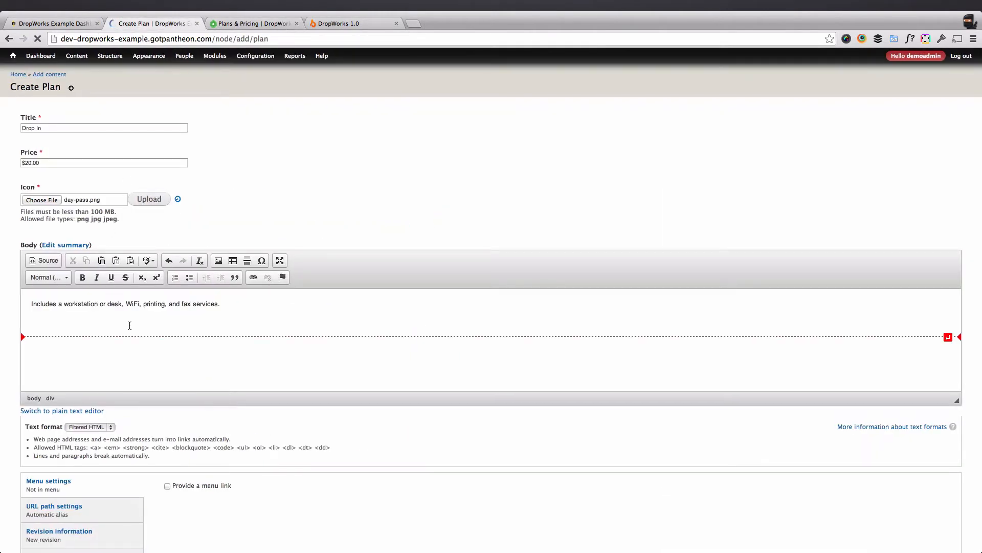
key("BackSpace")
key("BackSpace")
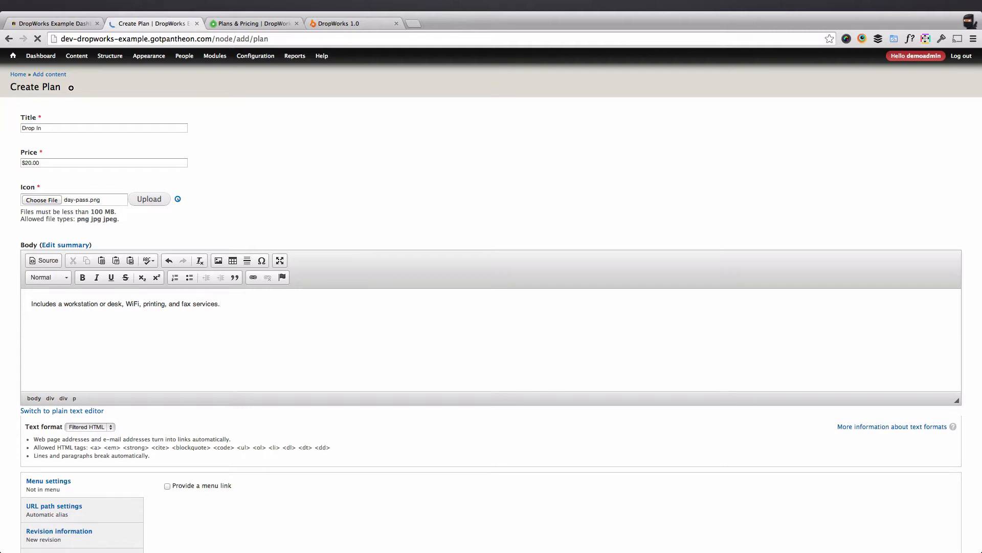
Save the Drop In plan and inspect its published page, including the icon display and URL path.
scroll(128, 469, "down", 3)
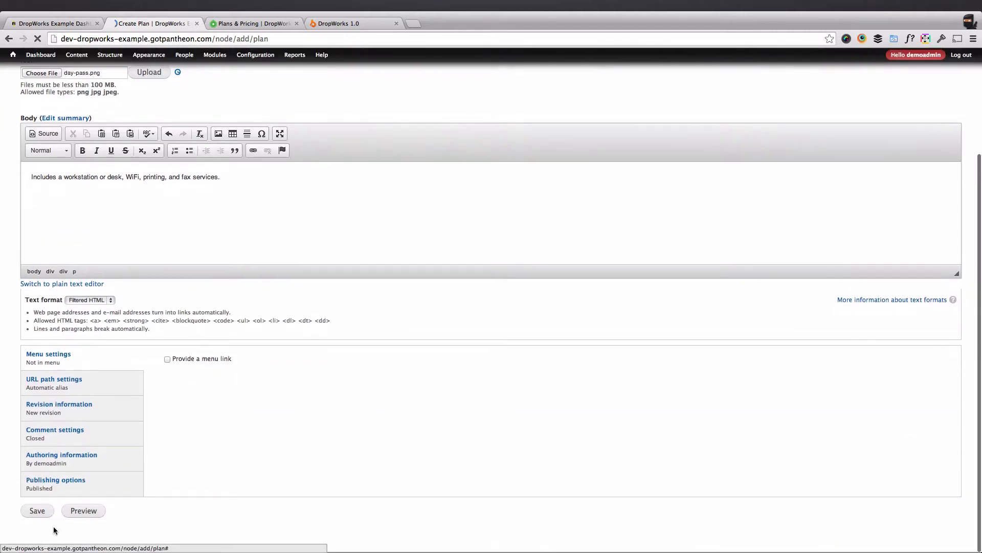
left_click(37, 510)
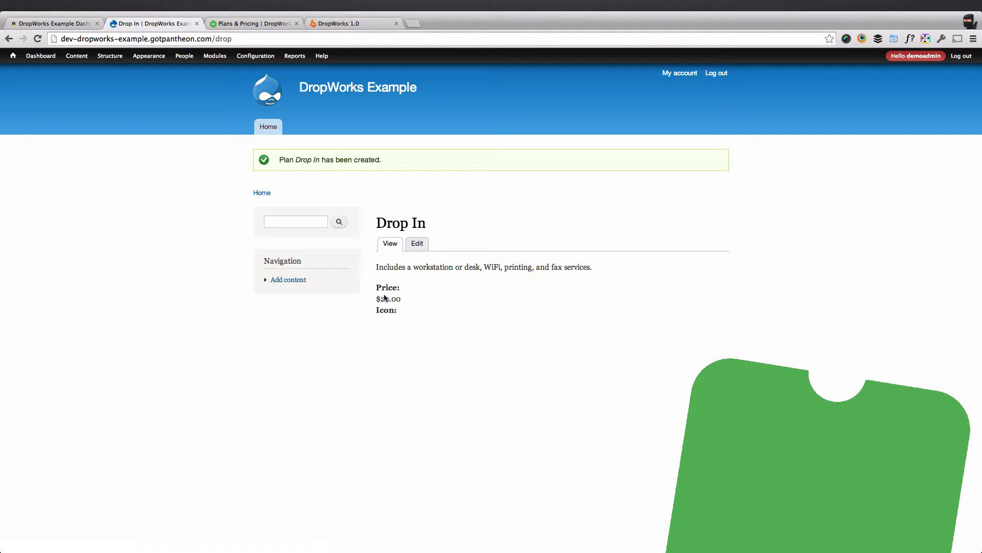
scroll(649, 405, "down", 10)
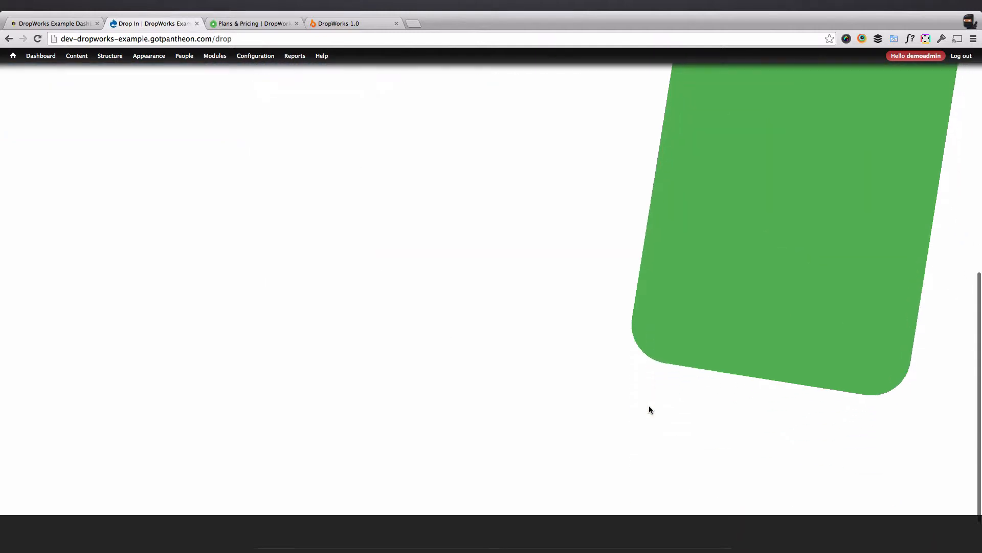
scroll(648, 405, "up", 10)
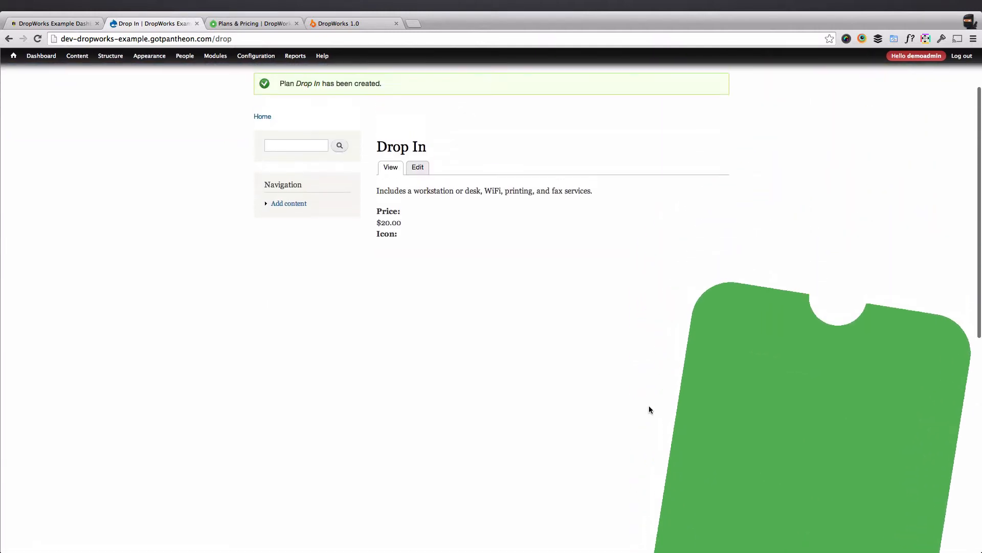
scroll(466, 323, "right", 1)
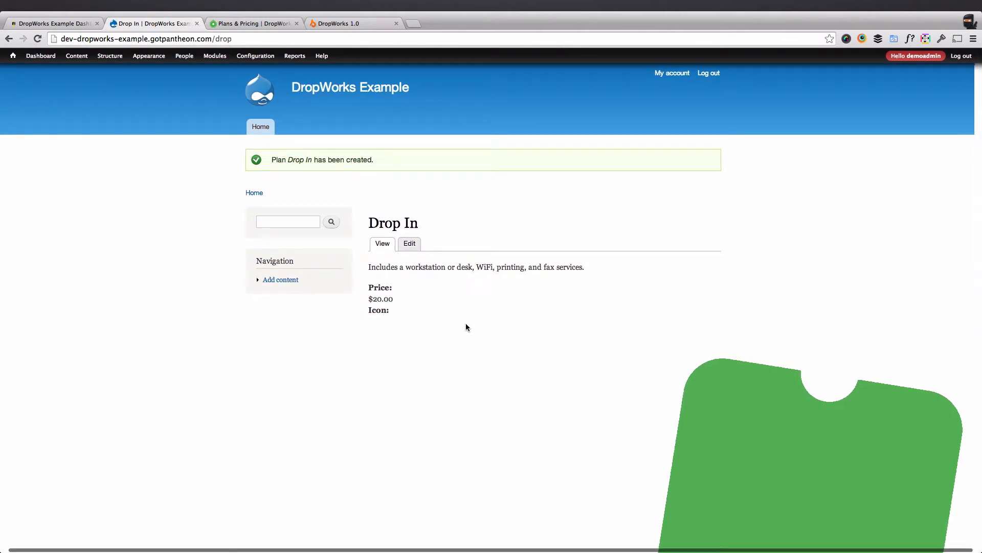
scroll(465, 323, "left", 1)
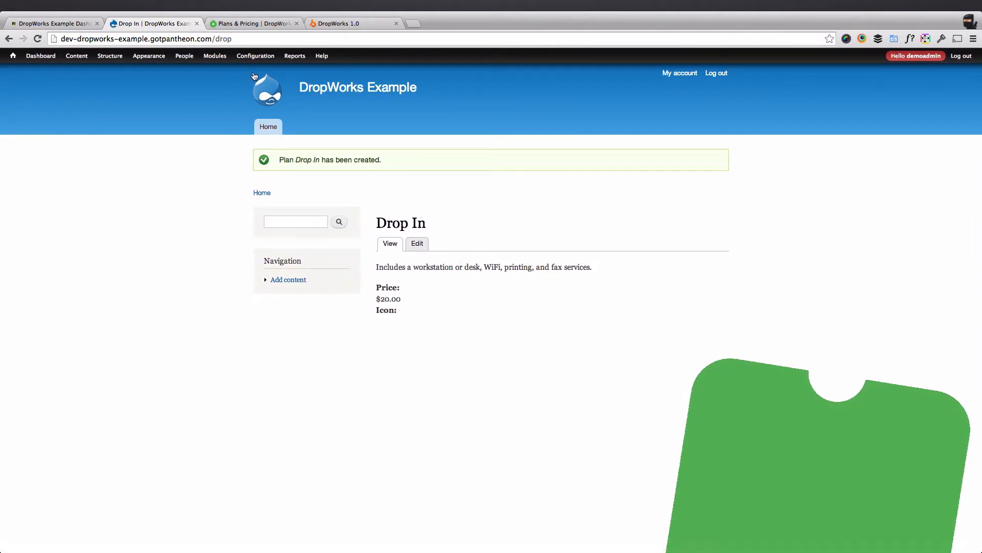
left_click_drag(215, 40, 271, 40)
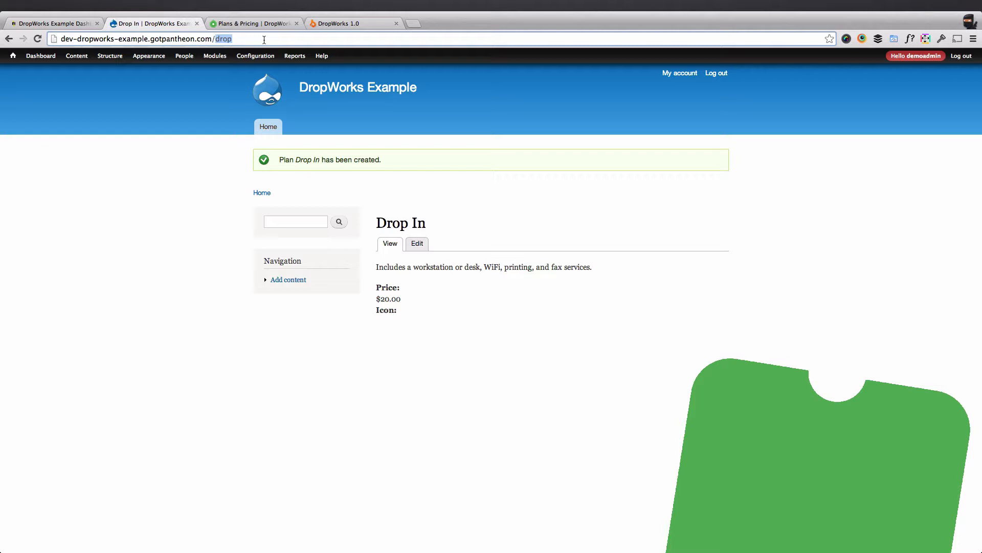
Compare the URL path of the new Drop In page with that of the reference site's Plans & Pricing page.
left_click(264, 39)
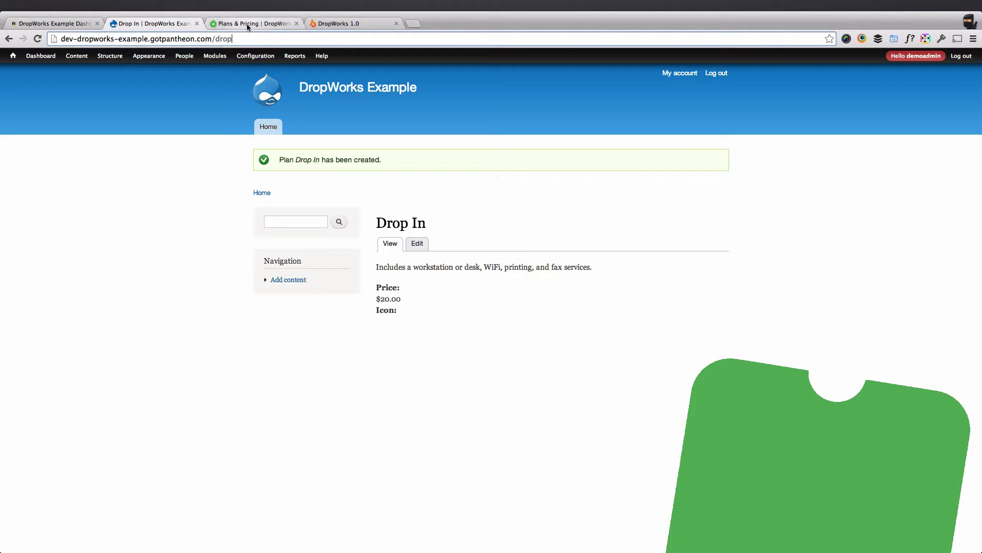
left_click(247, 24)
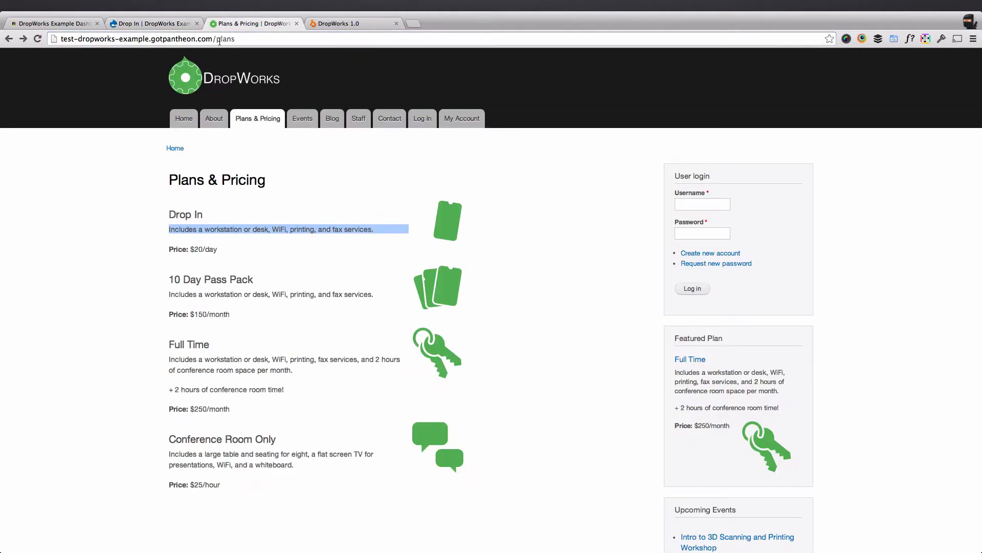
left_click_drag(215, 40, 261, 41)
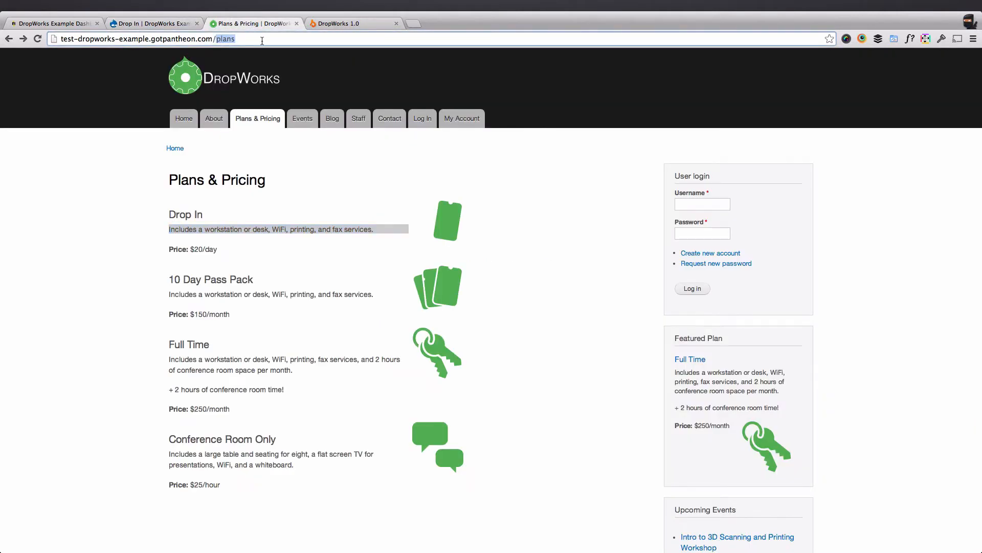
left_click(167, 23)
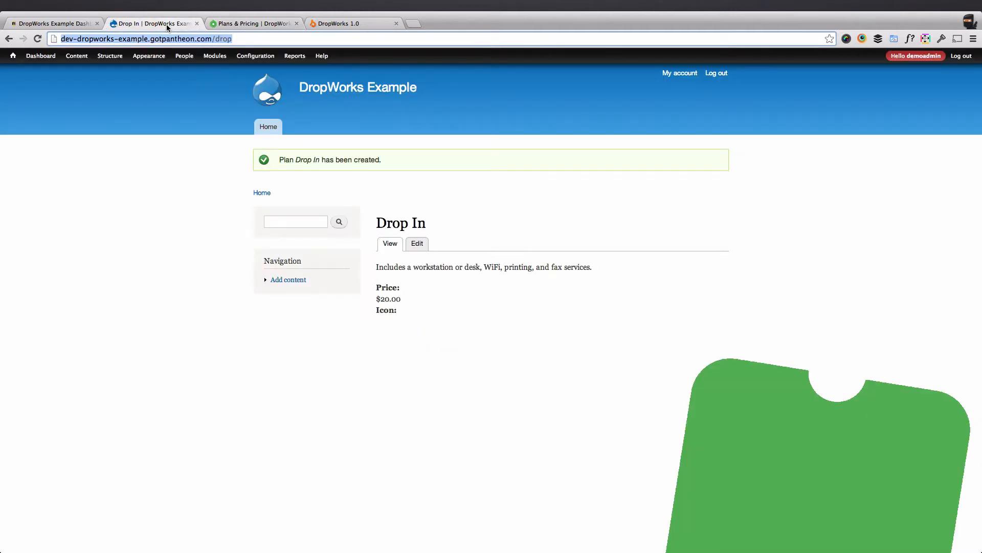
Open the URL alias patterns and set the pattern for all Event paths to events/[node:title].
mouse_move(260, 59)
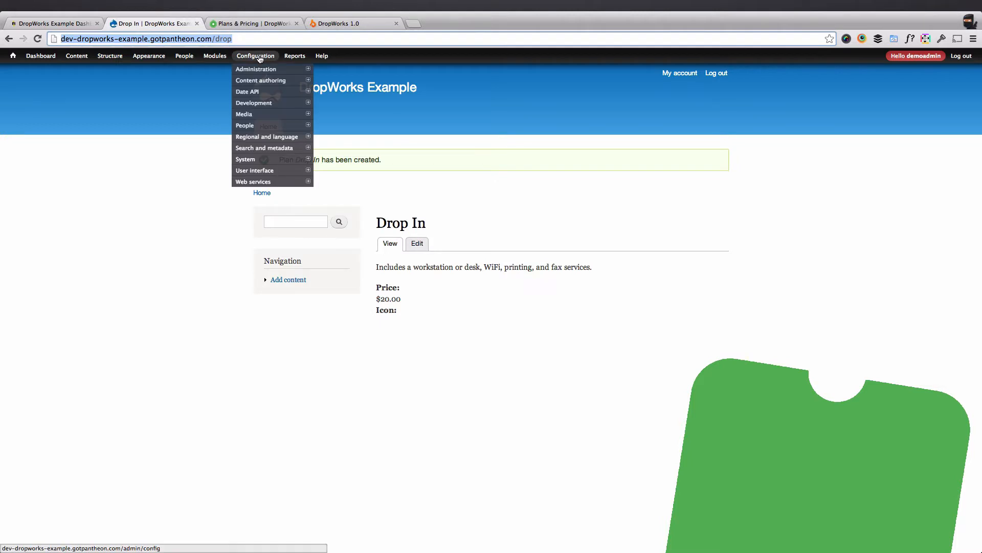
mouse_move(287, 148)
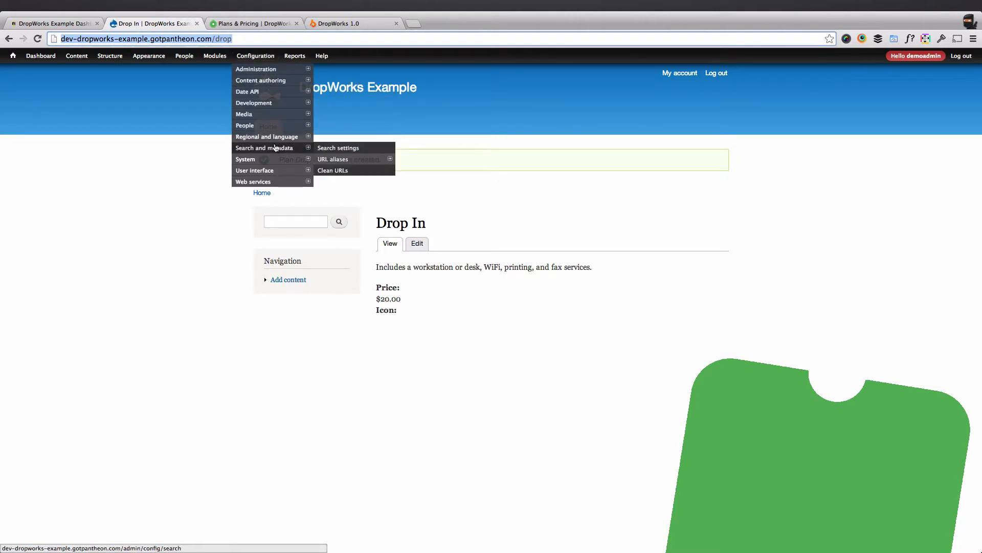
mouse_move(347, 161)
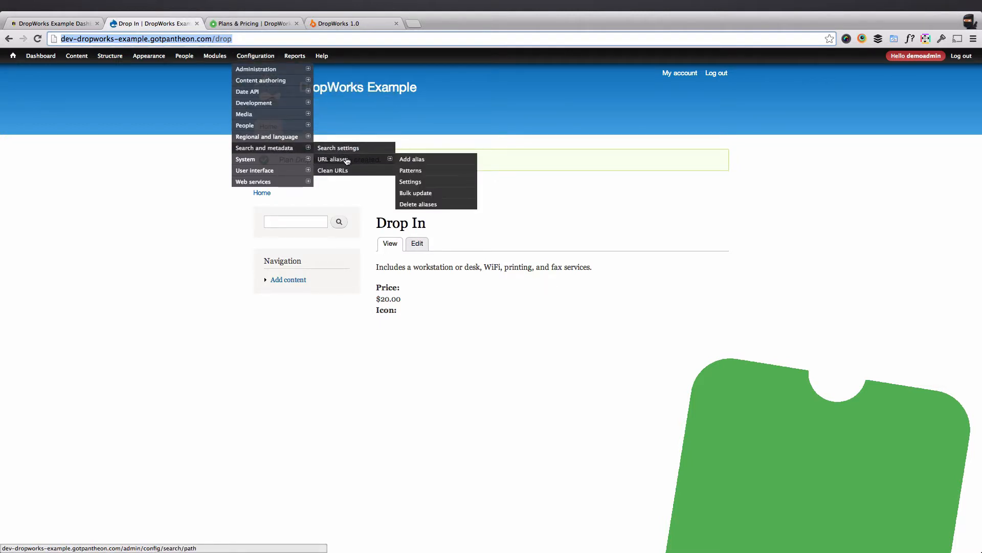
left_click(416, 175)
left_click(416, 176)
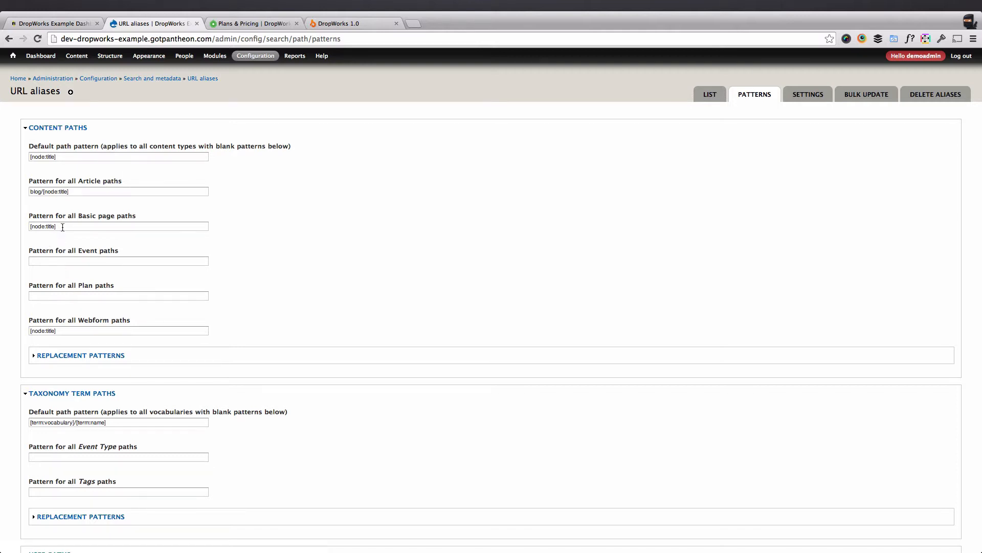
left_click(61, 261)
type("even")
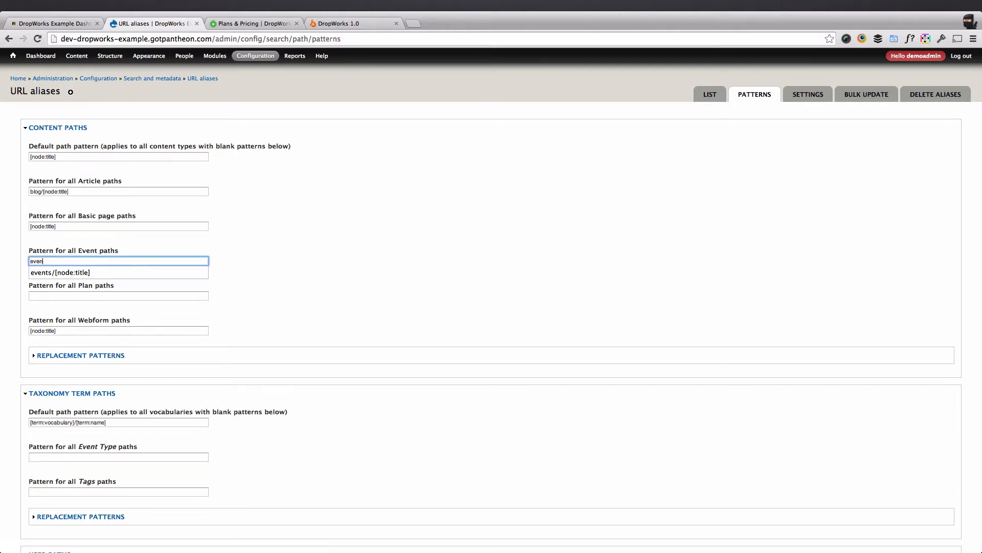
key("Down")
key("Tab")
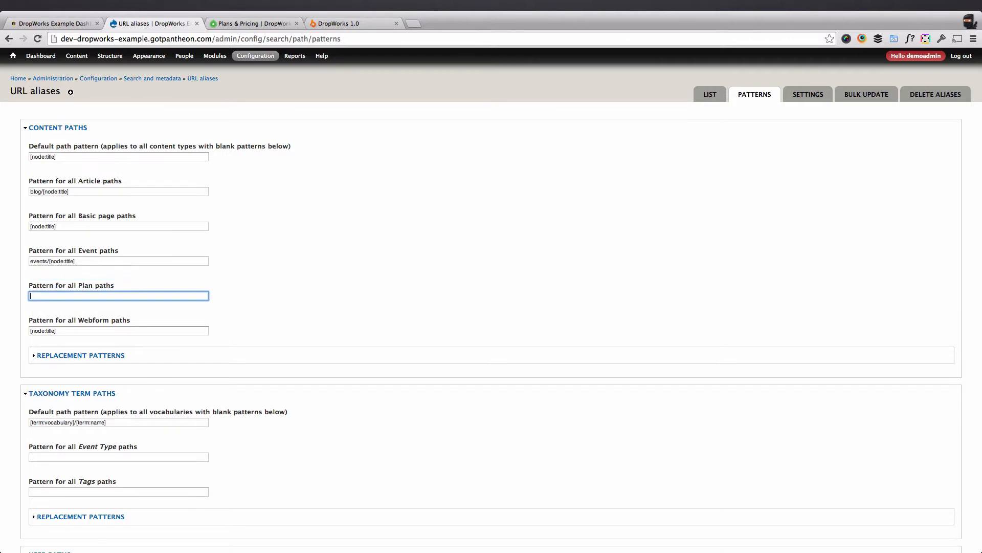
Set the pattern for all Plan paths to plans/[node:title] and save the URL alias configuration.
left_click(87, 296)
key("Down")
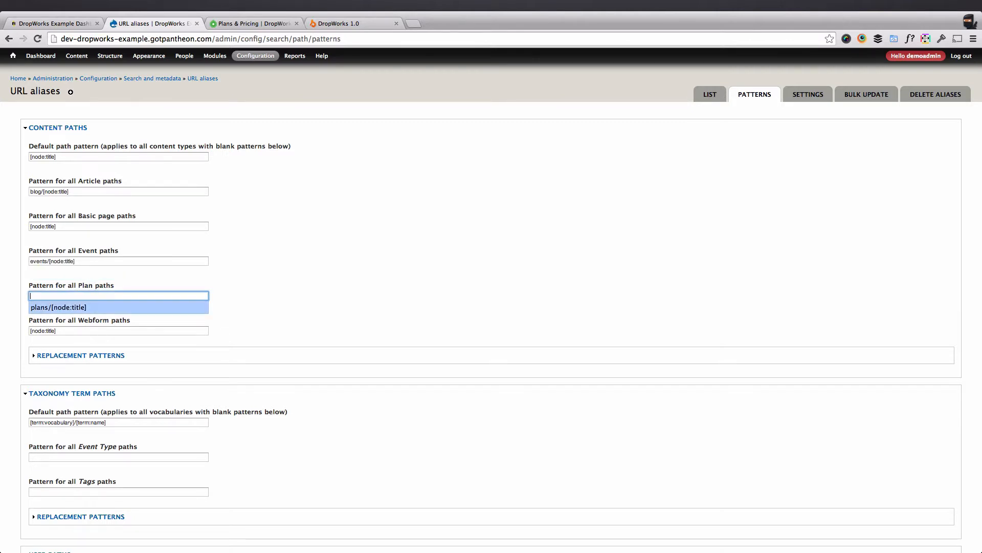
key("Tab")
scroll(214, 307, "down", 5)
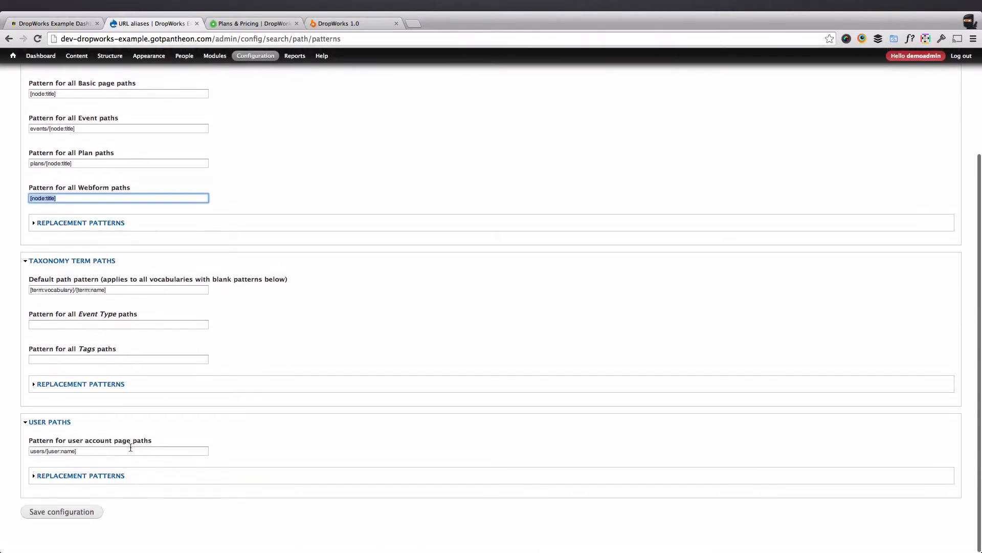
left_click(57, 513)
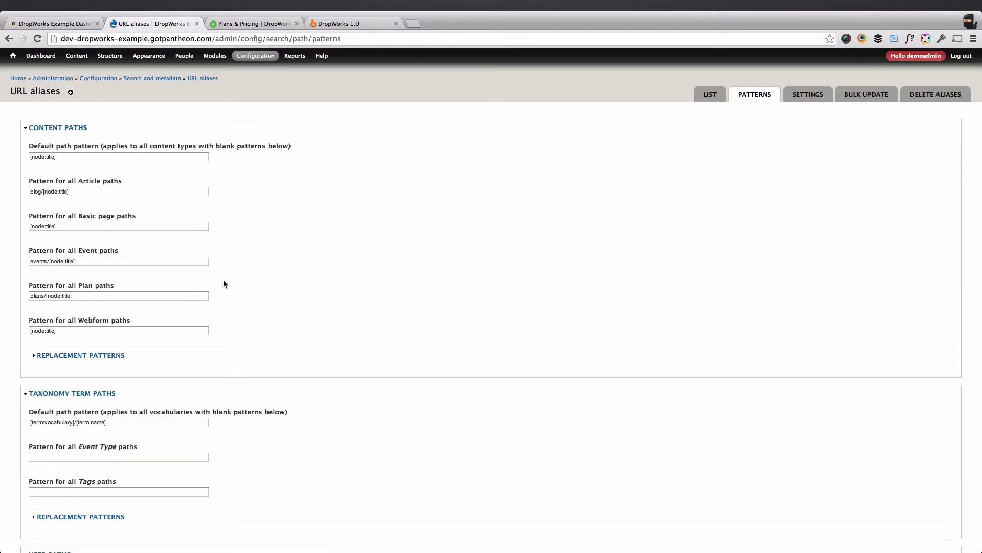
left_click_drag(76, 260, 26, 258)
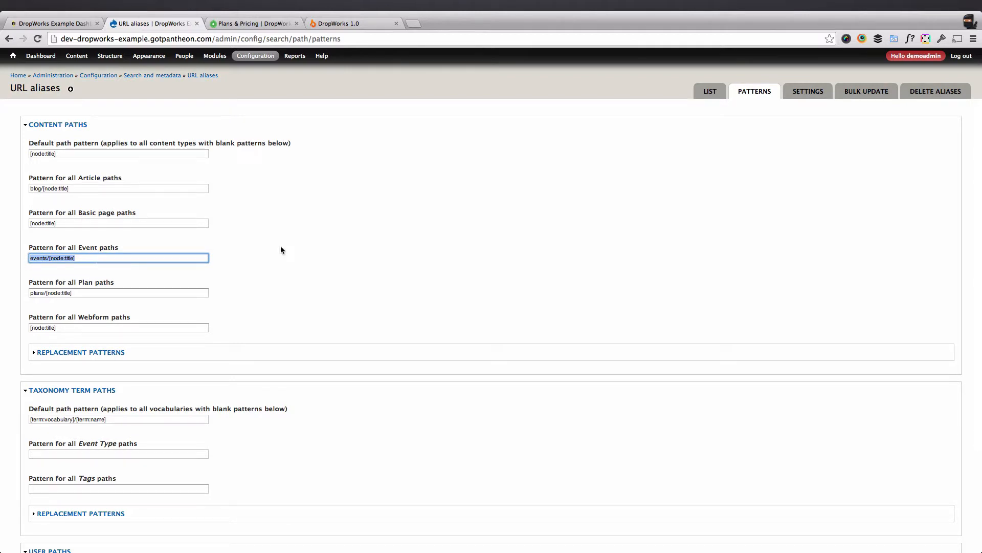
left_click(317, 227)
scroll(307, 226, "down", 1)
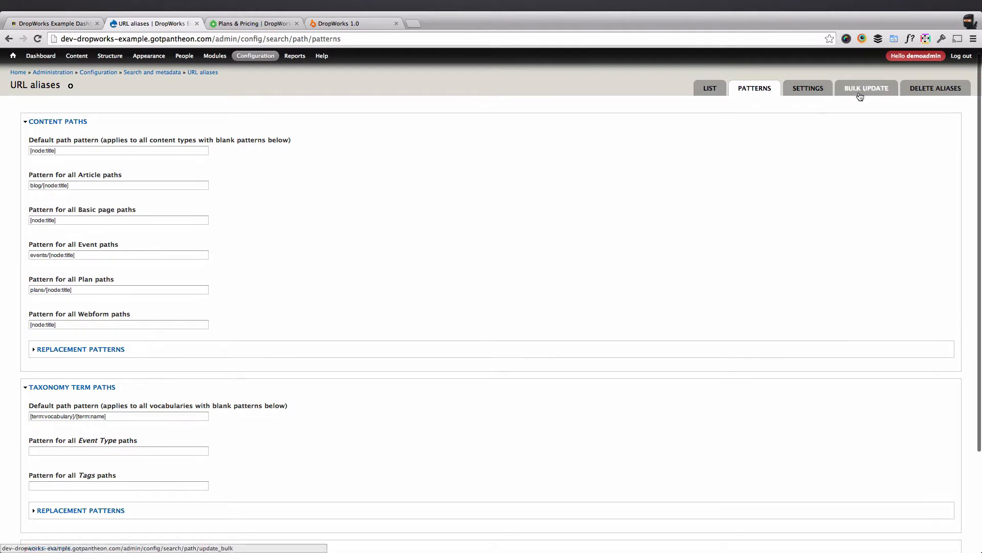
Edit the Drop In plan from the content list, enable automatic URL alias generation, and save it.
mouse_move(71, 62)
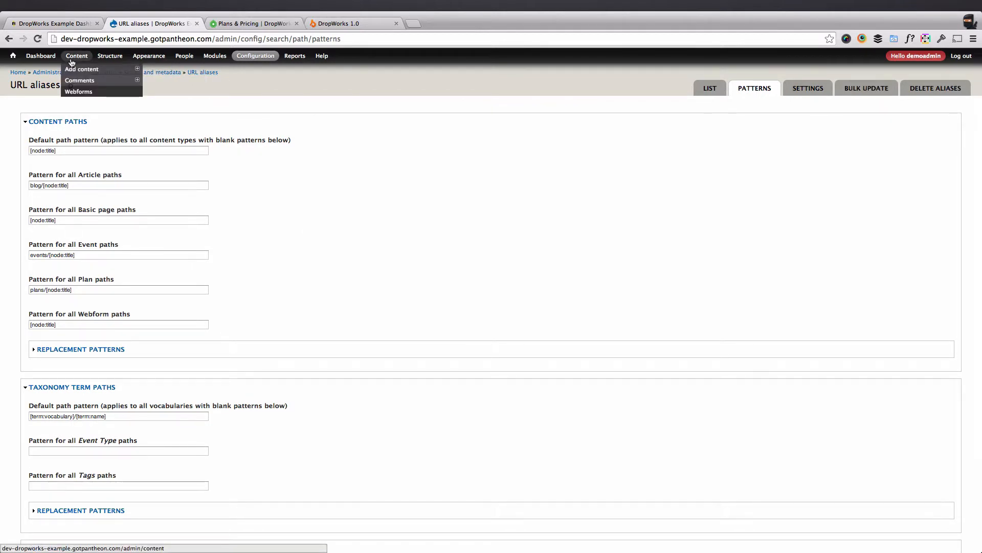
left_click(72, 62)
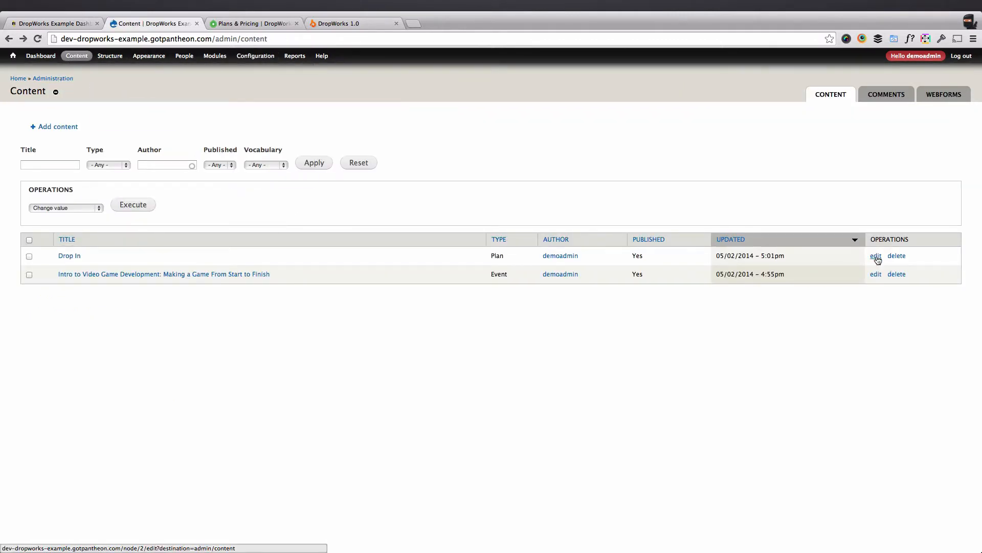
left_click(876, 257)
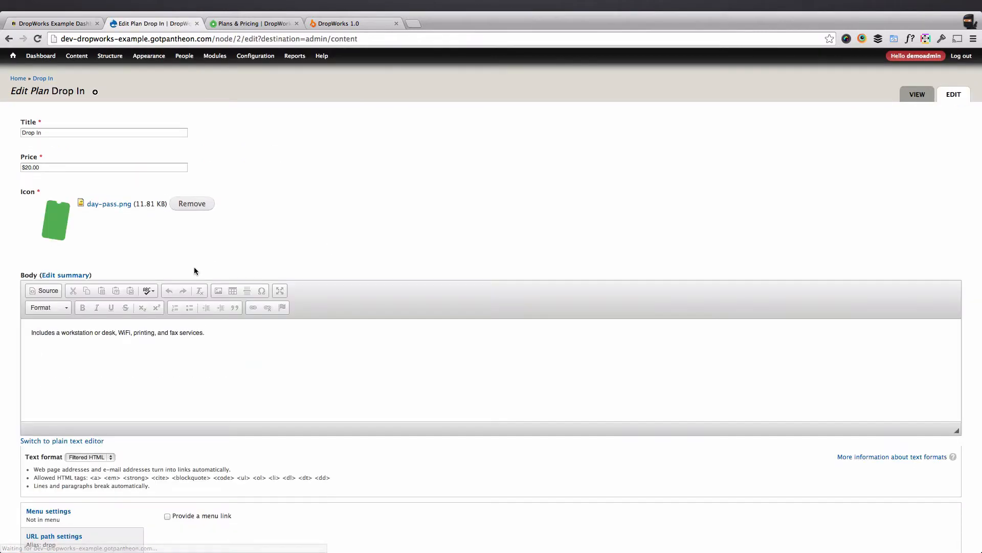
scroll(194, 270, "down", 4)
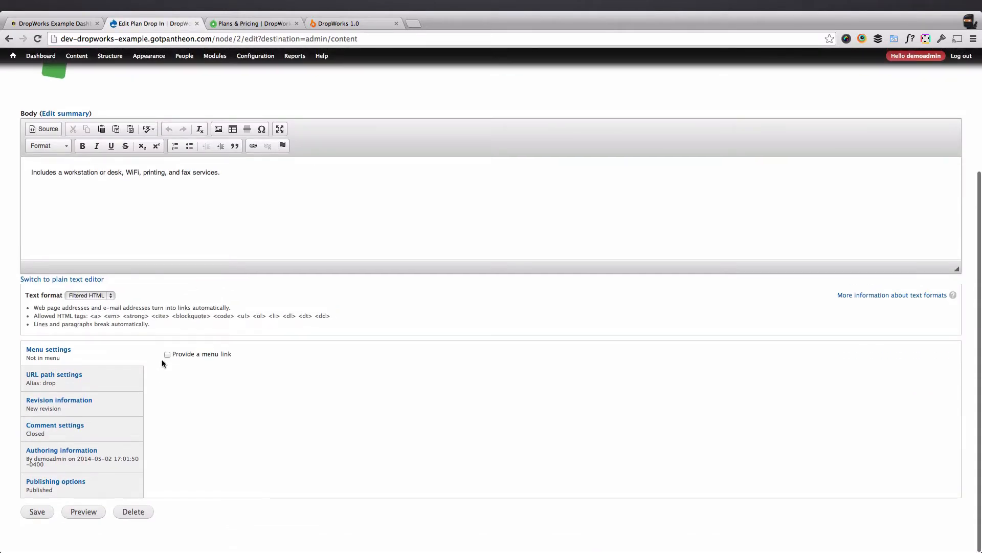
left_click(99, 384)
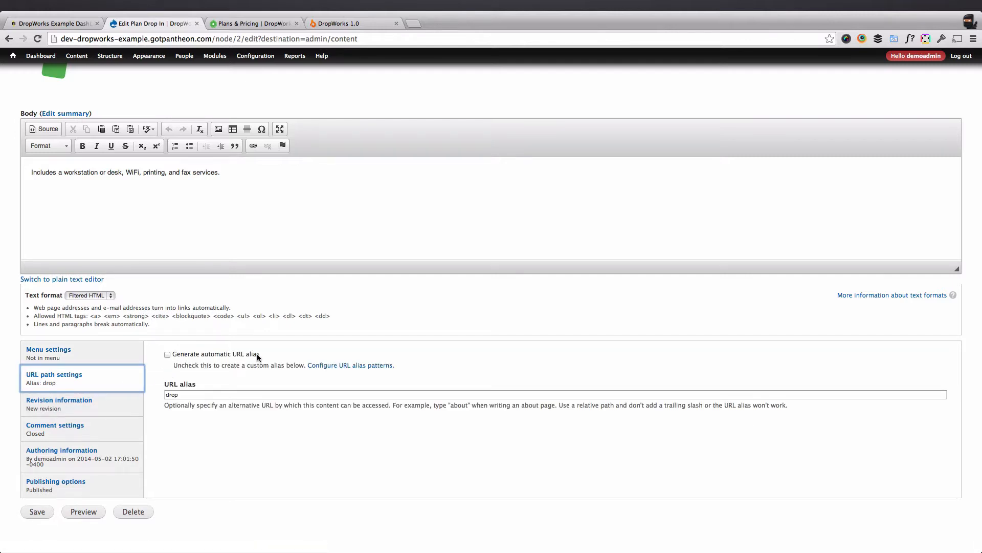
left_click(183, 356)
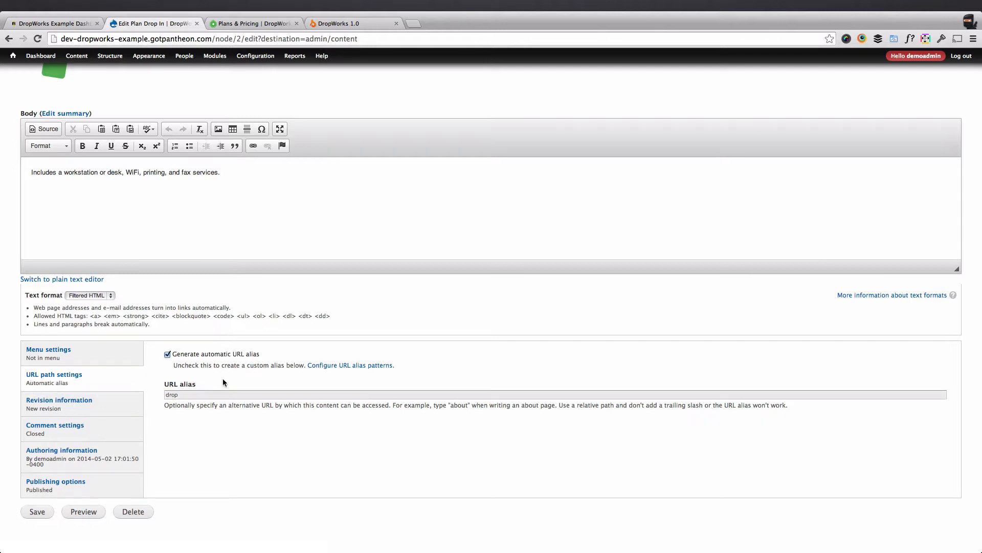
left_click(37, 511)
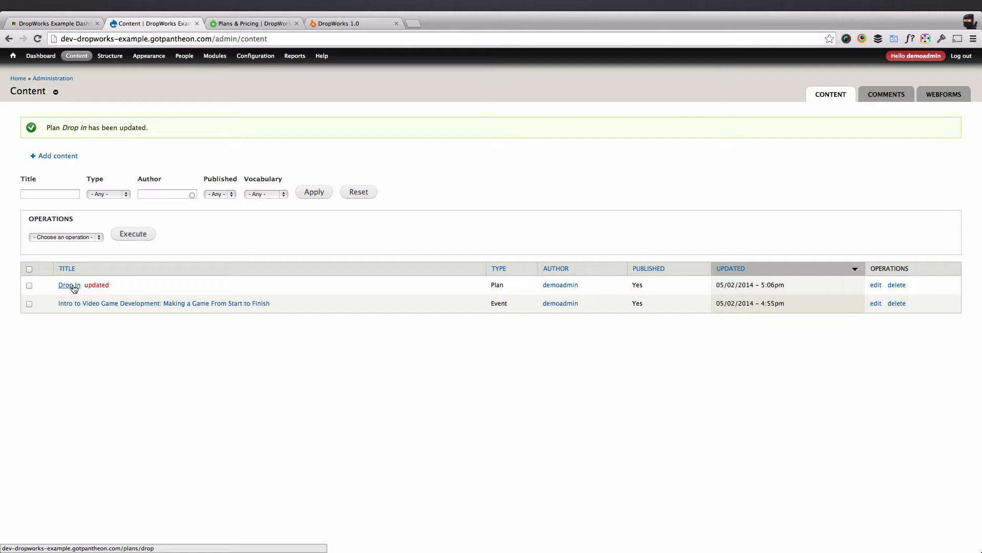
Reopen the Drop In plan, disable its automatic alias, set the URL alias to plans/drop-in, and save.
left_click(876, 285)
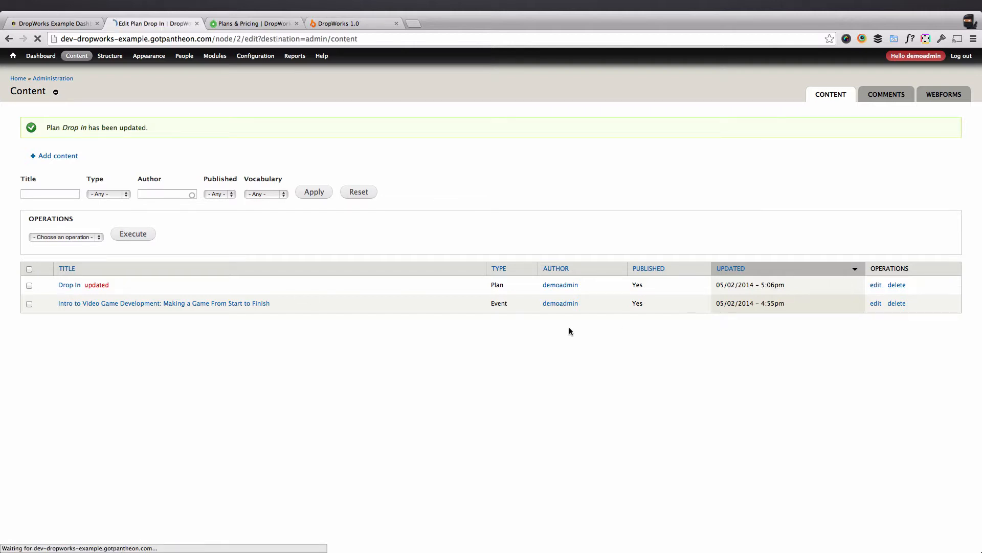
scroll(197, 354, "down", 4)
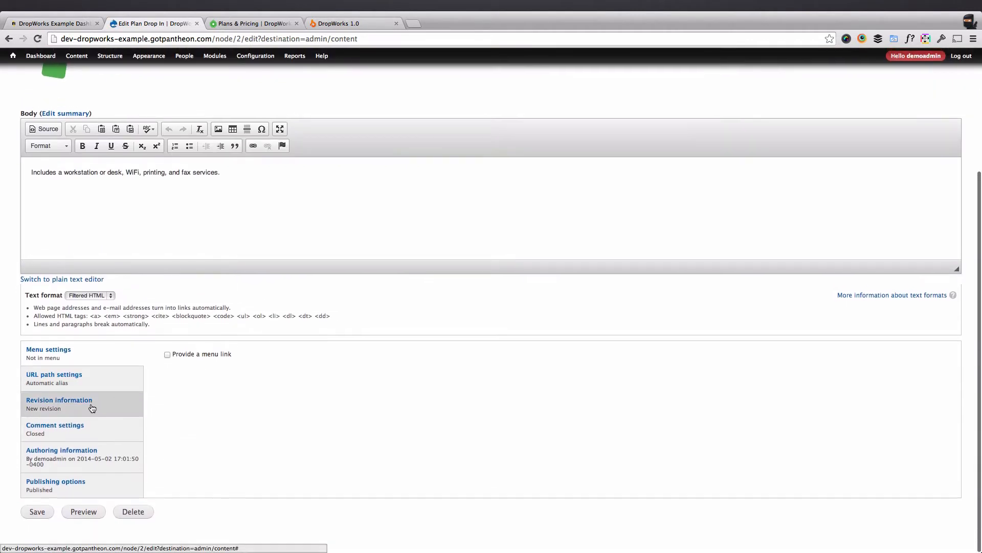
left_click(92, 383)
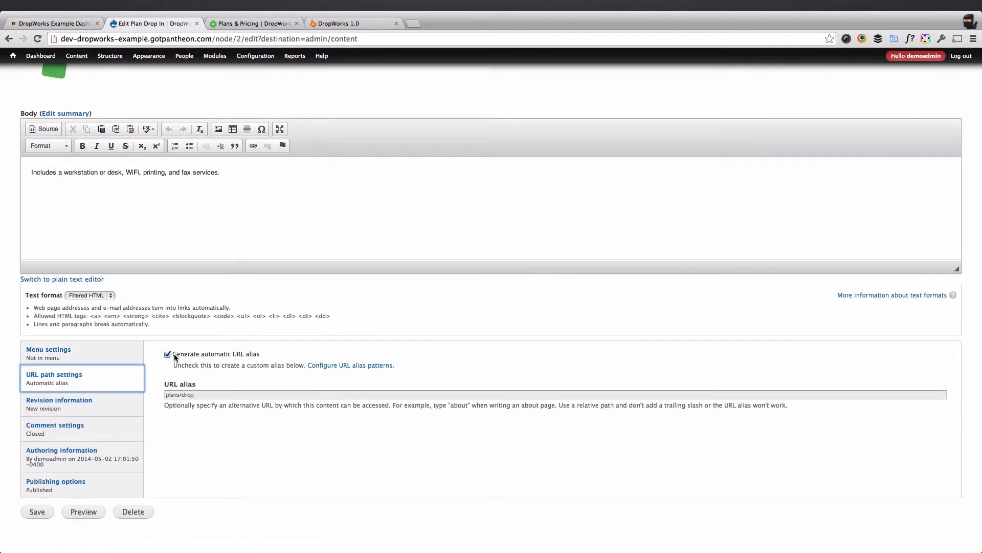
left_click(174, 354)
left_click(206, 395)
type("-in")
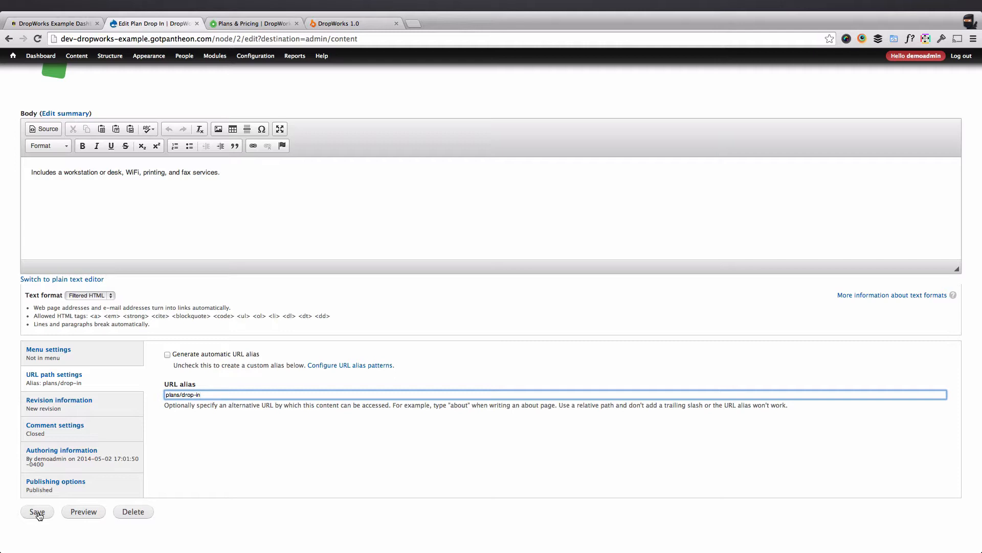
left_click(37, 513)
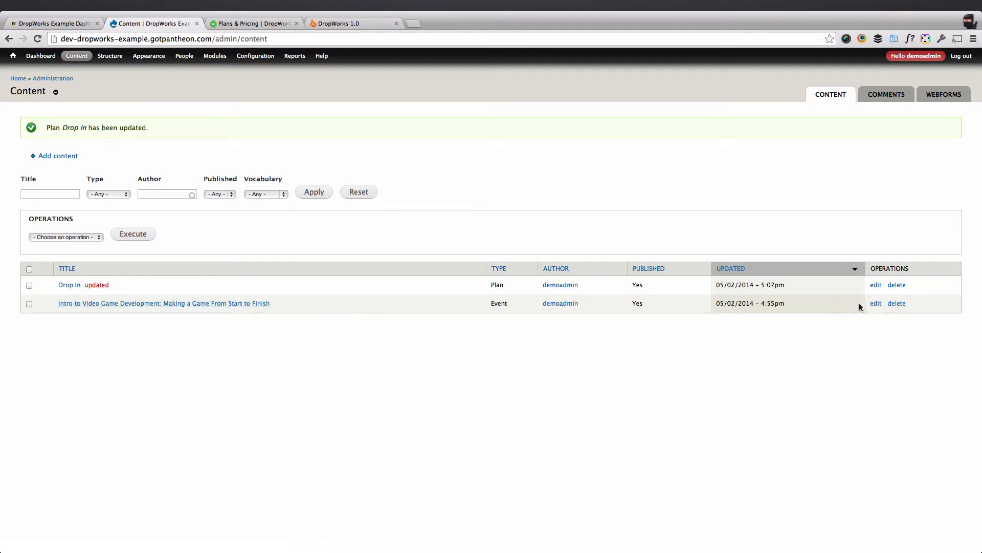
Edit the Intro to Video Game Development event, enable automatic URL alias generation, and save it.
left_click(875, 304)
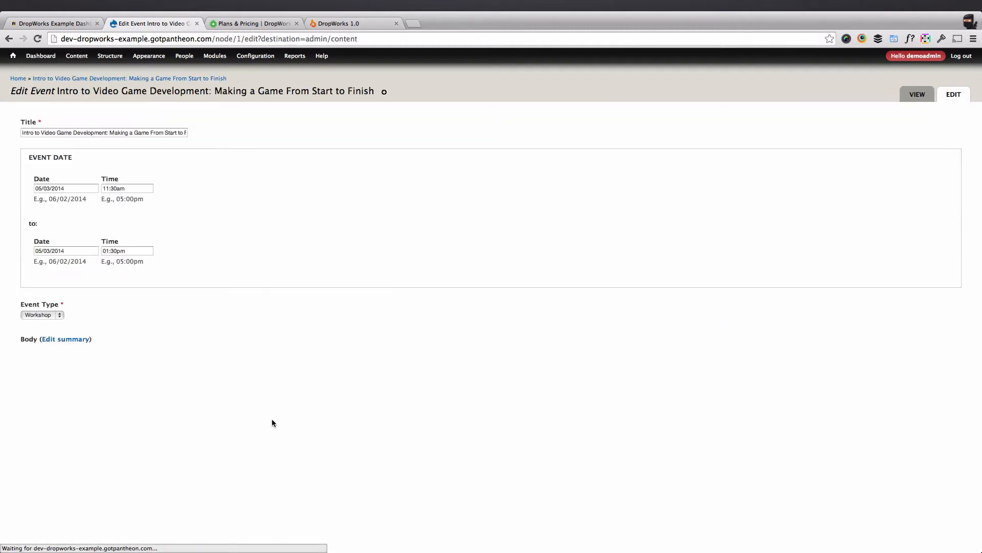
scroll(191, 351, "down", 10)
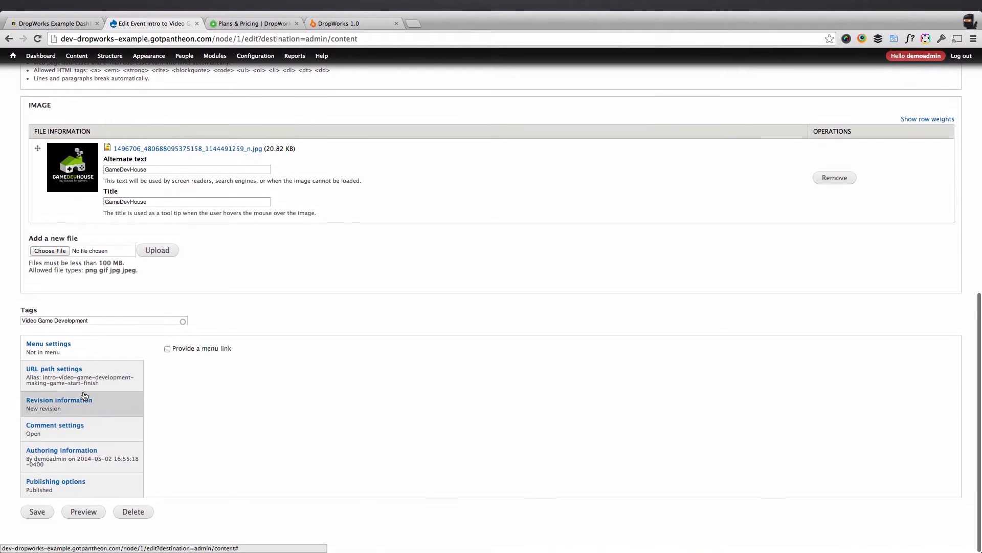
left_click(88, 385)
left_click(189, 350)
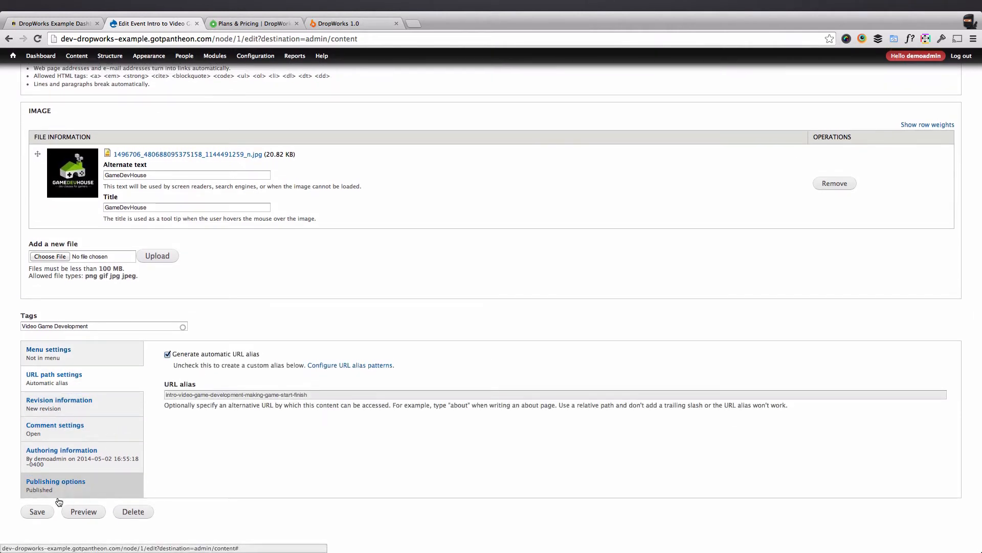
left_click(41, 512)
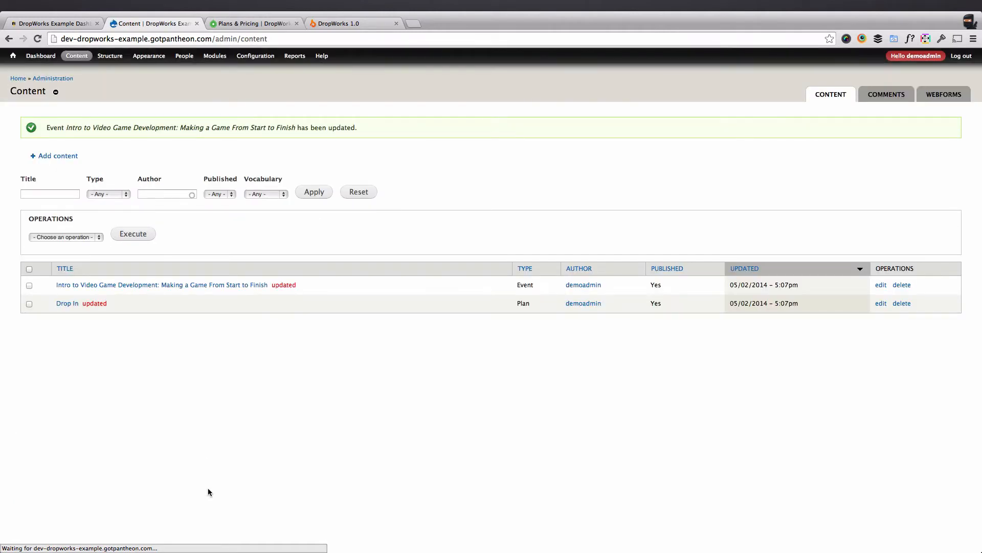
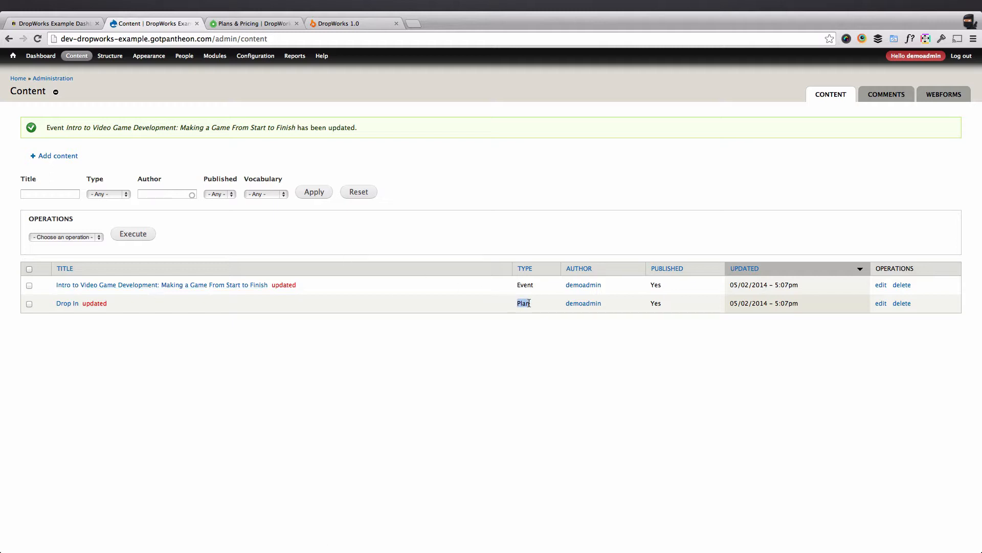
left_click(451, 308)
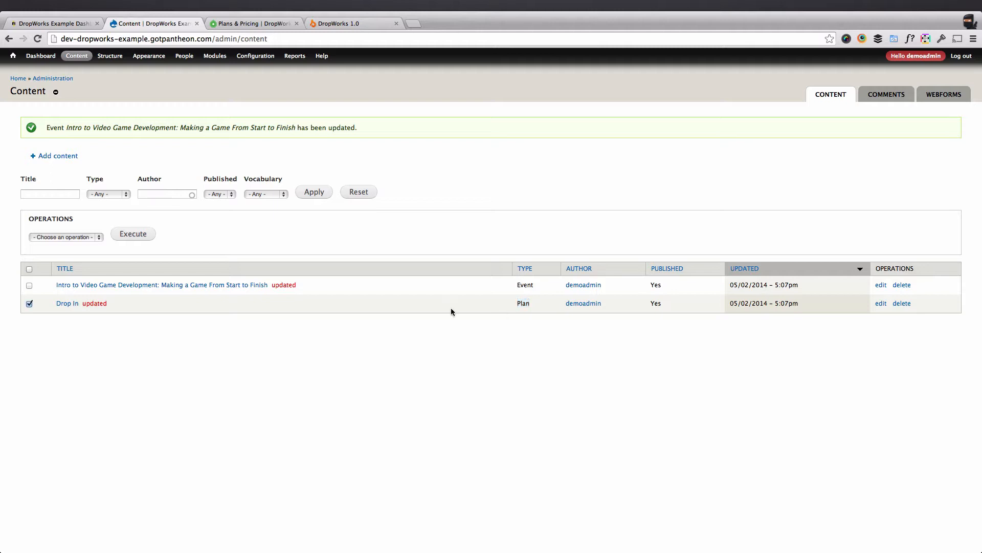
left_click(408, 309)
left_click(401, 301)
Start a new Basic page and enter About as its title.
mouse_move(77, 56)
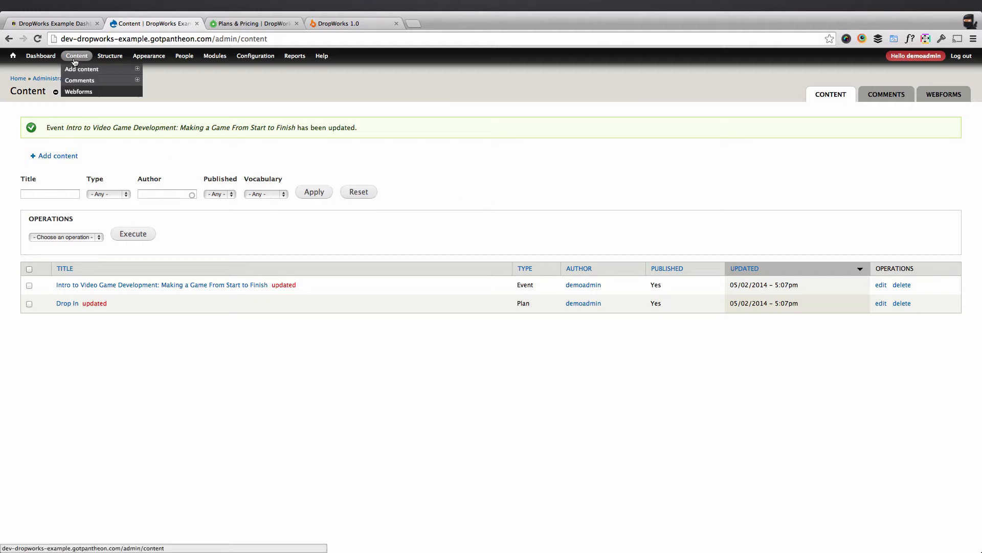
mouse_move(77, 77)
left_click(59, 157)
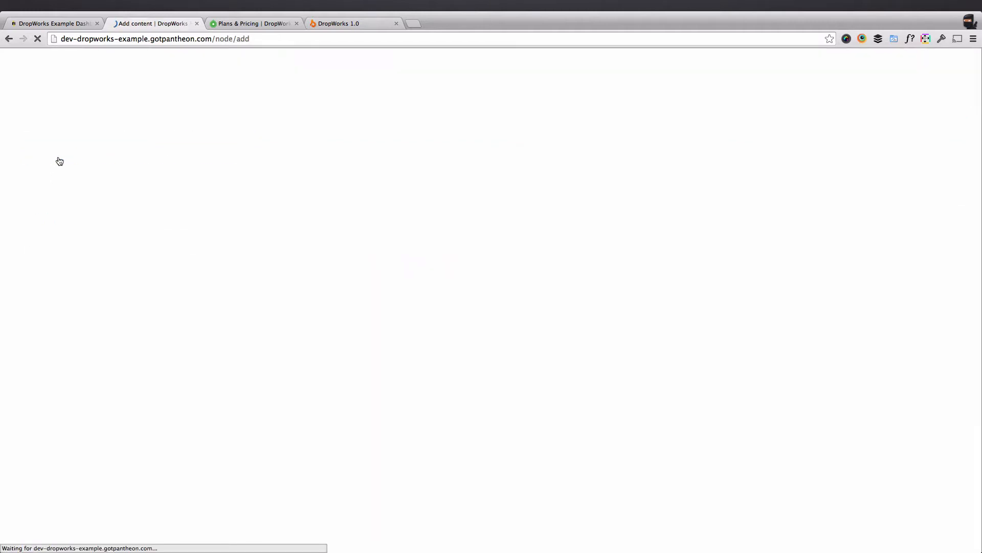
left_click(57, 155)
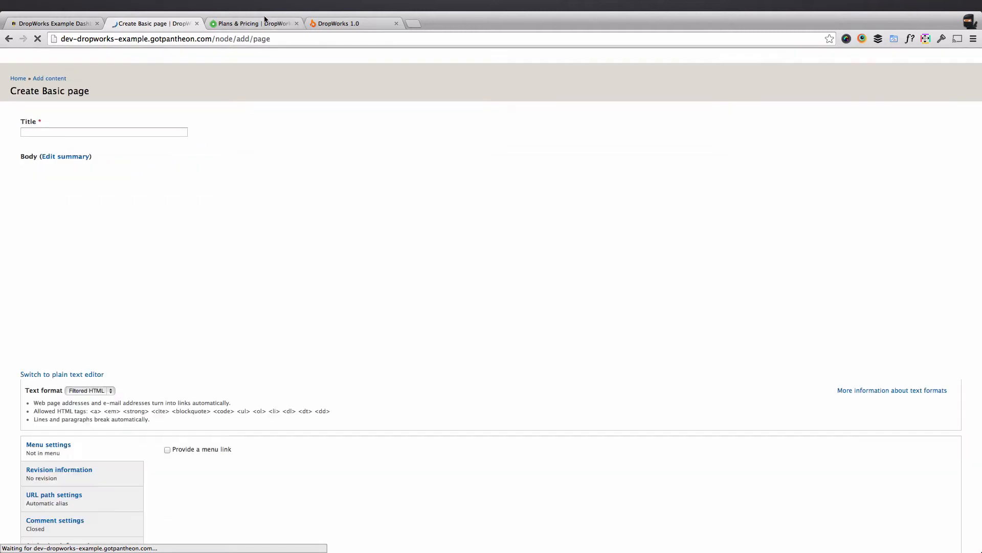
type("A")
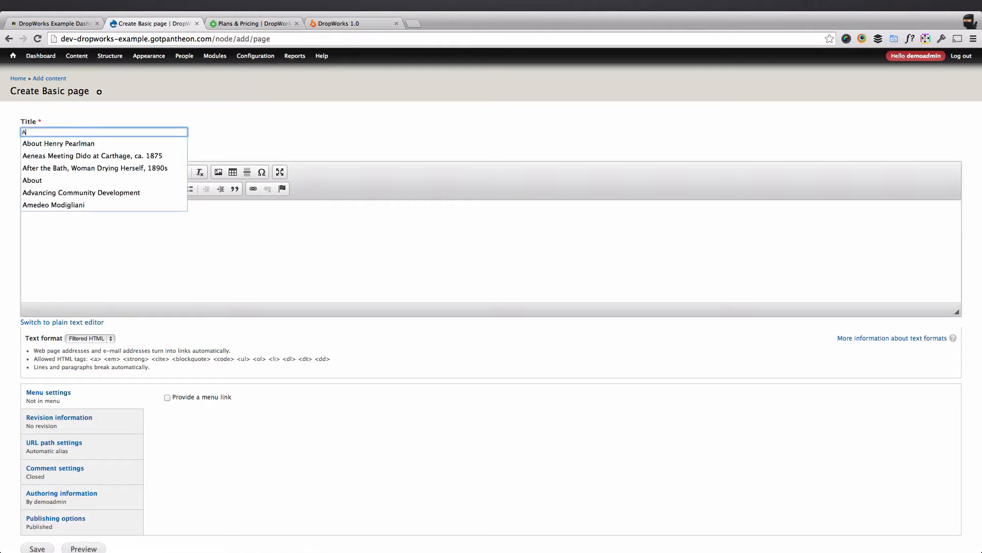
type("bout")
key("Tab")
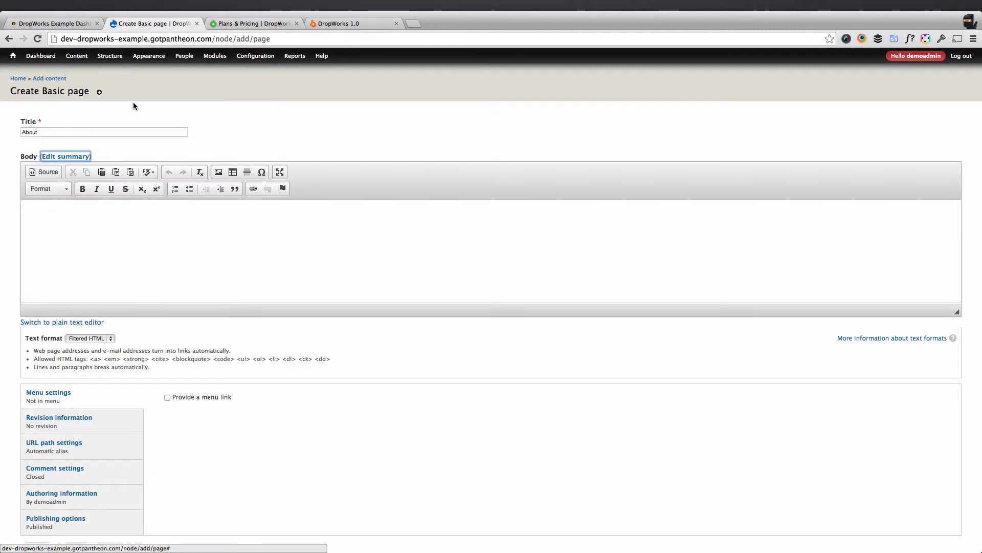
Copy the full body text of the reference site's About page and paste it into the new page's Body.
left_click(231, 24)
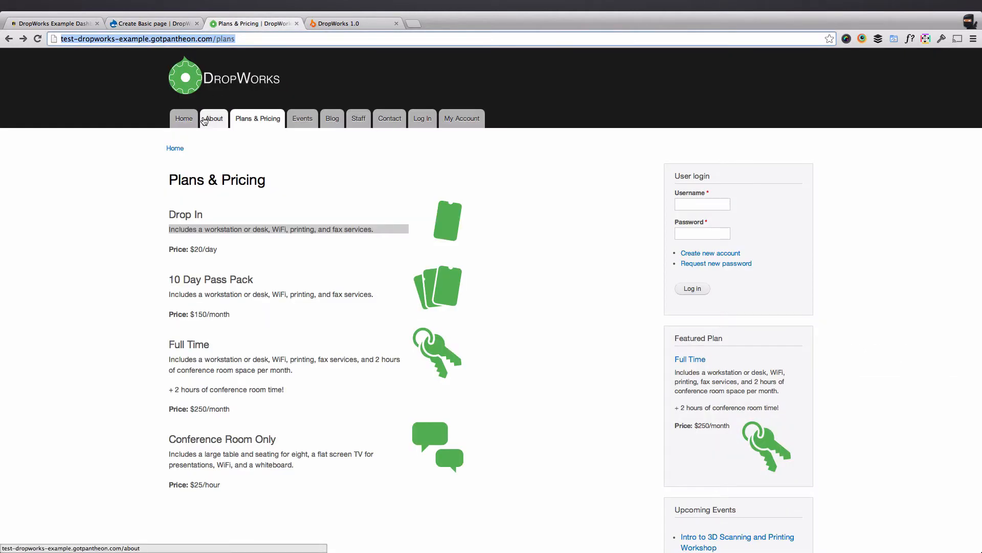
key("super+r")
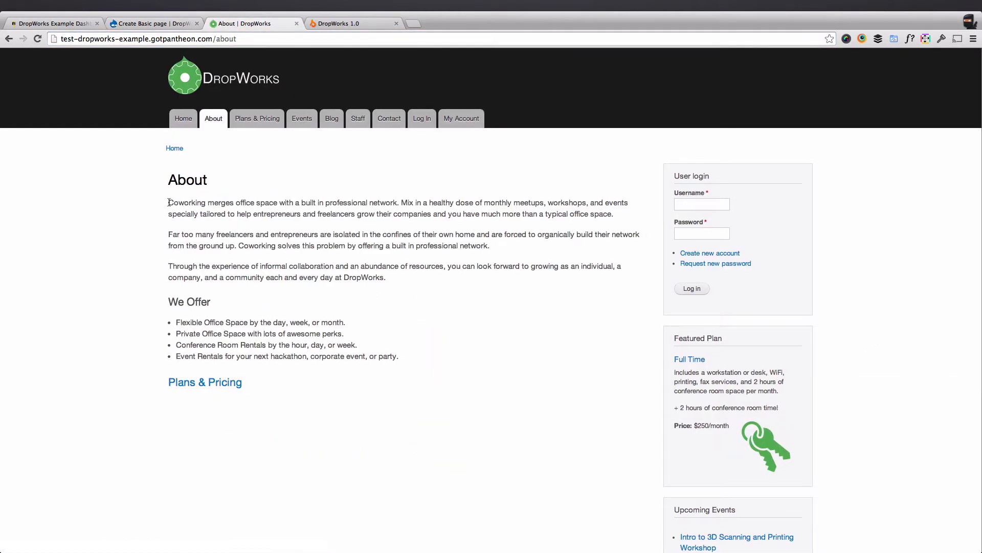
left_click_drag(169, 198, 263, 377)
key("super+c")
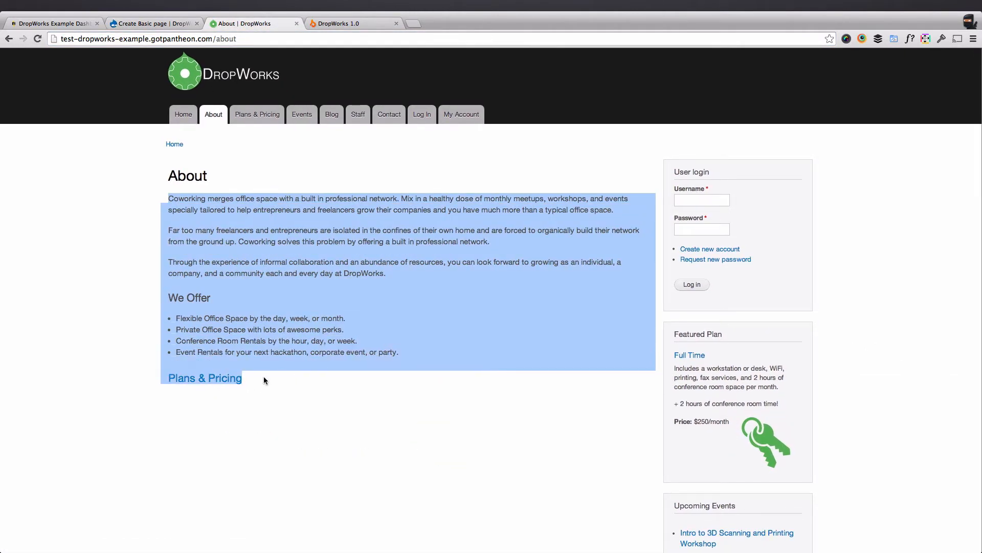
left_click(148, 23)
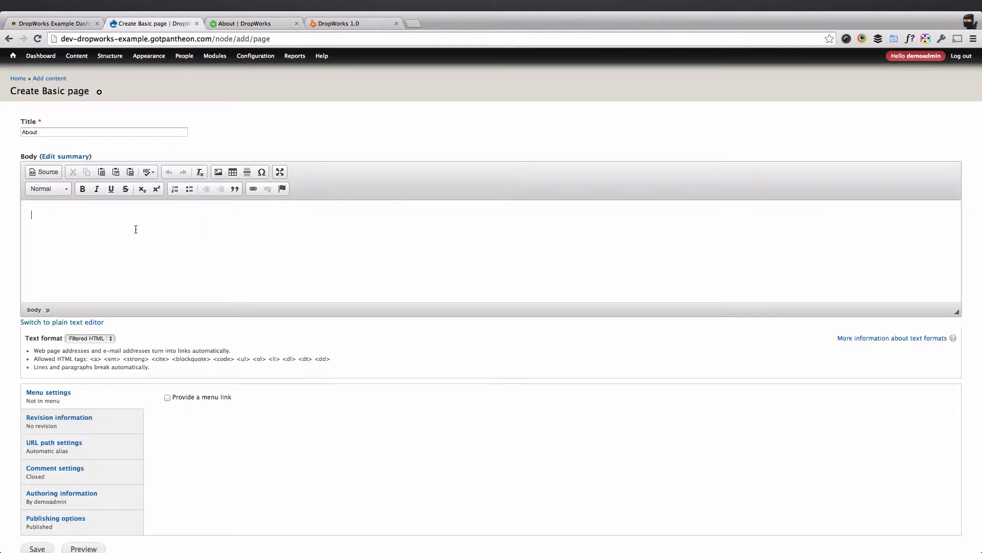
key("super+v")
scroll(113, 255, "down", 5)
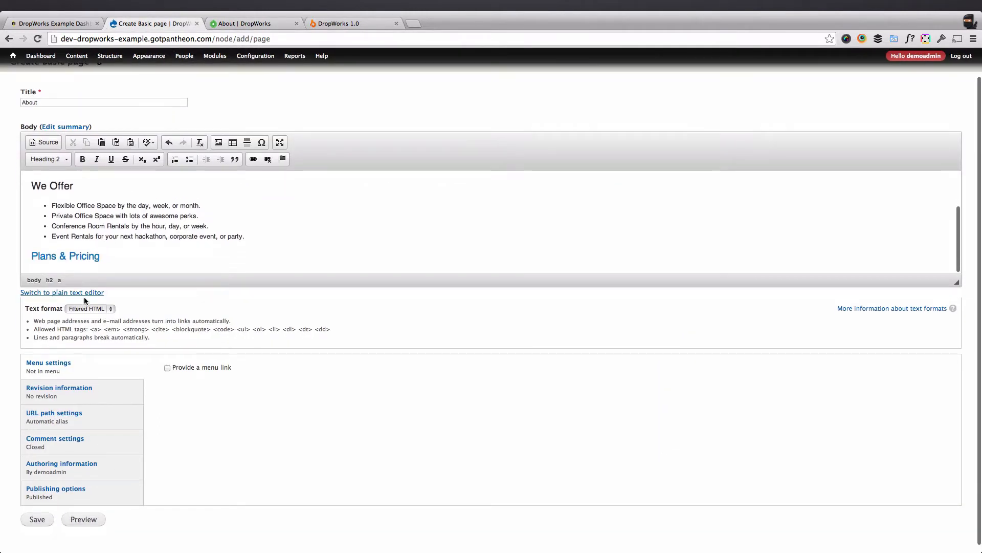
Replace the URL of the Plans & Pricing link in the Body with the relative path /plans.
left_click(254, 152)
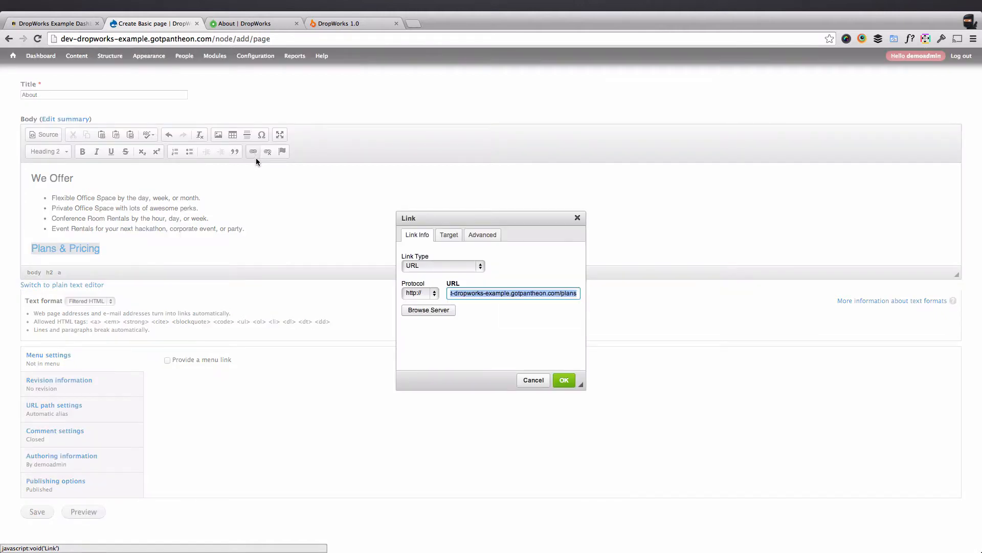
left_click(561, 293)
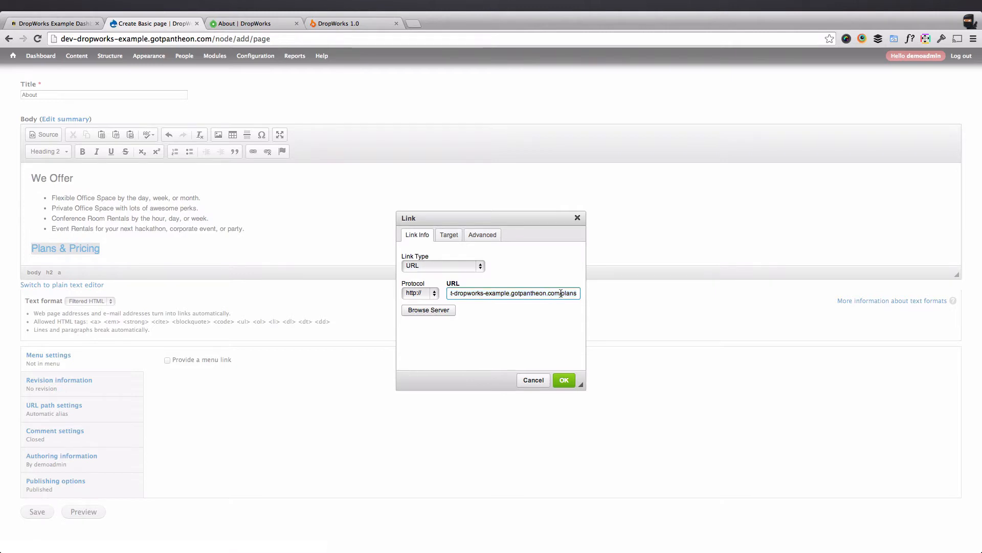
left_click_drag(561, 293, 435, 294)
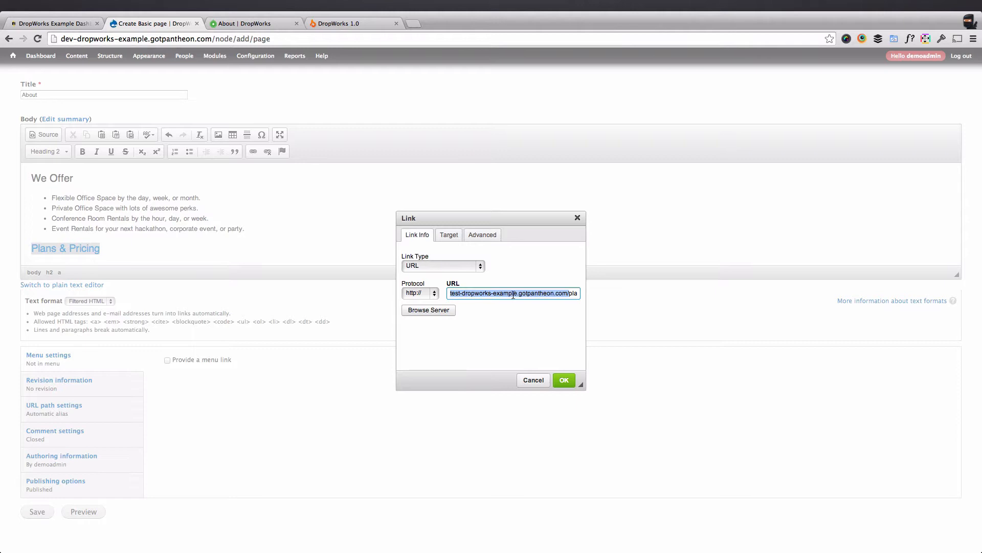
type("/plans")
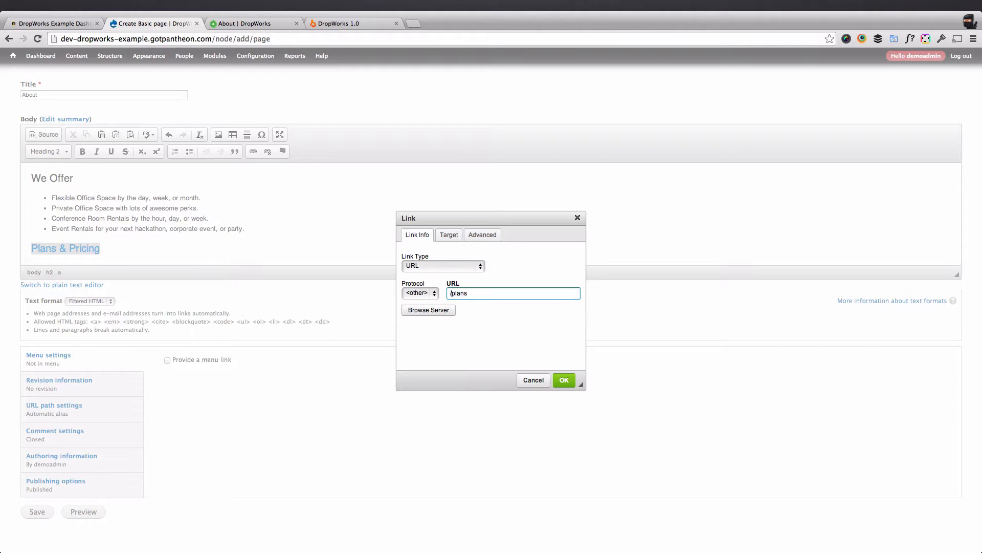
left_click_drag(473, 293, 435, 293)
left_click(566, 383)
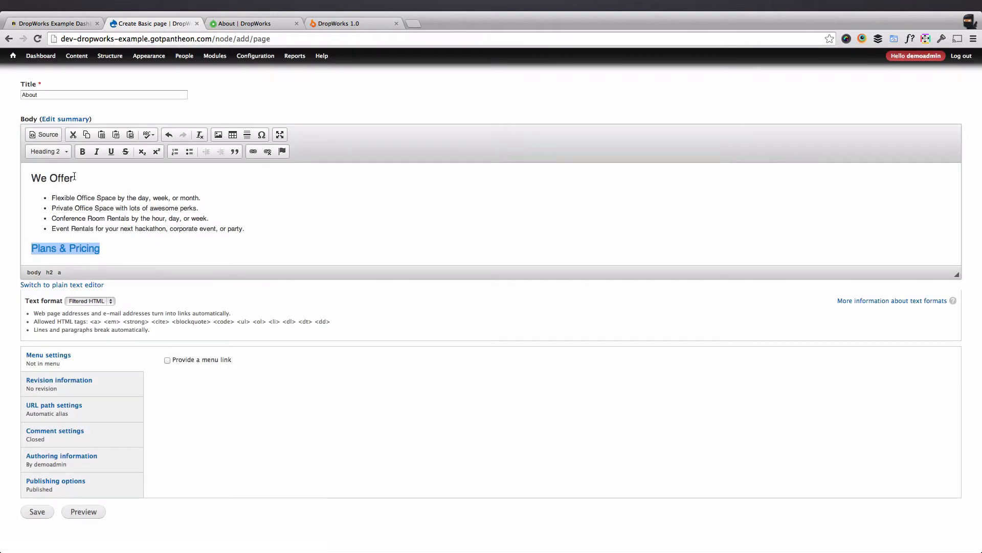
Try the Normal format on the We Offer heading, restore Heading 2, and toggle bold on and off in the first bullet.
triple_click(74, 176)
left_click(46, 152)
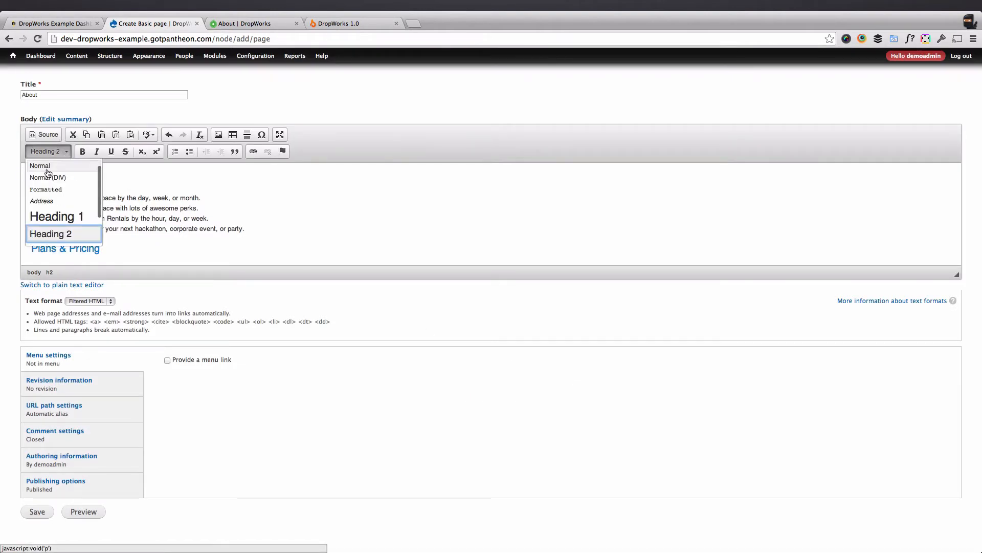
left_click(47, 172)
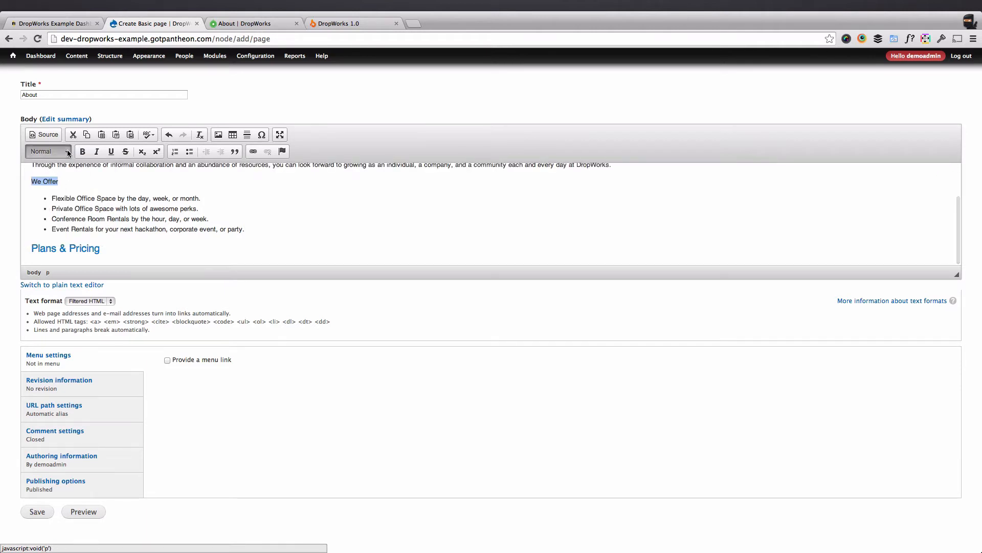
left_click(68, 153)
left_click(46, 233)
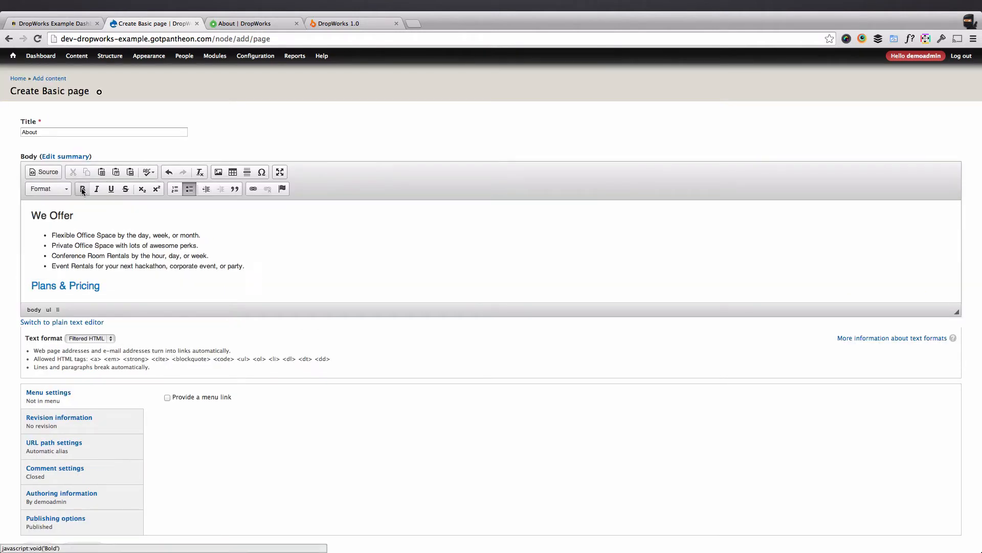
left_click(84, 190)
left_click(85, 190)
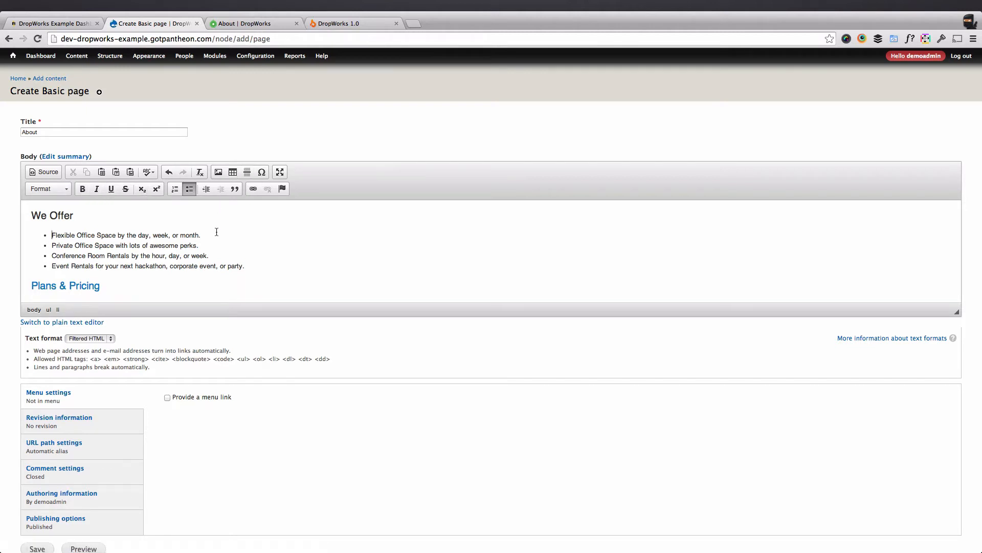
Review the Body content and save the About page.
scroll(217, 232, "up", 3)
scroll(204, 235, "down", 5)
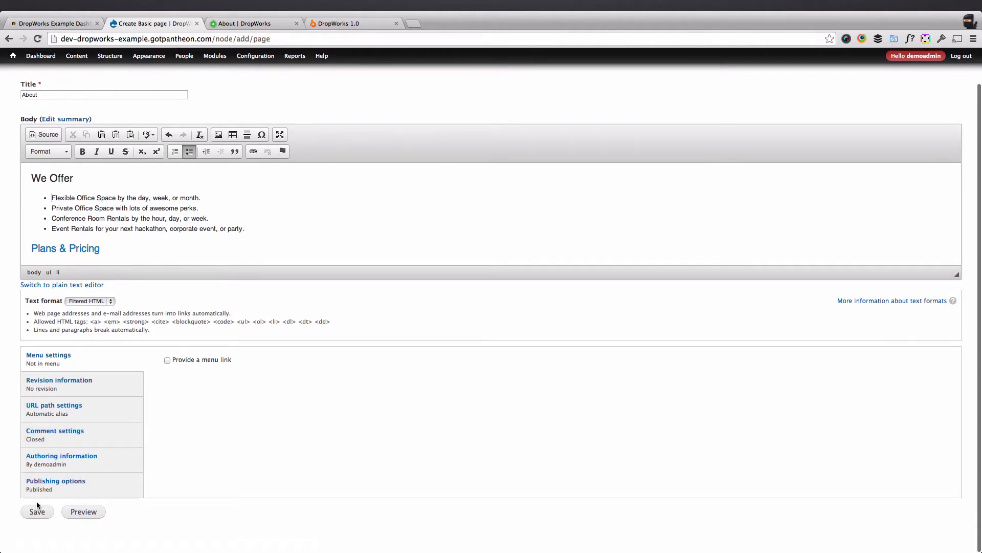
left_click(37, 508)
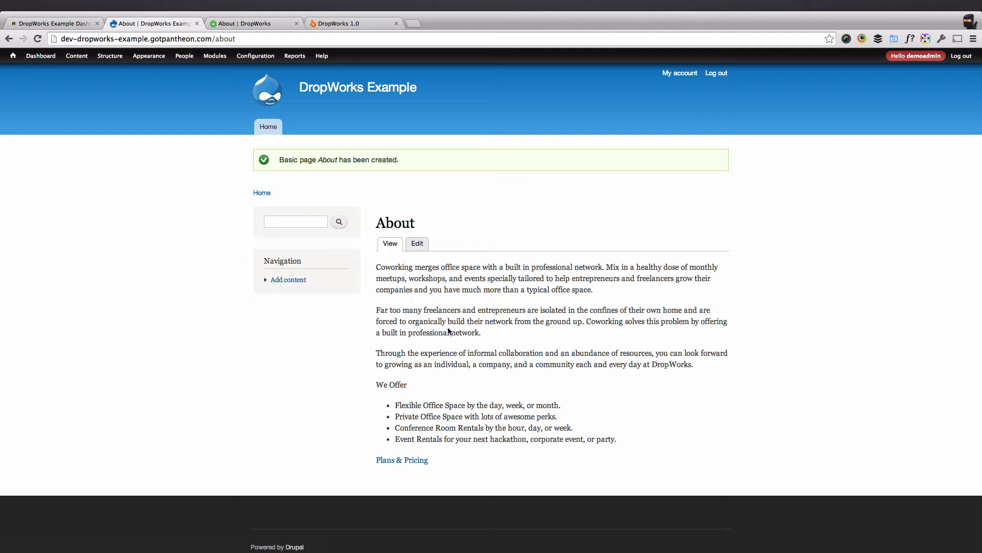
Start a new Article and copy its title, "They're Working on Their Own, Just Side by Side", from the reference site's blog post.
left_click(288, 279)
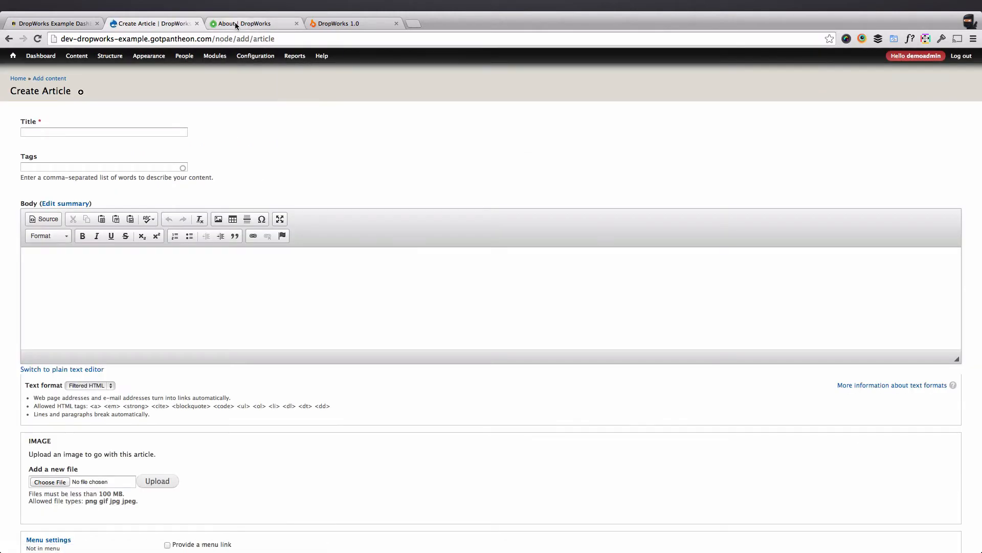
left_click(237, 23)
left_click(192, 73)
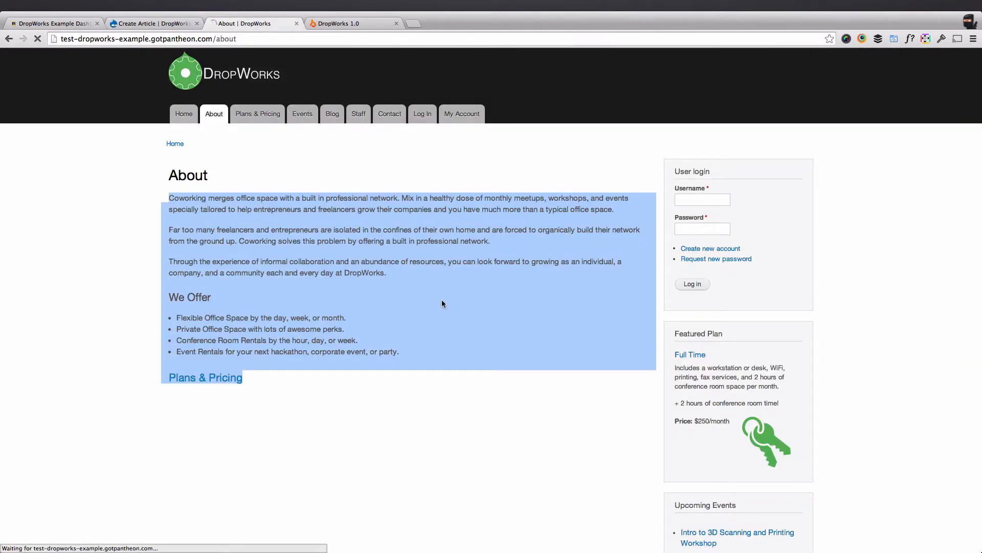
left_click(650, 473)
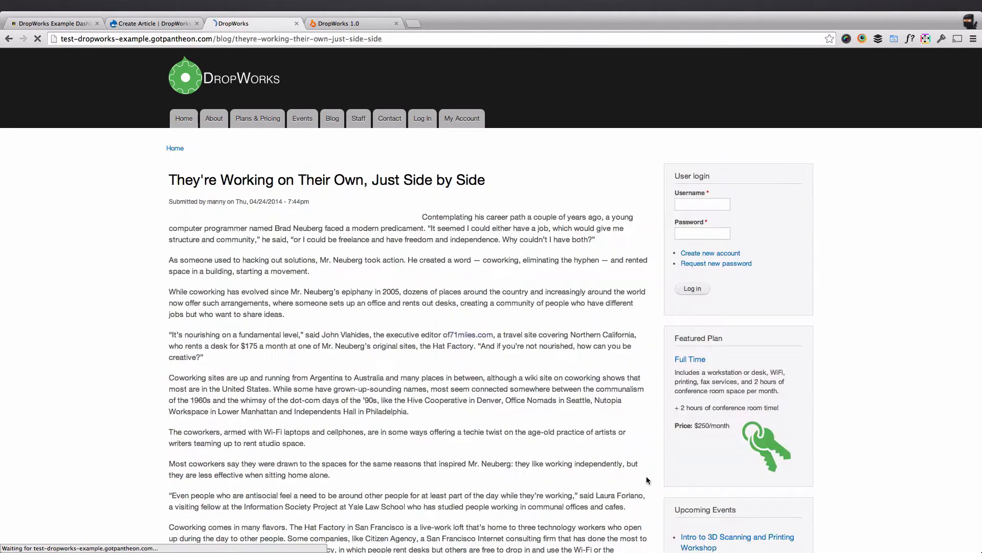
left_click_drag(512, 184, 170, 179)
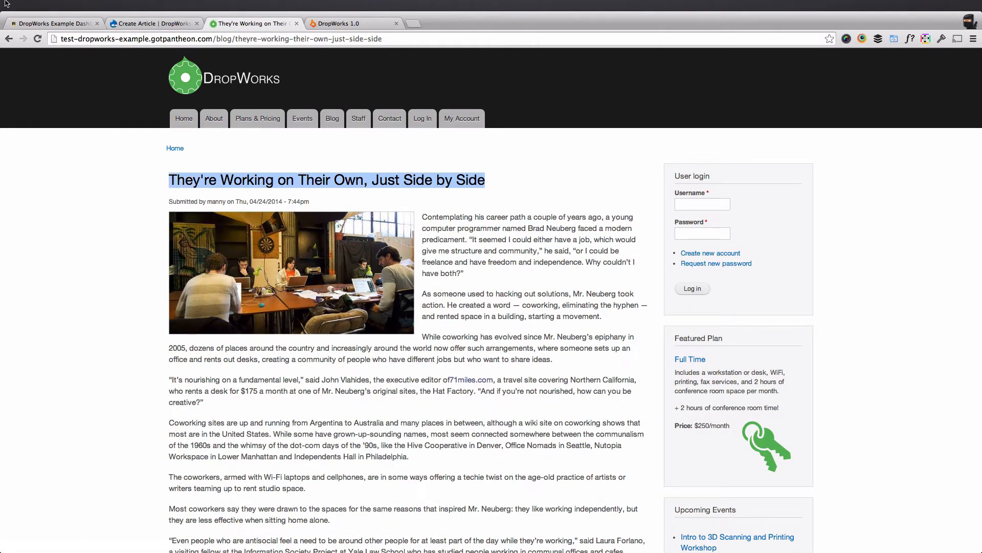
key("super+c")
left_click(130, 24)
left_click(97, 130)
key("super+v")
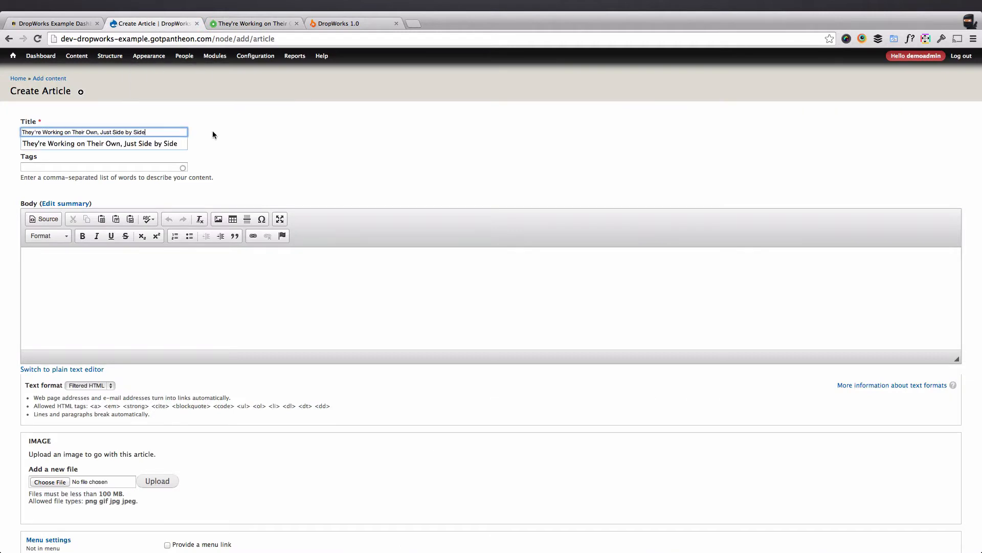
Tag the article with Coworking.
key("Tab")
type("Cow")
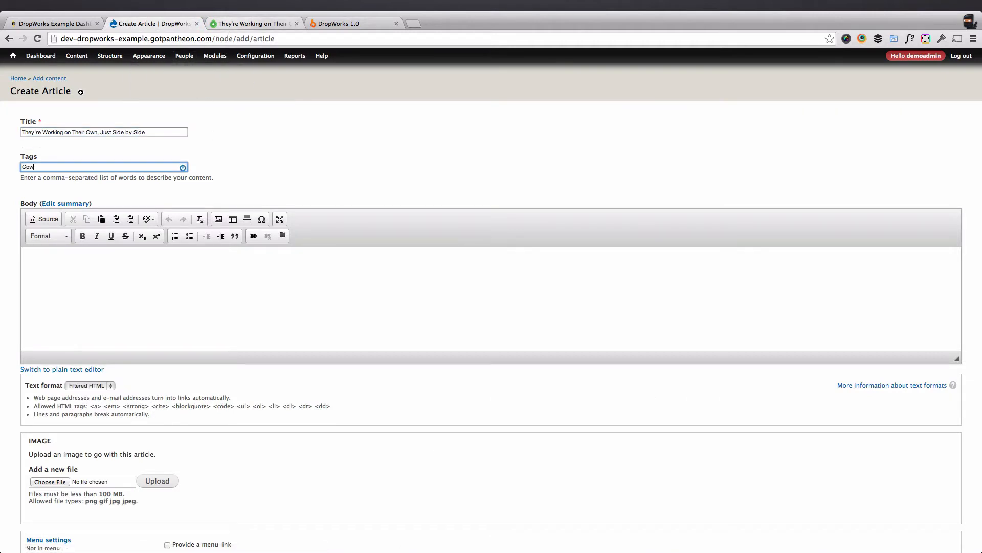
type("orking")
key("Tab")
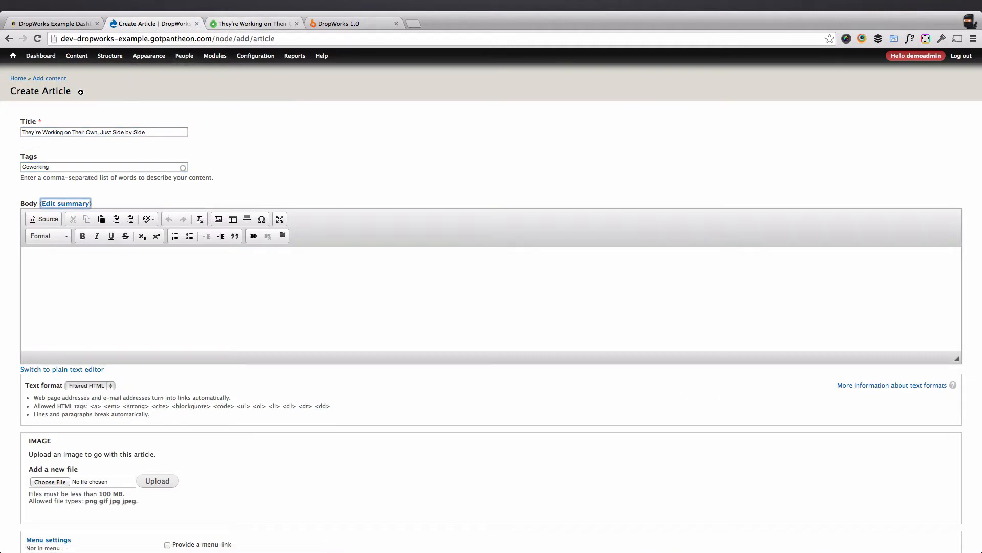
key("Tab")
Copy the reference blog post's entire body text, down to its last paragraph, and paste it into the article's Body.
left_click(240, 23)
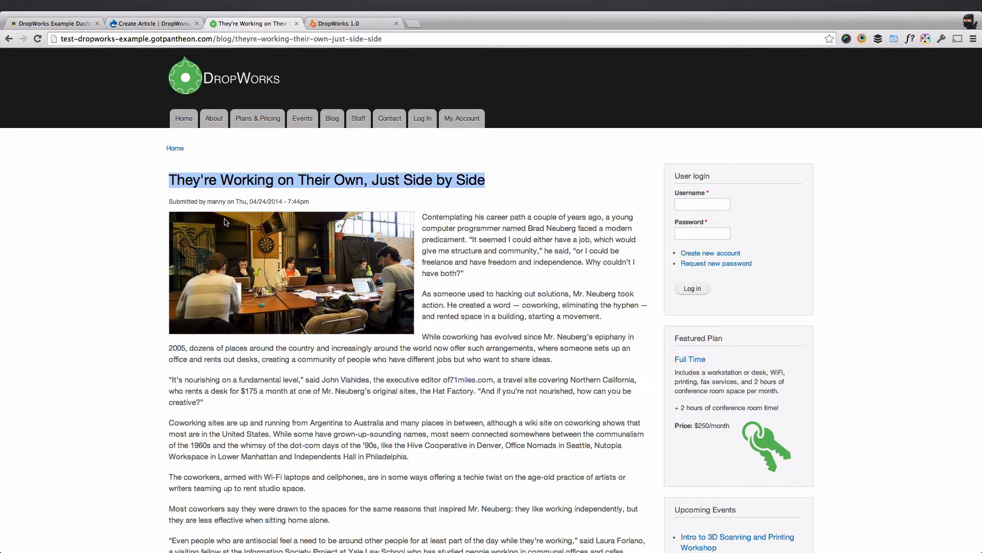
left_click_drag(170, 214, 444, 432)
scroll(292, 399, "down", 20)
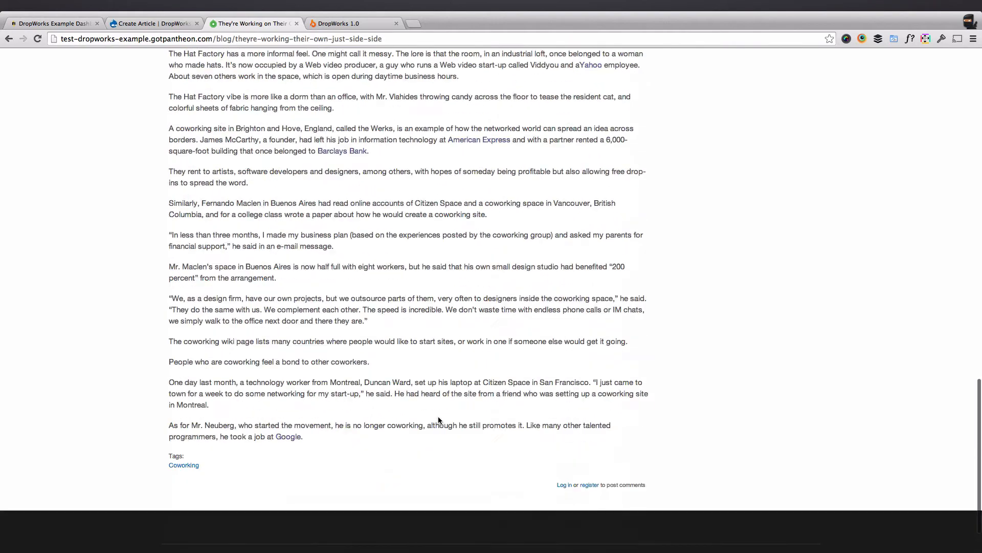
left_click(305, 376, "shift")
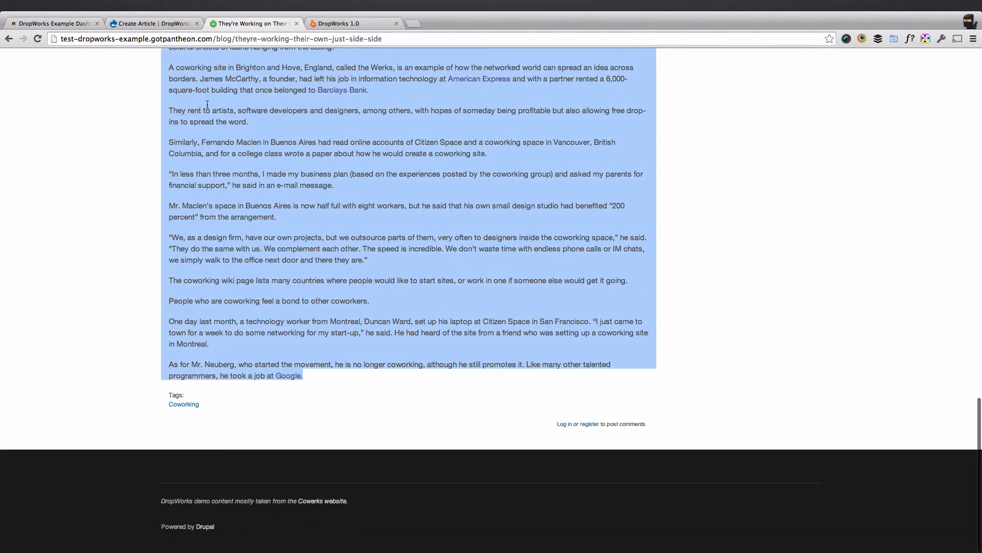
left_click(143, 26)
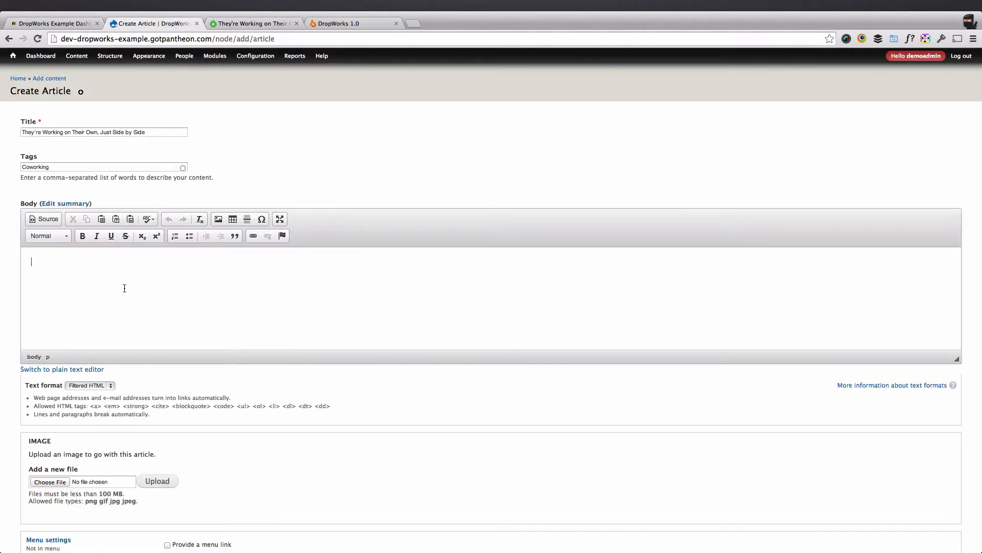
key("super+v")
scroll(126, 288, "down", 3)
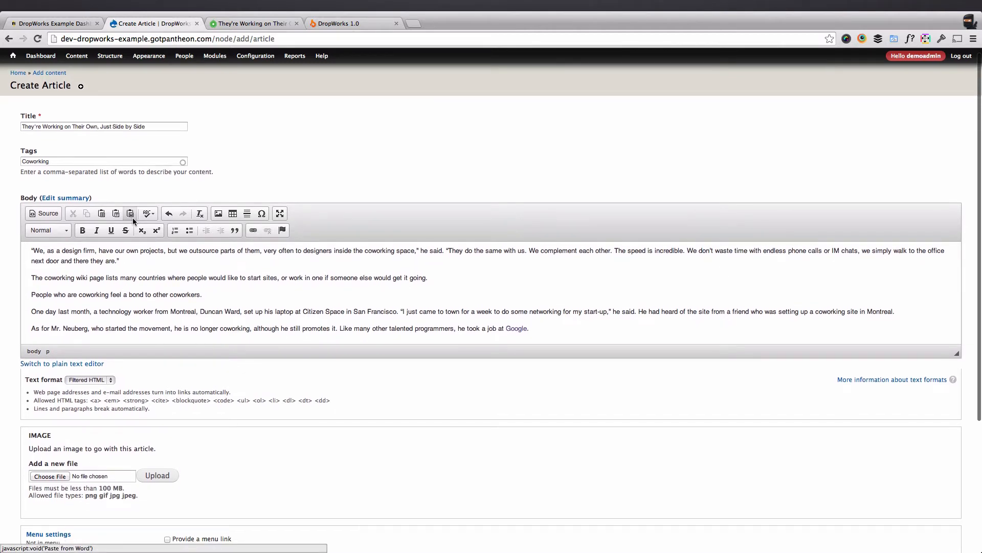
left_click(132, 218)
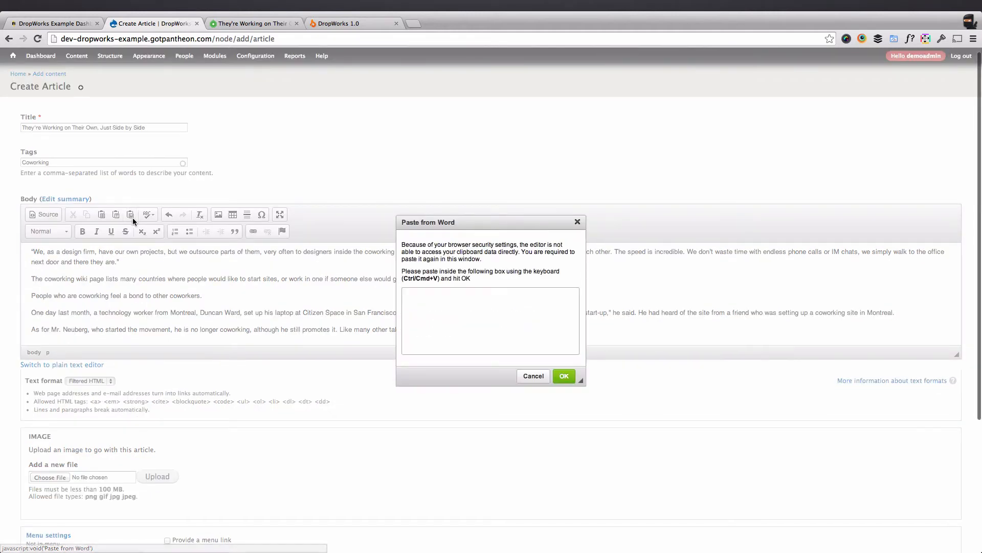
left_click(577, 223)
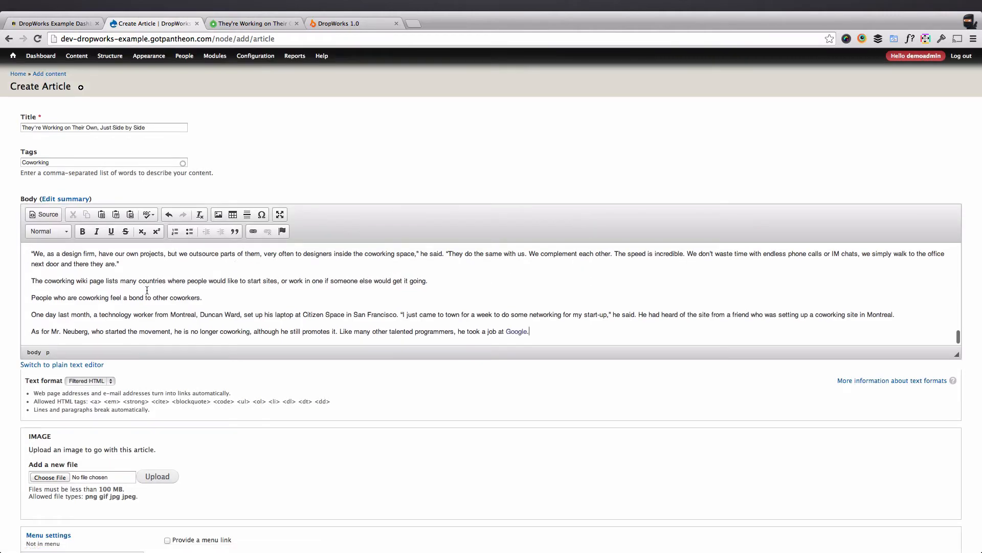
Examine the image's placement at the top of the reference site's blog post.
left_click(238, 22)
scroll(278, 223, "up", 10)
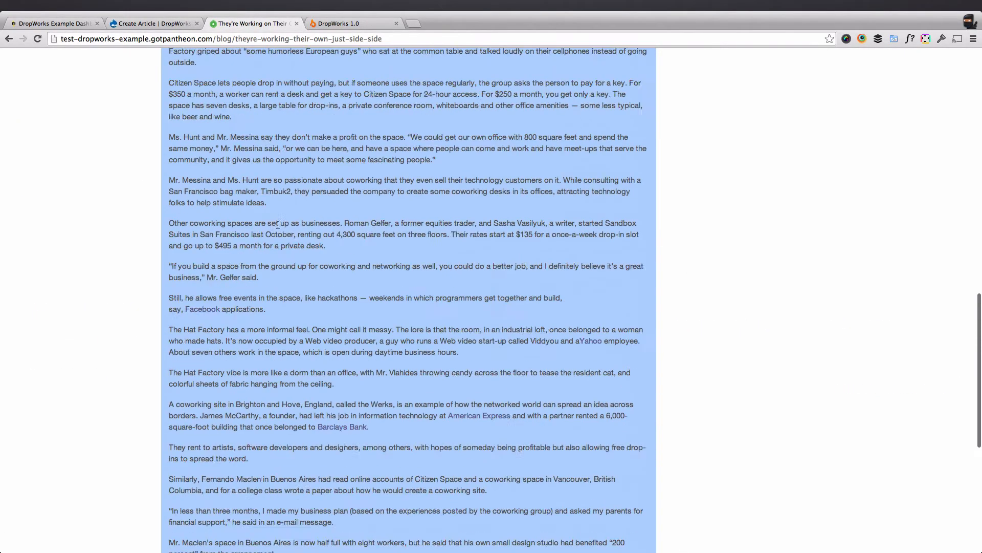
scroll(277, 223, "up", 10)
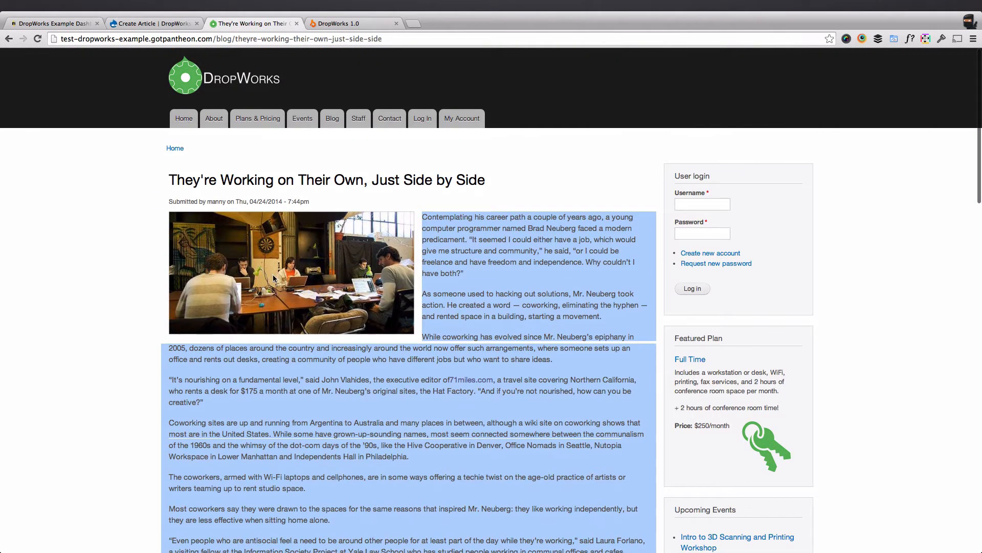
left_click_drag(315, 262, 318, 266)
left_click(358, 370)
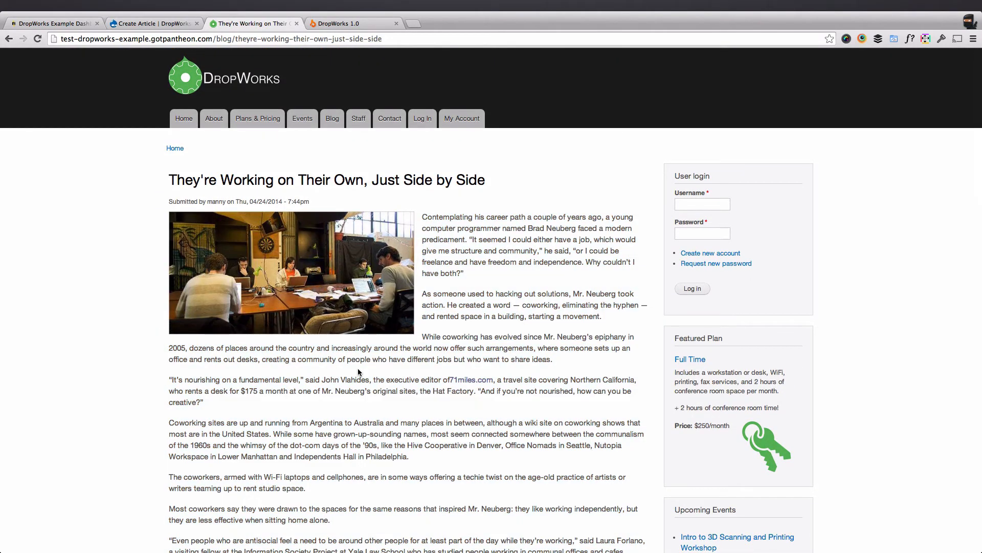
Browse the server's files for an image to insert at the start of the article's Body and preview the existing JPG.
left_click(145, 25)
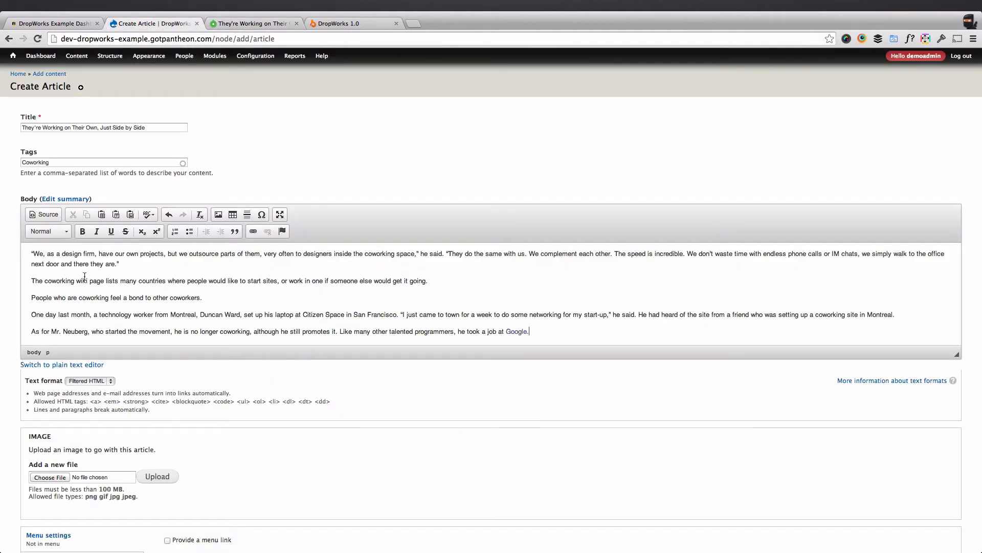
scroll(74, 278, "up", 2)
scroll(74, 278, "up", 10)
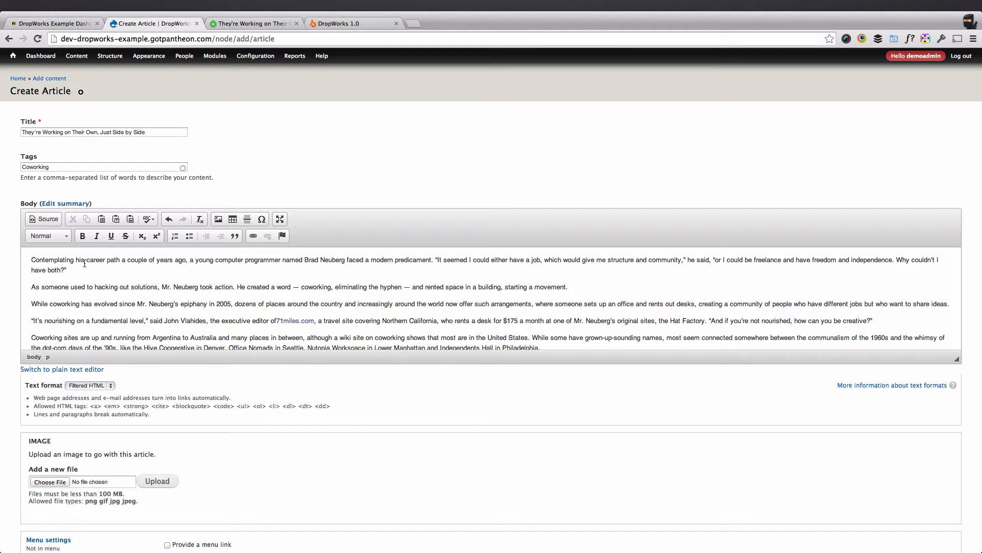
left_click(219, 219)
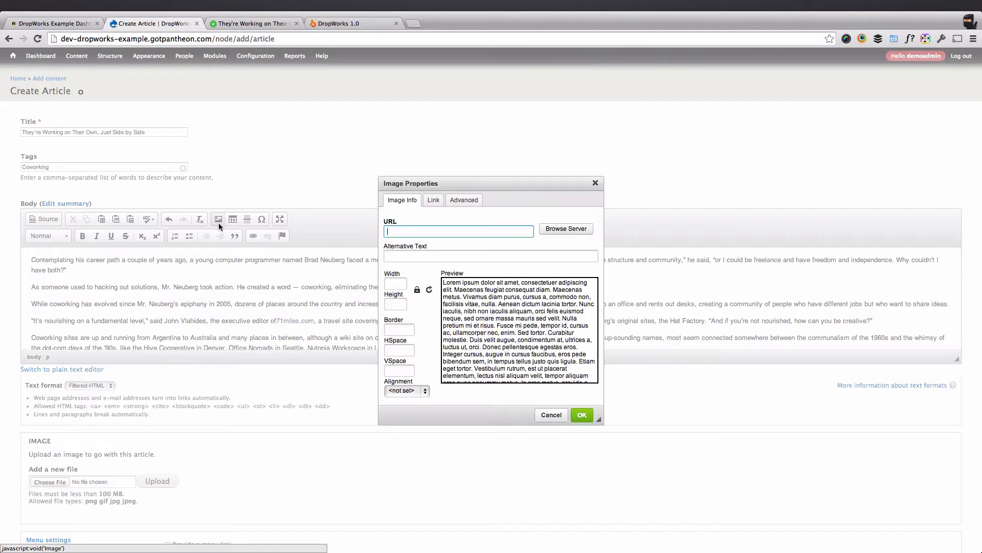
left_click(565, 230)
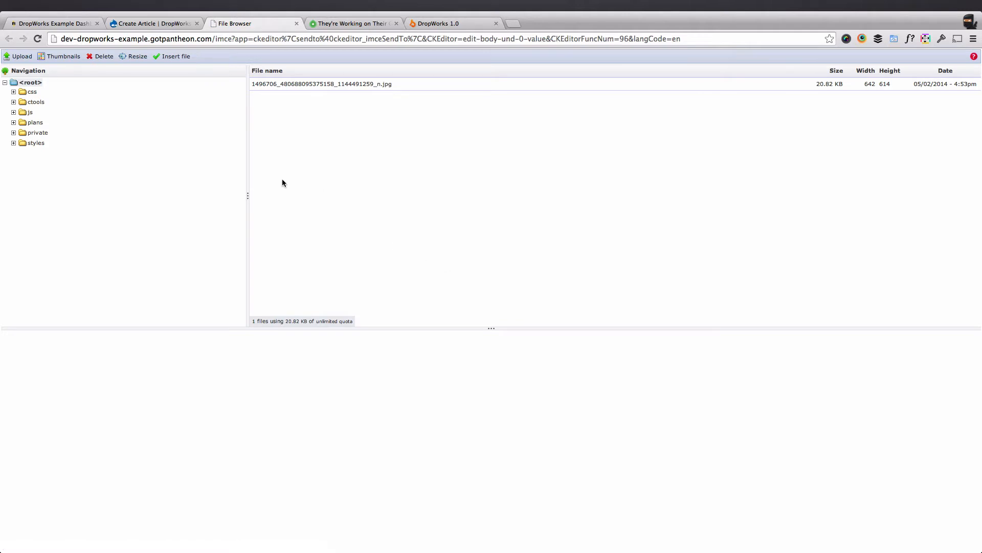
left_click(283, 84)
scroll(354, 338, "down", 3)
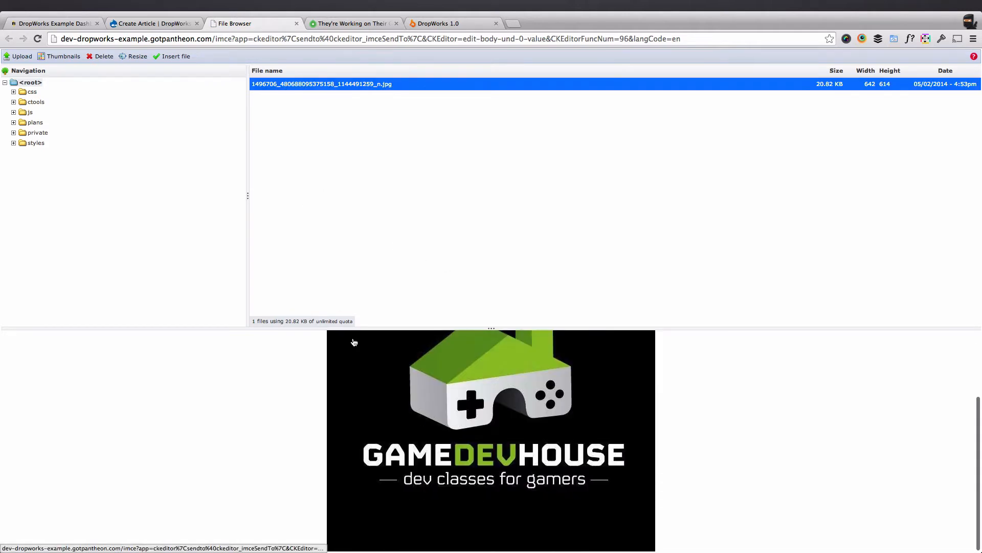
scroll(355, 343, "up", 3)
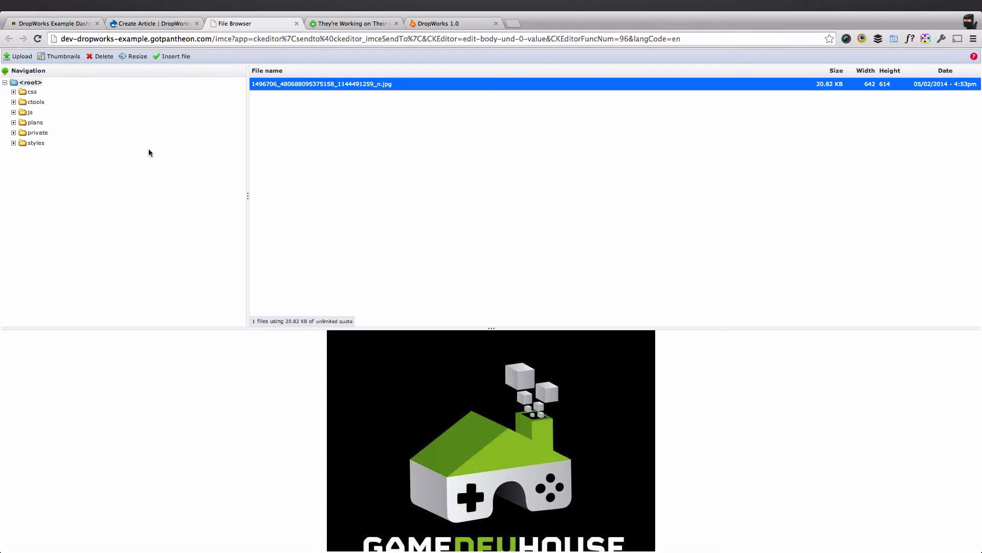
Upload 20cowork_600.1.jpg to the server and set it as the source of the Body image.
left_click(18, 59)
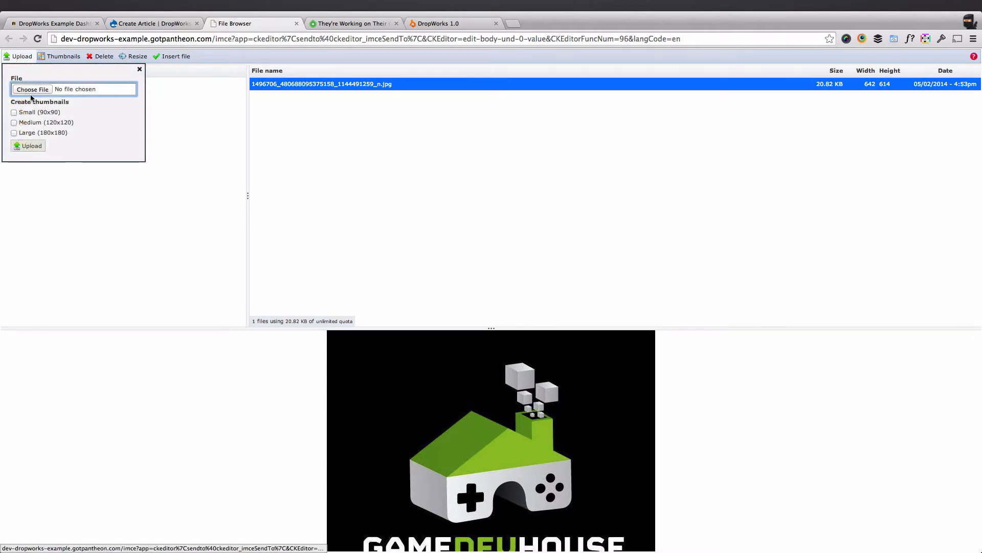
left_click(30, 90)
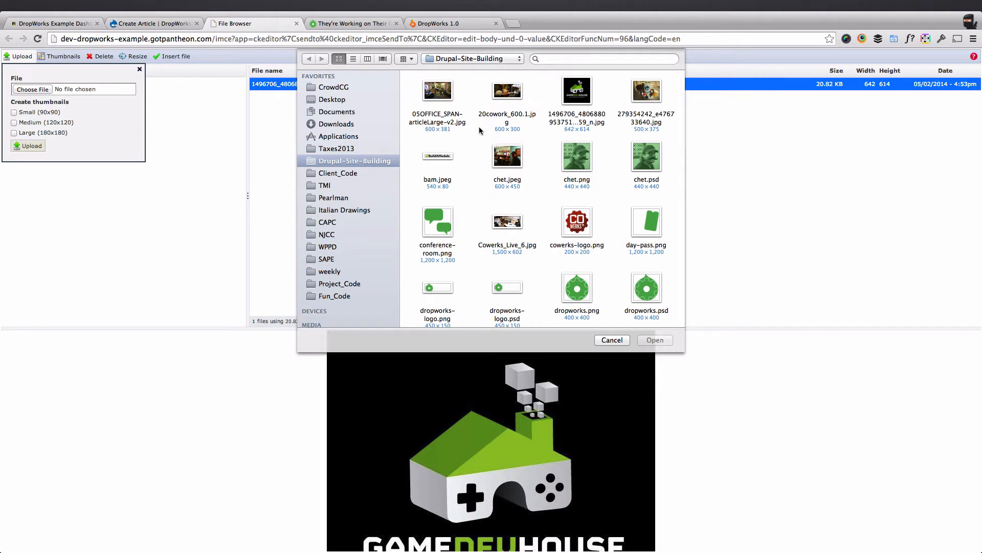
left_click(511, 98)
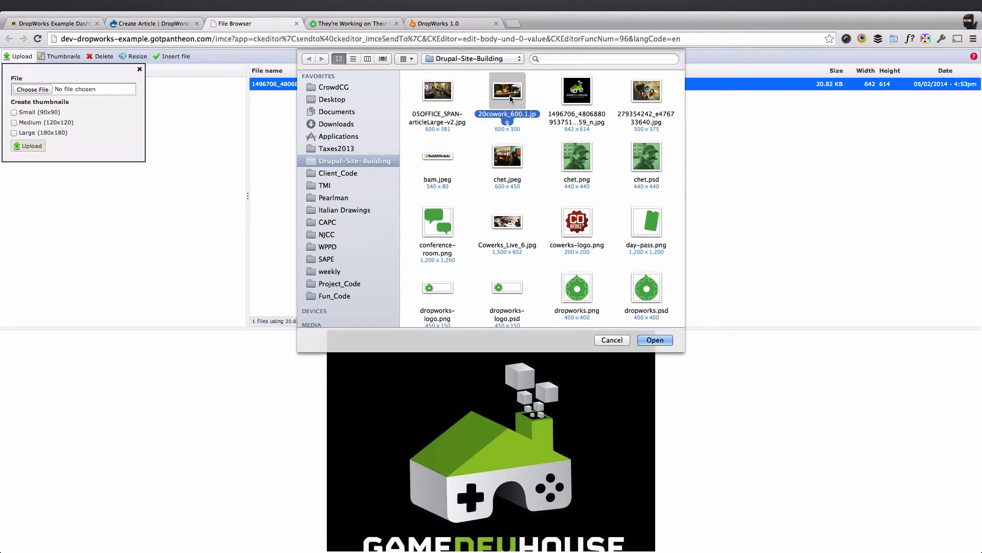
left_click(655, 340)
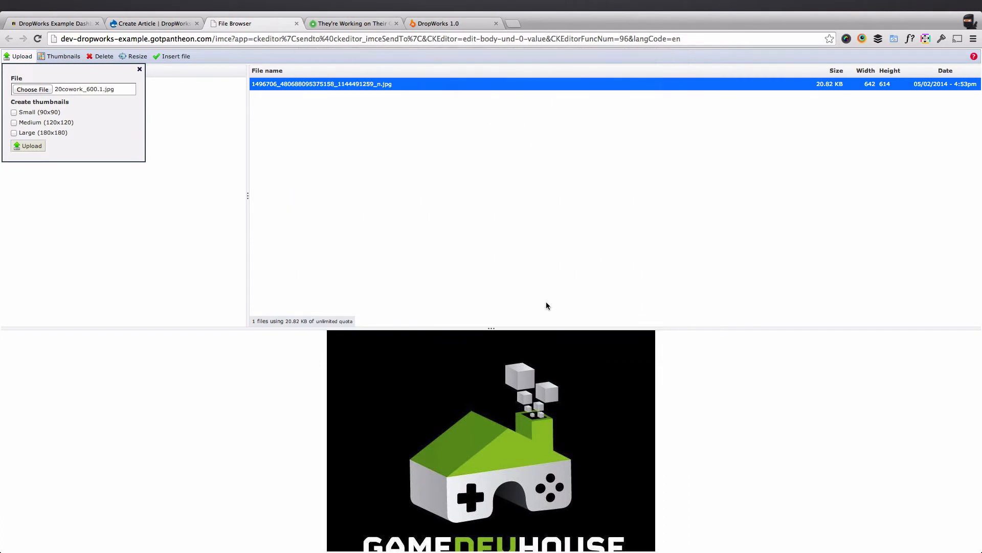
left_click(36, 146)
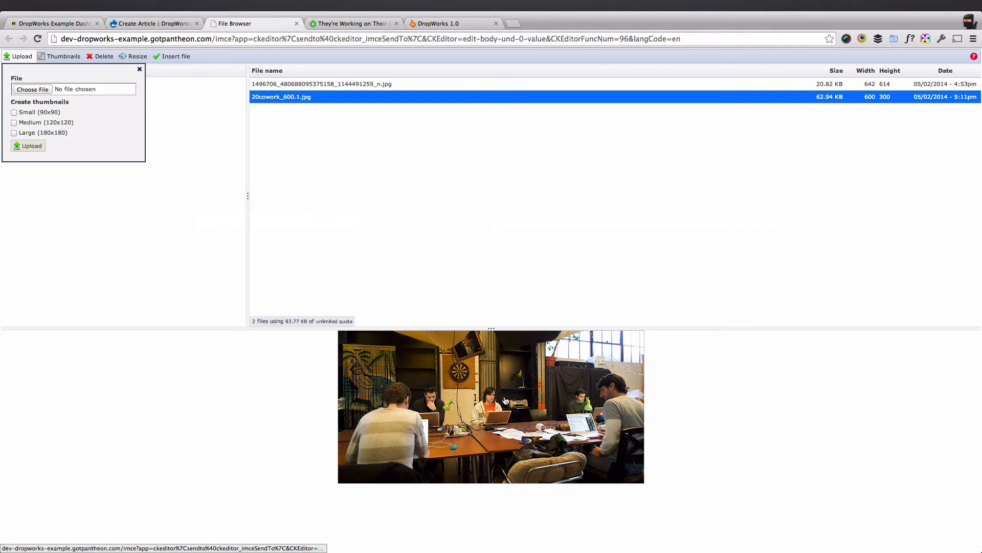
key("super+w")
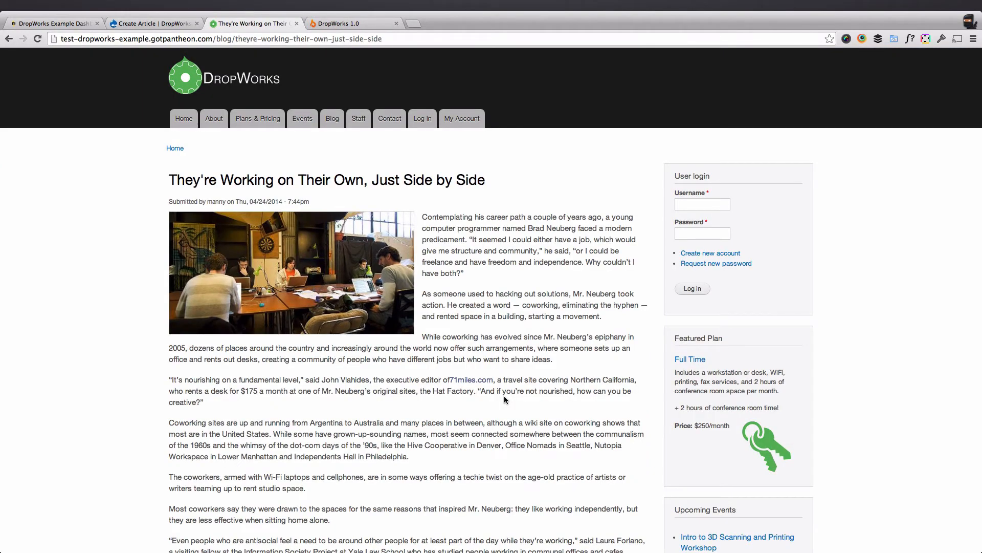
left_click(143, 23)
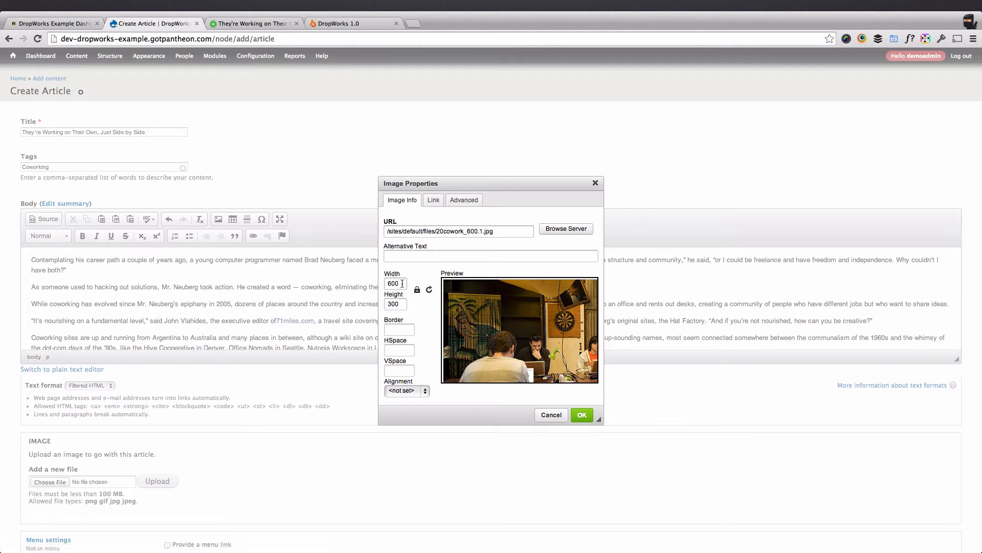
Review the image's alignment, link and advanced options, and insert it at the start of the Body with its settings unchanged.
left_click(409, 390)
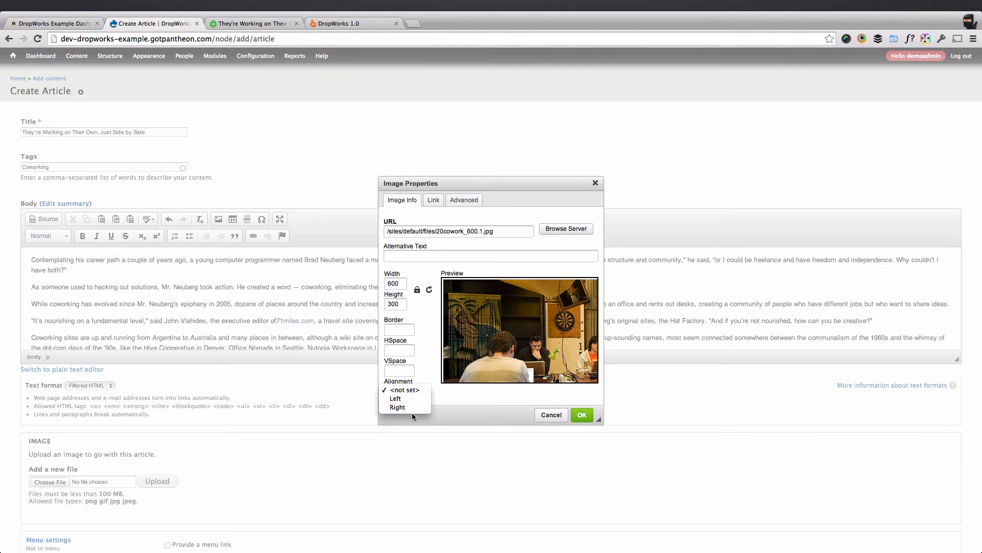
left_click(469, 404)
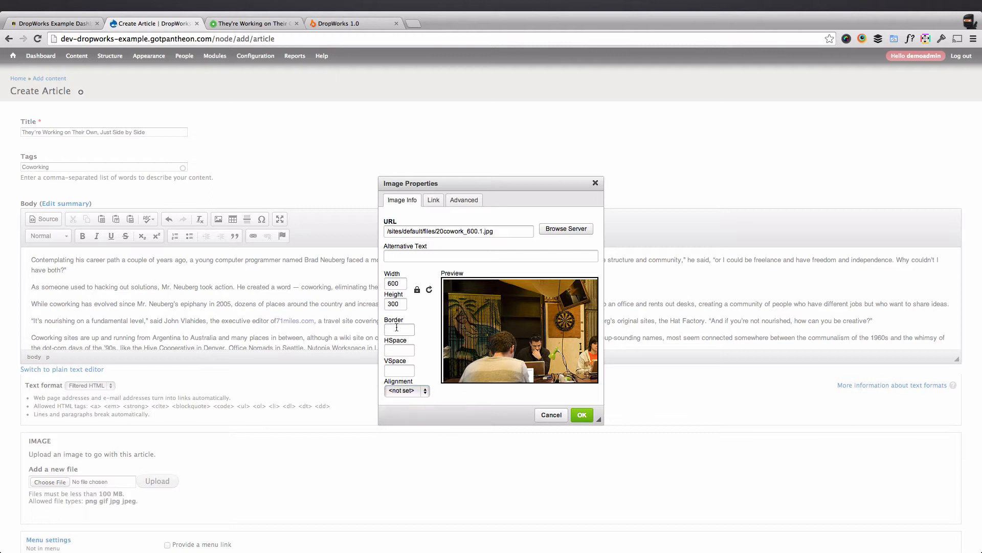
left_click(433, 200)
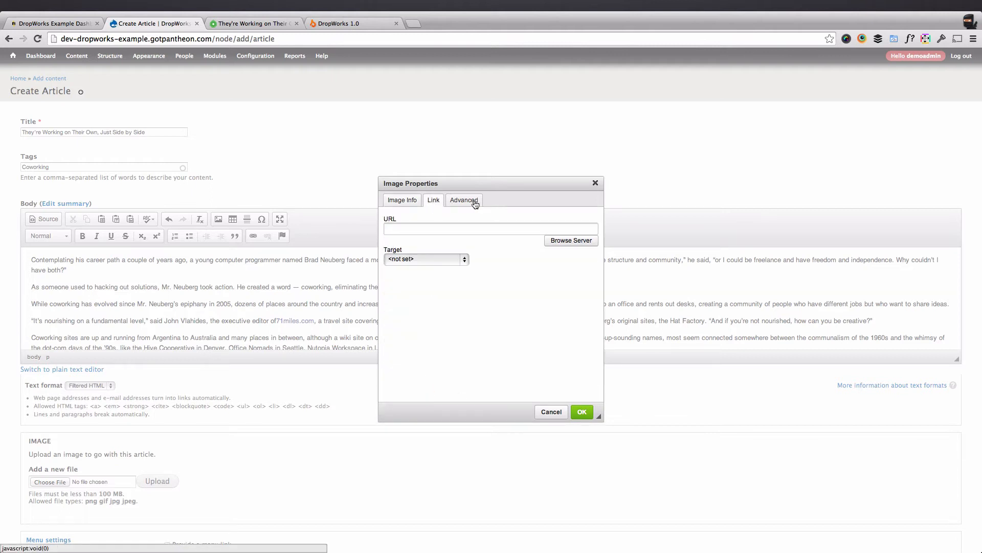
left_click(463, 259)
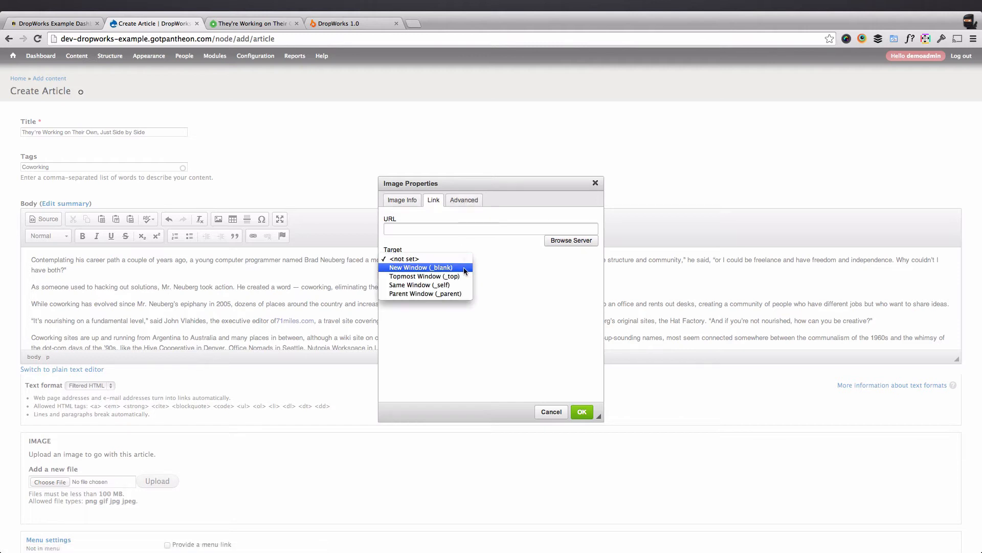
left_click(457, 201)
left_click(460, 200)
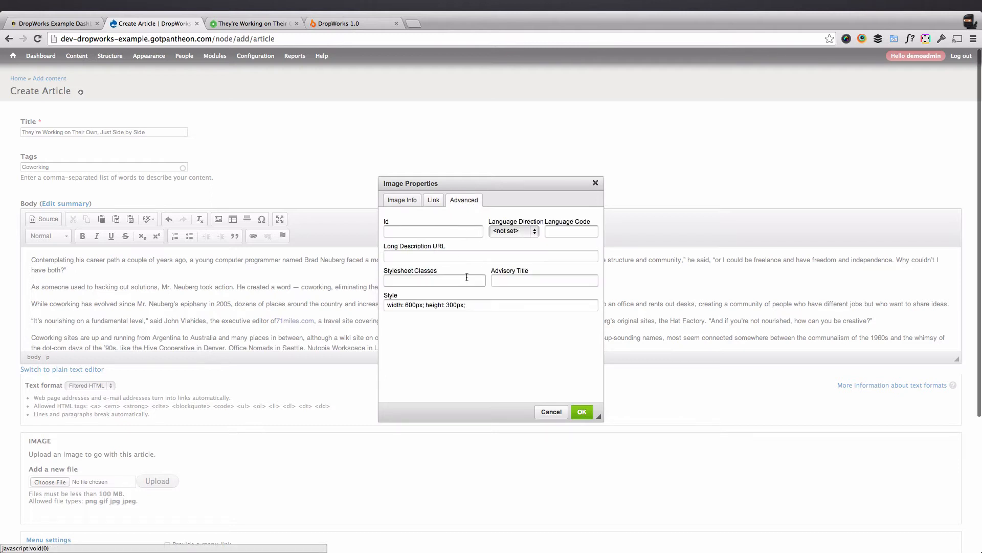
left_click(402, 199)
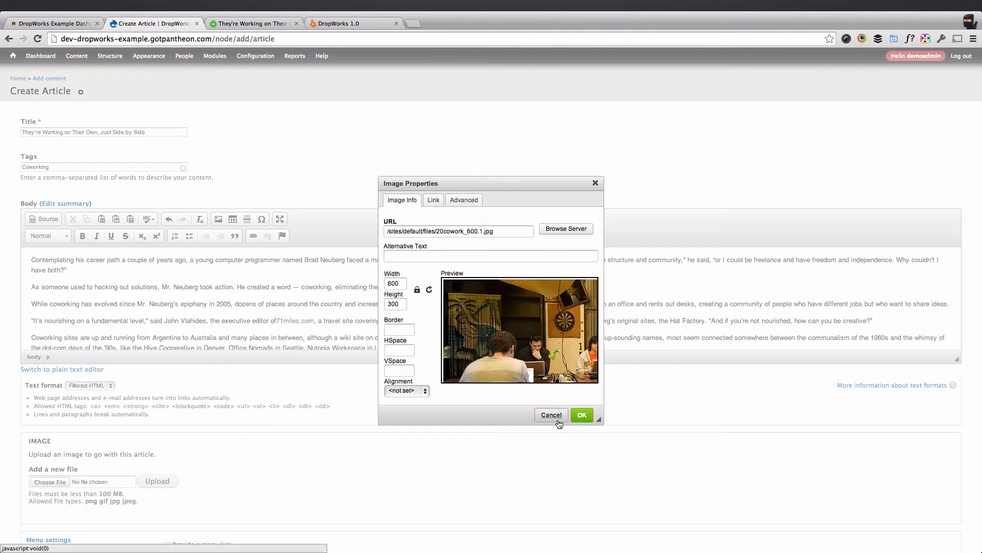
left_click(582, 415)
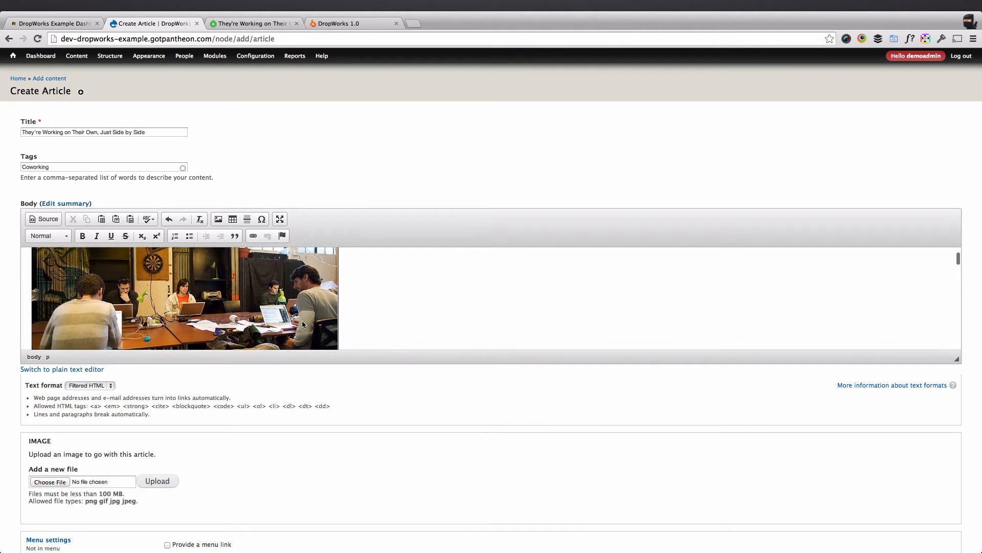
Check the inserted image against the surrounding text and remove it from the Body, keeping only the article text.
scroll(302, 324, "down", 2)
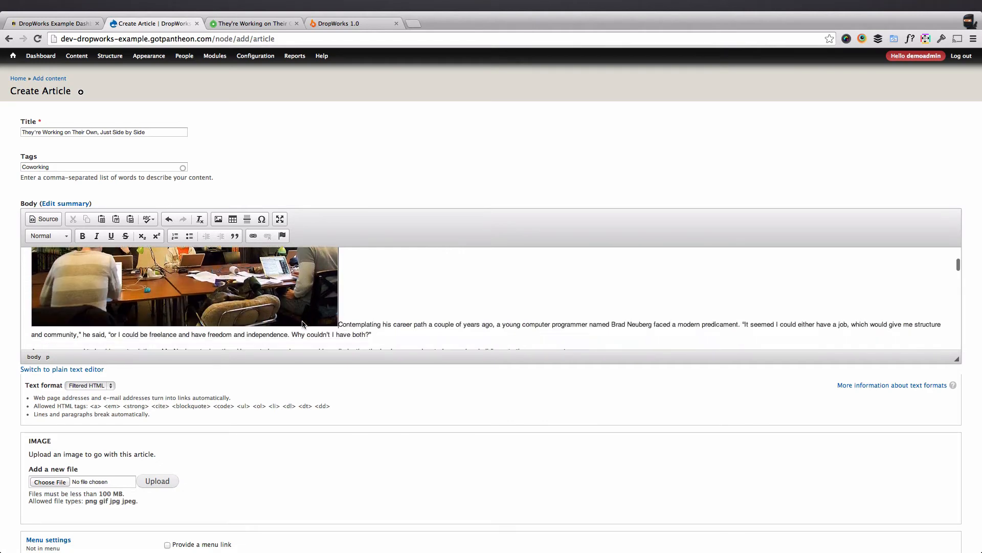
scroll(302, 324, "down", 2)
scroll(301, 324, "up", 5)
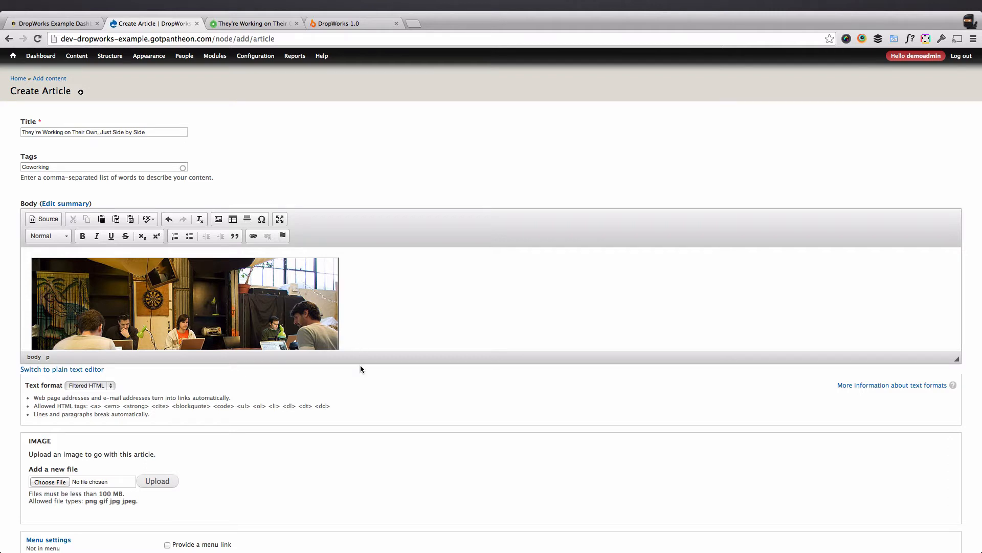
scroll(275, 322, "down", 1)
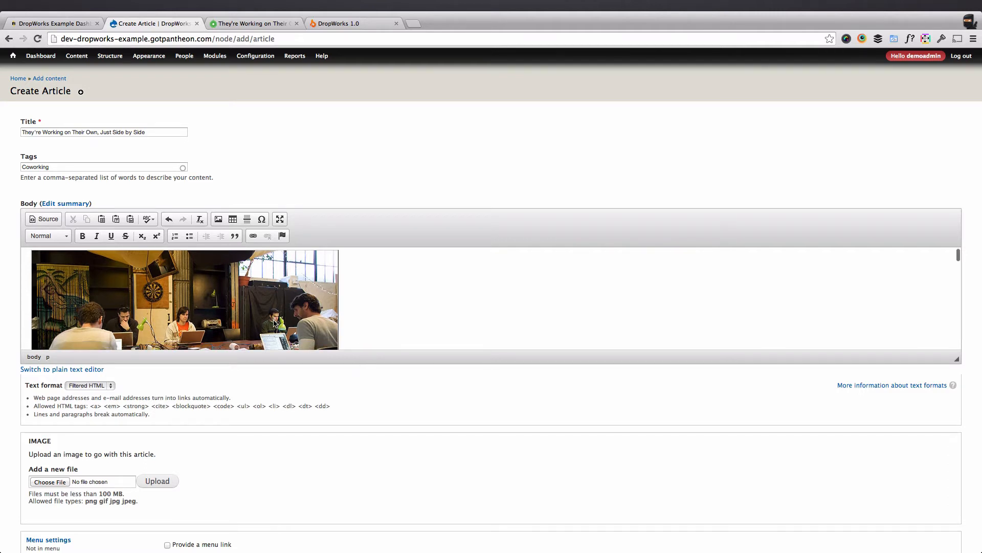
scroll(274, 322, "down", 3)
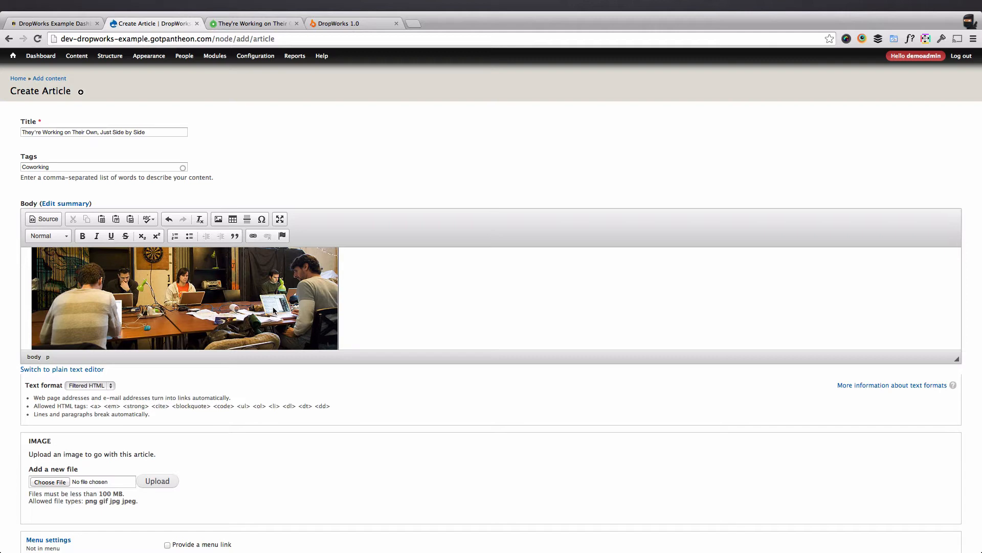
key("ctrl+a")
key("ctrl+v")
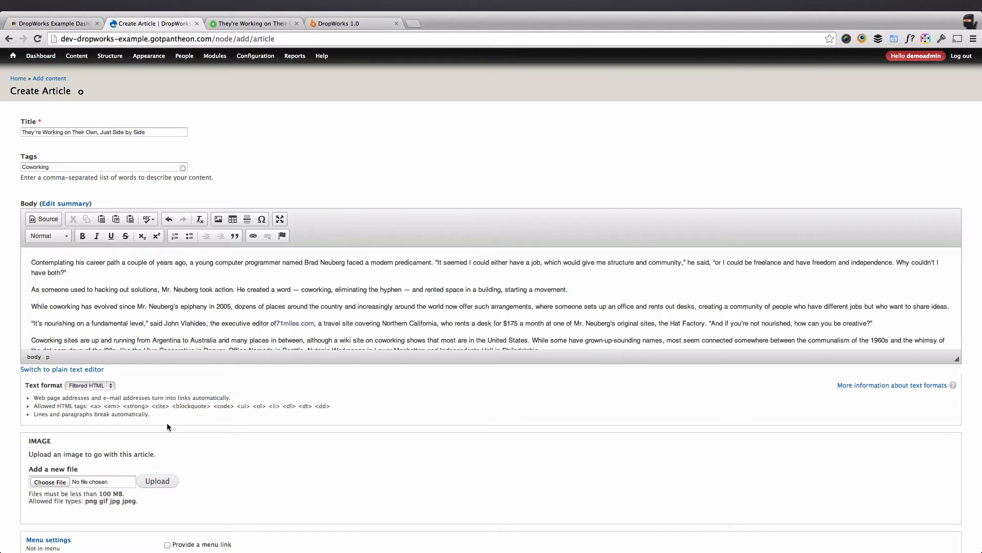
Upload 20cowork_600.1.jpg from the Drupal-Site-Building folder to the article's Image field.
double_click(33, 441)
left_click(85, 453)
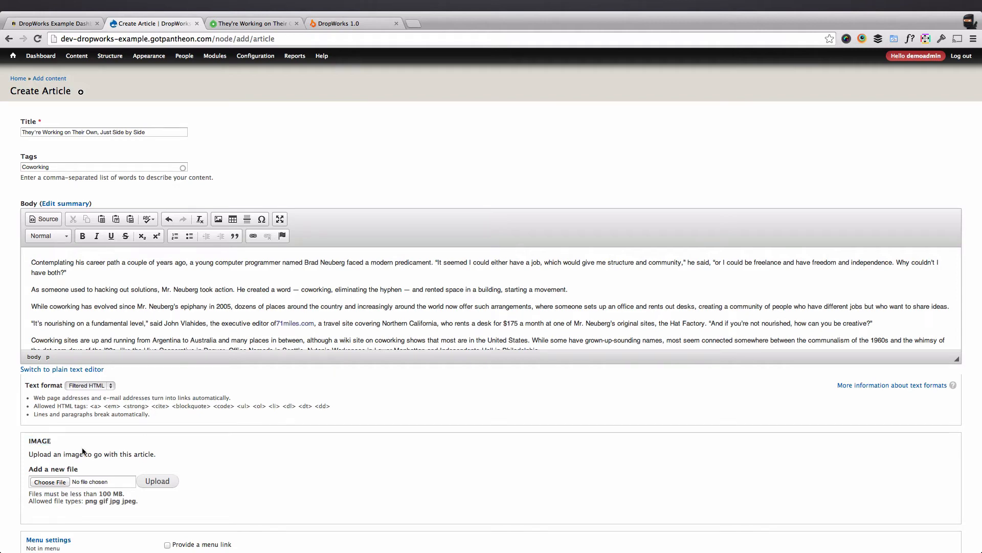
left_click(57, 485)
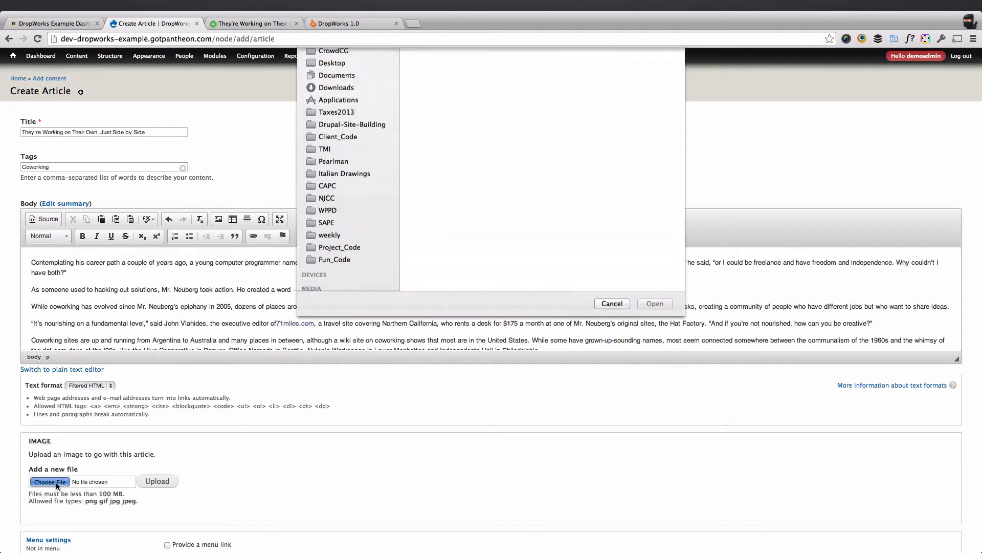
left_click(505, 100)
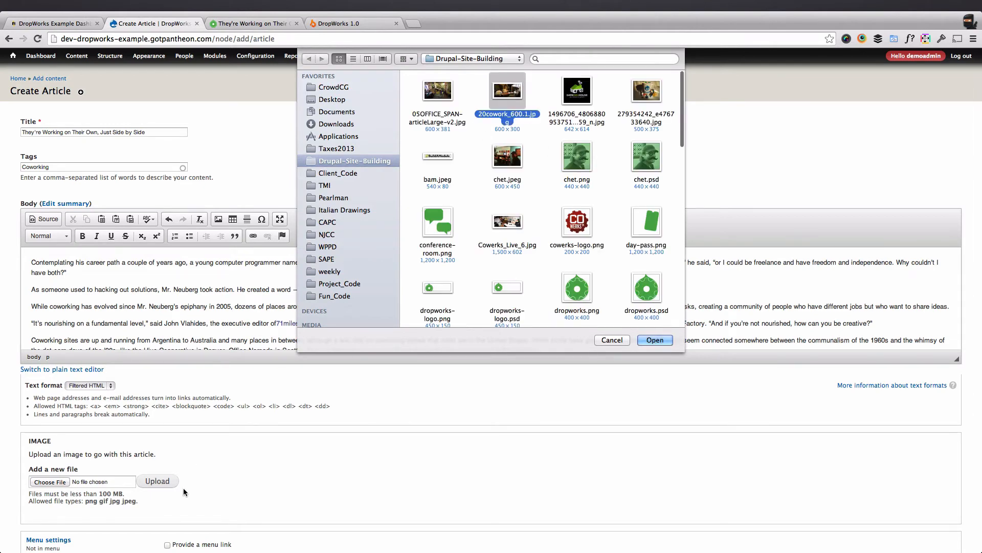
key("Return")
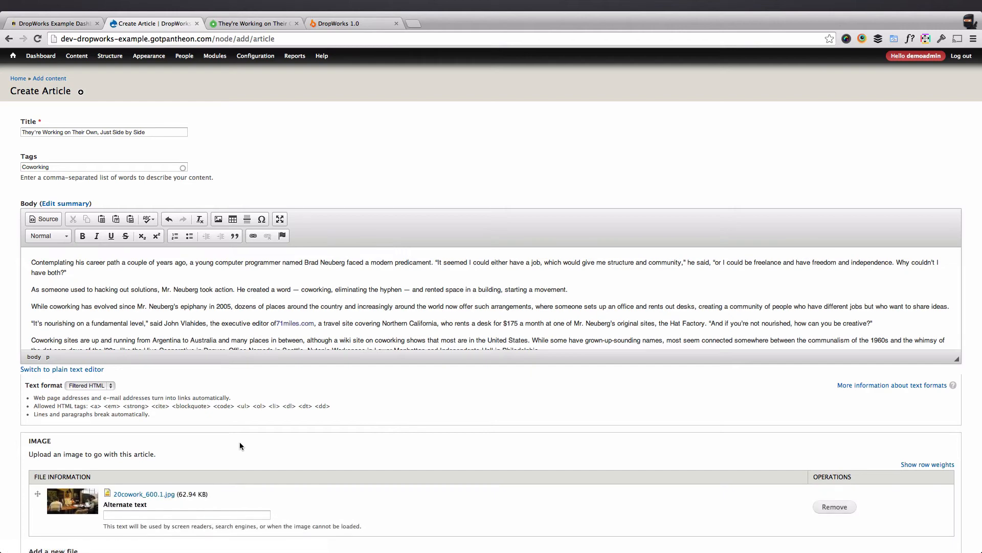
Set the uploaded image's alternate text to "People Coworking".
scroll(239, 446, "down", 3)
left_click(211, 415)
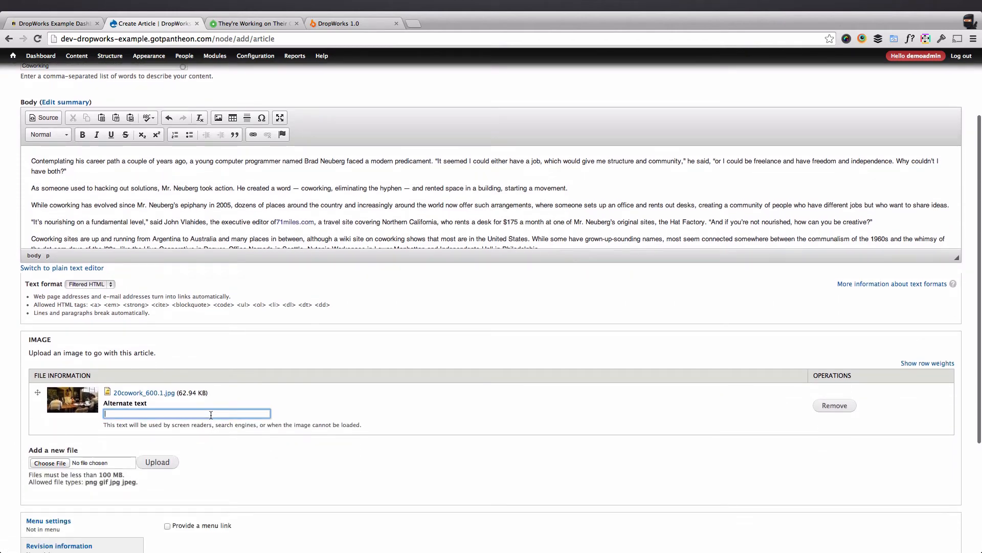
type("People Co")
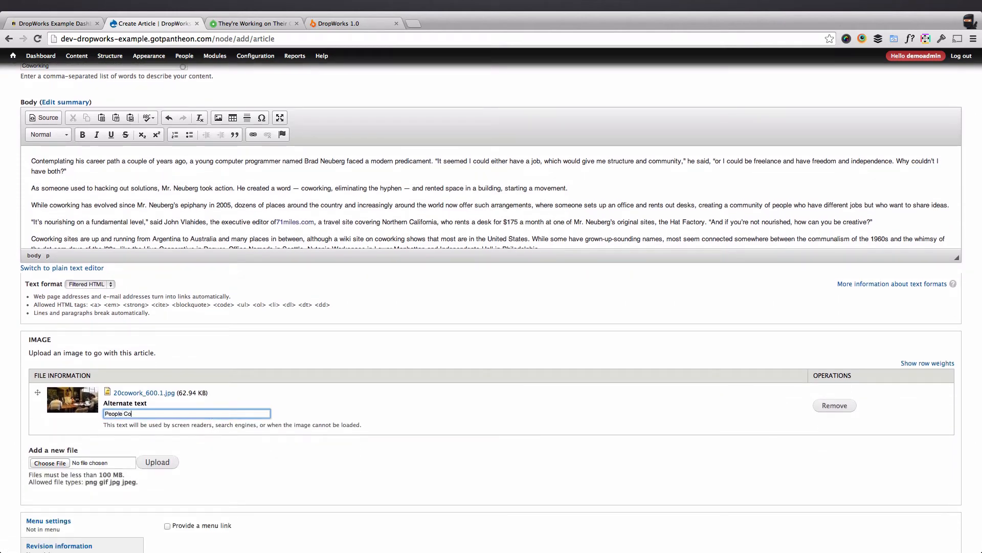
type("working")
left_click(276, 432)
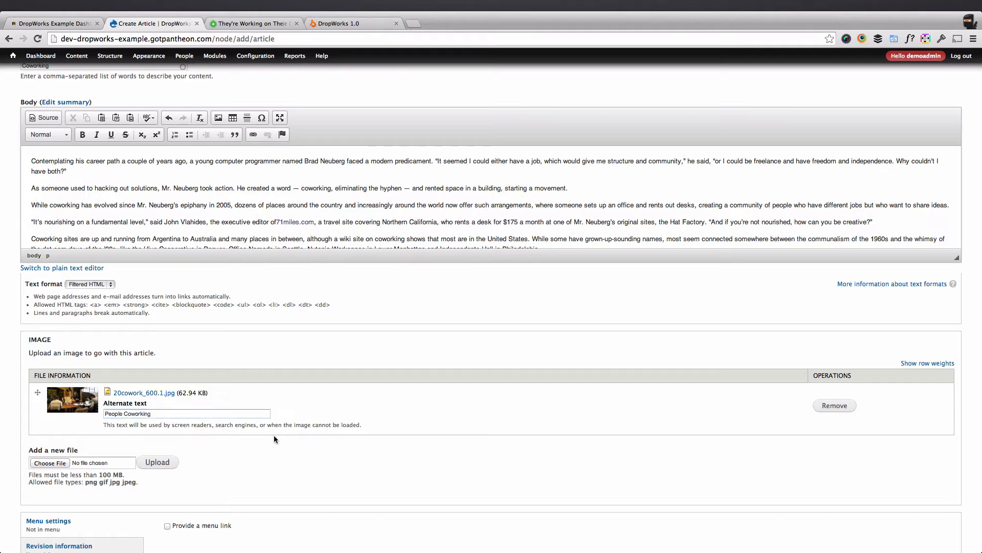
Save the coworking article and check how it appears on the site's home page.
scroll(243, 437, "down", 2)
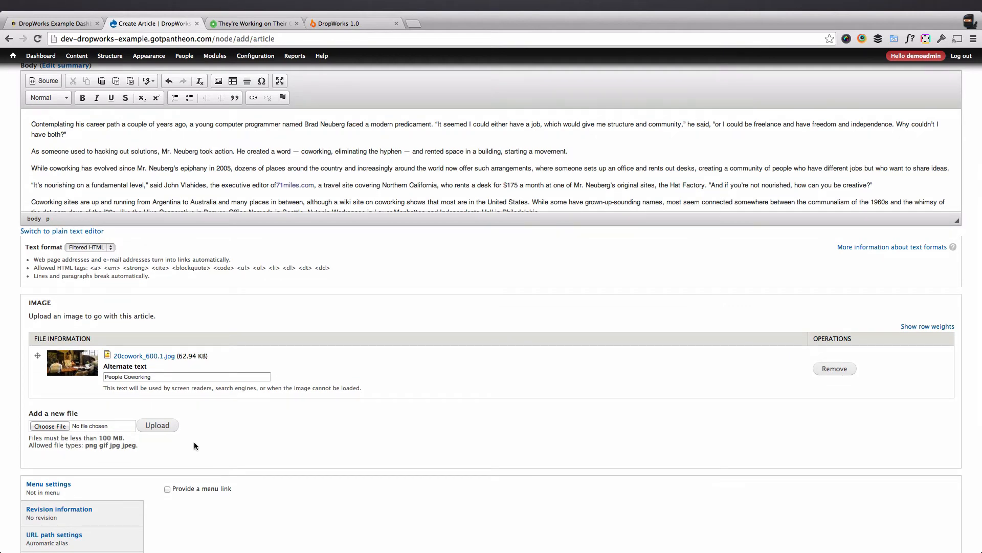
scroll(194, 444, "down", 6)
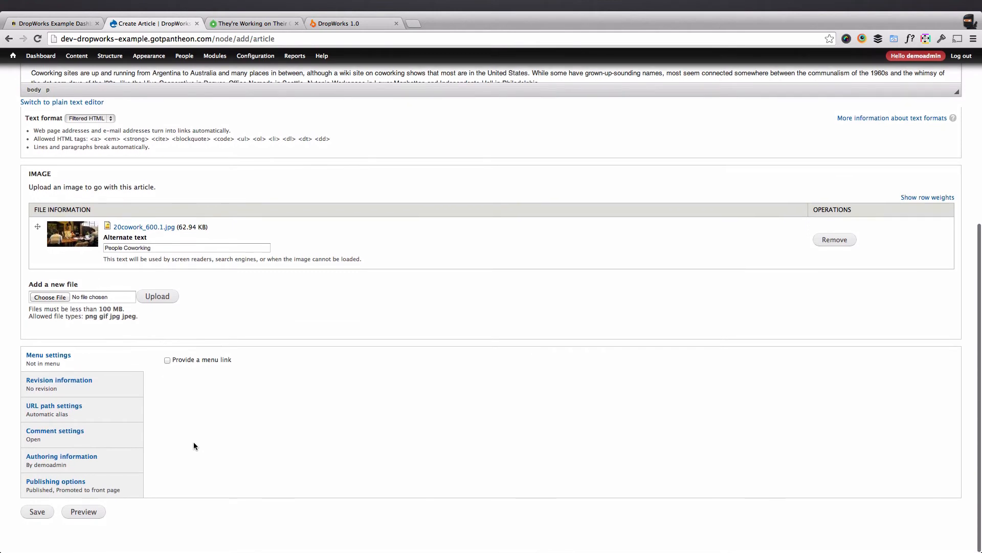
left_click(37, 511)
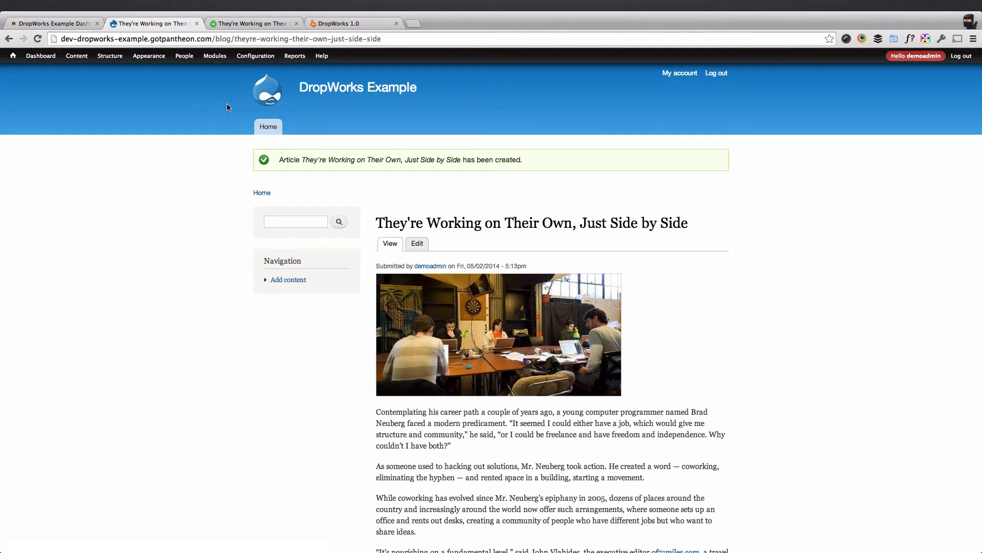
left_click(268, 126)
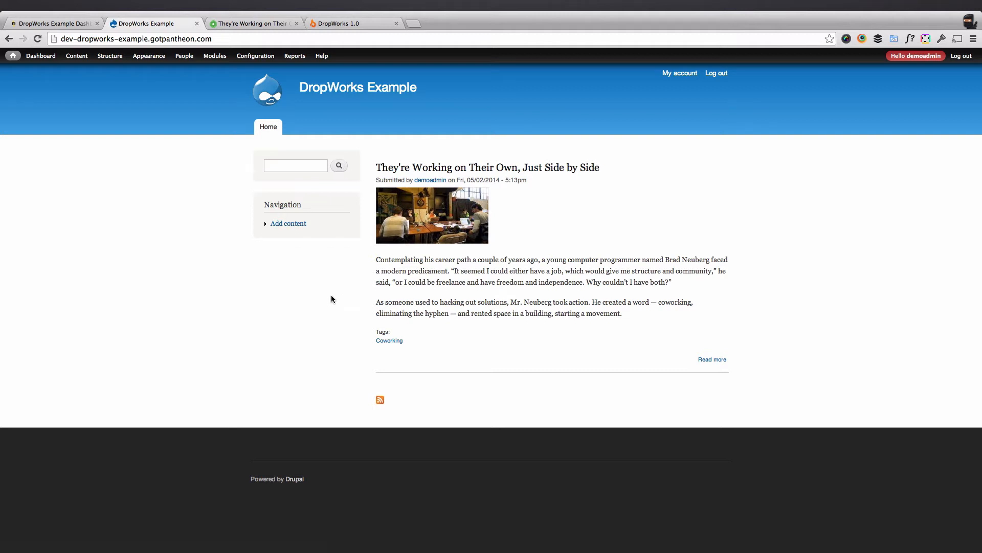
In the Article content type's default publishing options, turn off Promoted to front page and turn on Create new revision.
mouse_move(81, 61)
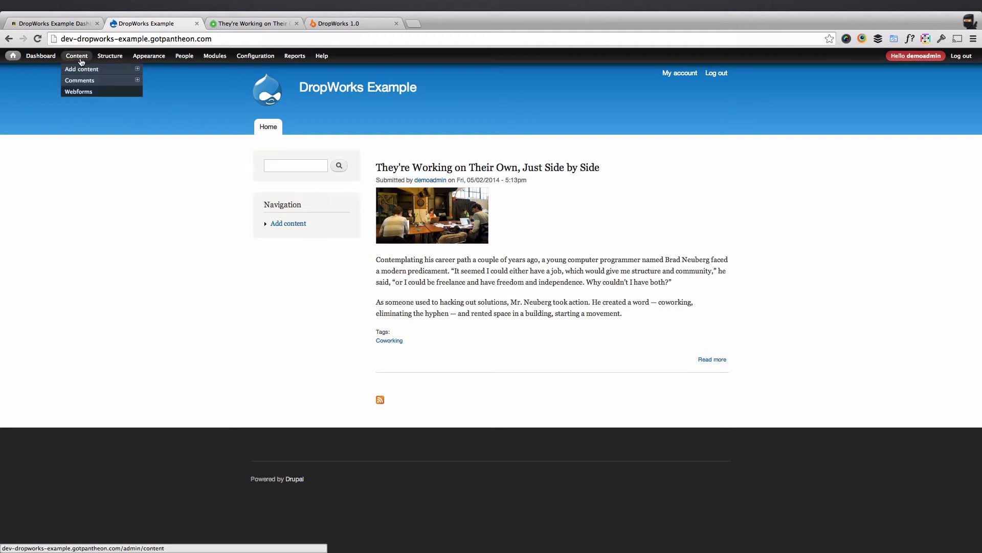
mouse_move(110, 57)
mouse_move(116, 82)
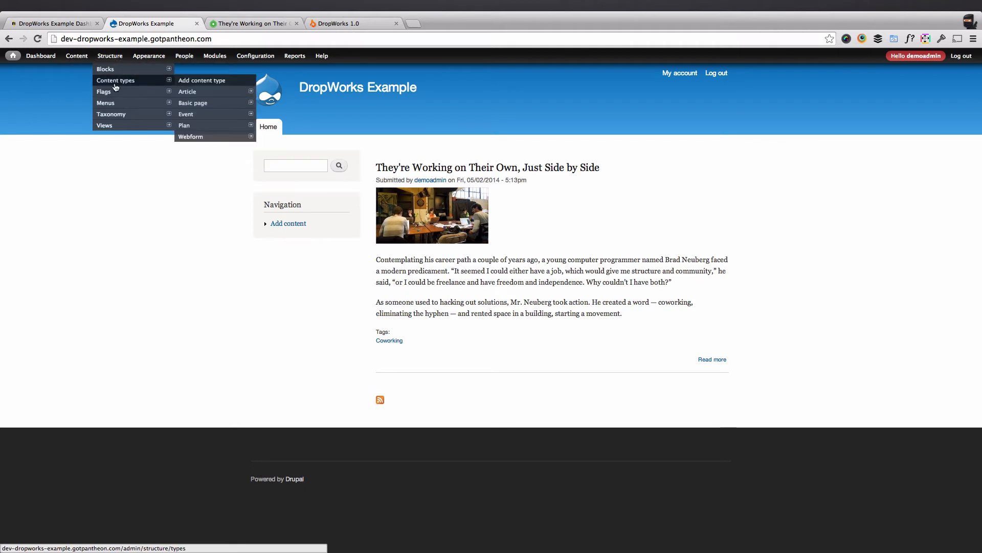
left_click(198, 97)
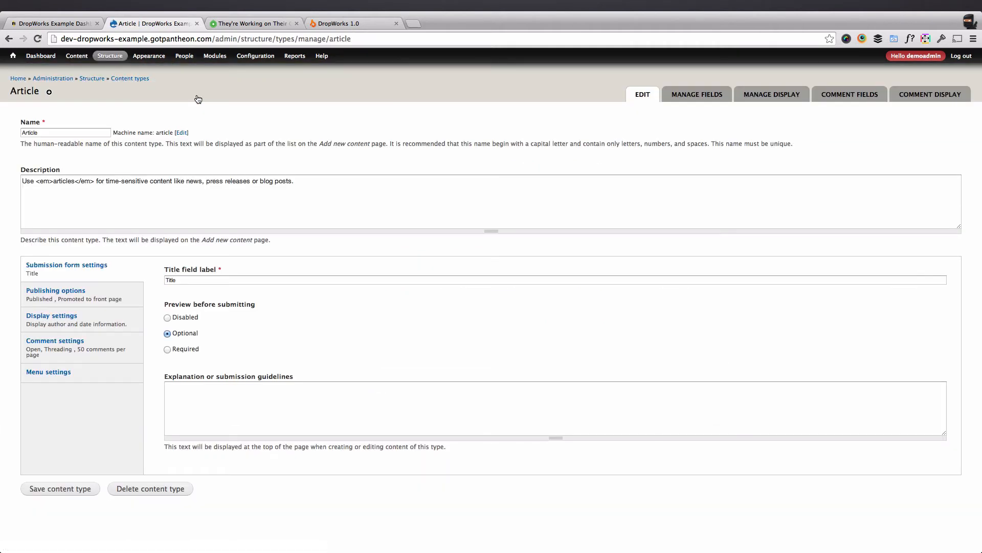
left_click(106, 290)
left_click(183, 298)
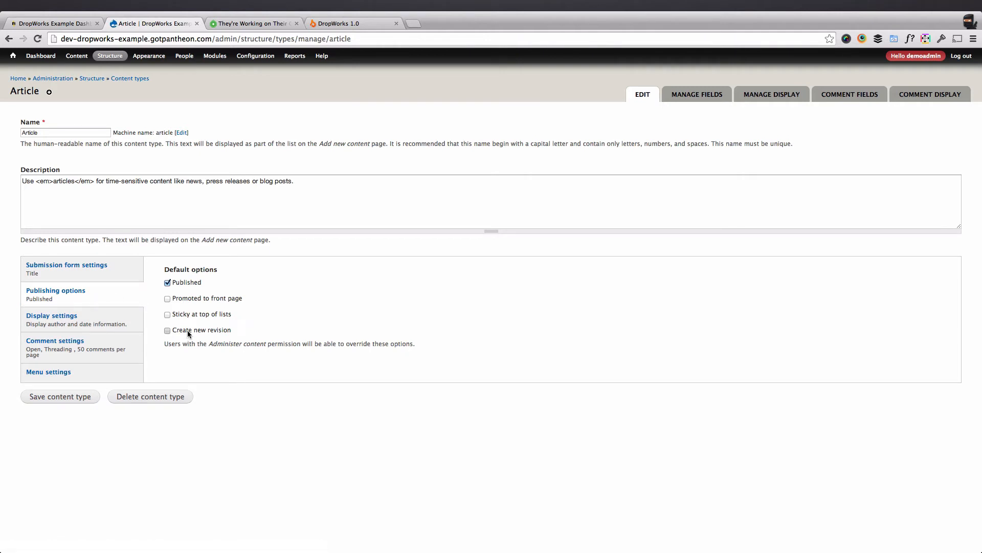
left_click(188, 331)
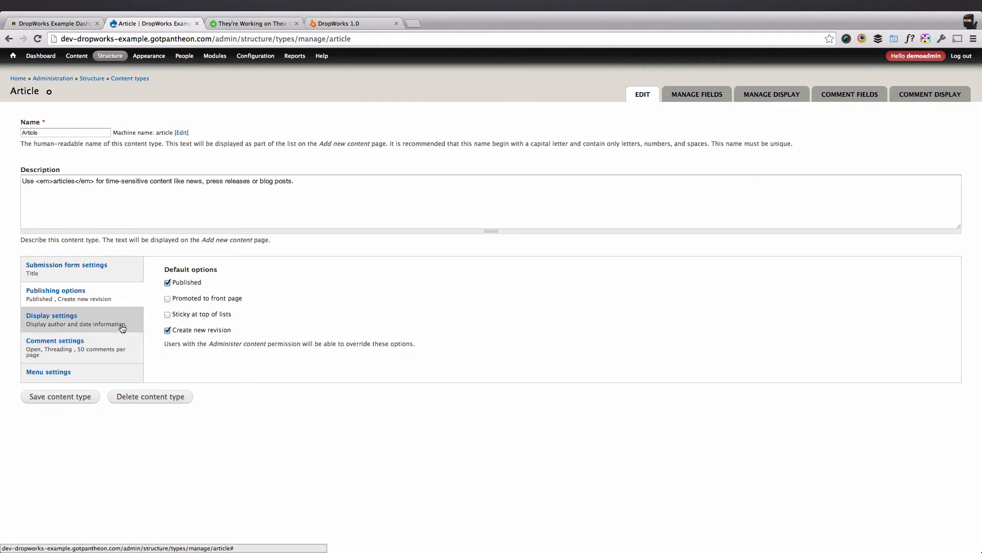
Set the Article type's comments per page to 30, disable the reply form on the same page as comments, and save the content type.
left_click(97, 319)
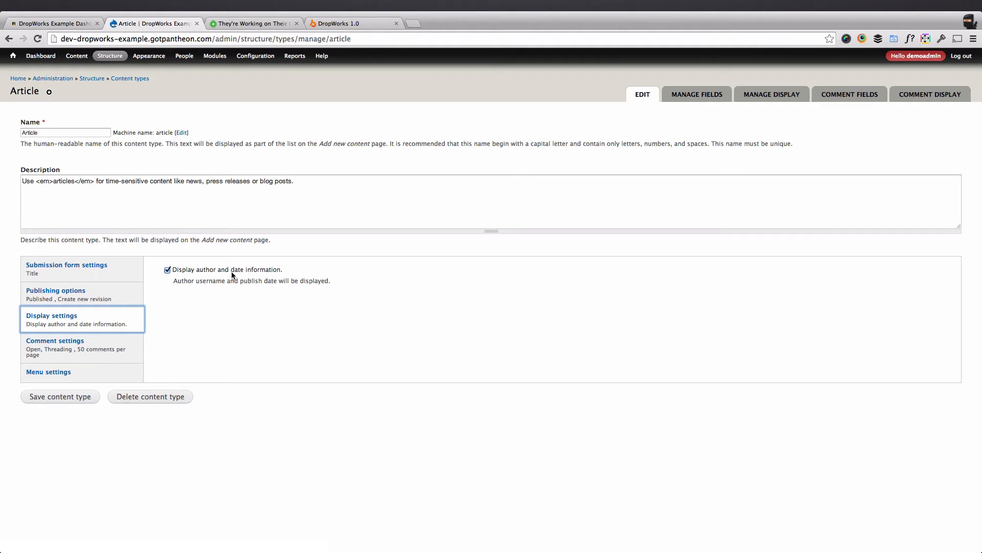
left_click(117, 357)
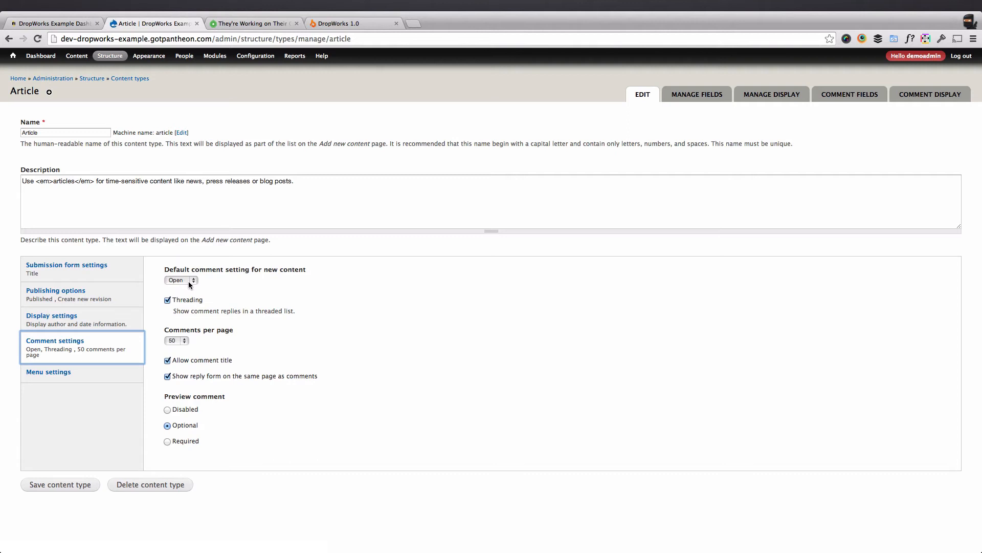
left_click(187, 340)
left_click(177, 331)
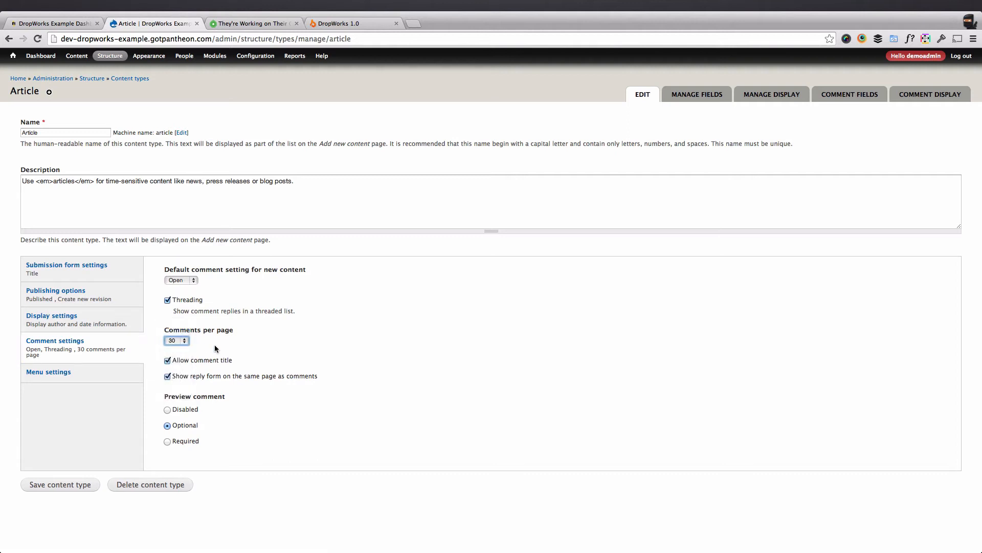
left_click(198, 377)
left_click(74, 486)
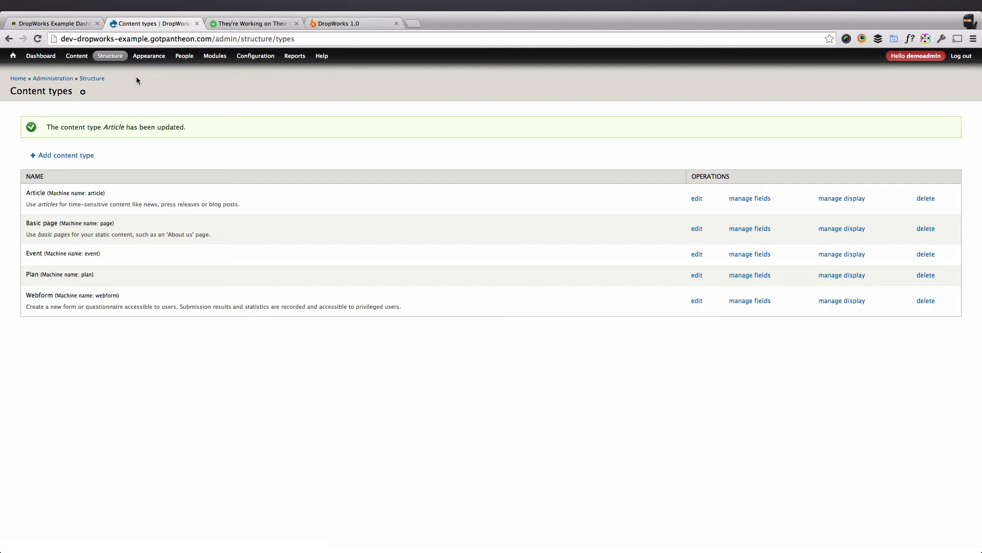
Open the Main menu's list of links and compare it with the navigation of the DropWorks reference site.
mouse_move(117, 62)
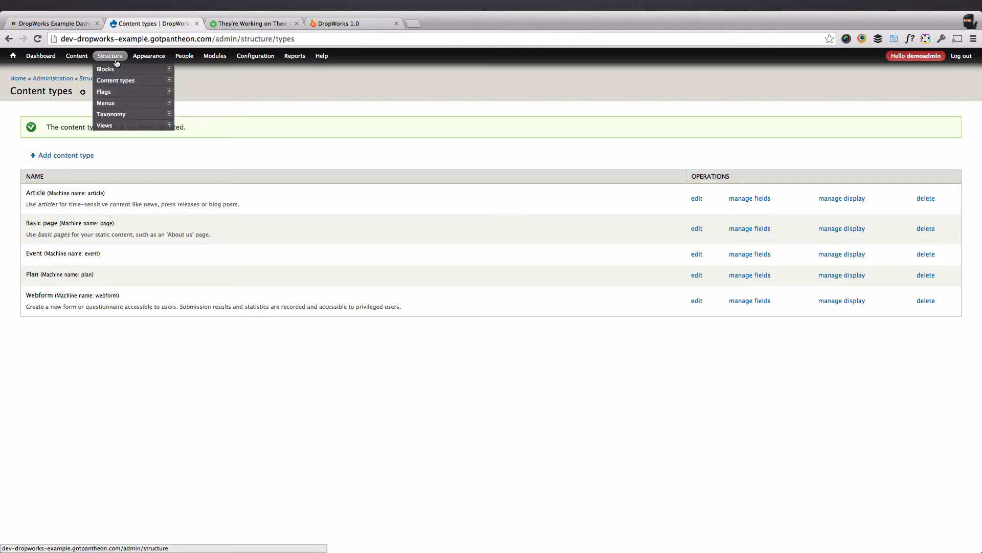
left_click(108, 103)
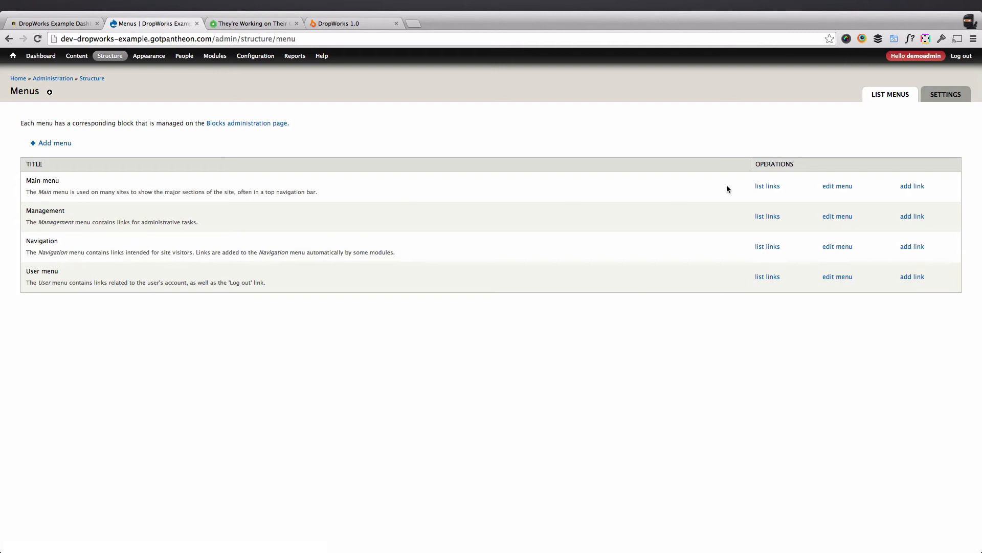
left_click(767, 186)
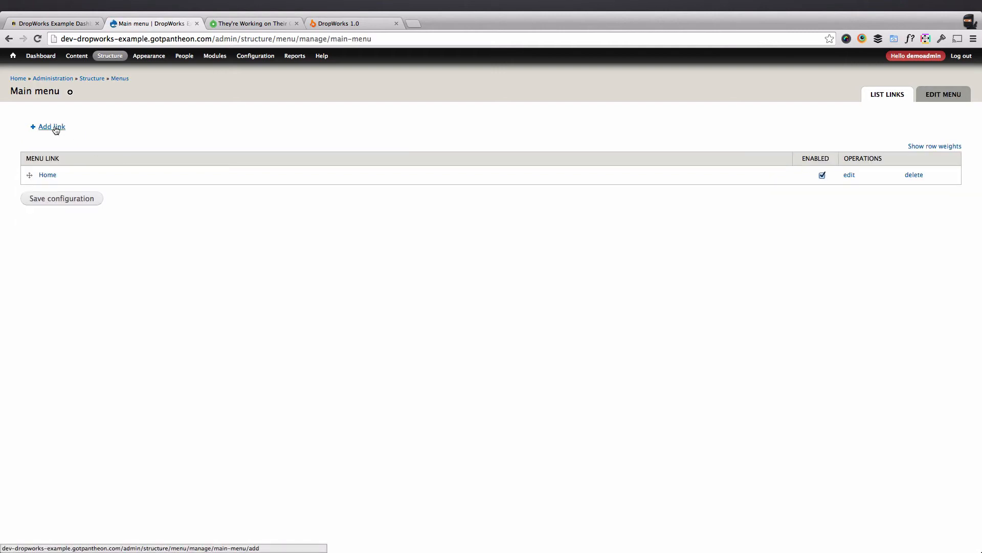
left_click(246, 24)
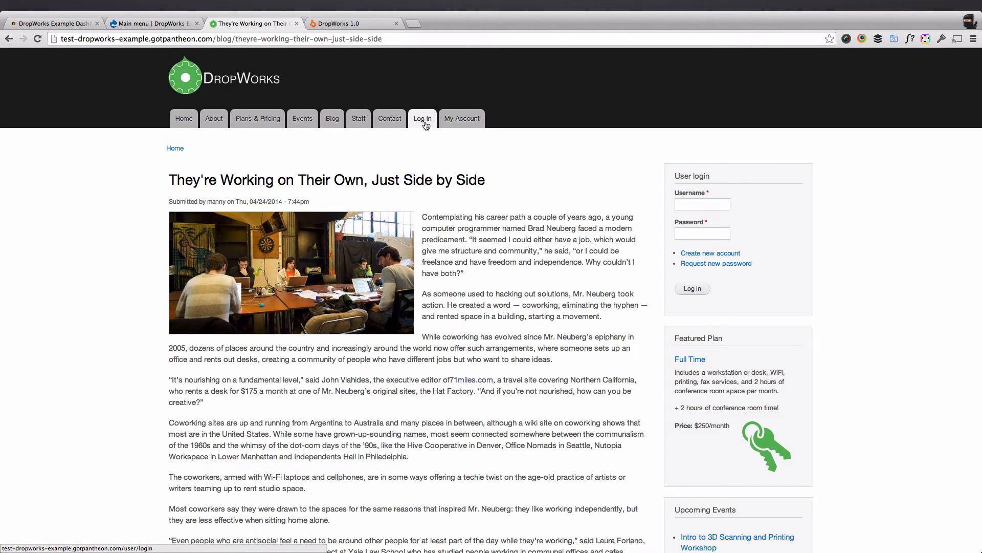
left_click(161, 24)
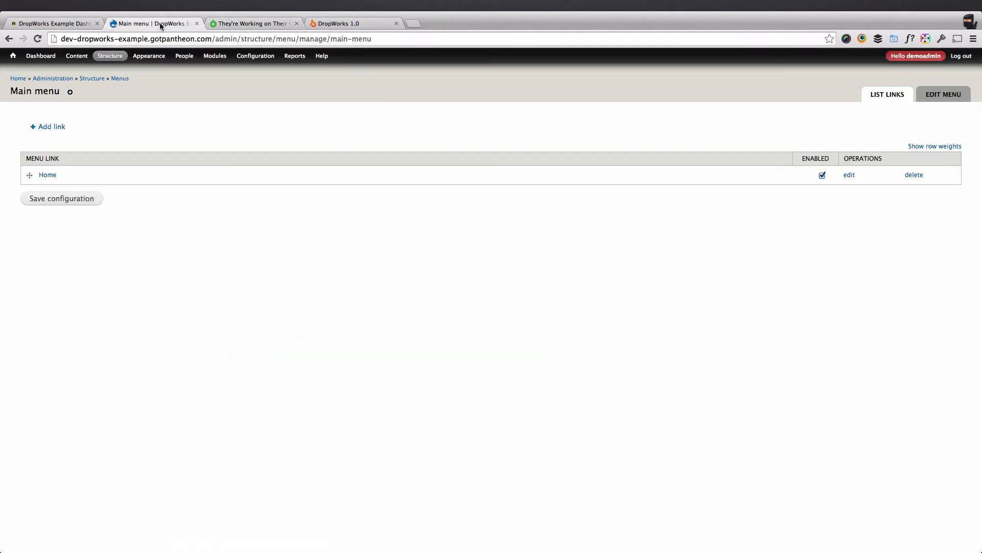
Add a link titled "About" with the path "about" to the Main menu and save it.
left_click(52, 128)
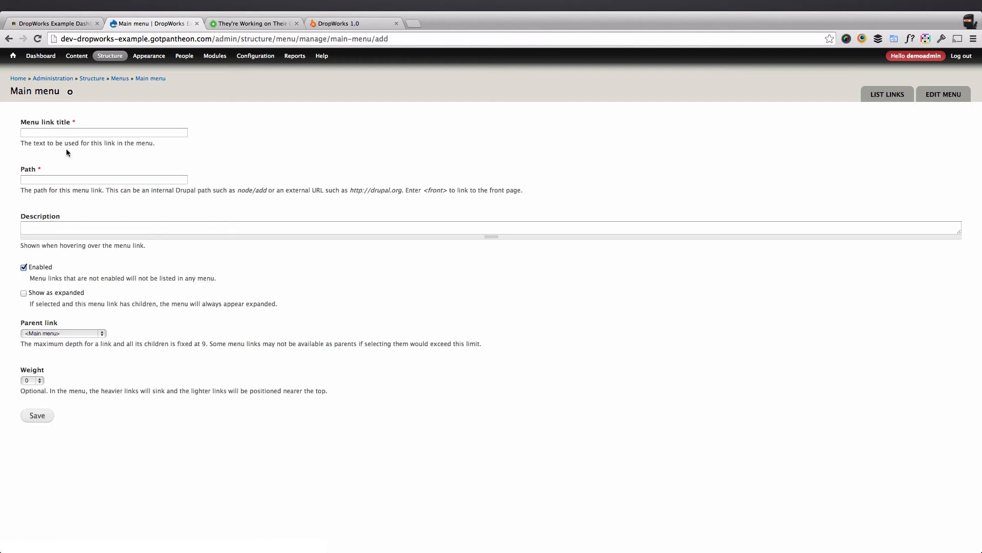
left_click(75, 133)
type("About")
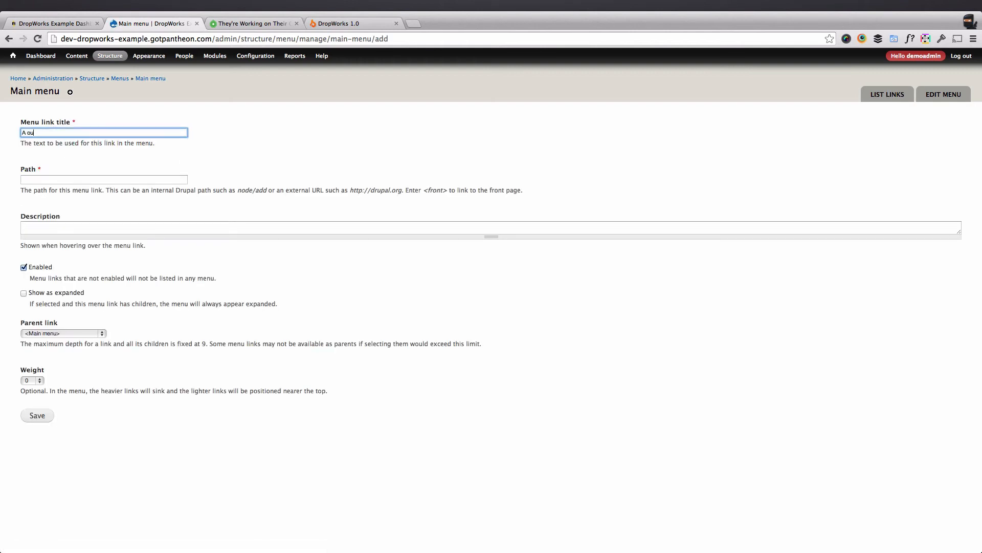
key("Tab")
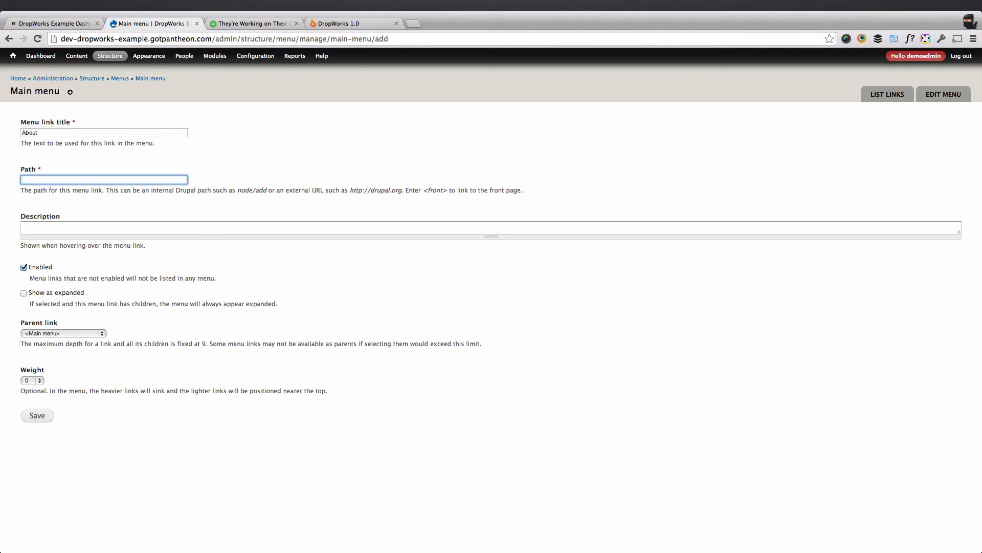
type("about")
left_click(36, 416)
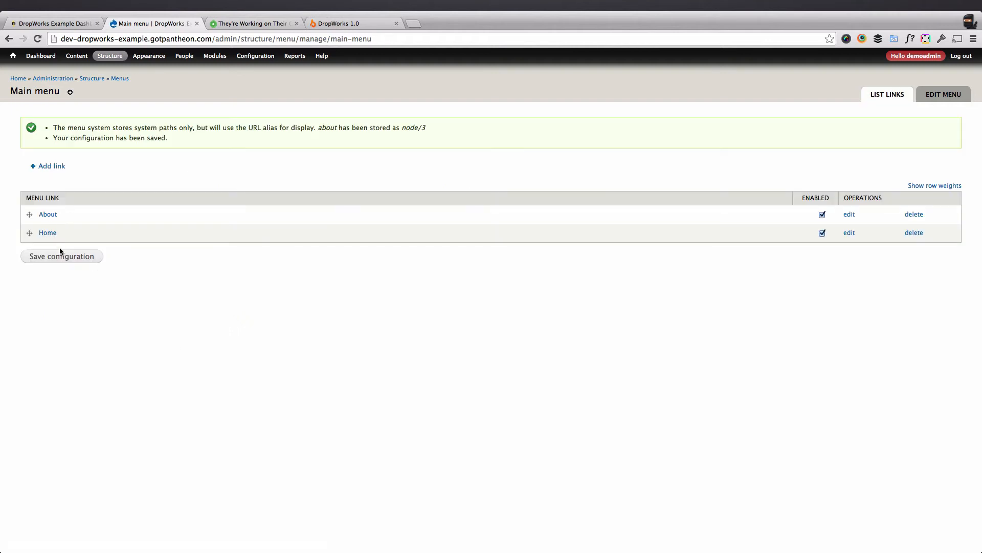
Reorder the Main menu so Home comes before About, save it, and test the About link on the site.
mouse_move(29, 233)
left_mouse_down()
mouse_move(30, 210)
mouse_move(32, 230)
left_mouse_up()
left_click(85, 291)
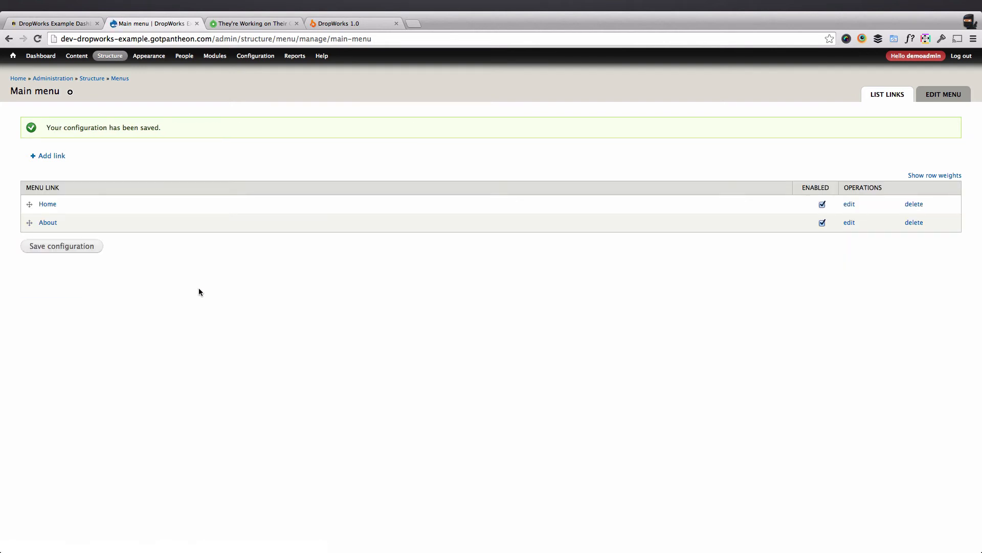
left_click(18, 78)
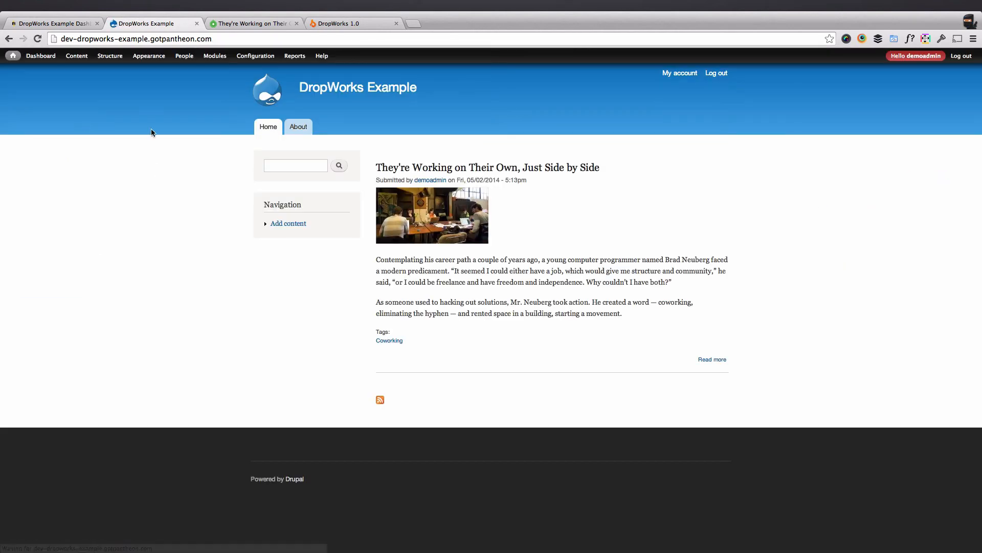
left_click(304, 129)
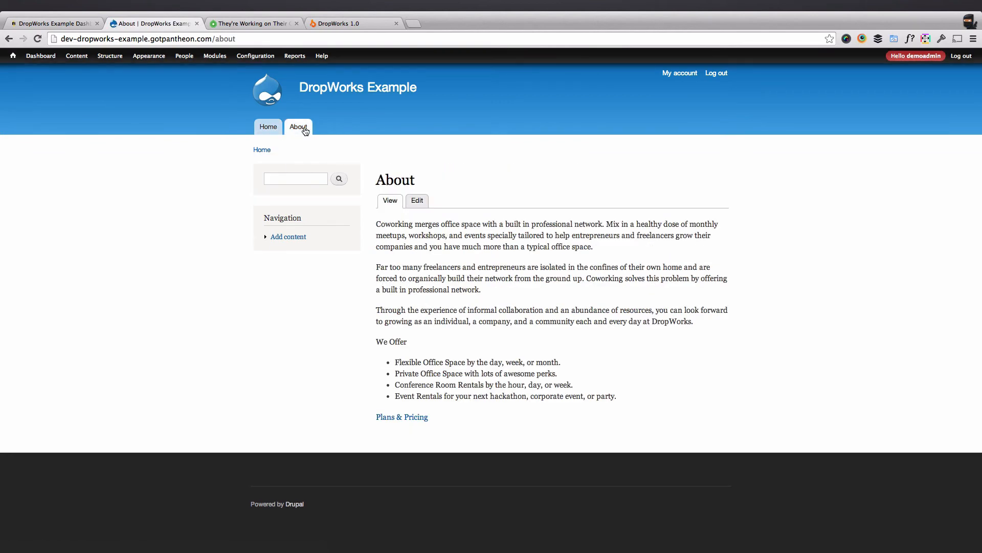
Open the About page for editing and switch its Provide a menu link option off and back on to review its menu settings.
left_click(417, 201)
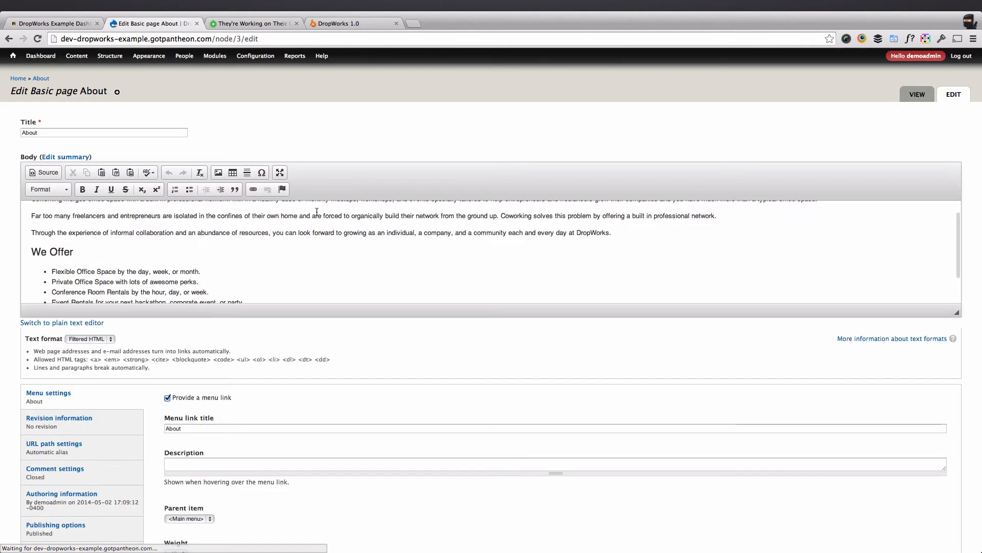
scroll(317, 211, "down", 5)
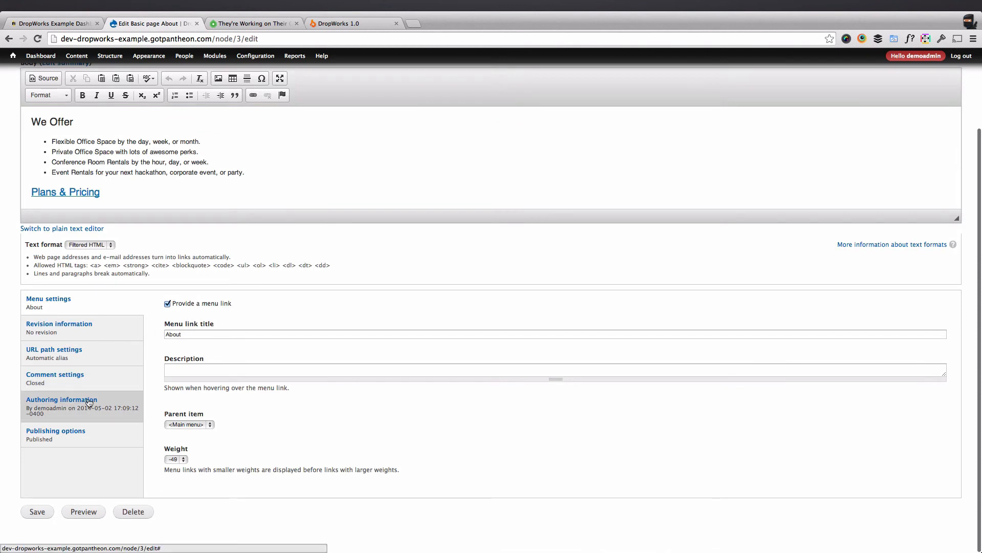
left_click(167, 303)
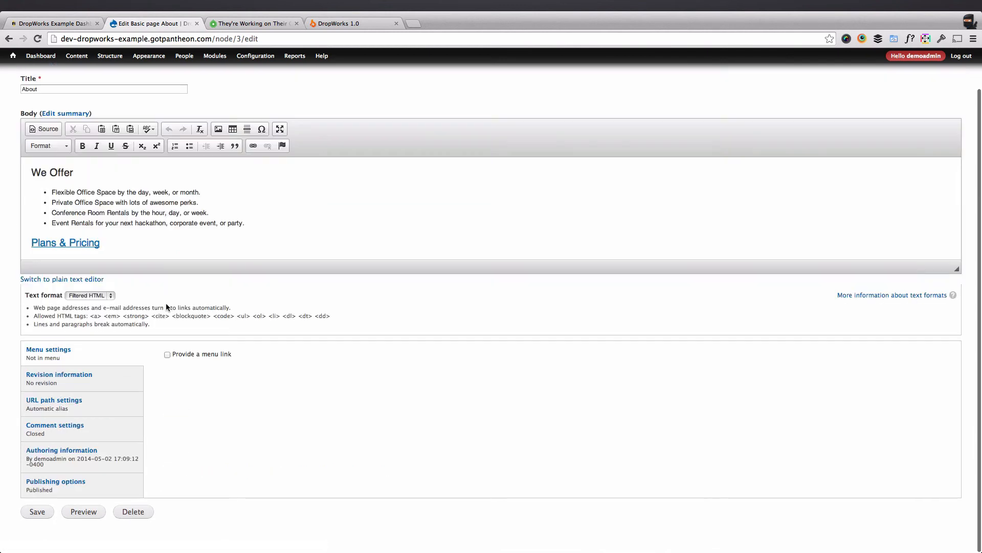
left_click(167, 354)
left_click(167, 355)
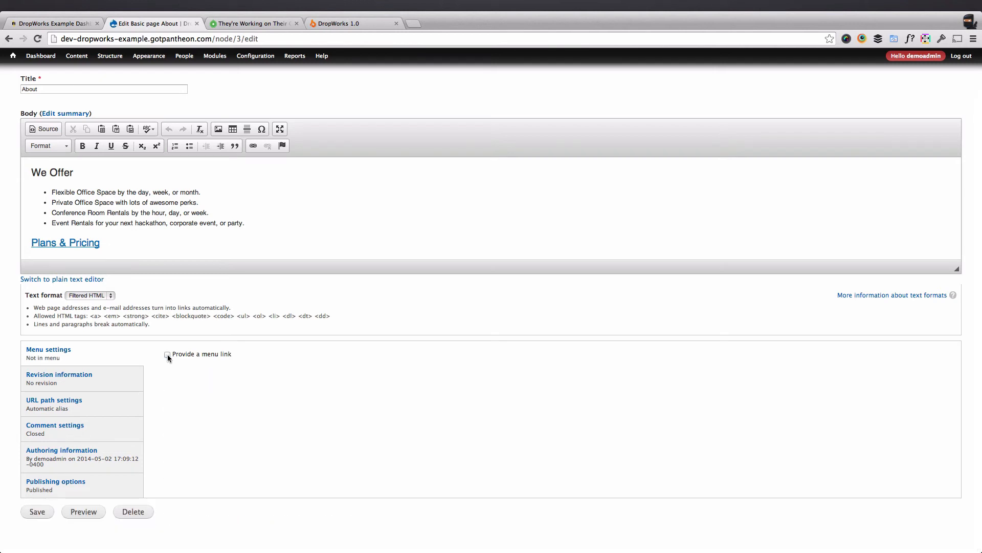
left_click(167, 354)
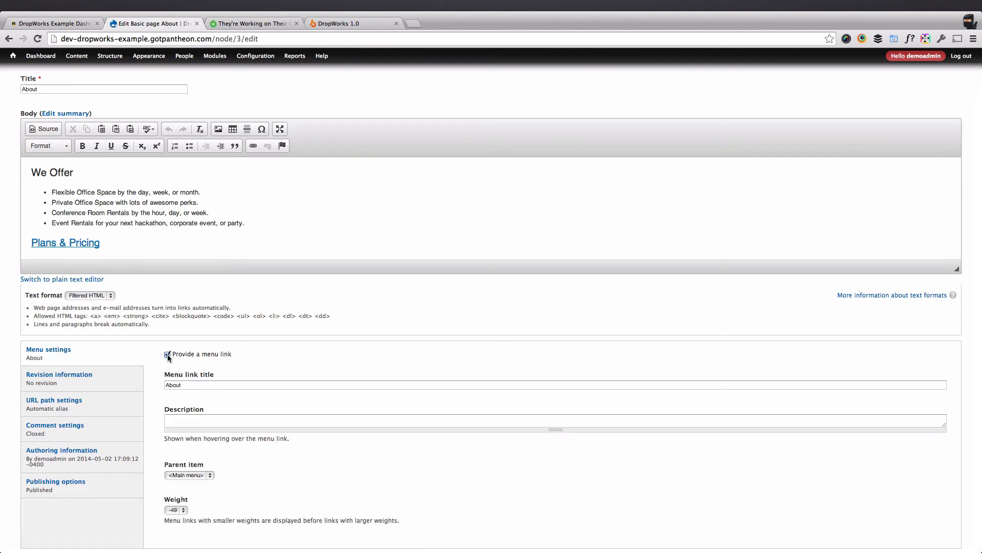
left_click(167, 354)
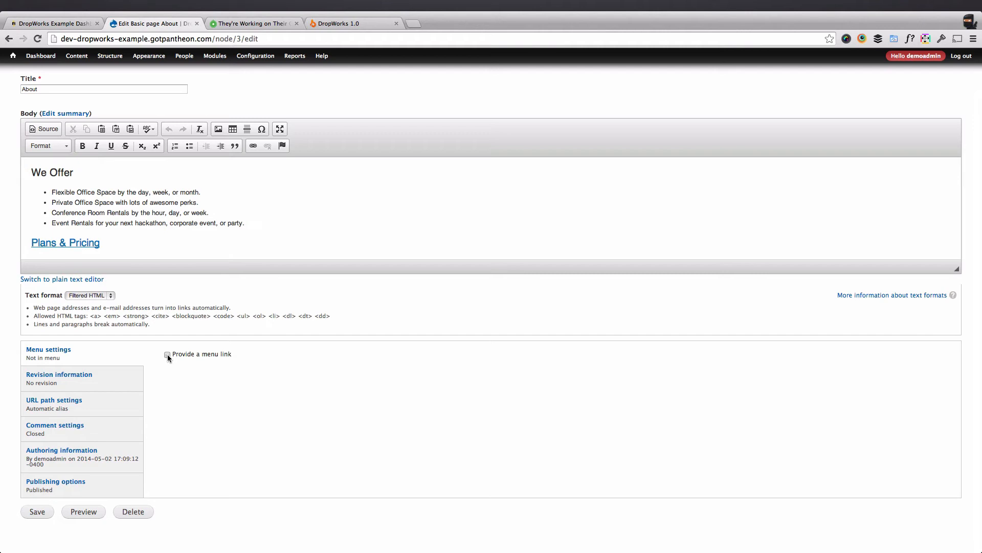
left_click(167, 354)
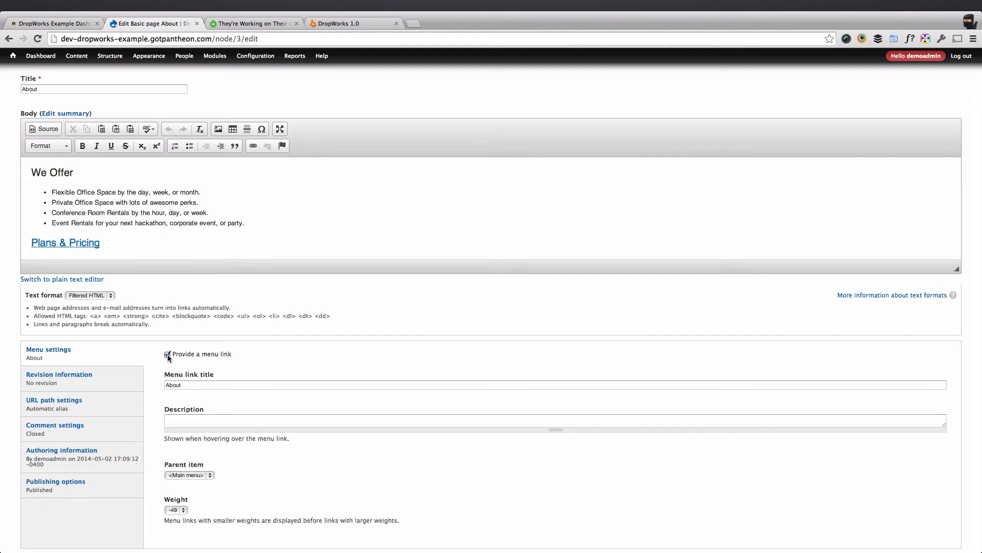
scroll(168, 357, "down", 2)
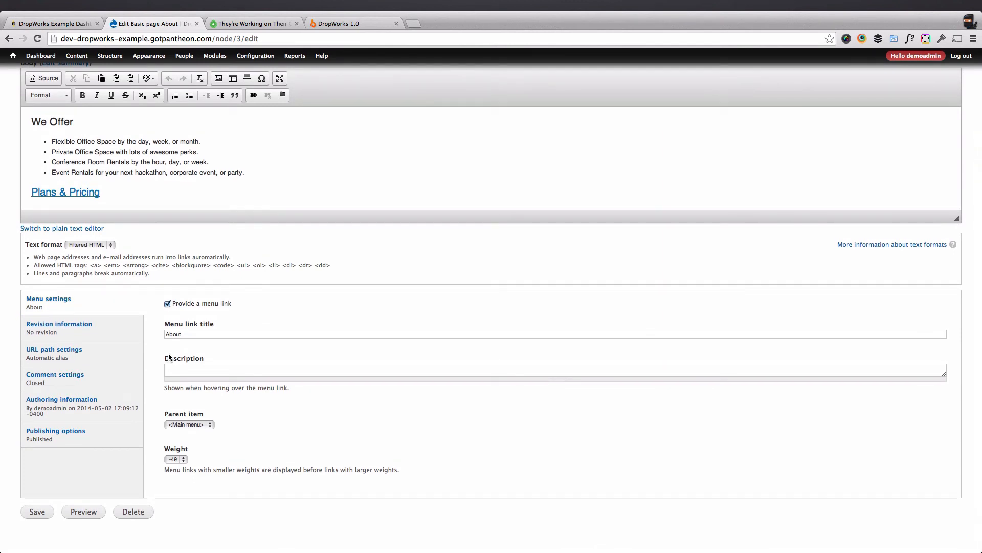
Add a link titled "Log In" with the path "user/login" to the Main menu and save it.
scroll(170, 357, "up", 4)
mouse_move(118, 63)
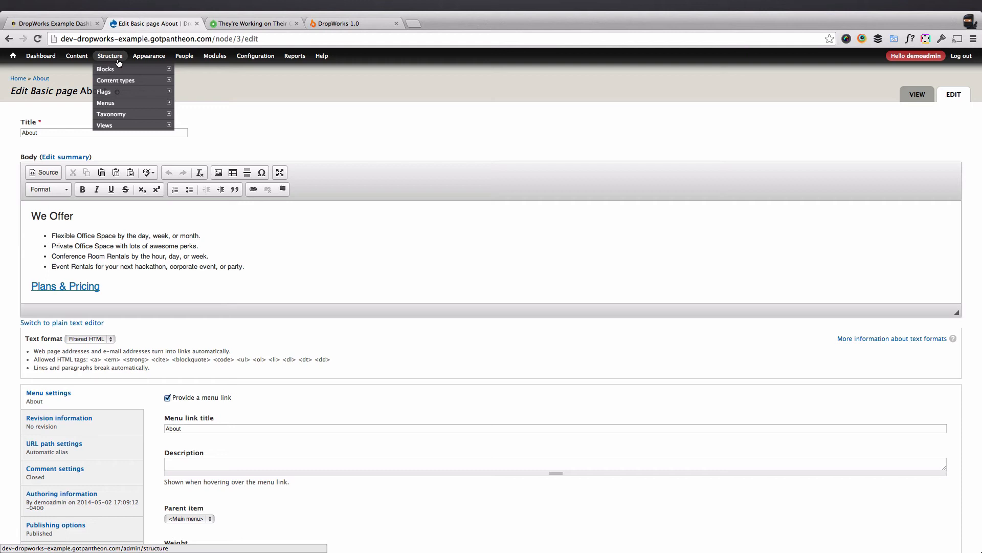
mouse_move(120, 106)
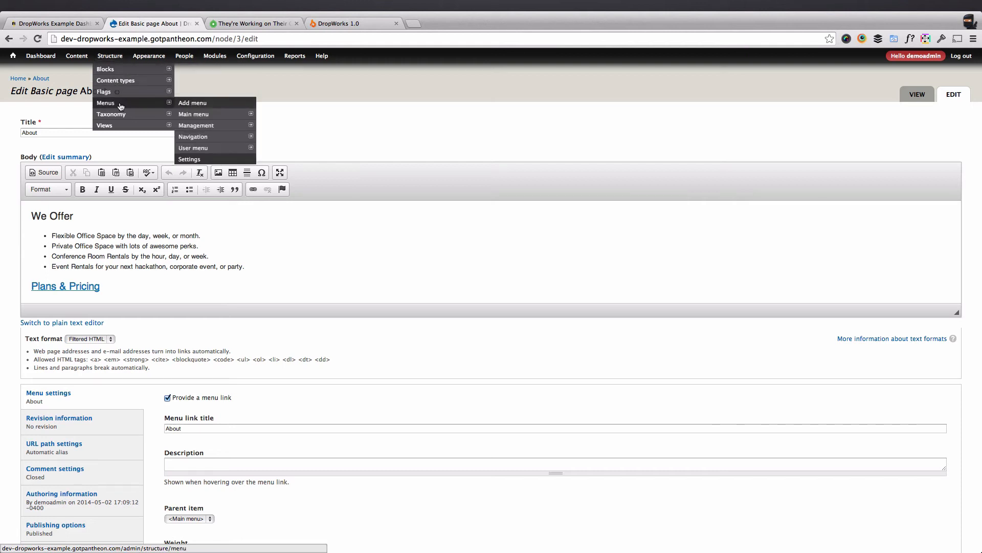
mouse_move(206, 118)
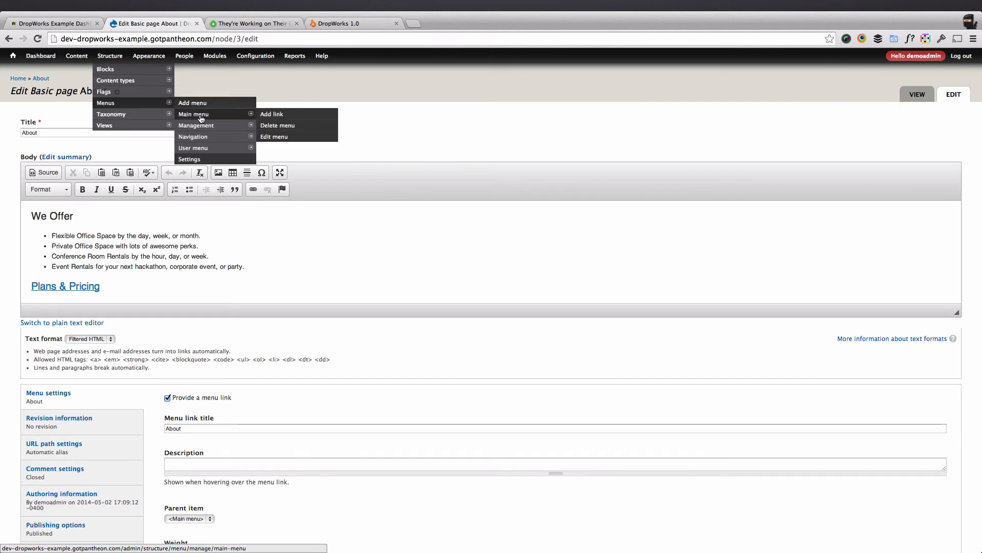
left_click(285, 116)
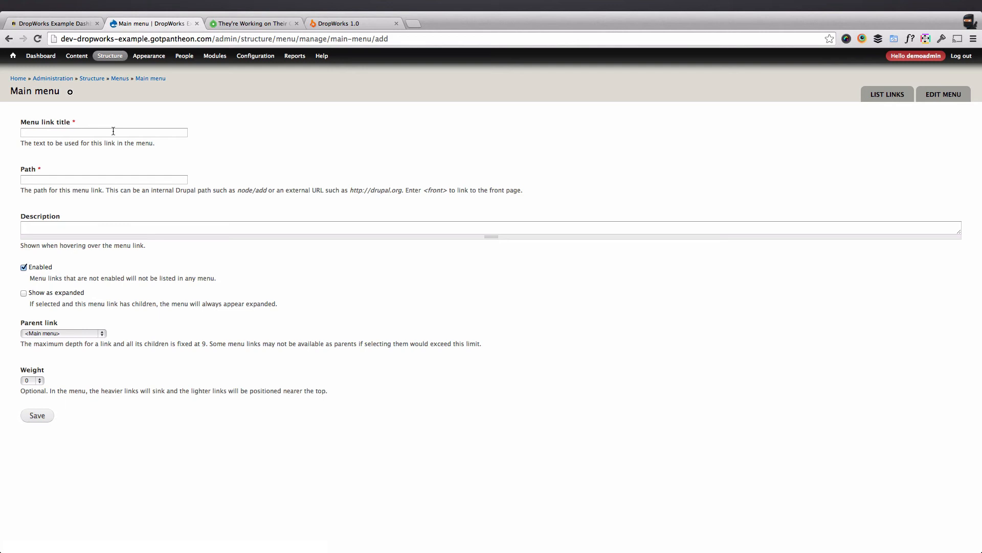
left_click(113, 131)
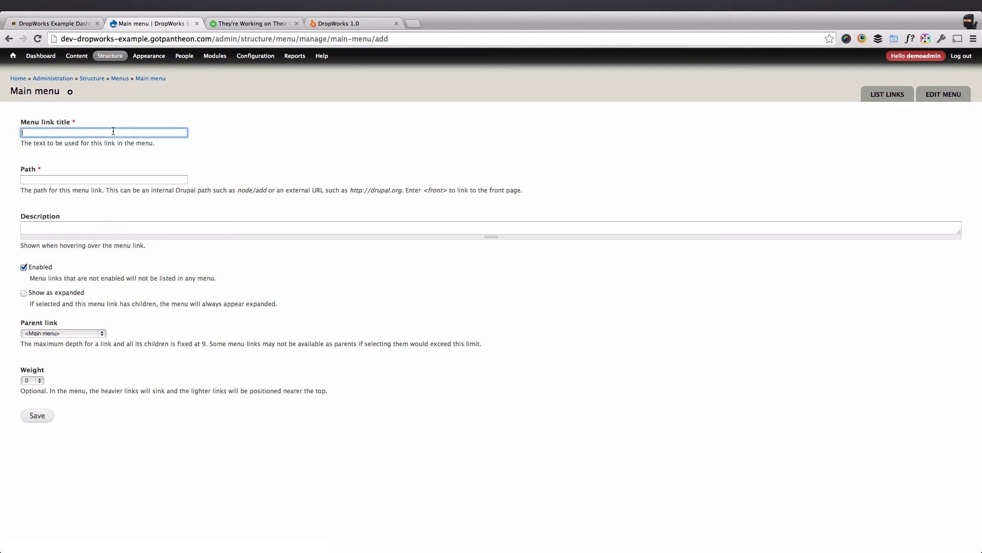
type("Log")
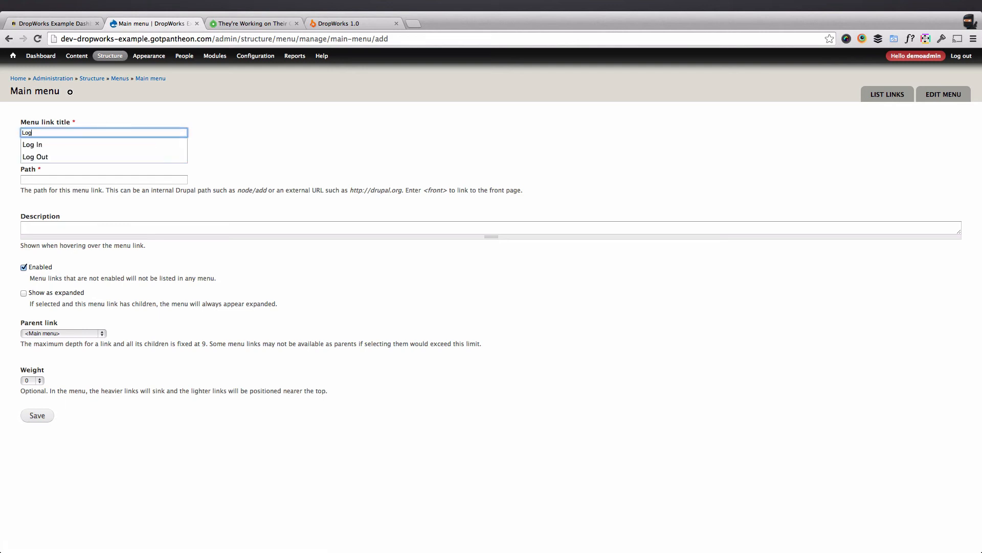
type(" In")
key("Tab")
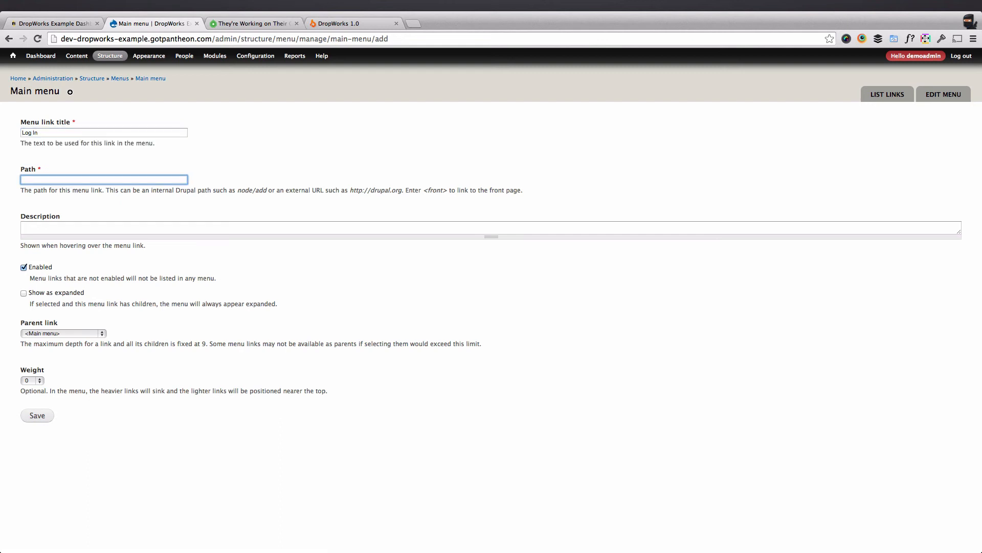
type("user/login")
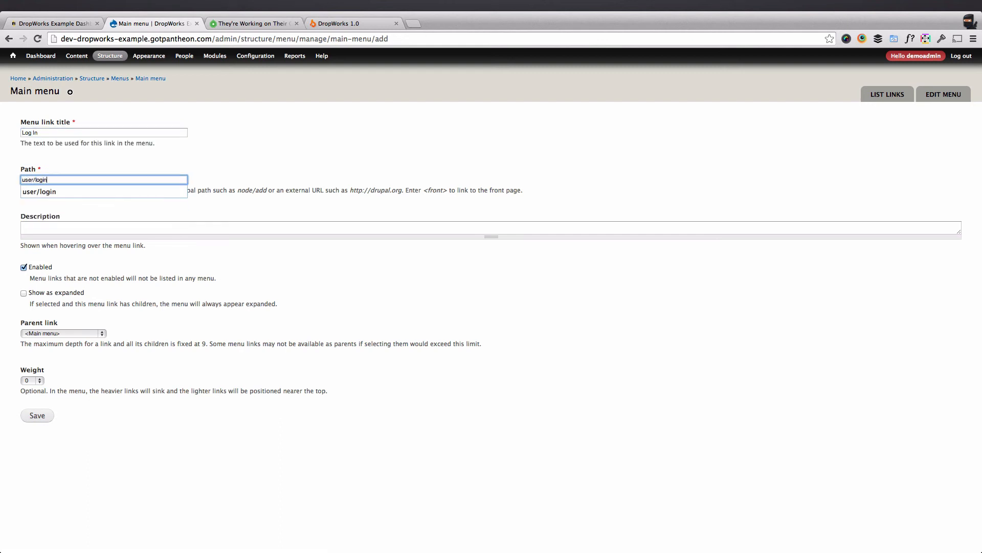
left_click(42, 414)
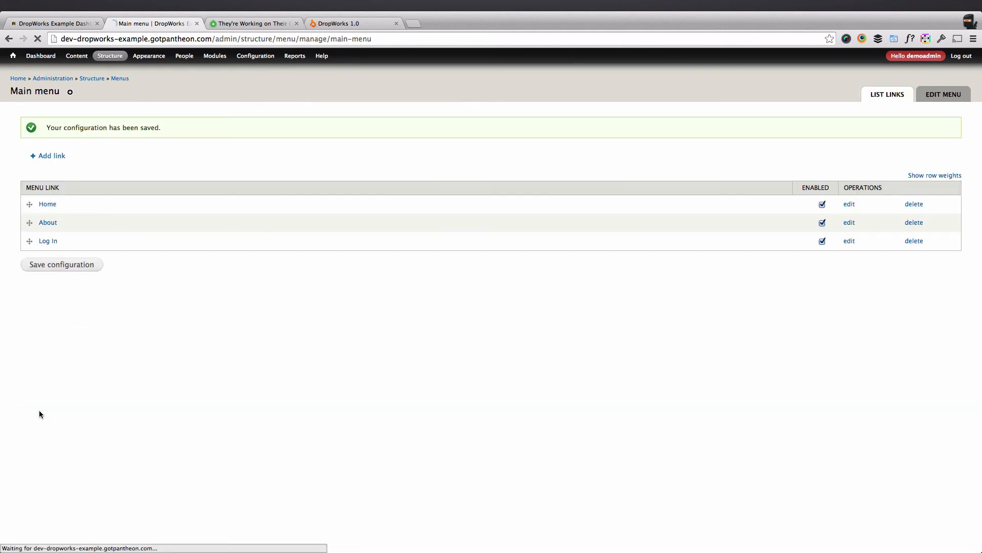
Add a "Log Out" link with the path "user/logout" to the Main menu and save the menu configuration.
left_click(47, 160)
left_click(56, 133)
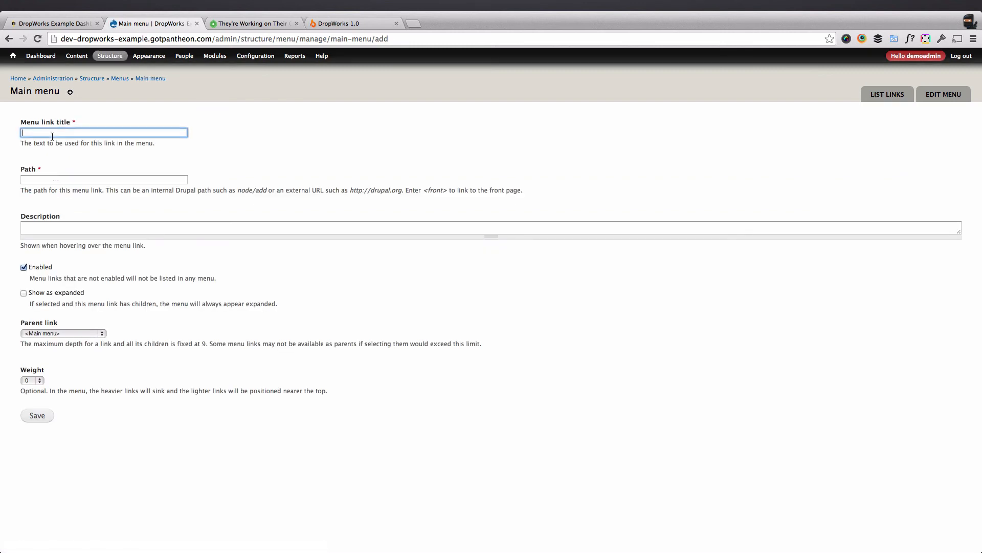
type("Log")
key("Down")
key("Down")
key("Tab")
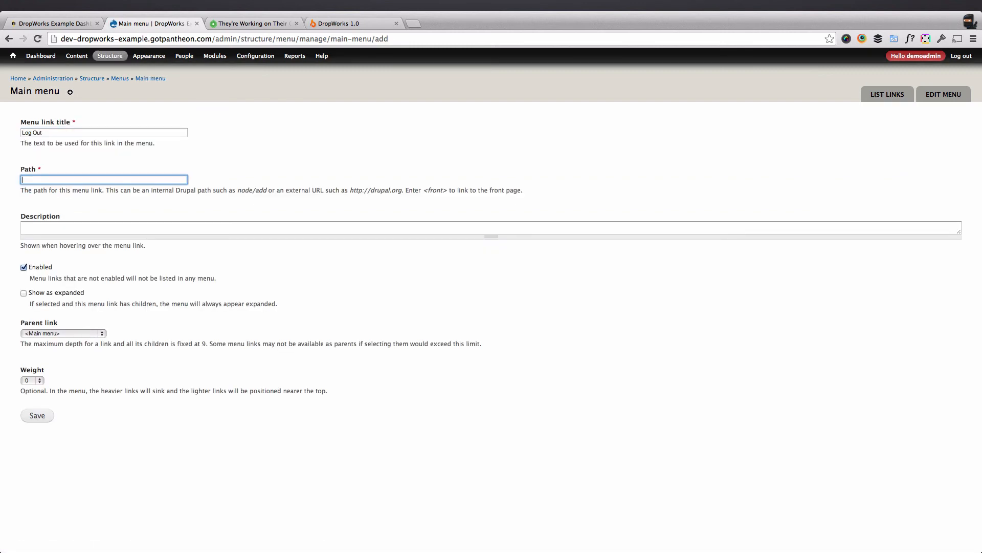
type("user/log")
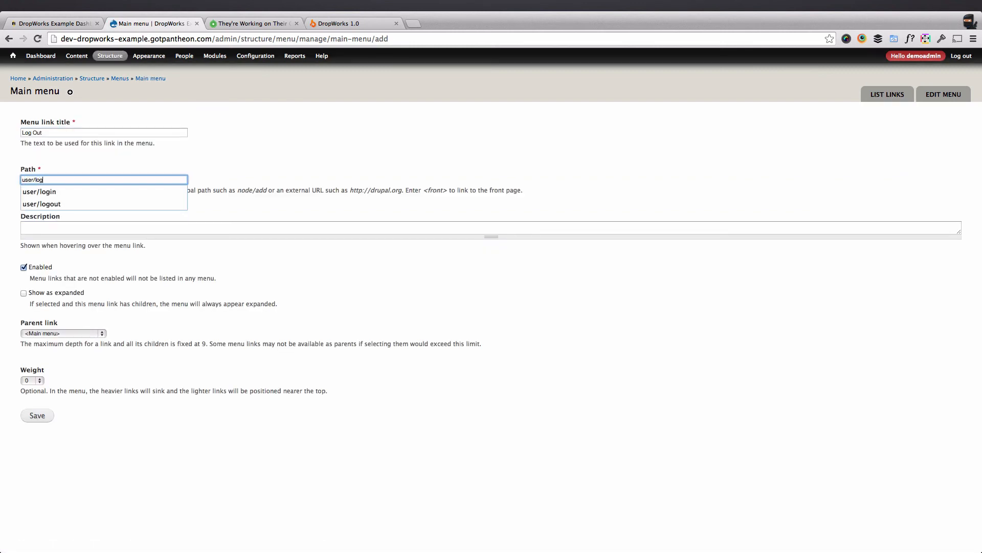
type("out")
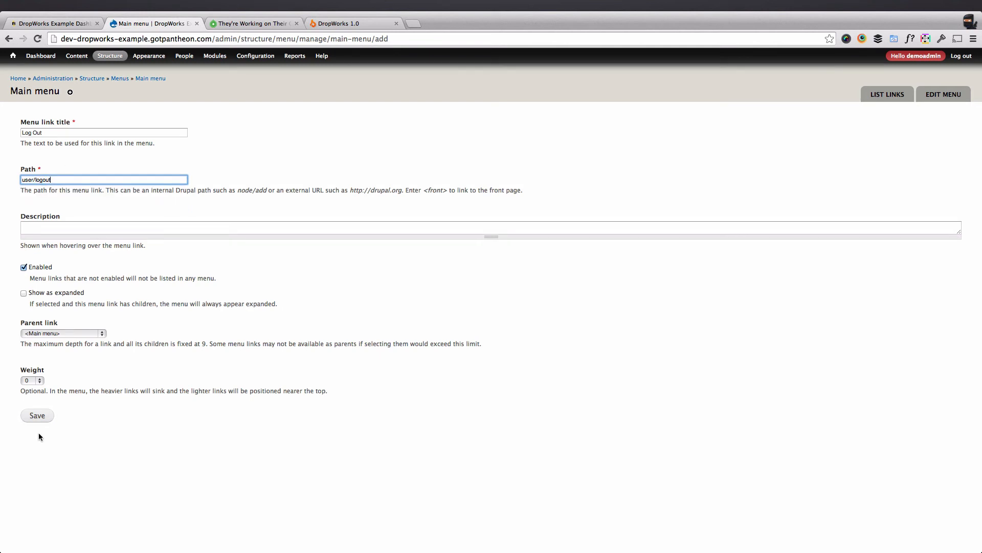
left_click(38, 415)
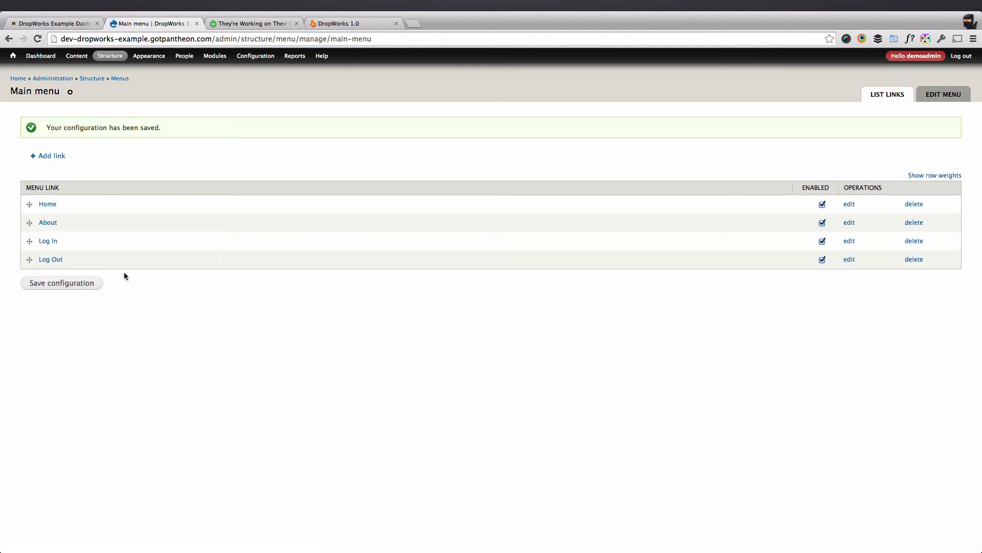
left_click(71, 284)
Add a "My Account" link with the path "user" to the Main menu and save the menu configuration.
left_click(51, 156)
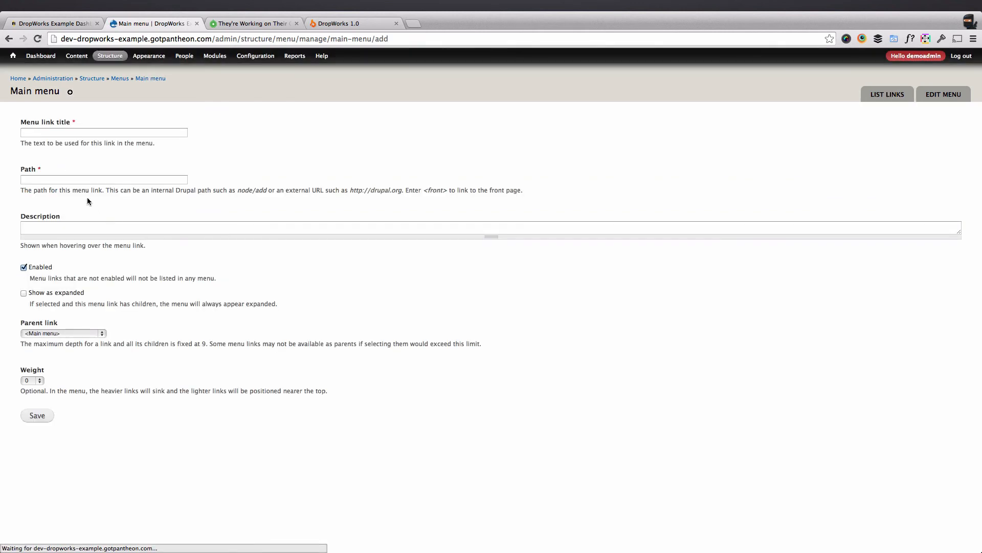
left_click(63, 133)
type("My ")
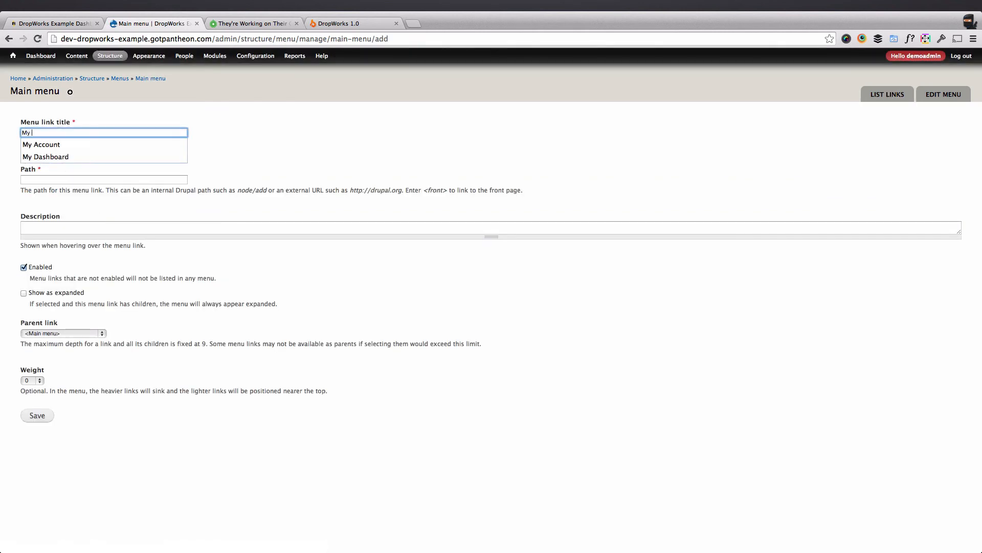
type("Account")
key("Tab")
type("u")
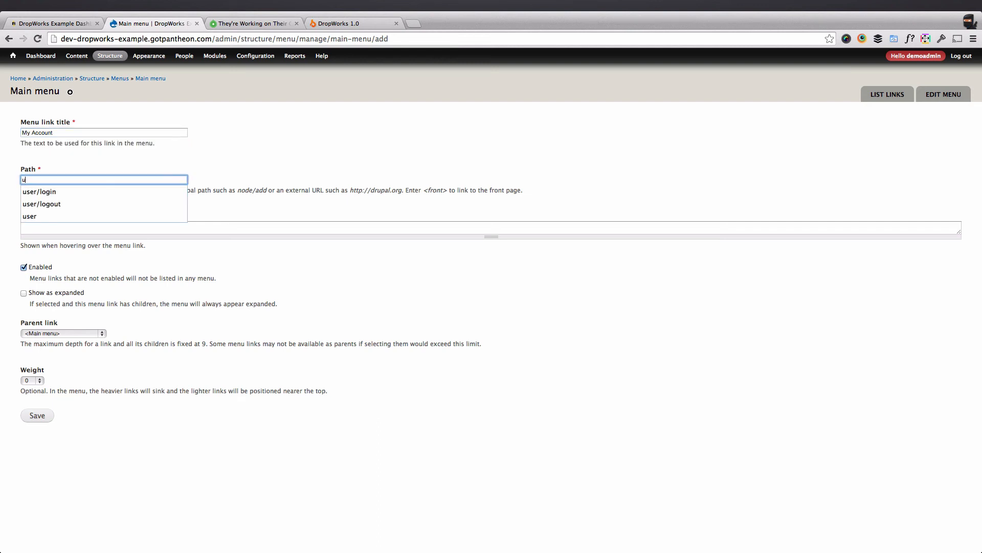
type("ser")
key("Tab")
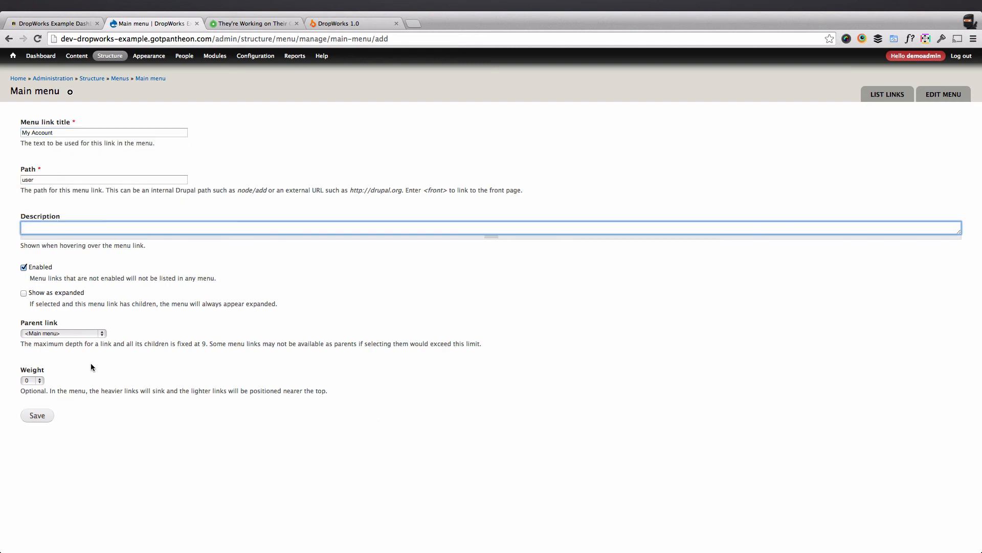
left_click(37, 415)
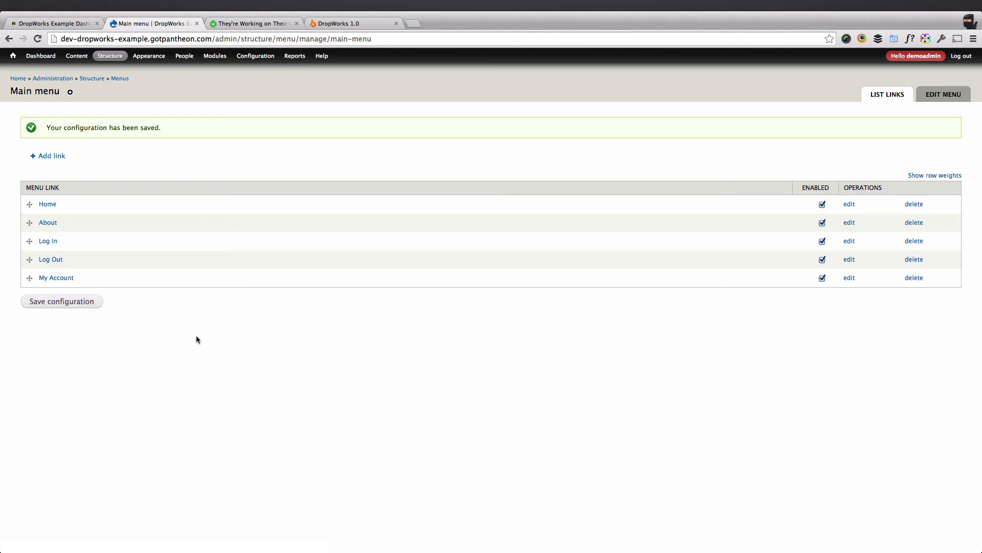
left_click(63, 306)
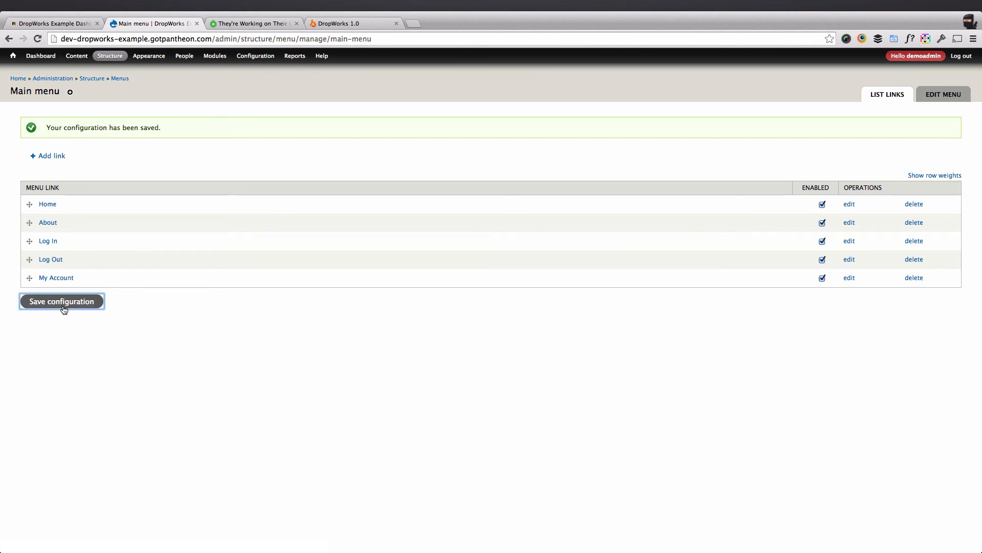
Check the navigation on the site's home page, then test Log In and My Account as an anonymous visitor in an incognito window and close it.
left_click(17, 78)
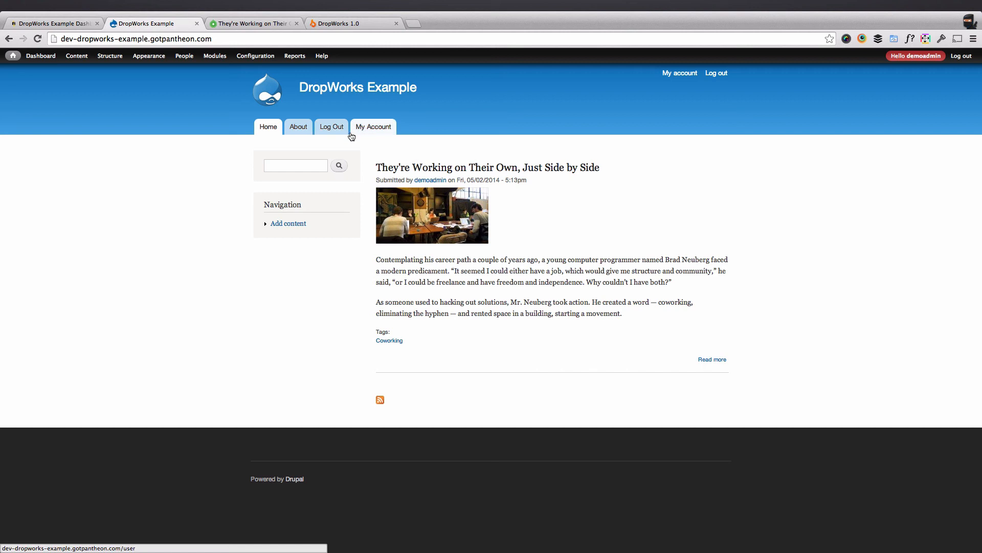
left_click(219, 39)
key("super+c")
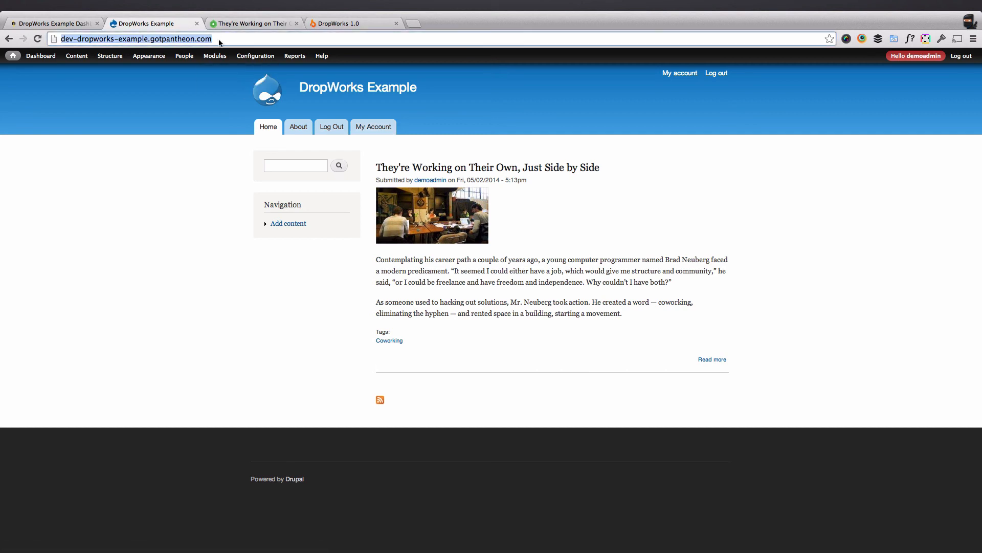
key("super+shift+n")
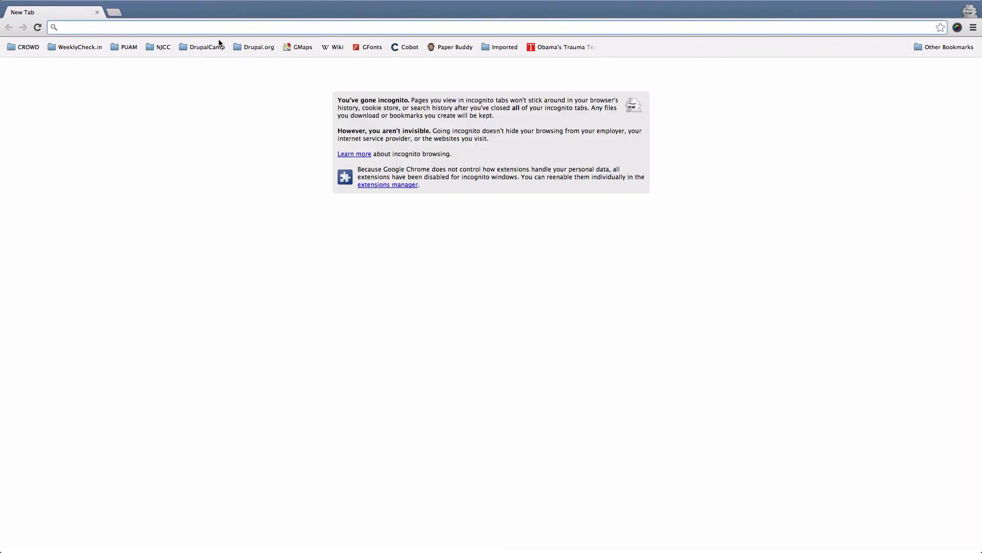
key("super+v")
key("Return")
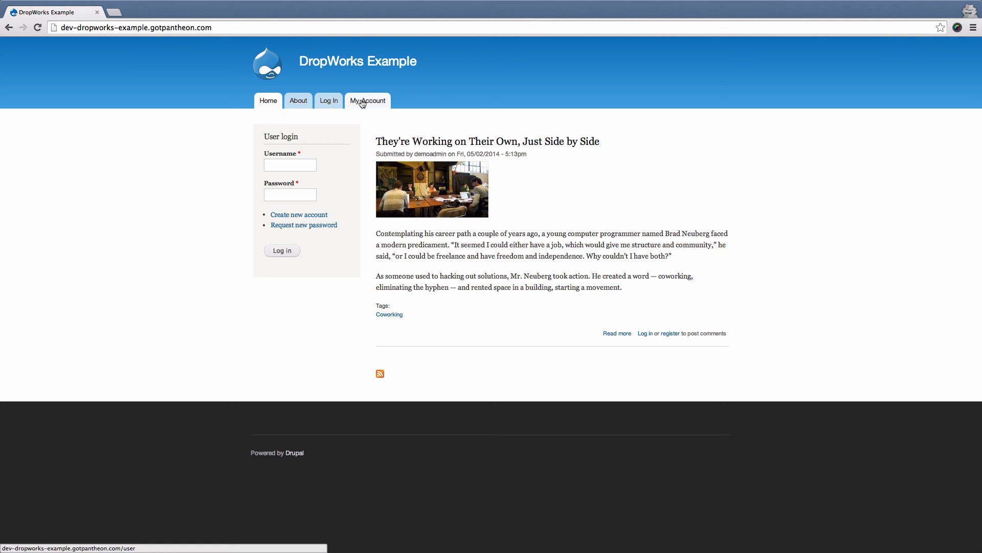
left_click(326, 105)
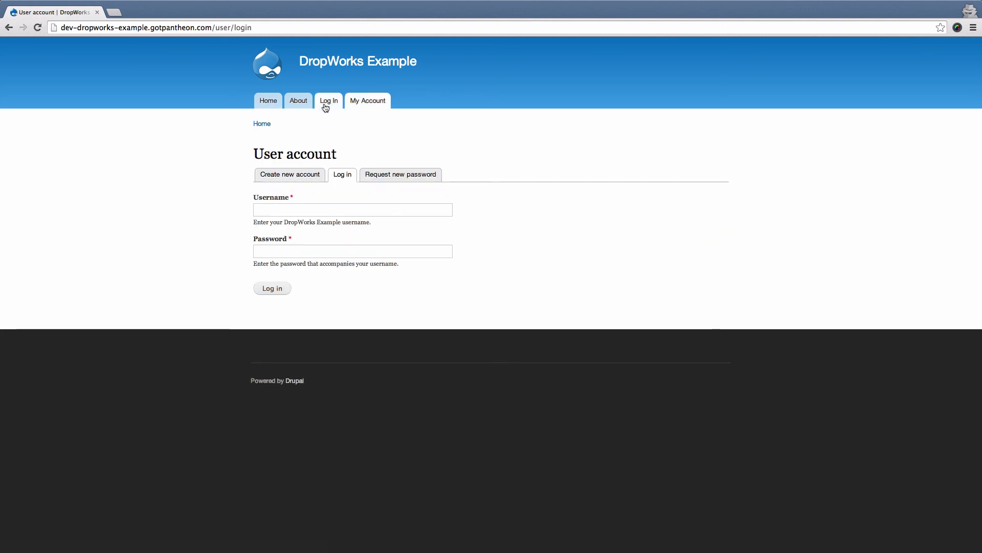
left_click(353, 107)
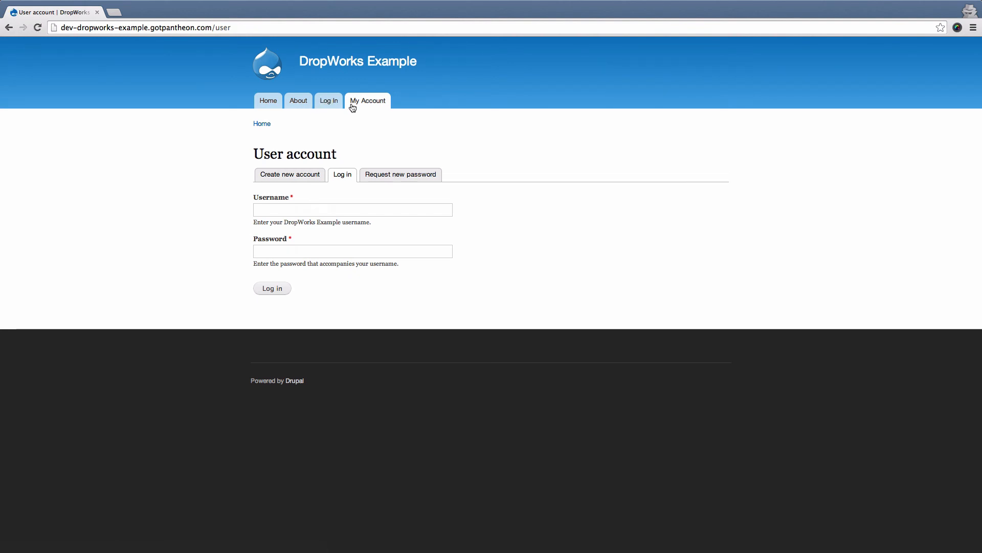
left_click(97, 13)
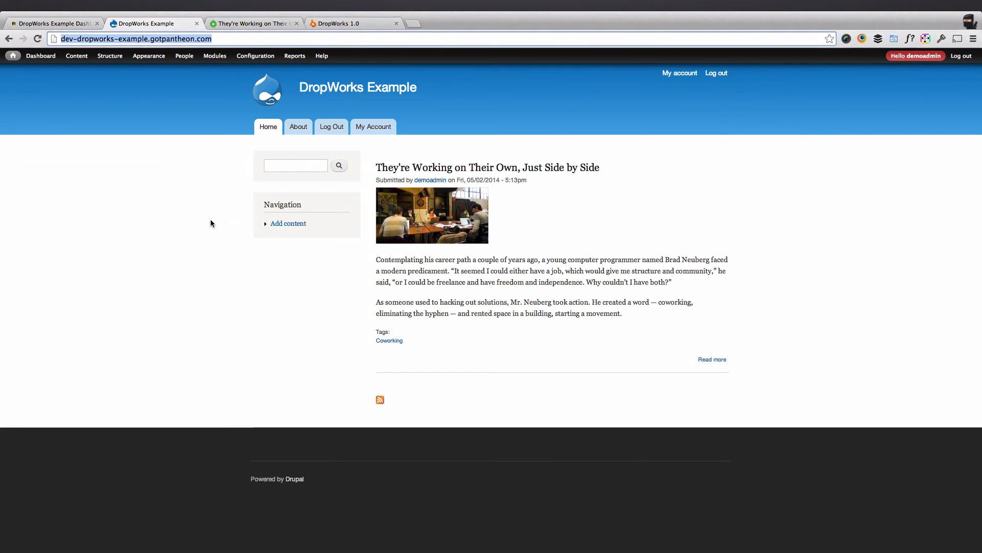
Open the Main menu's Home link for editing and switch its Show as expanded option on and back off to review its settings.
mouse_move(110, 55)
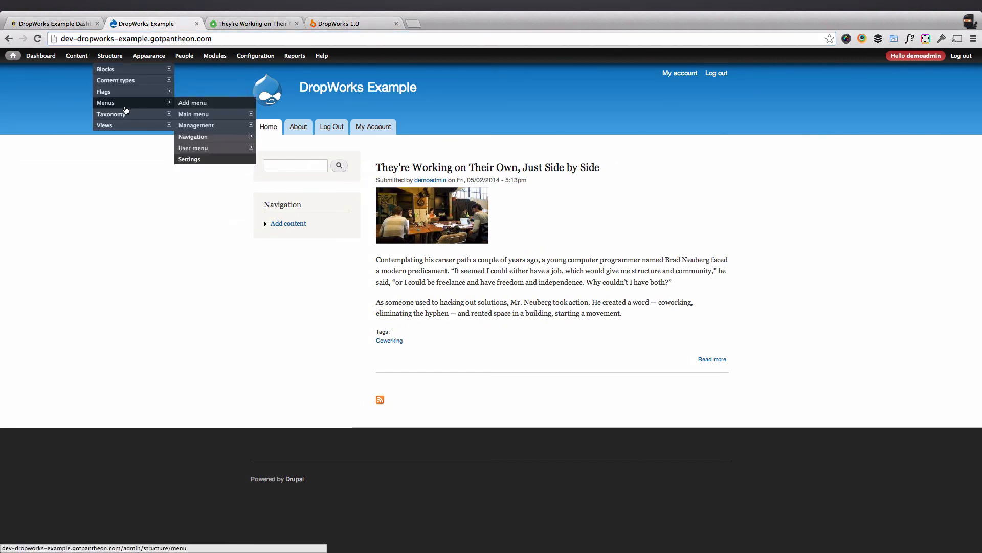
mouse_move(169, 106)
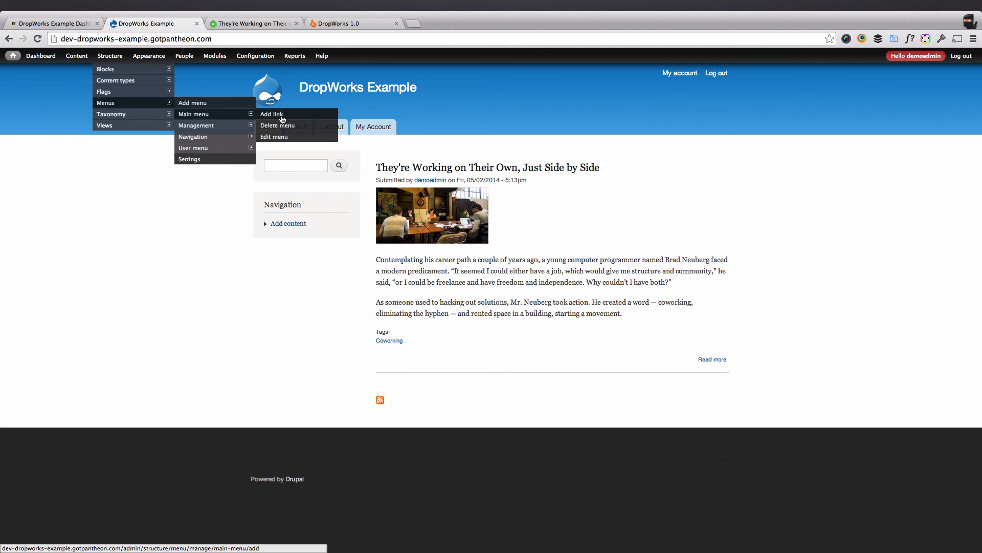
left_click(217, 114)
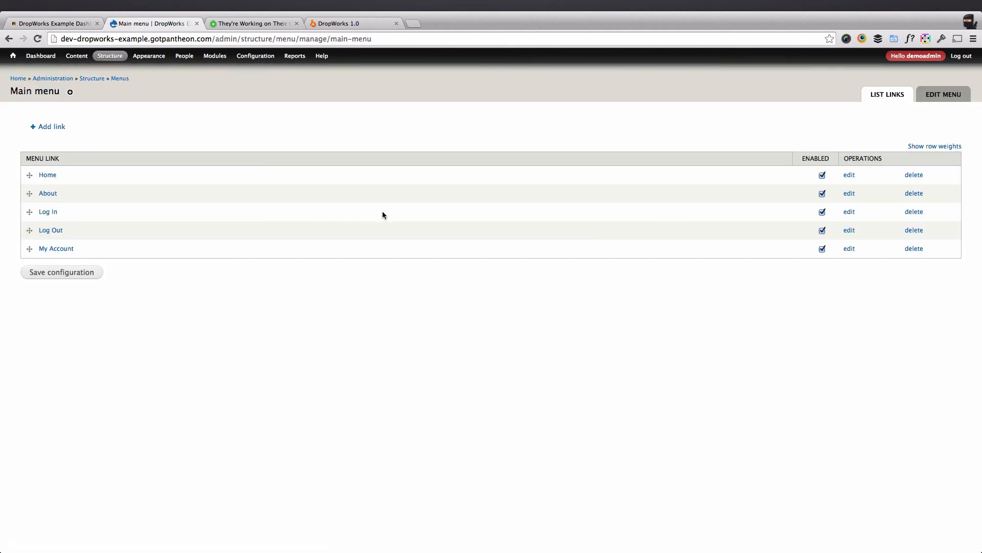
left_click(850, 176)
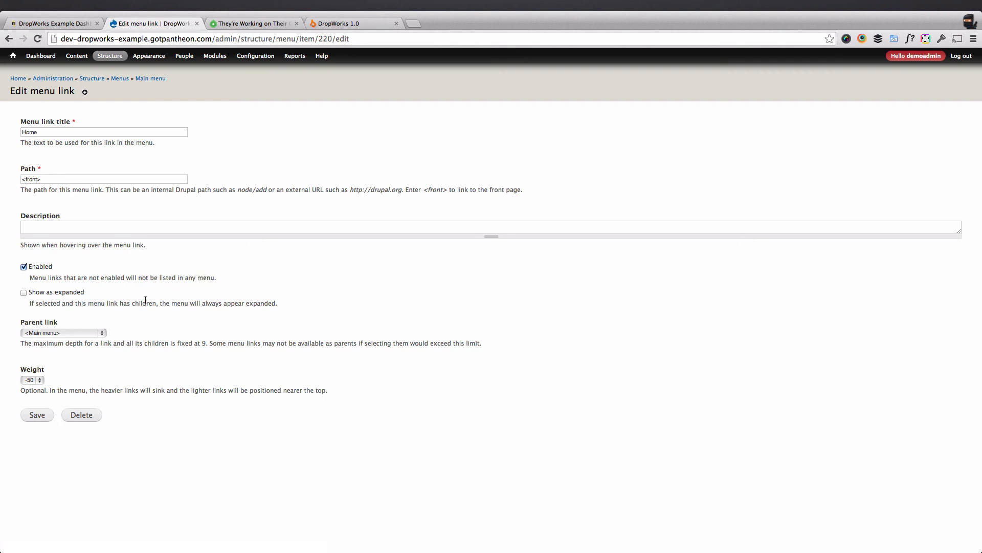
left_click(44, 296)
left_click(44, 295)
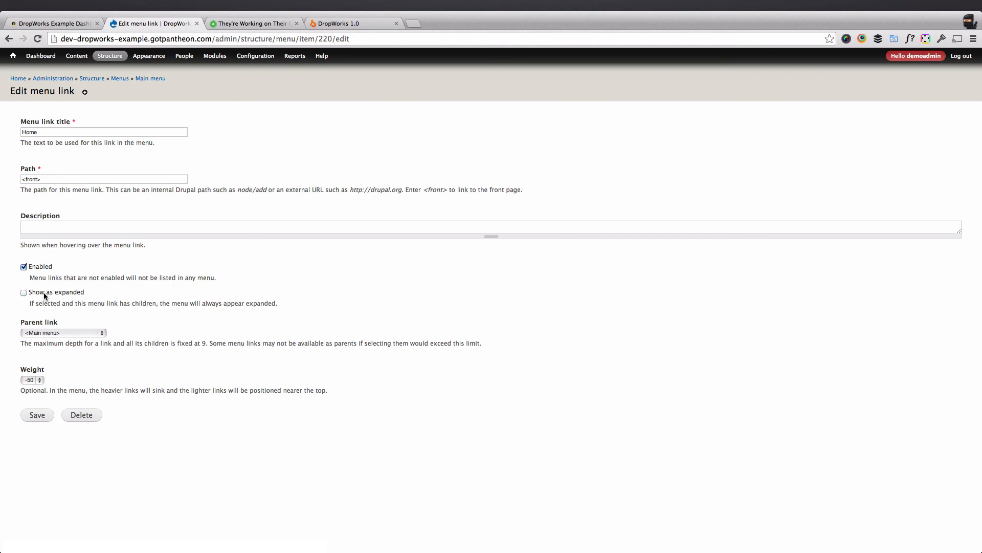